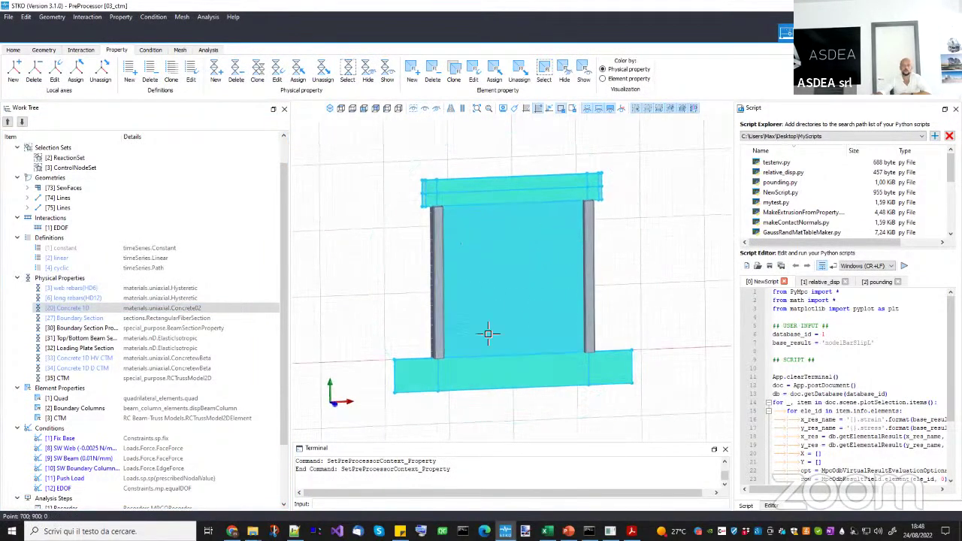
Inspect the wall model and the Boundary Columns element property, leaving its settings unedited.
middle_click_drag(511, 275, 508, 309)
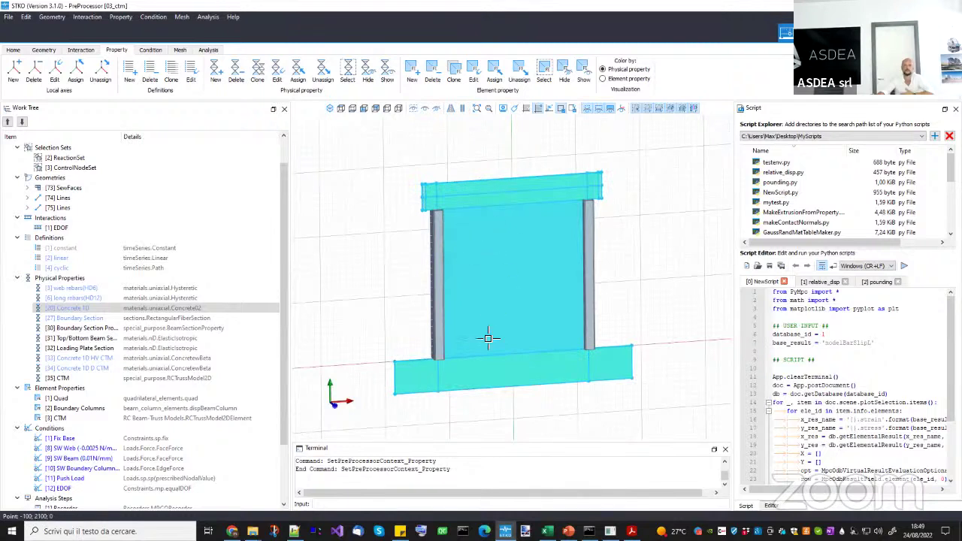
middle_click_drag(515, 327, 599, 260)
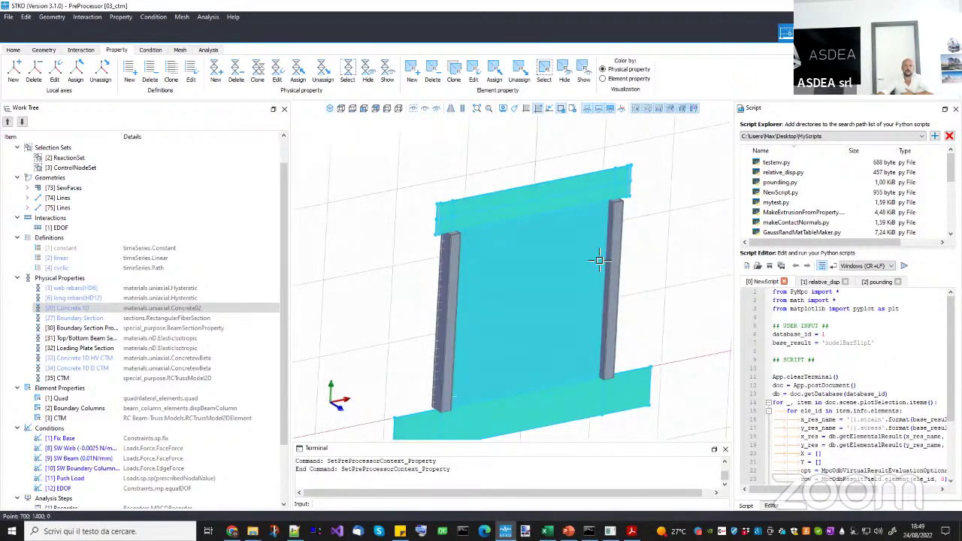
middle_click_drag(458, 323, 454, 333)
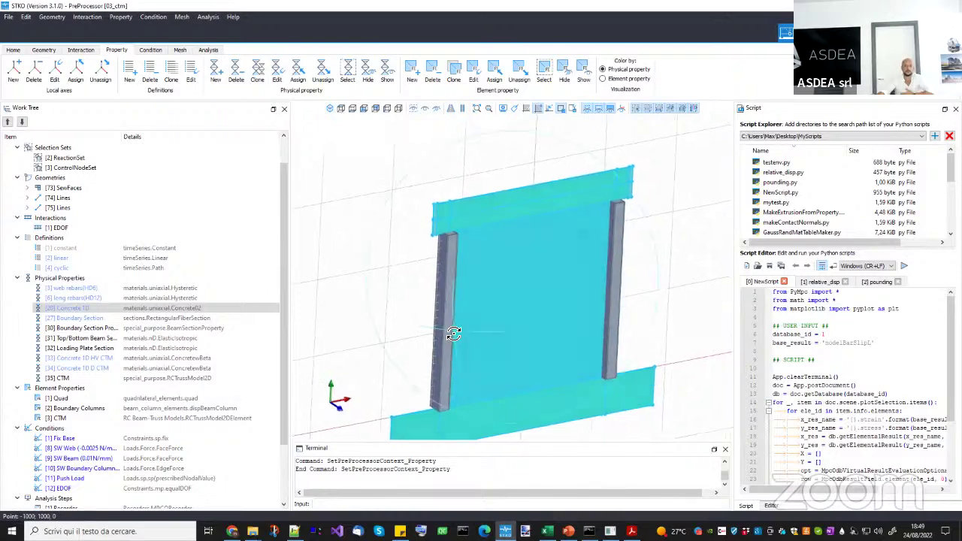
double_click(209, 408)
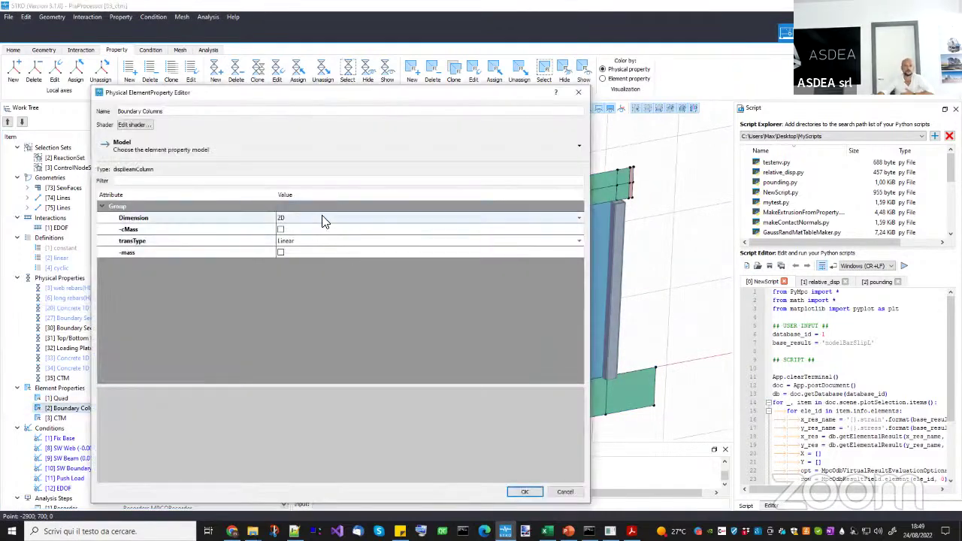
left_click(578, 92)
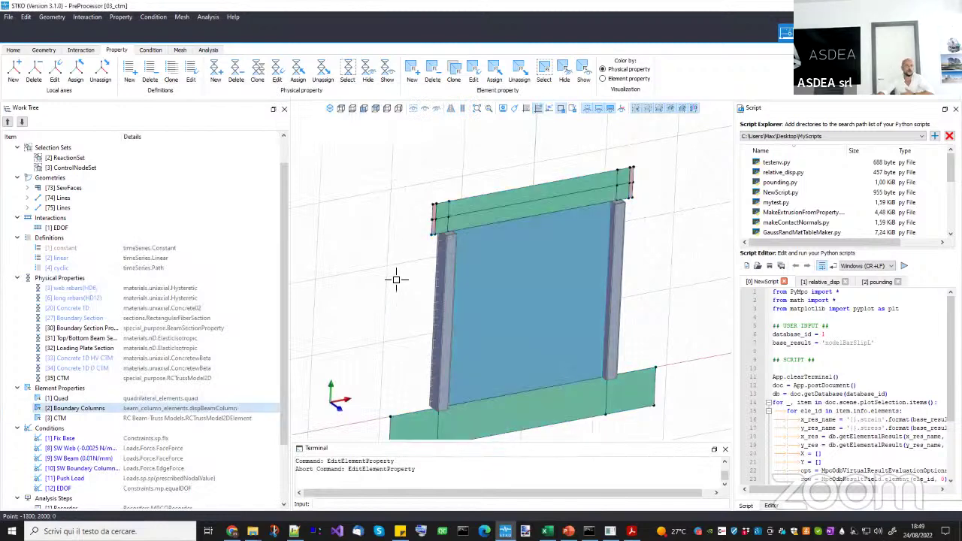
middle_click_drag(396, 279, 236, 258)
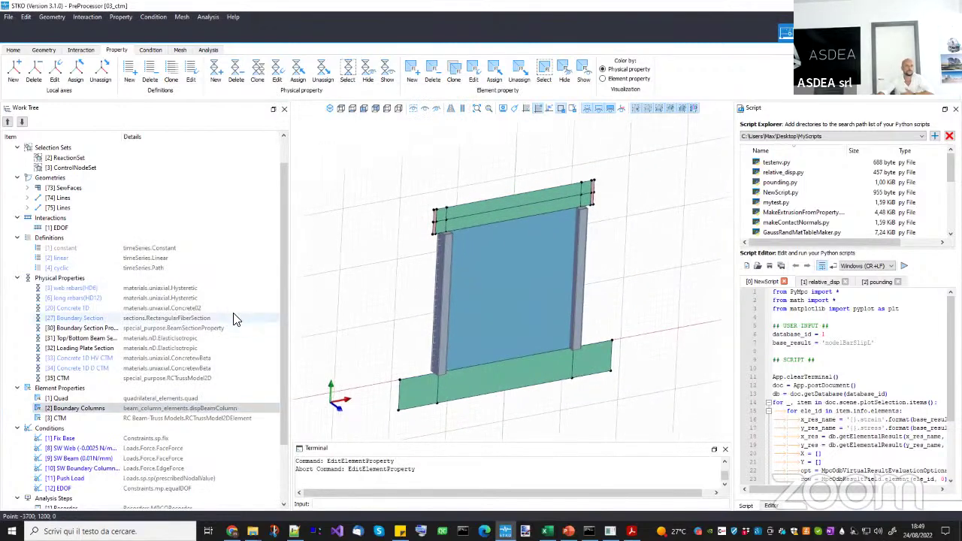
Open the Concrete 1D physical property and run its monotonic material test with the existing target strain.
left_click(180, 298)
left_click(180, 288)
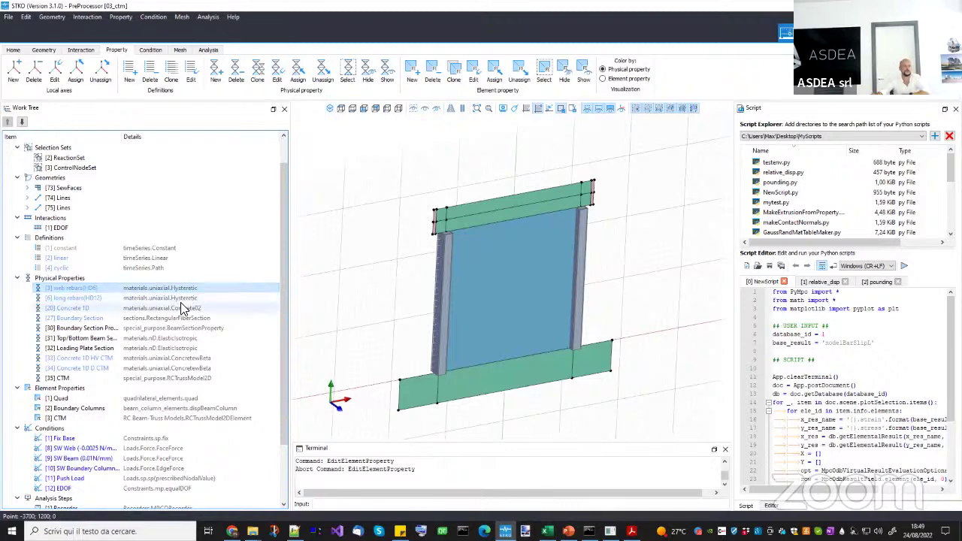
left_click(181, 310)
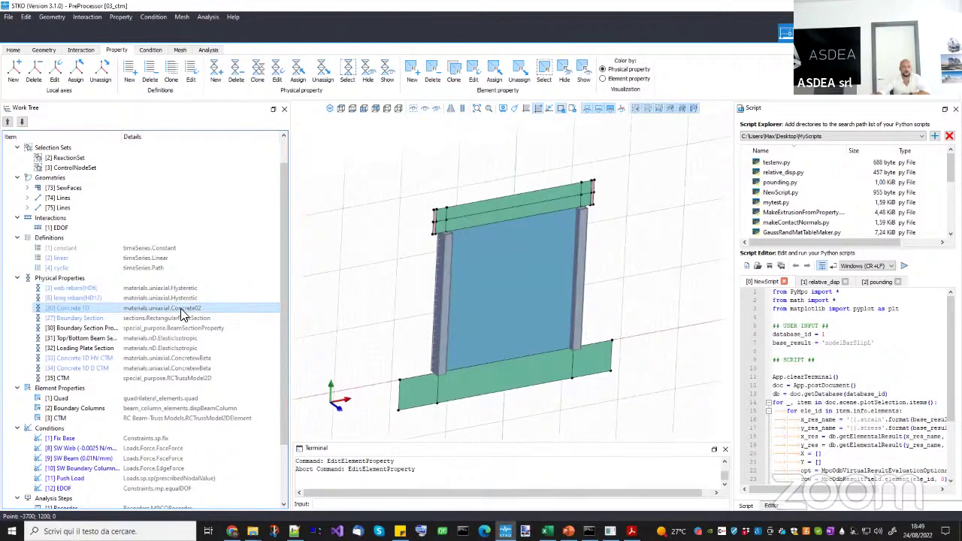
double_click(182, 314)
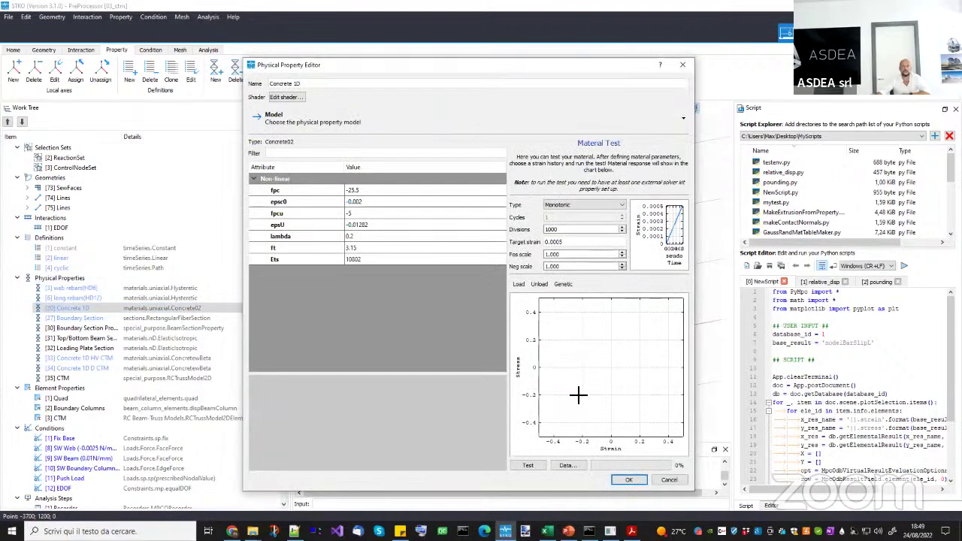
left_click(529, 466)
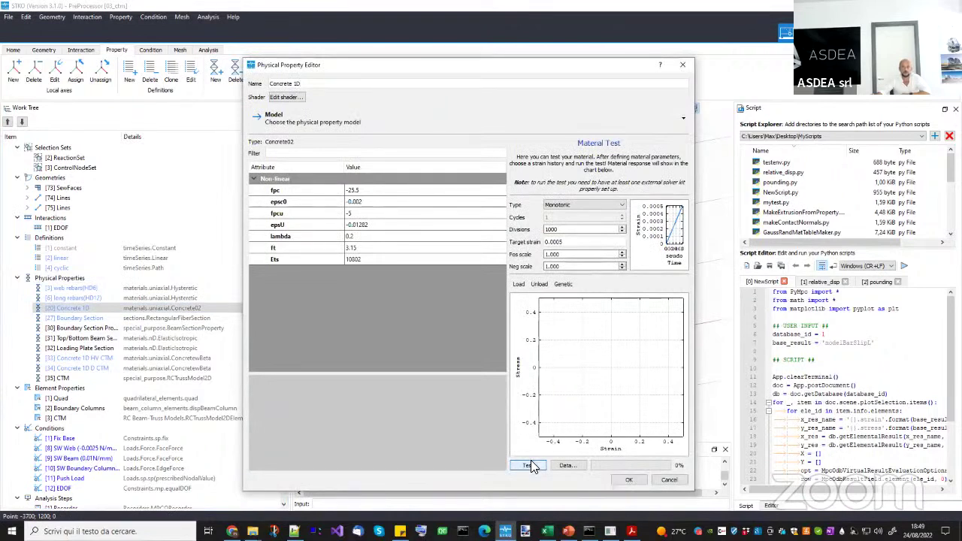
Set the Concrete 1D material test's target strain to -0.02, run the test and accept the property.
double_click(556, 242)
type("-0.")
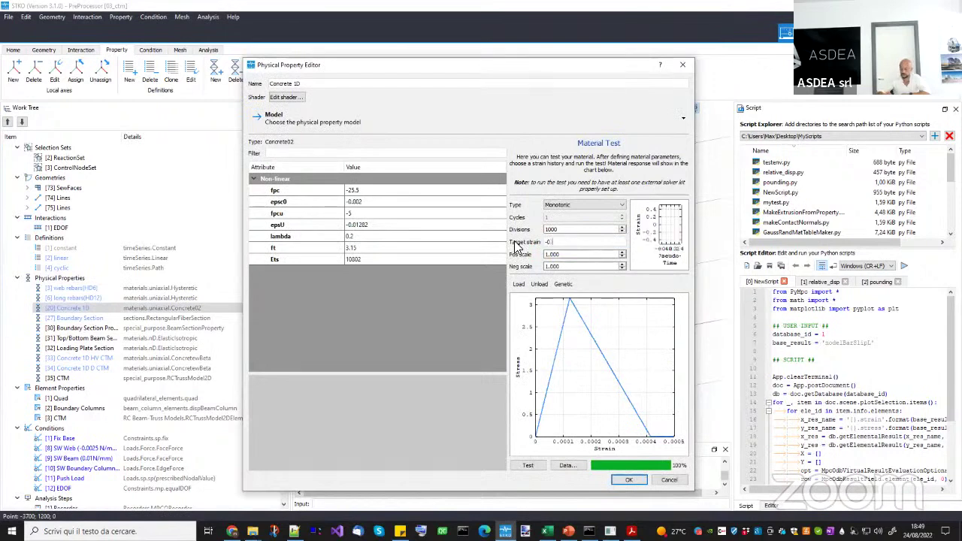
type("02")
left_click(529, 465)
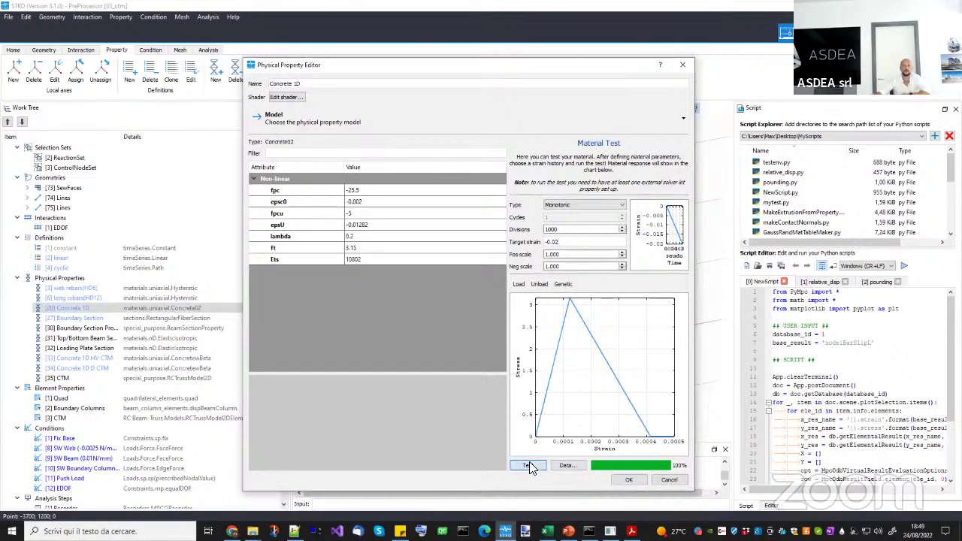
left_click(619, 480)
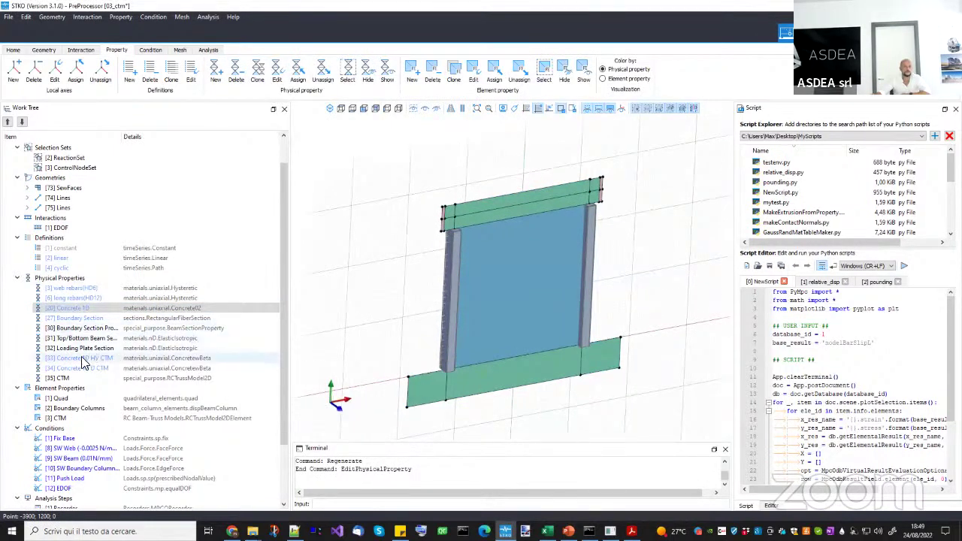
Open the Concrete 1D HV CTM physical property and follow the ConcretewBeta Material documentation link from its ecint parameter.
left_click(165, 357)
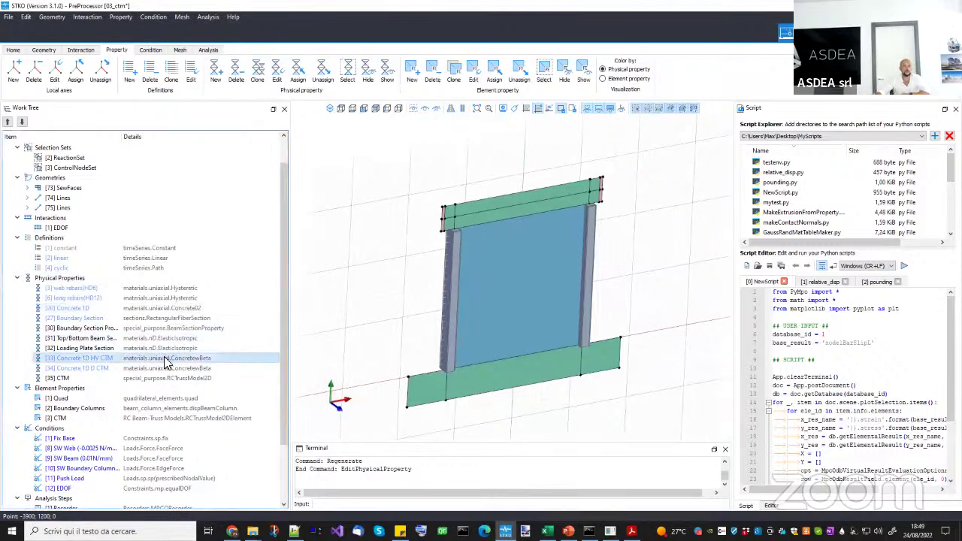
double_click(180, 356)
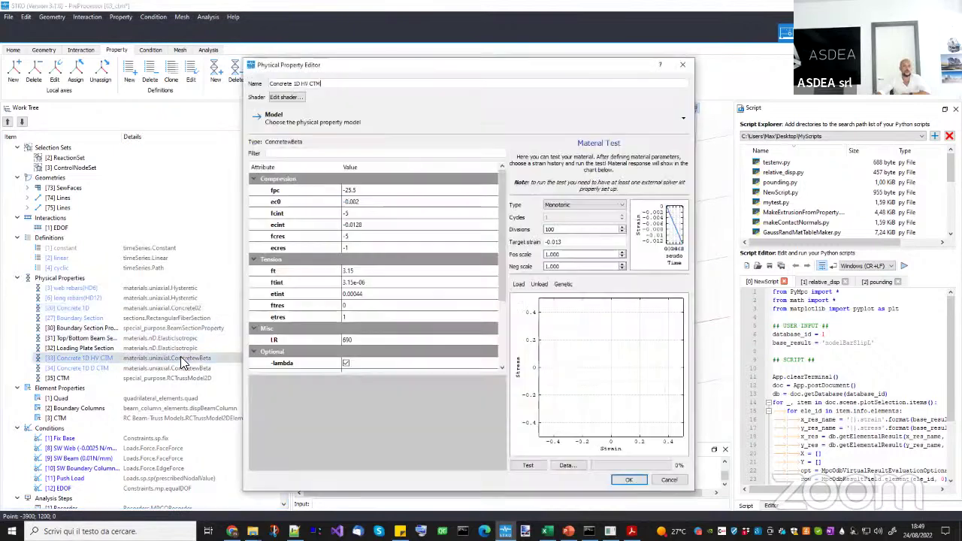
left_click(288, 225)
left_click(284, 401)
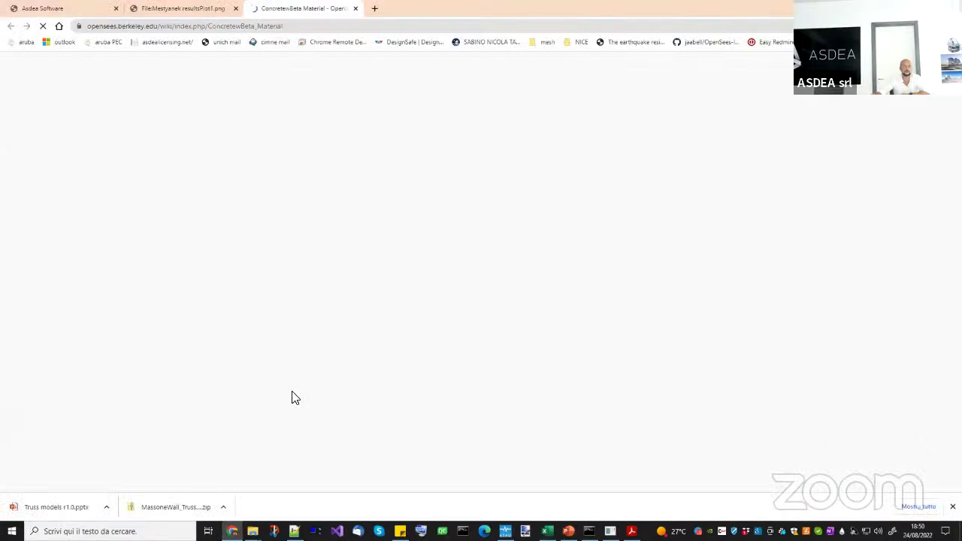
Examine the uniaxial stress-strain envelope and the biaxial behavior section in the ConcretewBeta documentation.
scroll(518, 297, "down", 4)
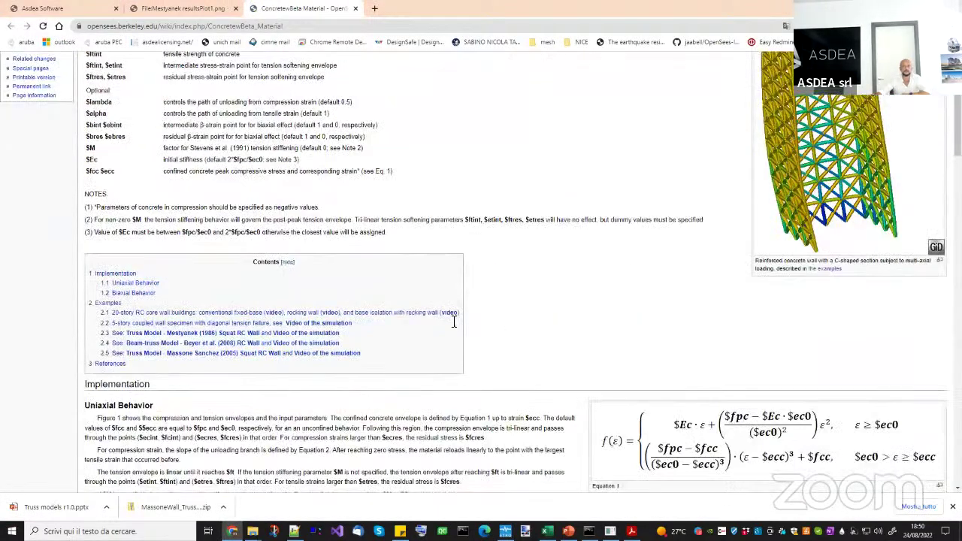
scroll(454, 322, "down", 5)
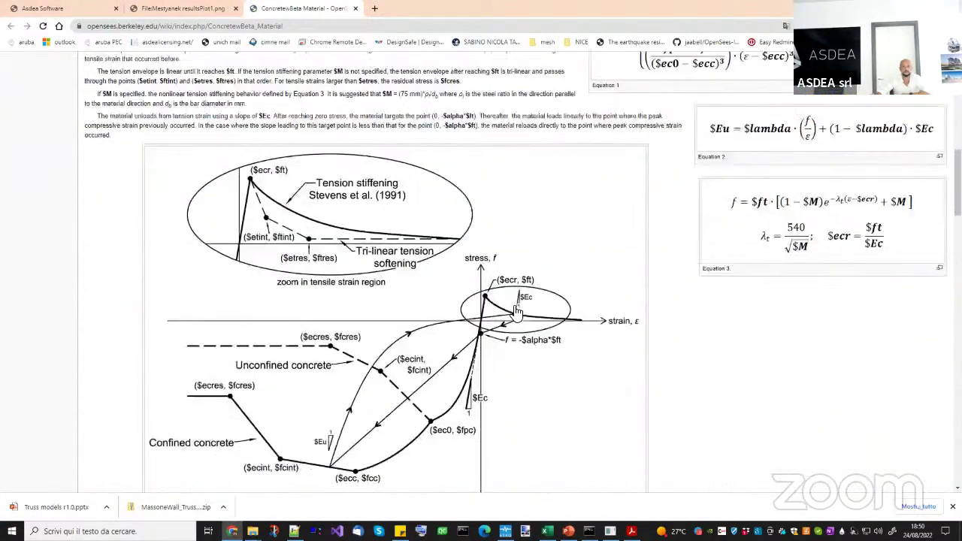
scroll(517, 311, "down", 3)
scroll(481, 225, "up", 2)
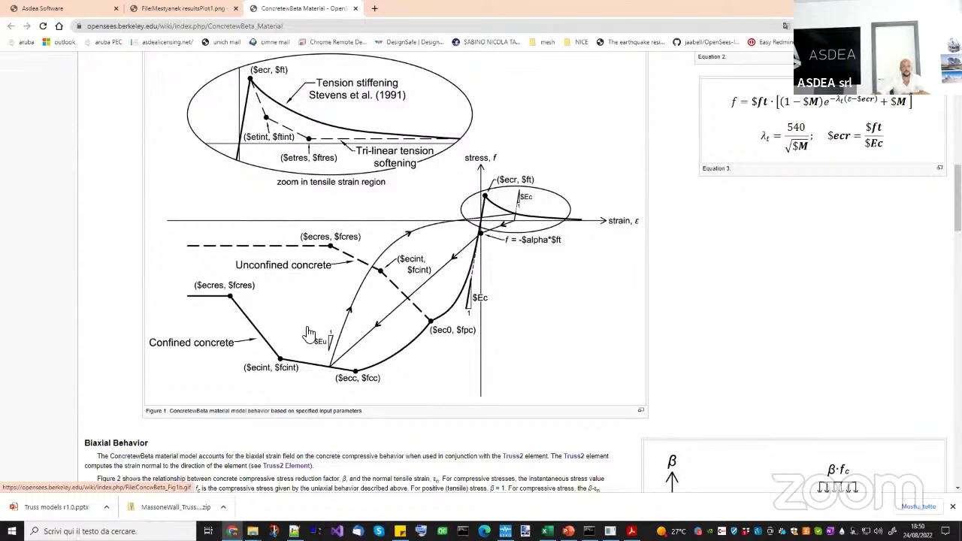
scroll(481, 225, "down", 2)
scroll(482, 263, "down", 2)
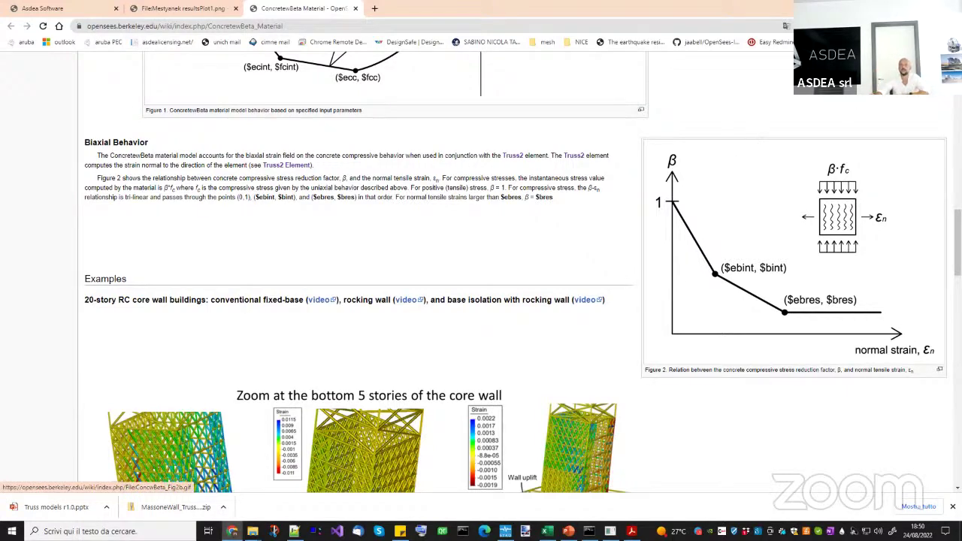
Switch back to STKO and show the description of the optional lambda parameter in Concrete 1D HV CTM.
key("alt+Tab")
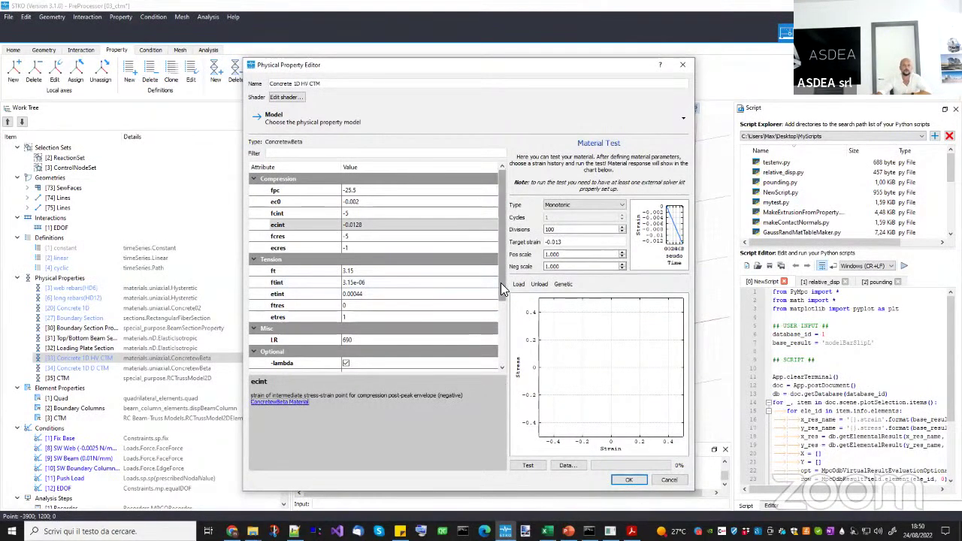
left_click_drag(500, 282, 500, 302)
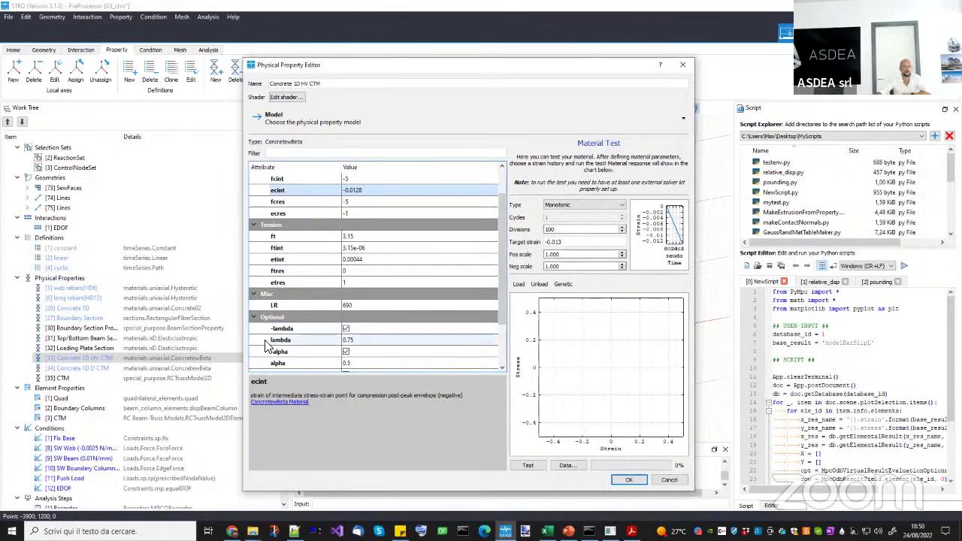
left_click(282, 339)
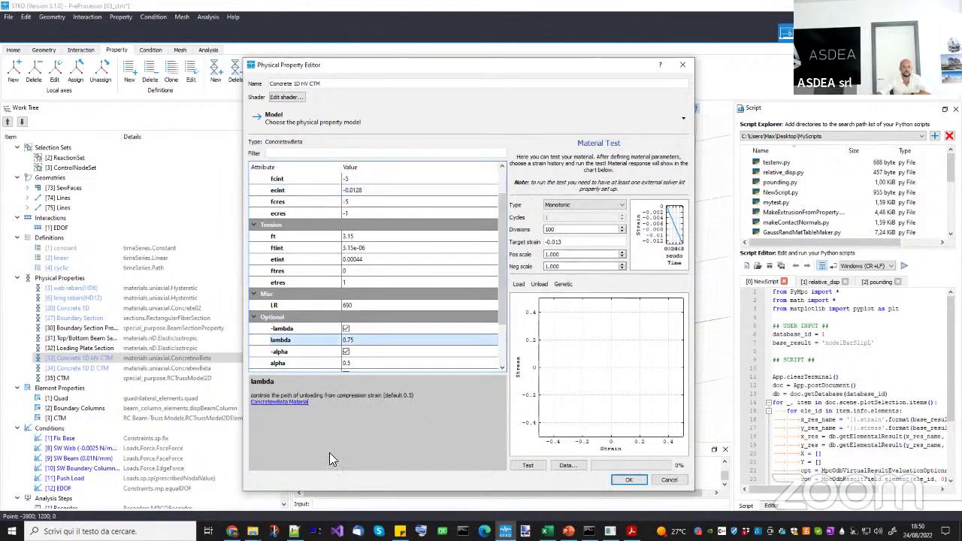
Switch to the browser and review the beta reduction-factor figure and core wall examples on the ConcretewBeta page.
left_click(232, 531)
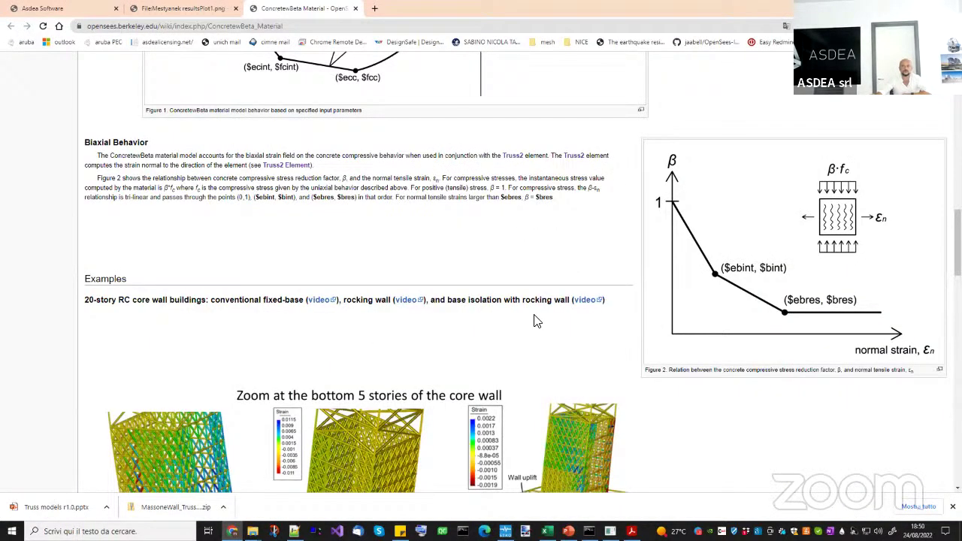
scroll(537, 321, "down", 2)
scroll(541, 308, "down", 1)
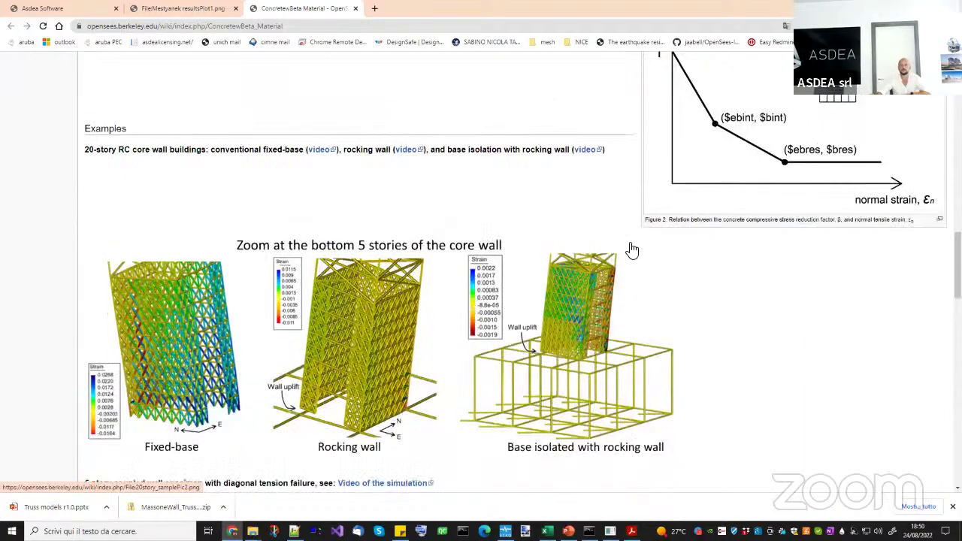
scroll(632, 250, "up", 4)
Return to STKO and examine the LR characteristic size parameter and its description in the Concrete 1D HV CTM property.
key("alt+Tab")
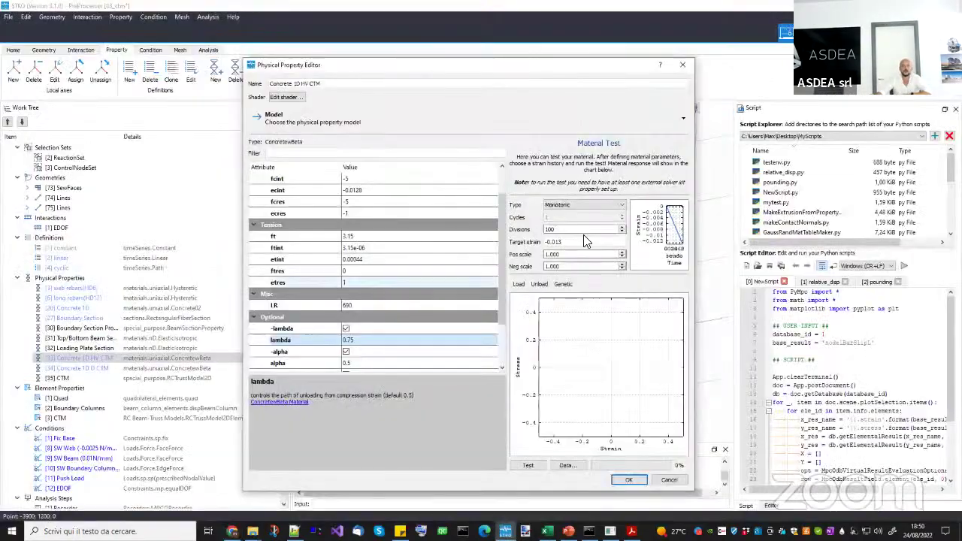
left_click(274, 306)
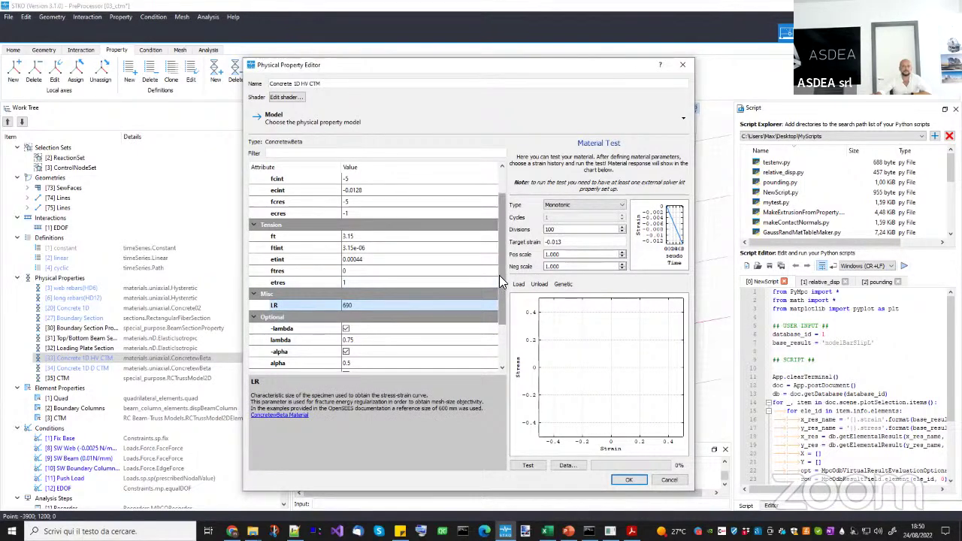
scroll(499, 276, "up", 1)
scroll(502, 263, "up", 1)
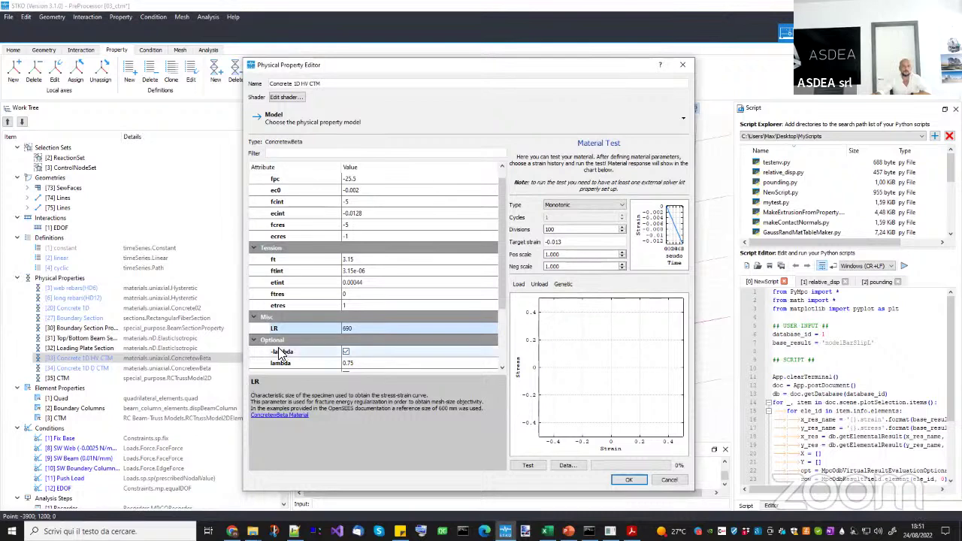
double_click(351, 329)
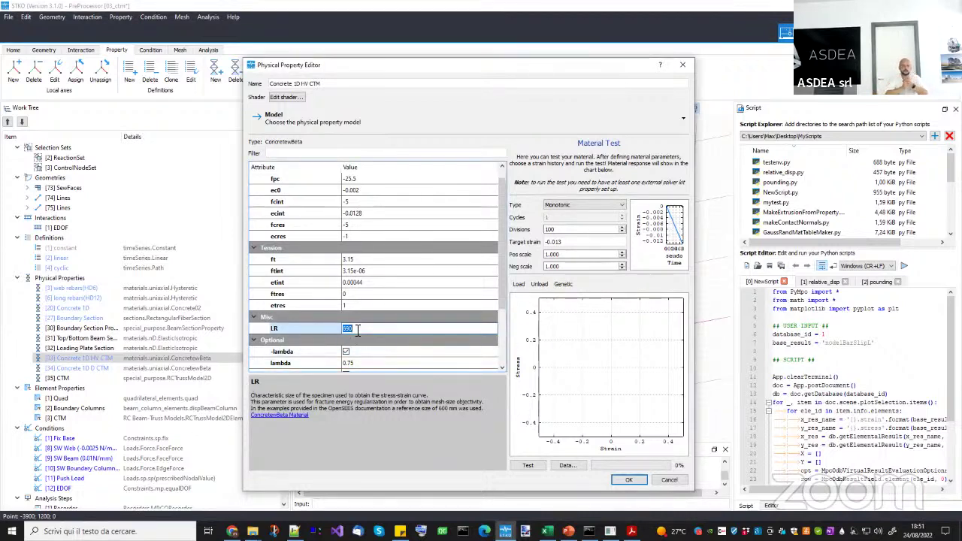
left_click(265, 400)
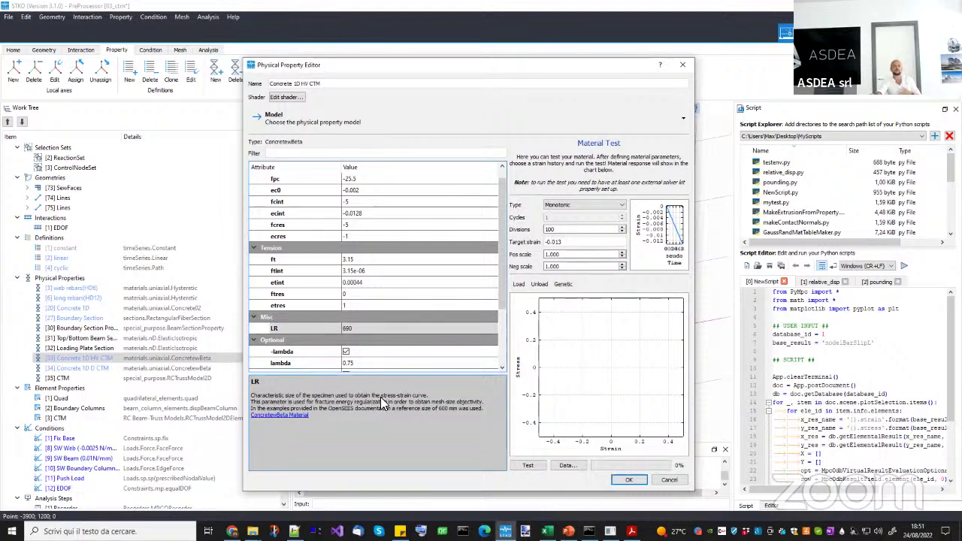
left_click(365, 333)
left_click(365, 330)
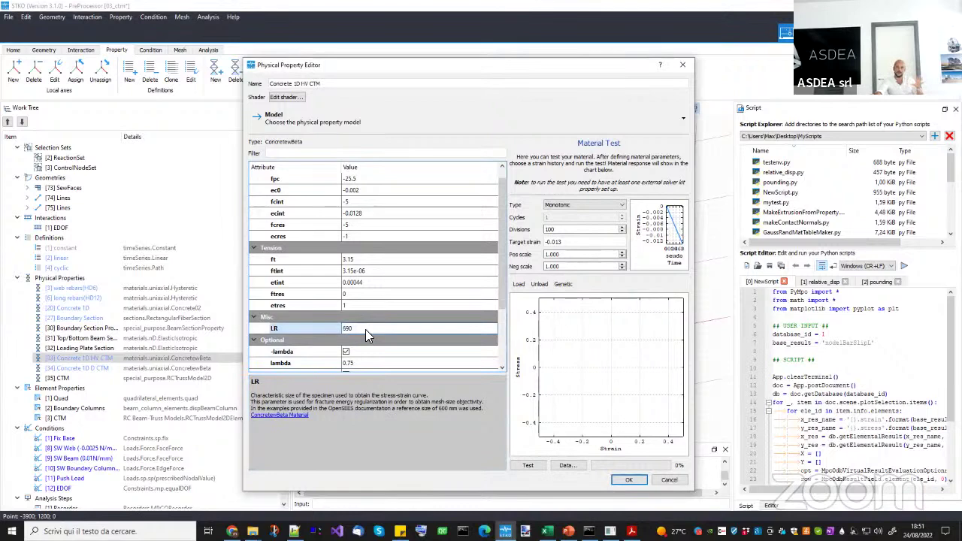
left_click(363, 419)
left_click(359, 332)
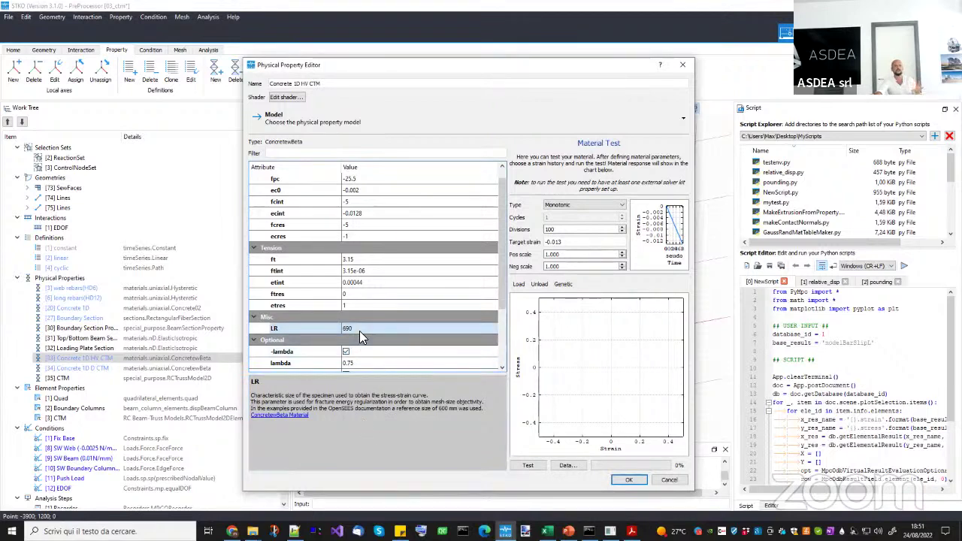
left_click(361, 331)
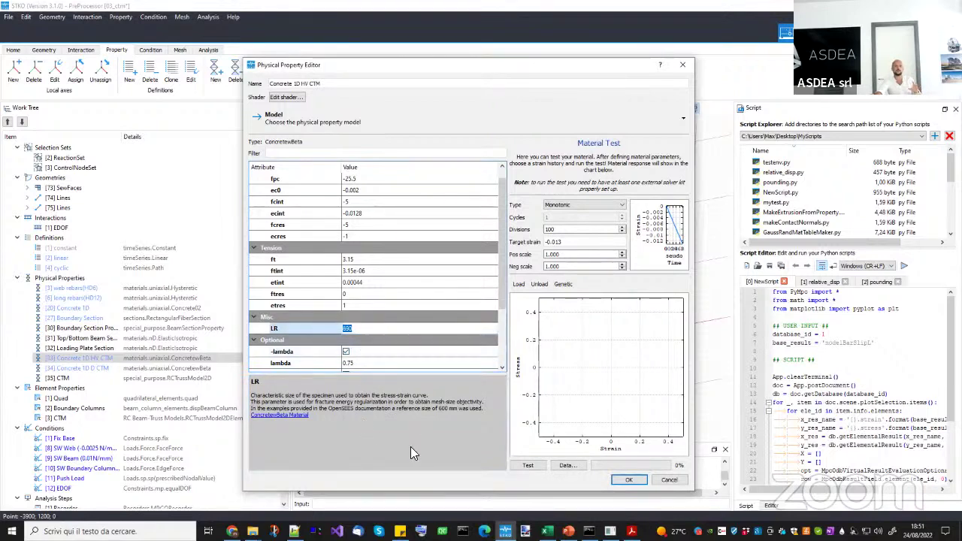
Switch to the support_shell_smeared.xlsx workbook in Excel and view the regularization calculations on the Concrete sheet.
left_click(569, 465)
key("alt+Tab")
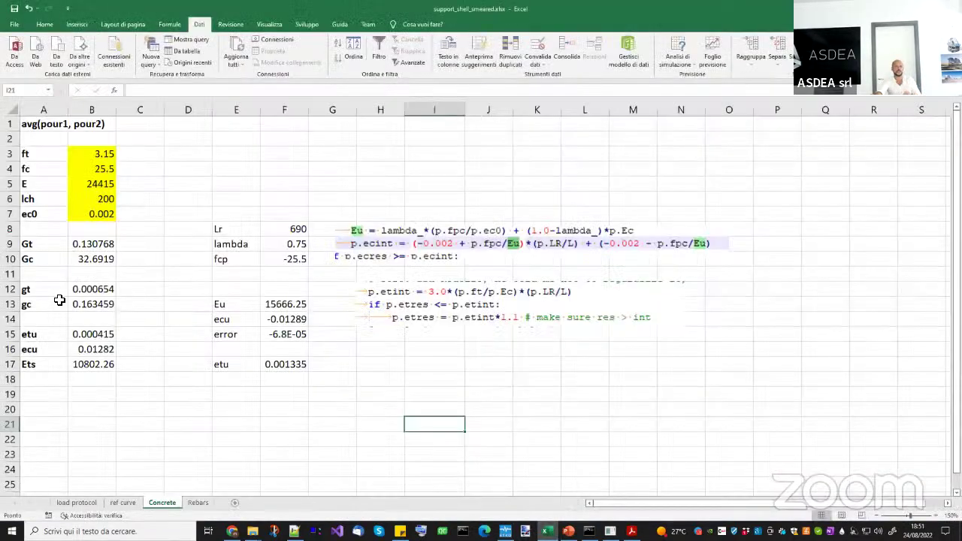
left_click(213, 410)
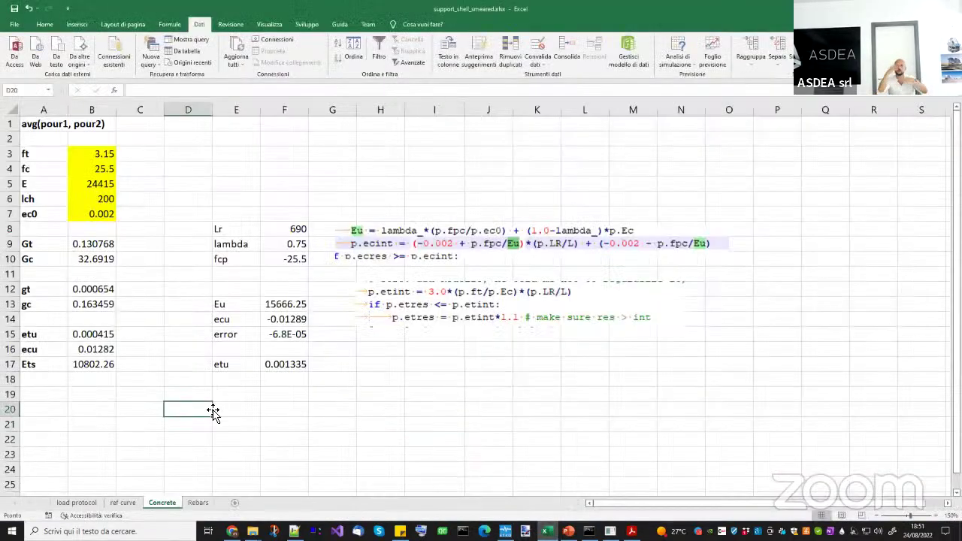
Inspect the formula behind the regularized ecu value in cell F14 of the Concrete sheet.
left_click(377, 406)
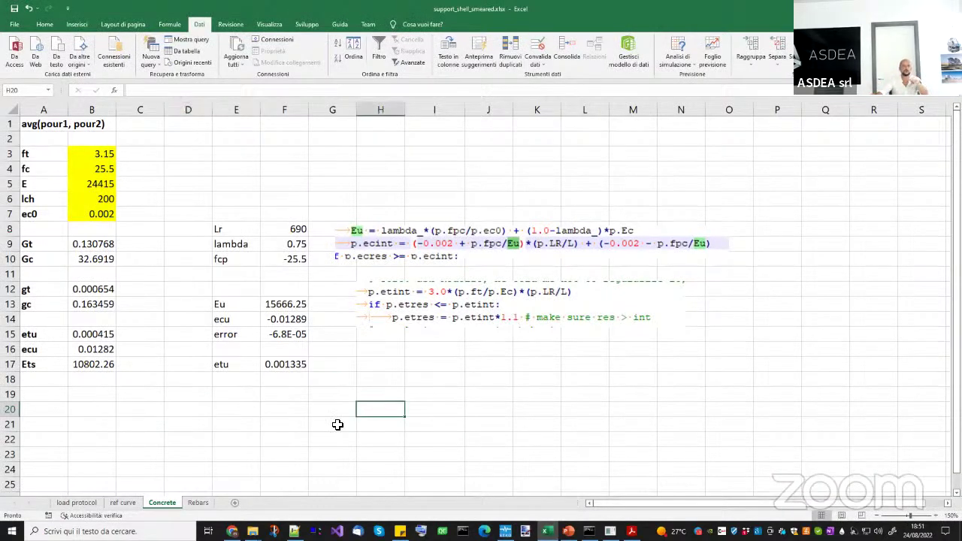
left_click(315, 444)
left_click(307, 434)
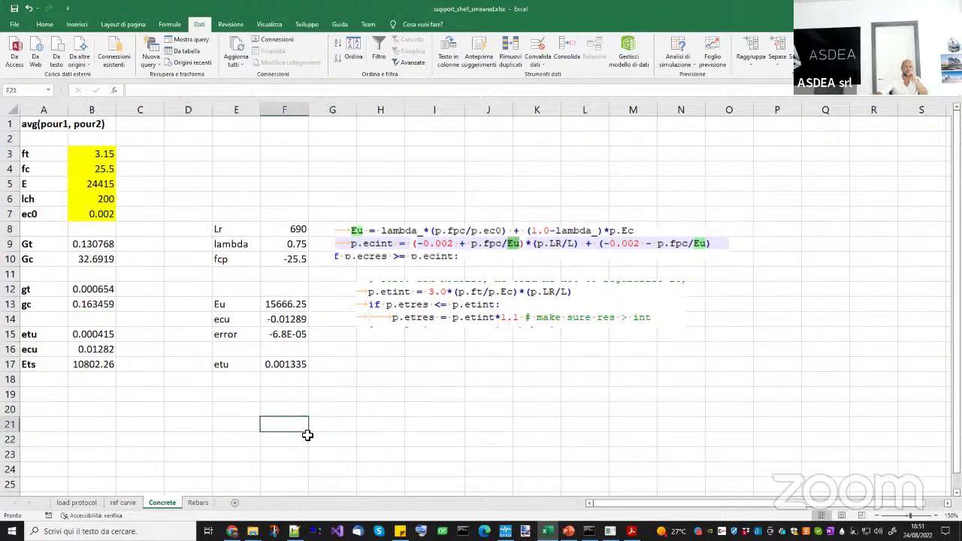
left_click(313, 398)
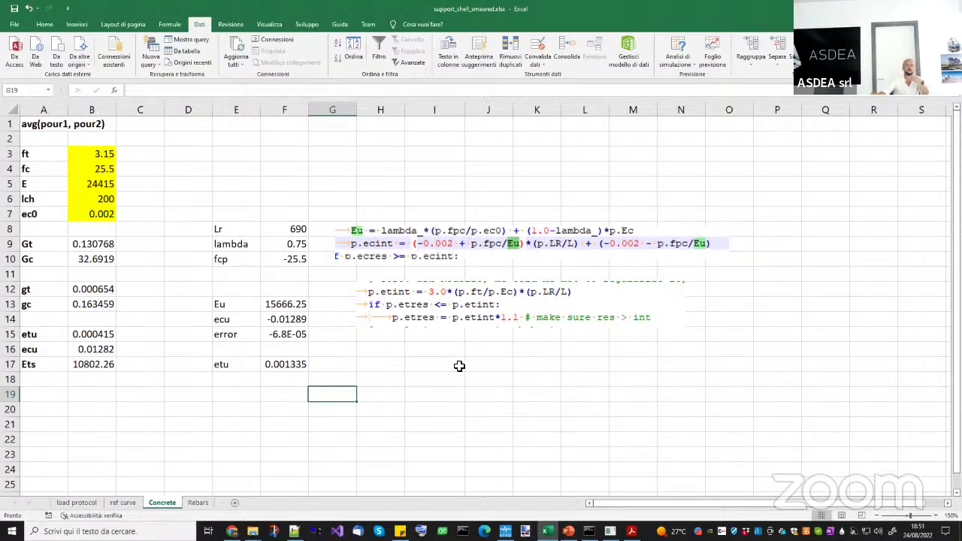
left_click(267, 323)
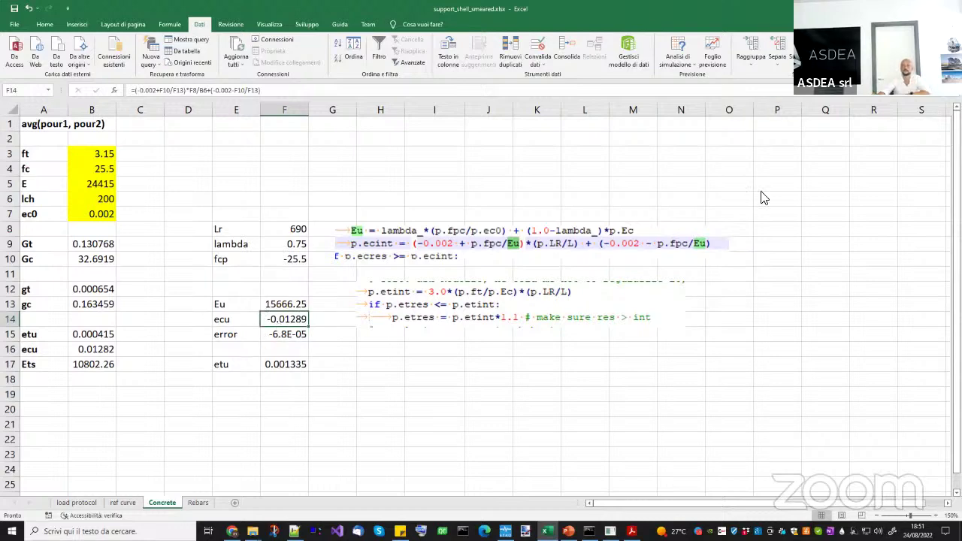
Switch back to STKO, reopen the Concrete 1D HV CTM property to review its compression and tension parameters, and close it without changes.
key("alt+Tab")
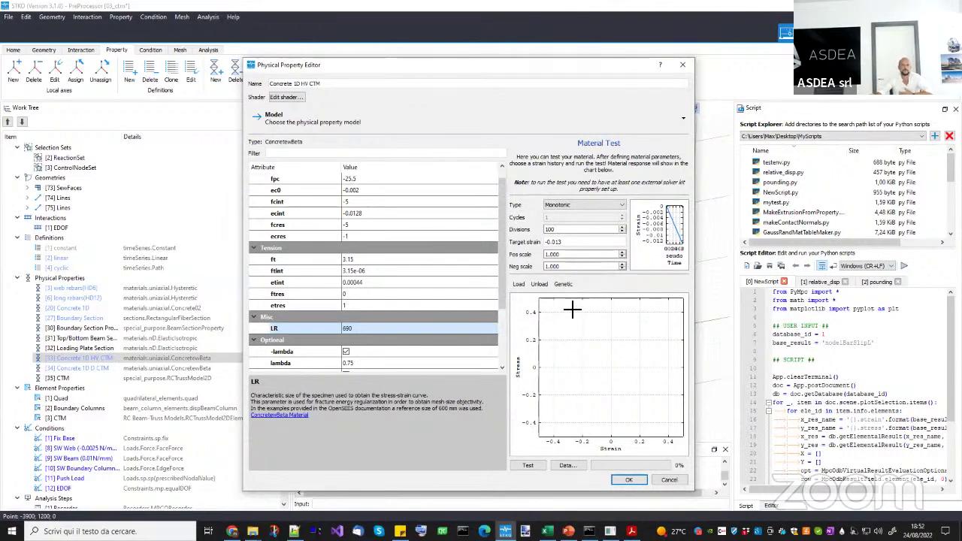
left_click(668, 481)
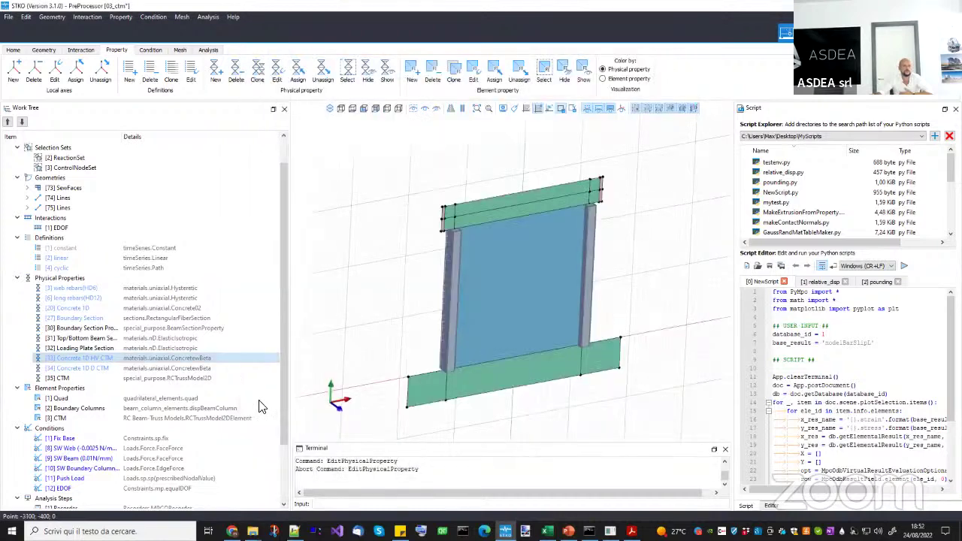
left_click(89, 367)
left_click(88, 359)
double_click(89, 359)
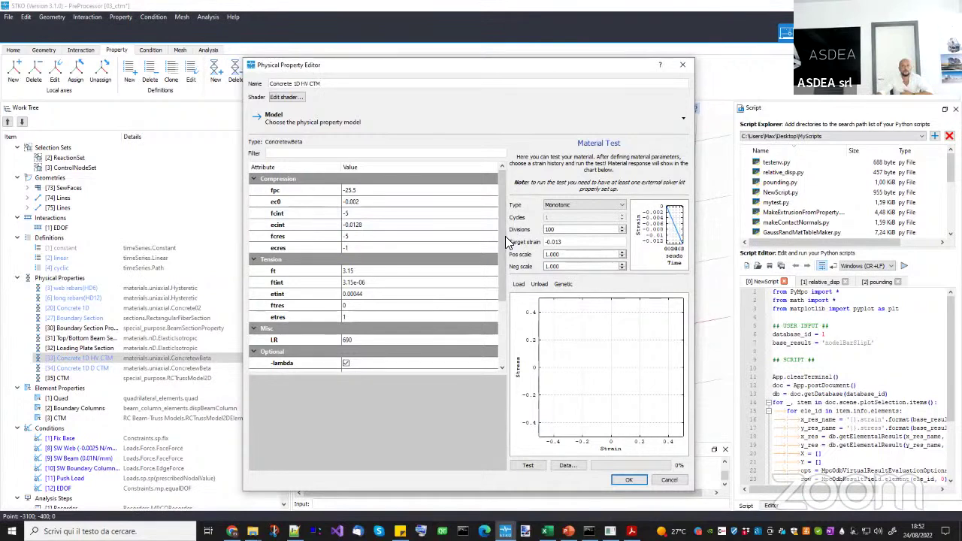
left_click_drag(495, 238, 477, 239)
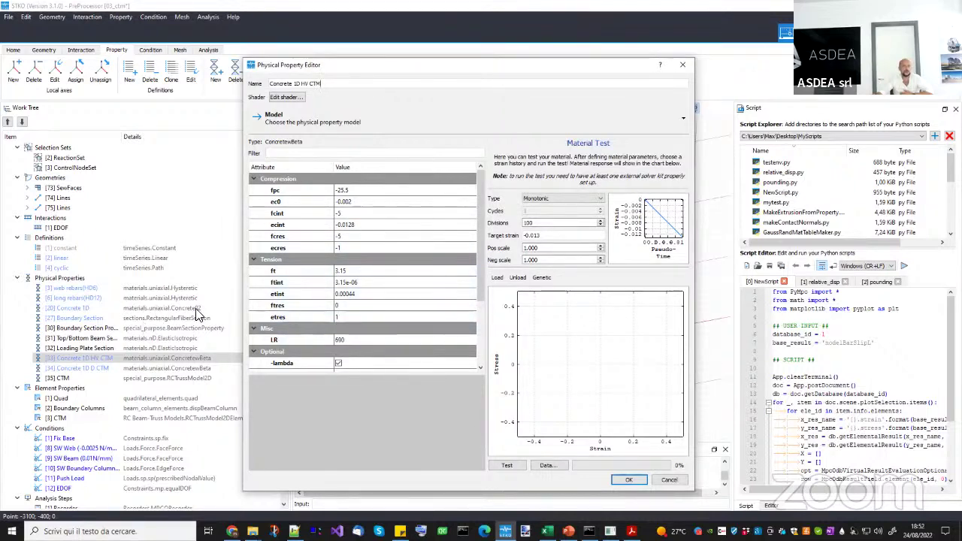
left_click(658, 480)
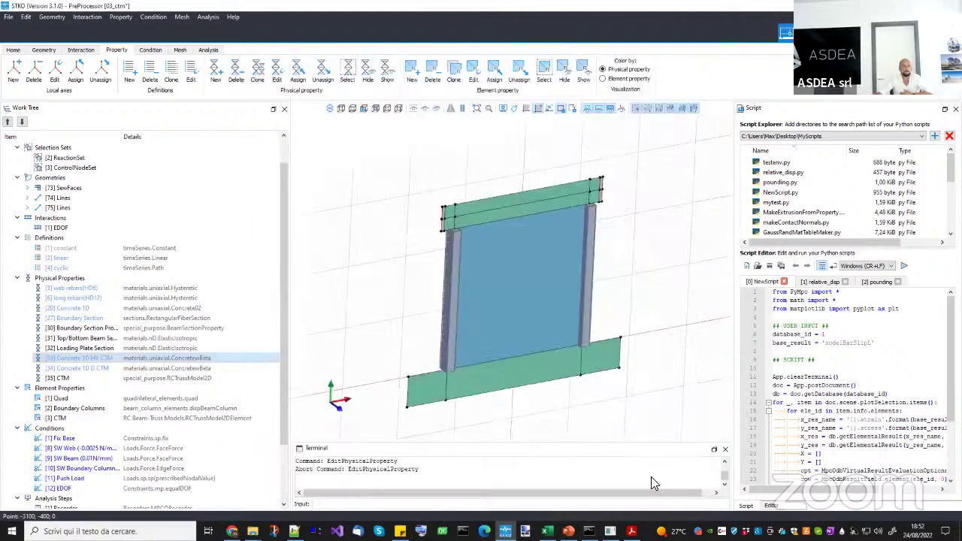
Open the Concrete 1D D CTM property and examine its tensile strength parameter ft.
left_click(97, 368)
double_click(96, 368)
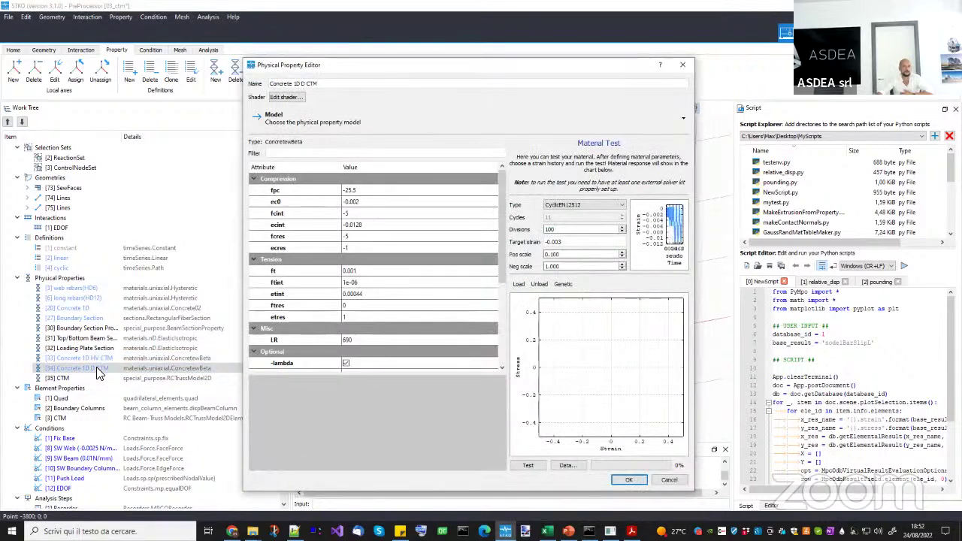
double_click(368, 272)
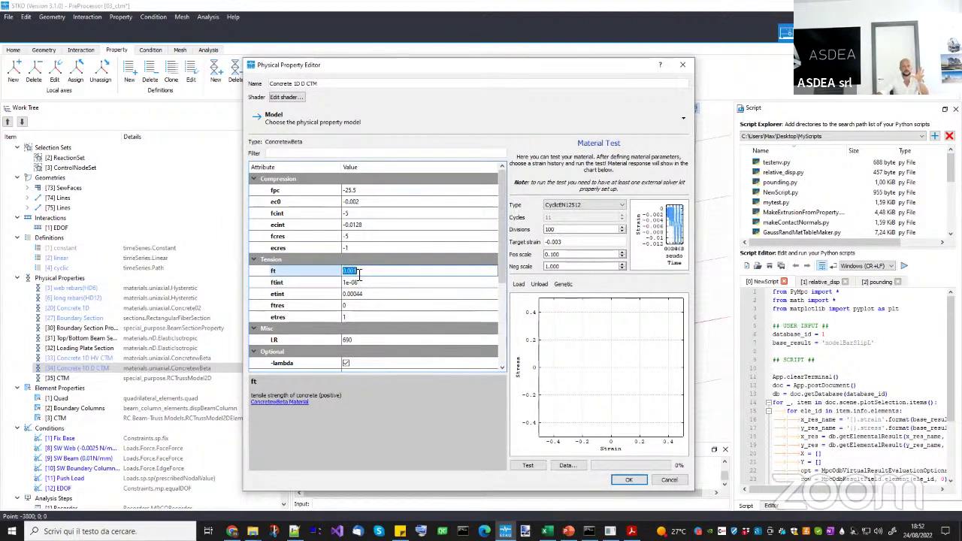
left_click(356, 272)
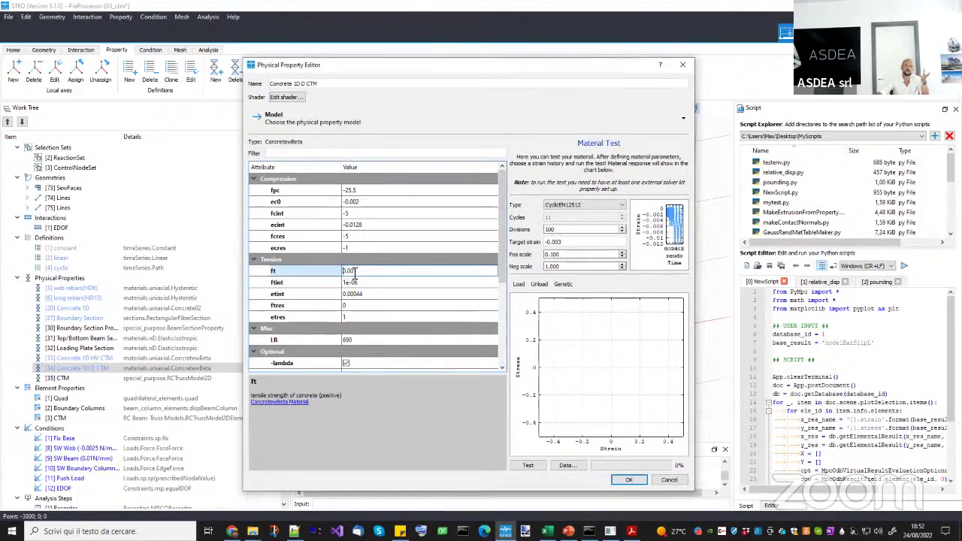
double_click(355, 272)
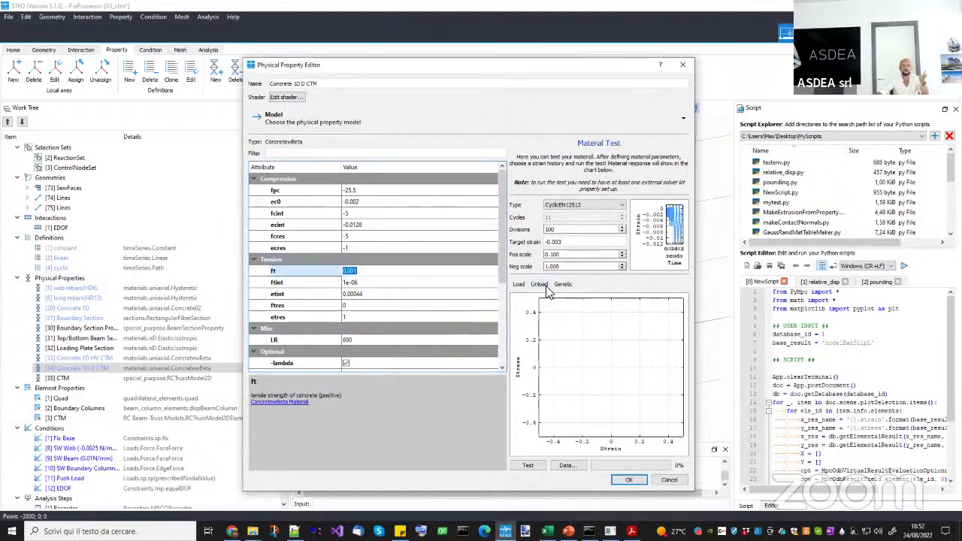
Run the CyclicEN12512 material test for Concrete 1D D CTM and inspect the whole stress-strain curve.
left_click(528, 465)
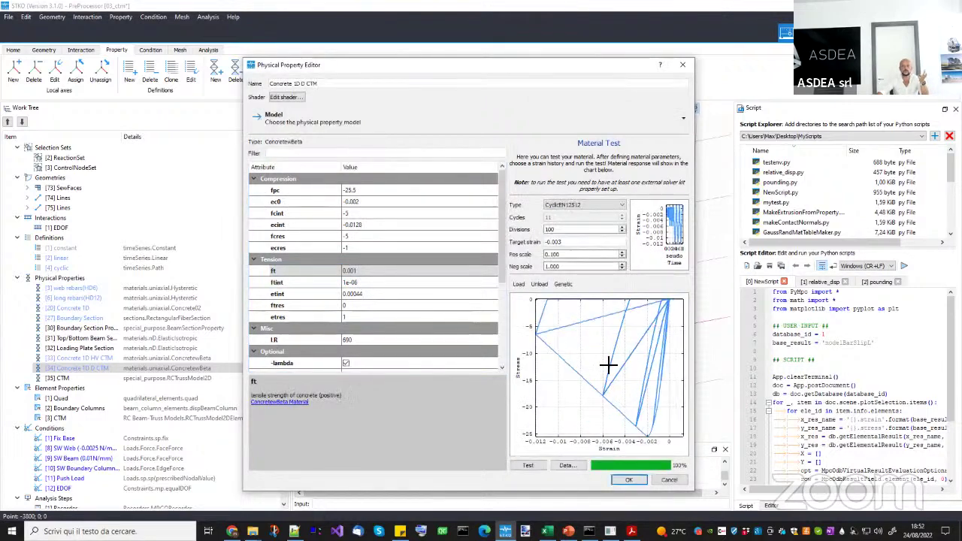
scroll(613, 375, "up", 1)
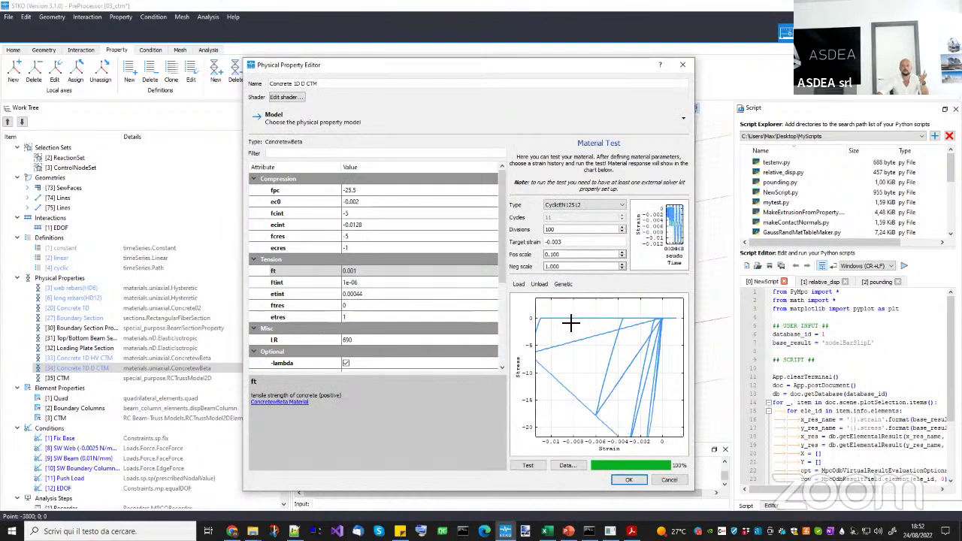
scroll(617, 336, "down", 2)
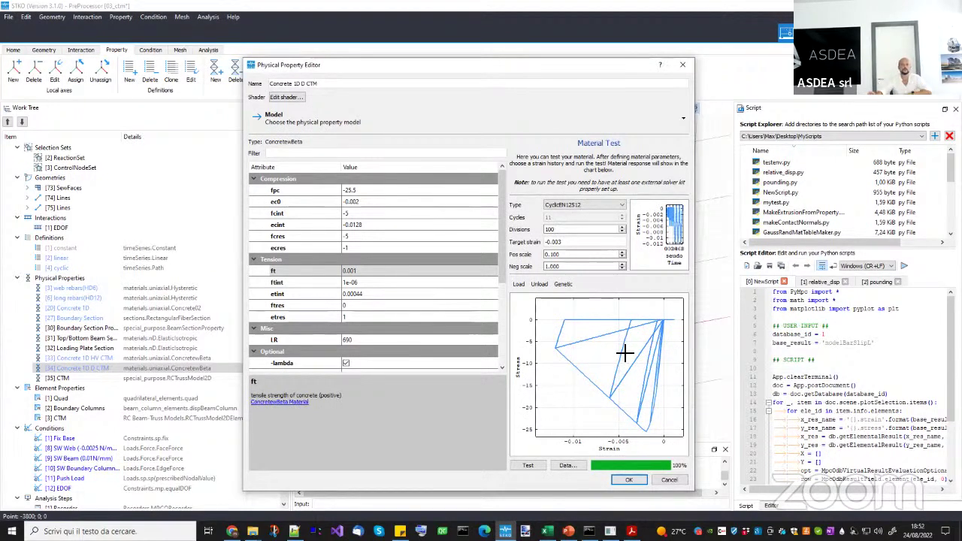
Review the LR and optional lambda, alpha and beta parameters of Concrete 1D D CTM, and close the property without changes.
double_click(356, 340)
scroll(499, 300, "down", 2)
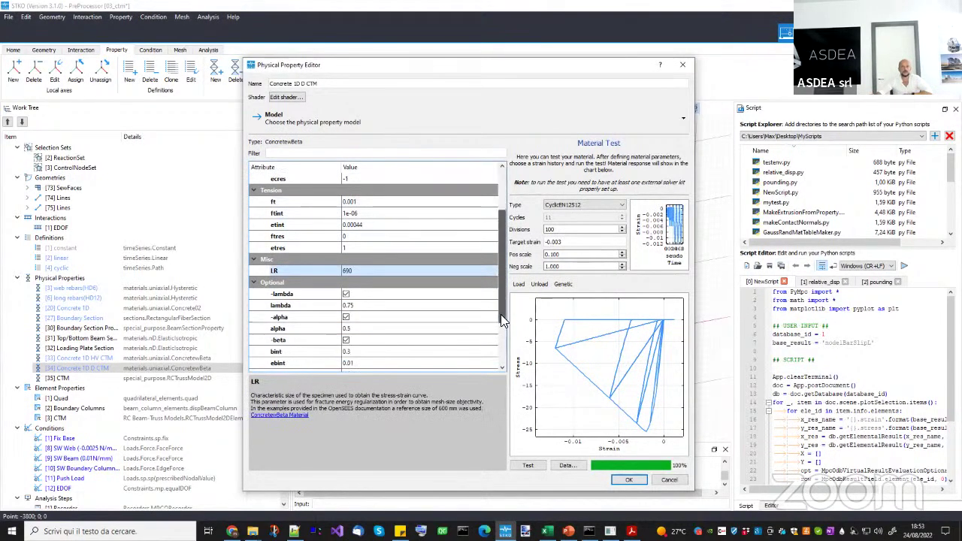
left_click(669, 480)
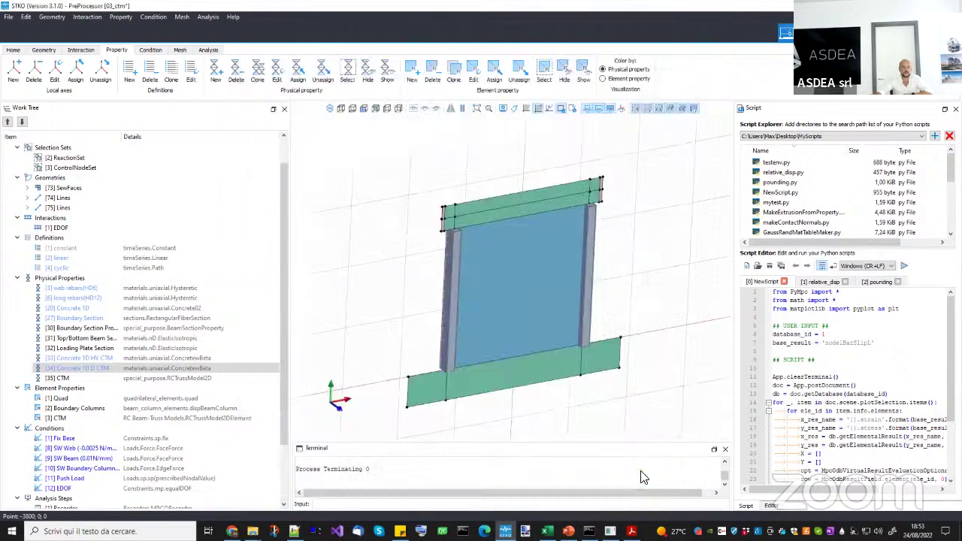
Point out the Concrete 1D HV CTM and Concrete 1D D CTM materials among the physical properties.
left_click(111, 359)
key("Down")
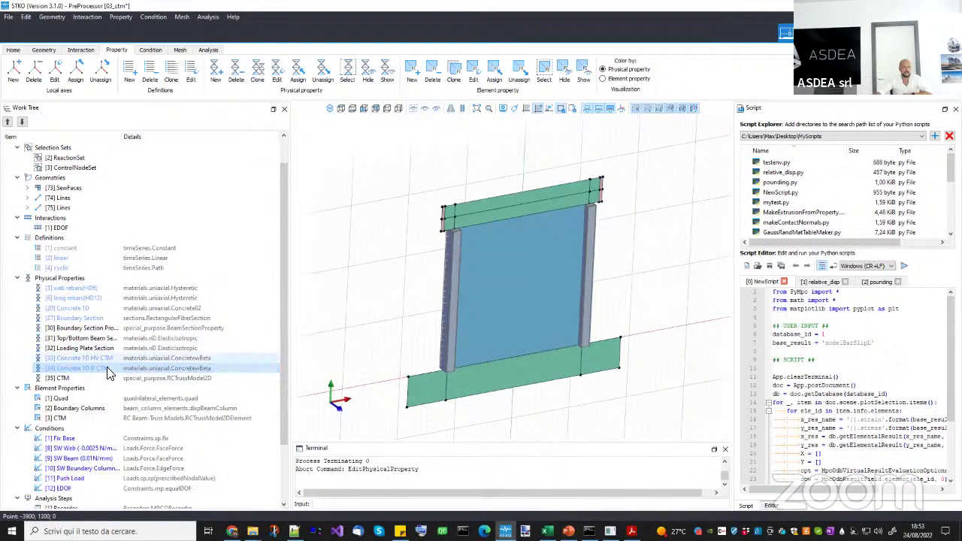
key("Up")
key("Down")
left_click(104, 360)
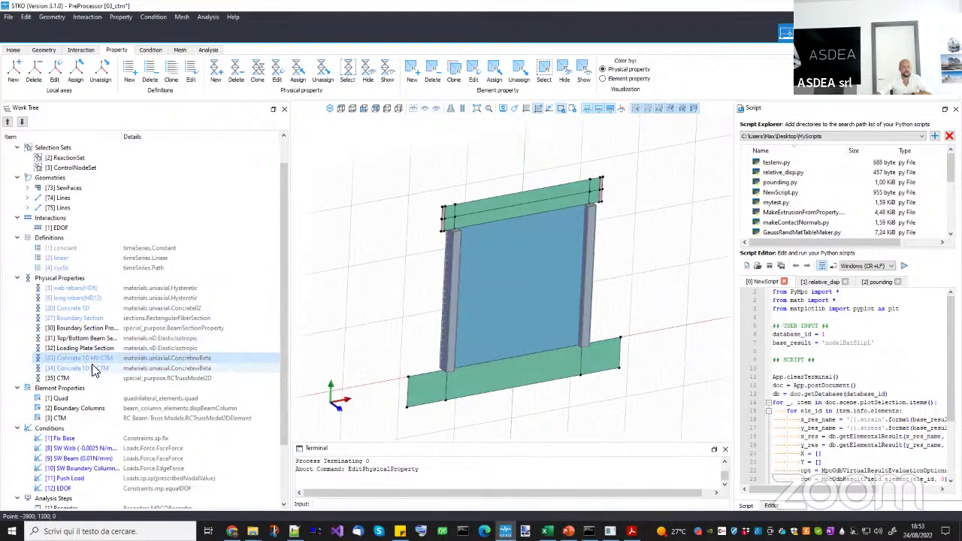
left_click(80, 368)
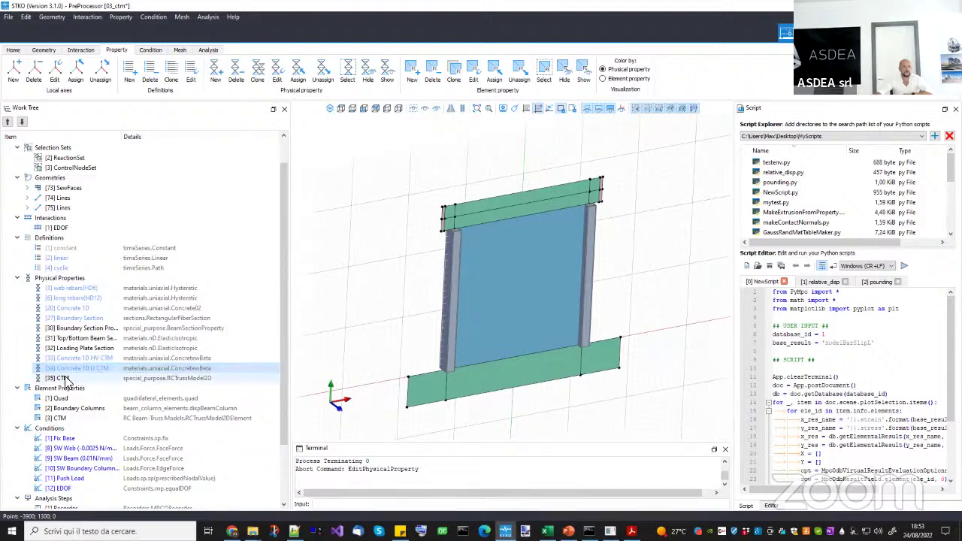
Open the CTM physical property and review its vertical, horizontal and diagonal concrete material assignments and the thickness.
double_click(65, 378)
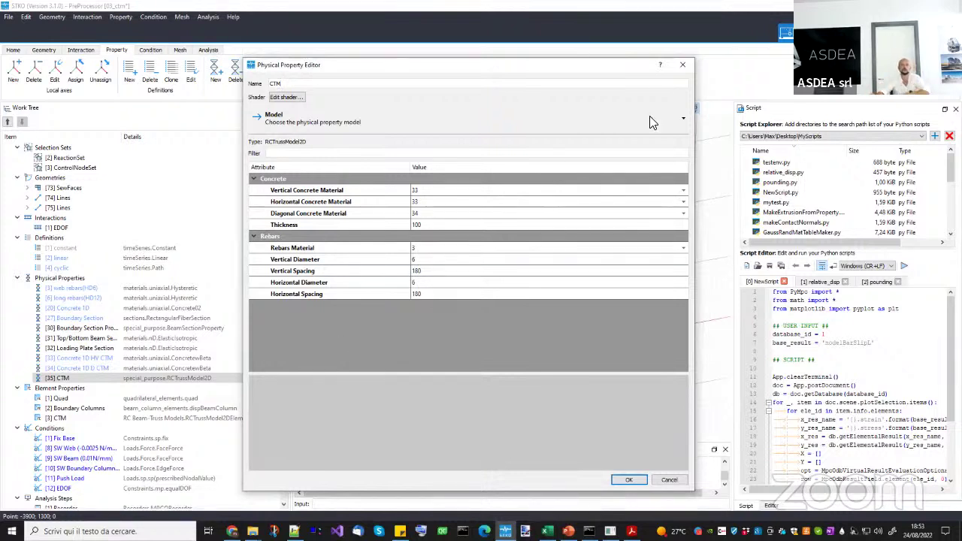
left_click(319, 190)
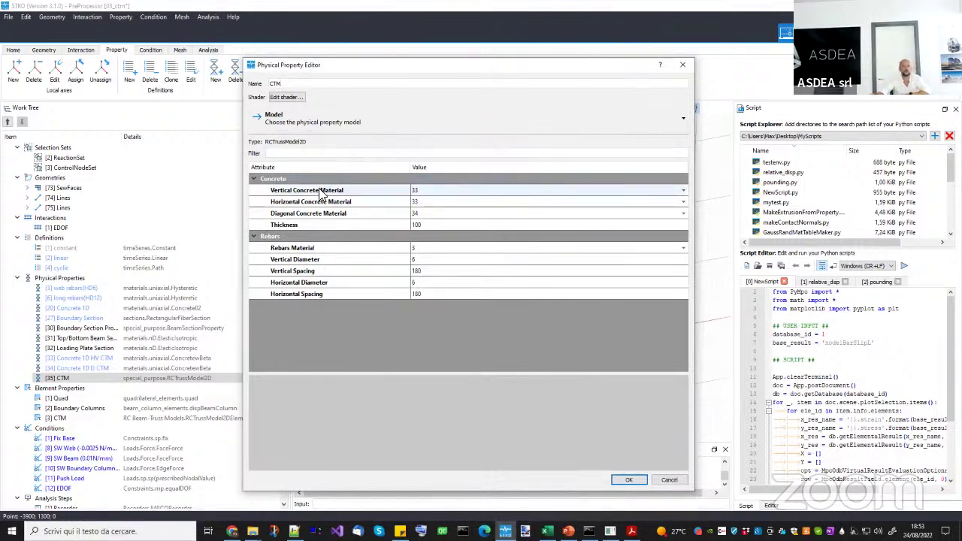
left_click(401, 190)
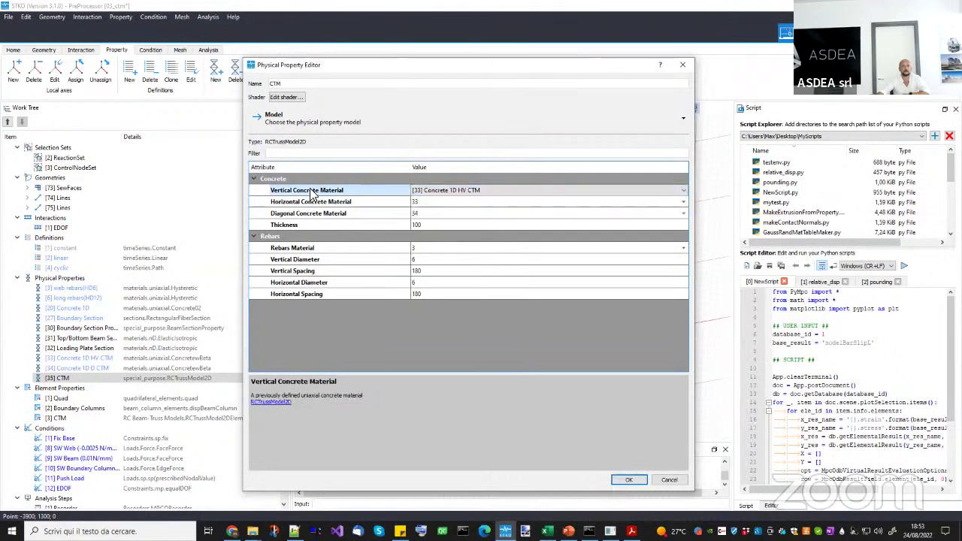
left_click(331, 203)
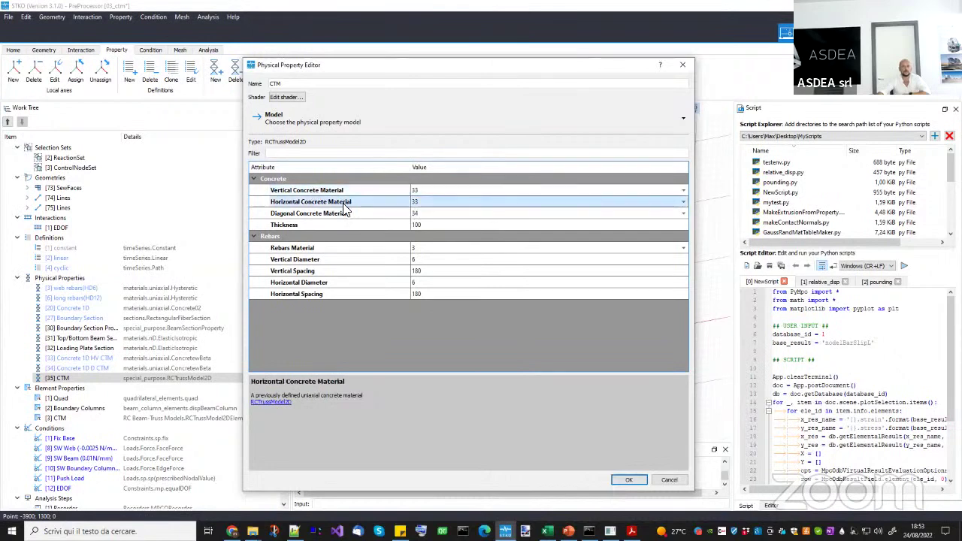
left_click(330, 213)
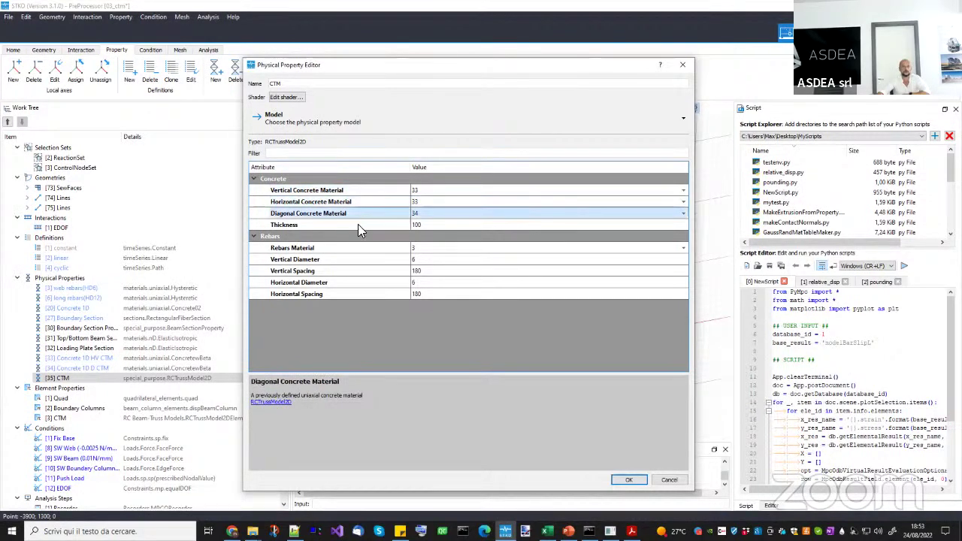
left_click(357, 224)
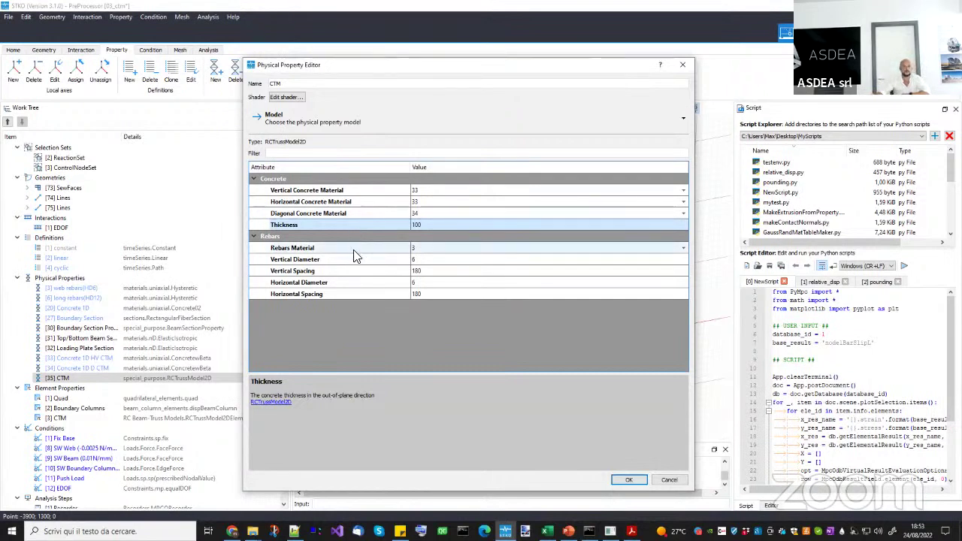
Check the available Rebars Material choices for the CTM property, keeping web rebars(HD6) selected.
left_click(354, 251)
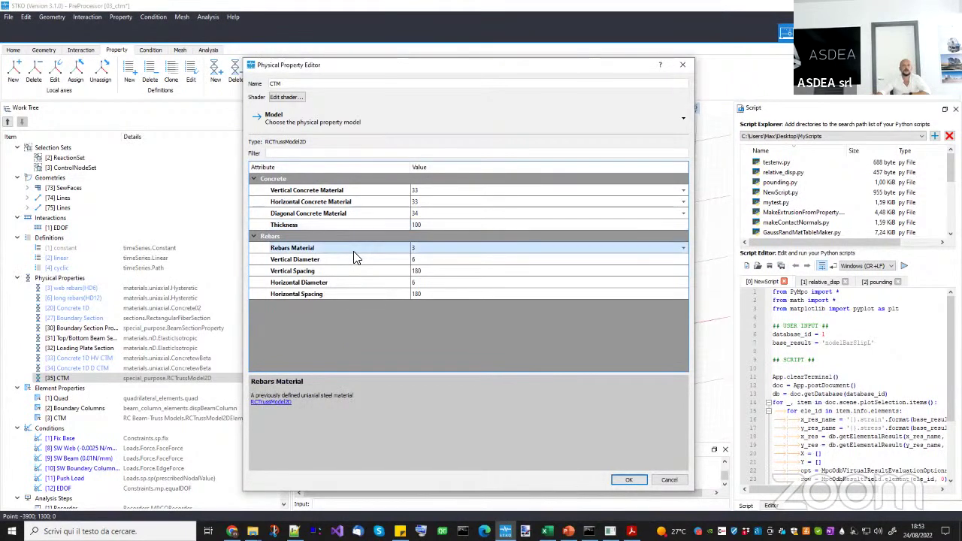
left_click(364, 254)
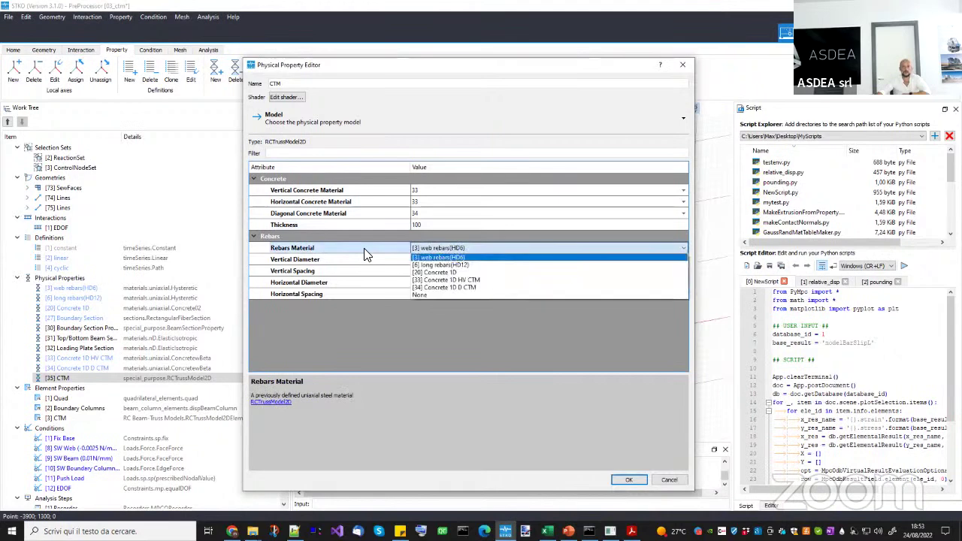
left_click(450, 256)
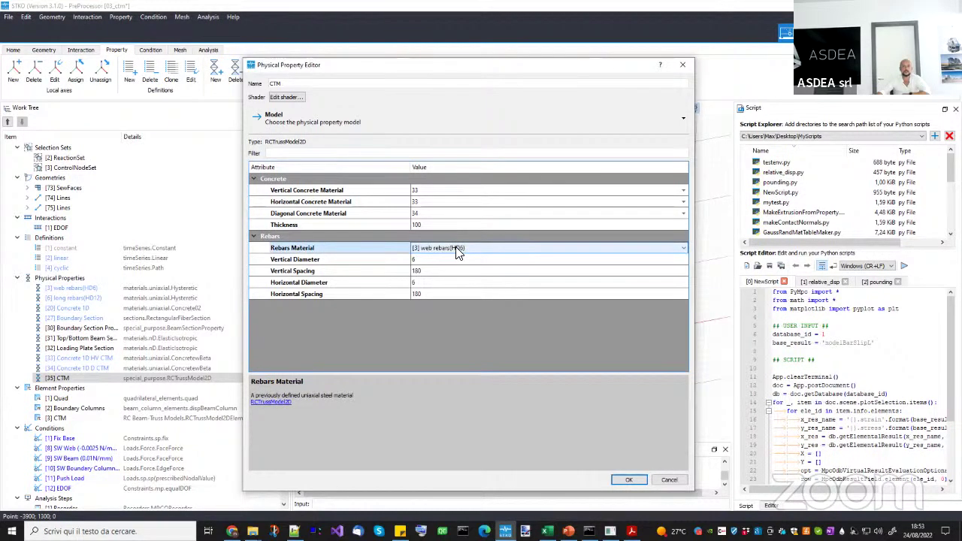
Review the diameter and spacing parameters of the vertical and horizontal rebars in the CTM property.
left_click(356, 260)
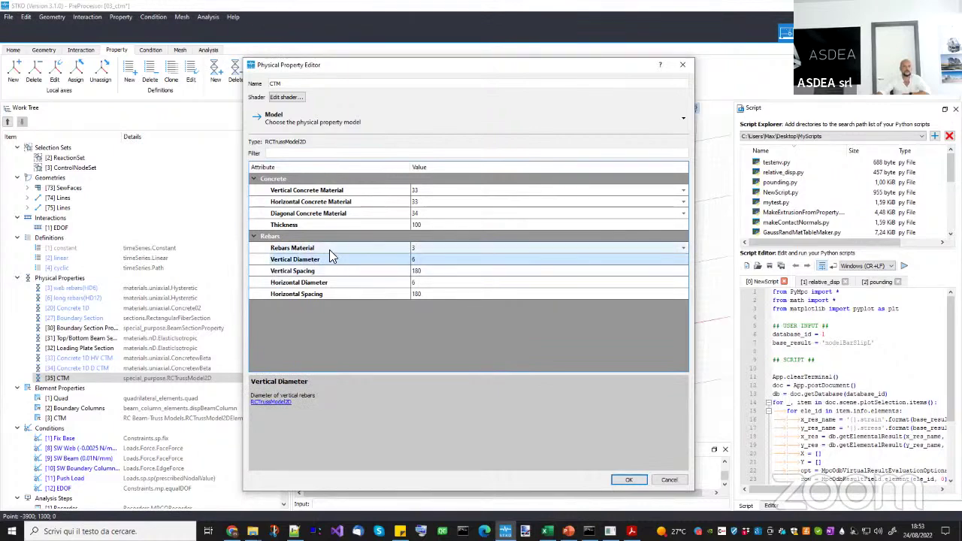
left_click(425, 260)
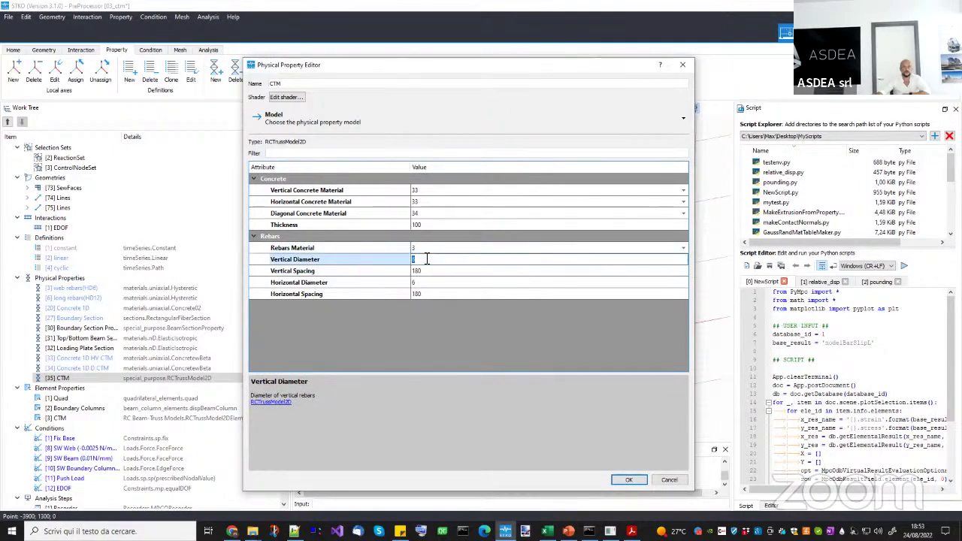
left_click(419, 272)
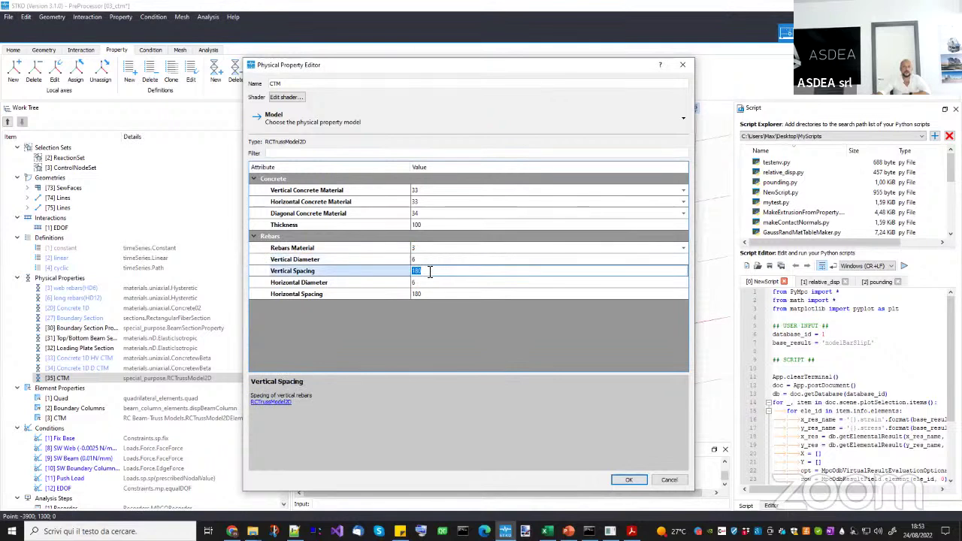
left_click(427, 282)
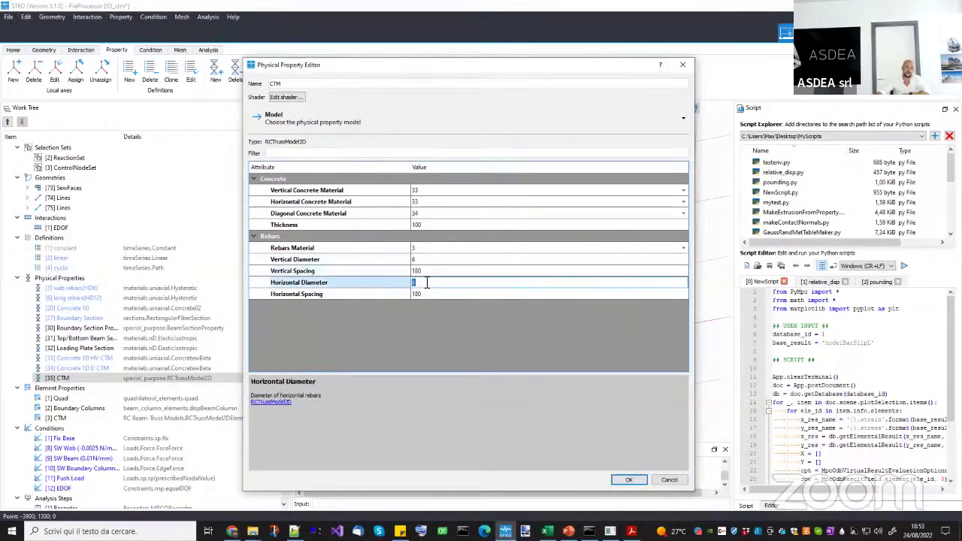
left_click(429, 293)
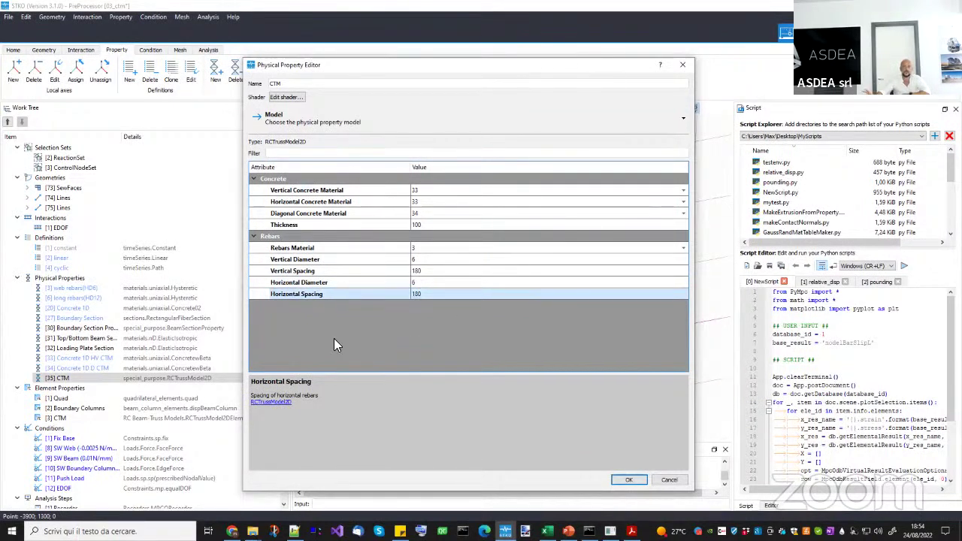
Close the CTM physical property, open the CTM element property for review, and narrow its editor window to uncover the model.
left_click(629, 480)
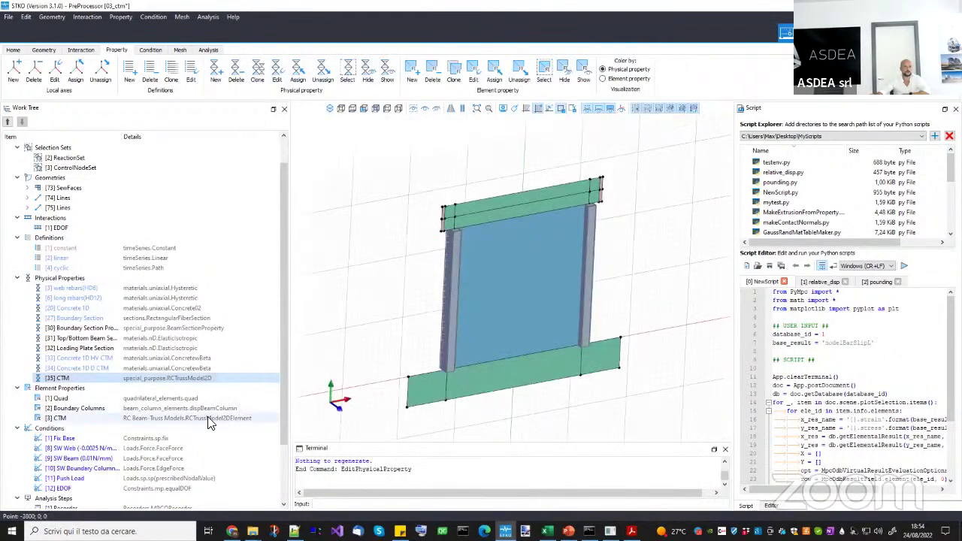
left_click(210, 418)
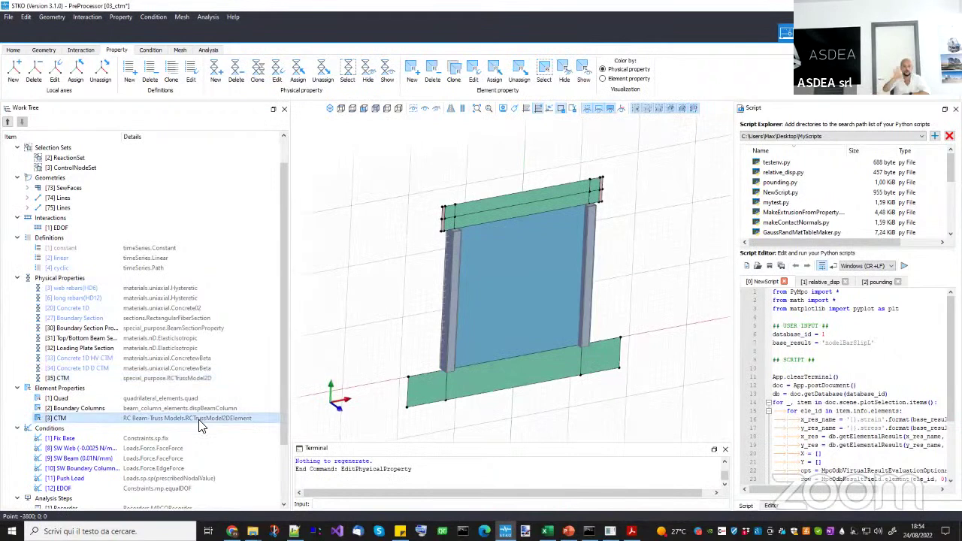
double_click(96, 416)
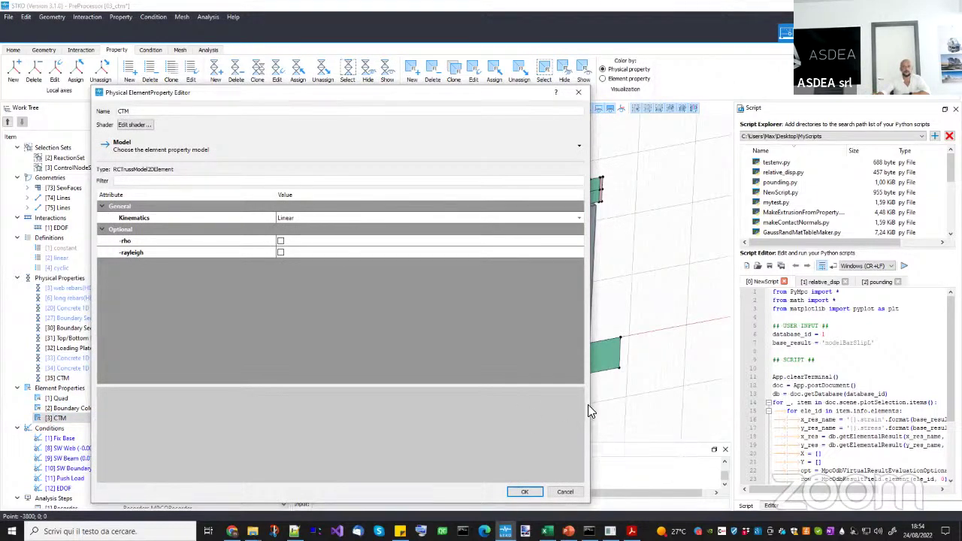
left_click_drag(589, 407, 447, 407)
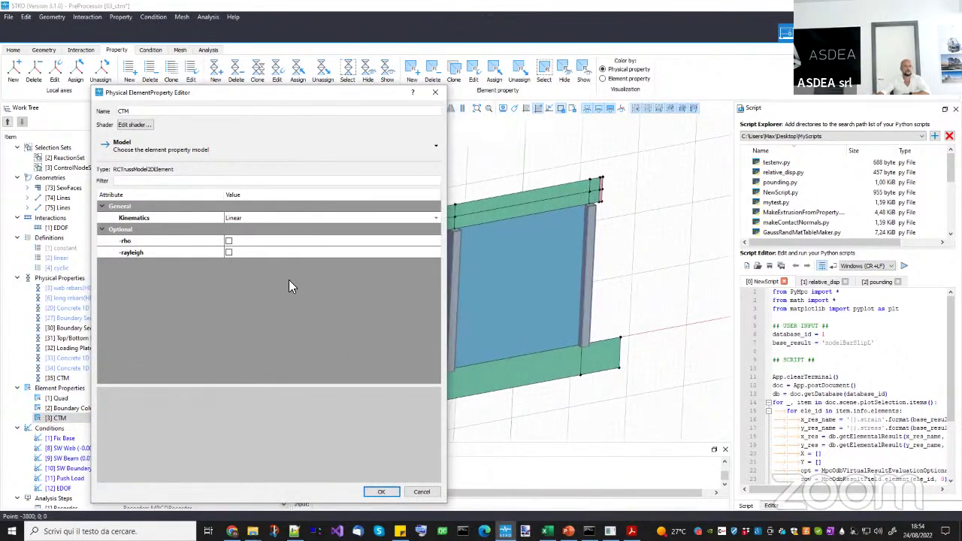
Check the Kinematics choices of the CTM element property, keeping Linear, and leave the editor without changes.
left_click(266, 219)
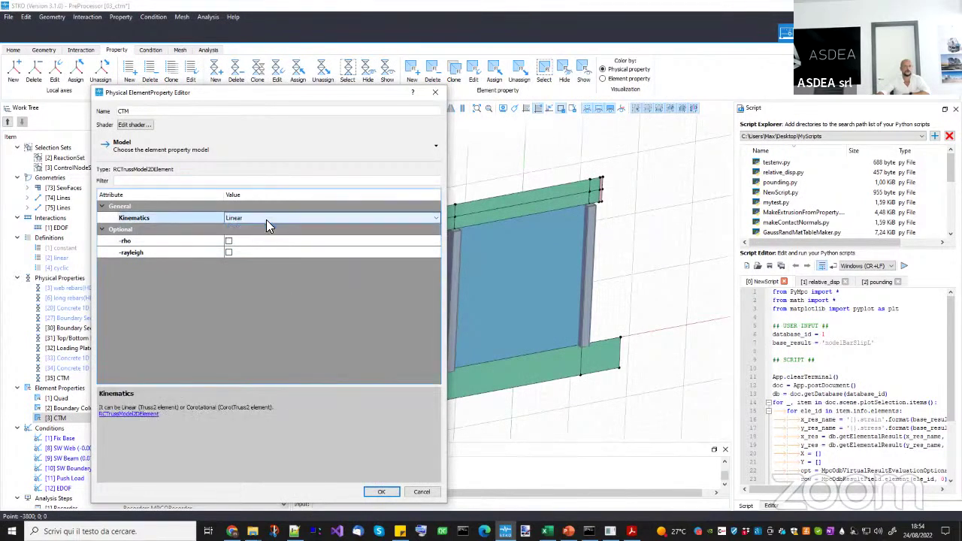
left_click(265, 218)
left_click(270, 299)
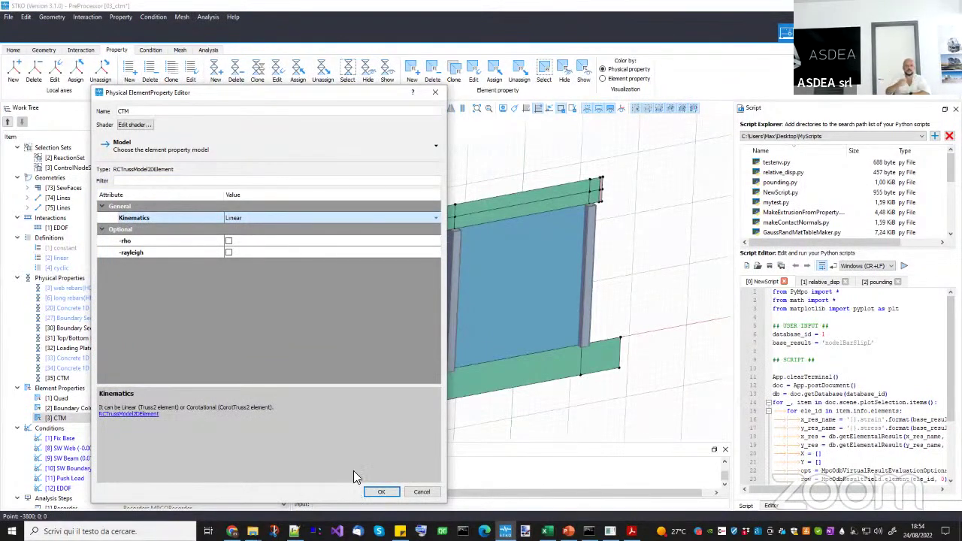
left_click(256, 220)
left_click(311, 349)
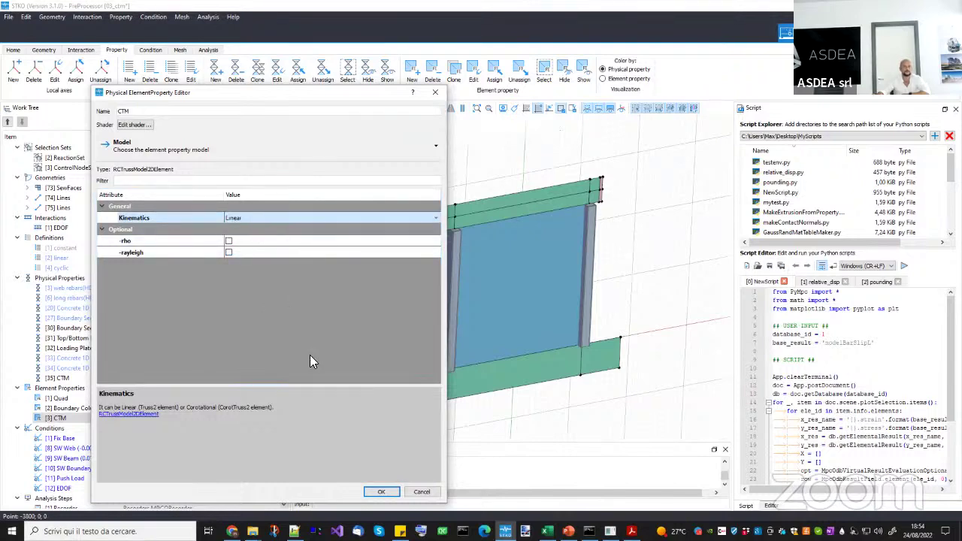
left_click(420, 492)
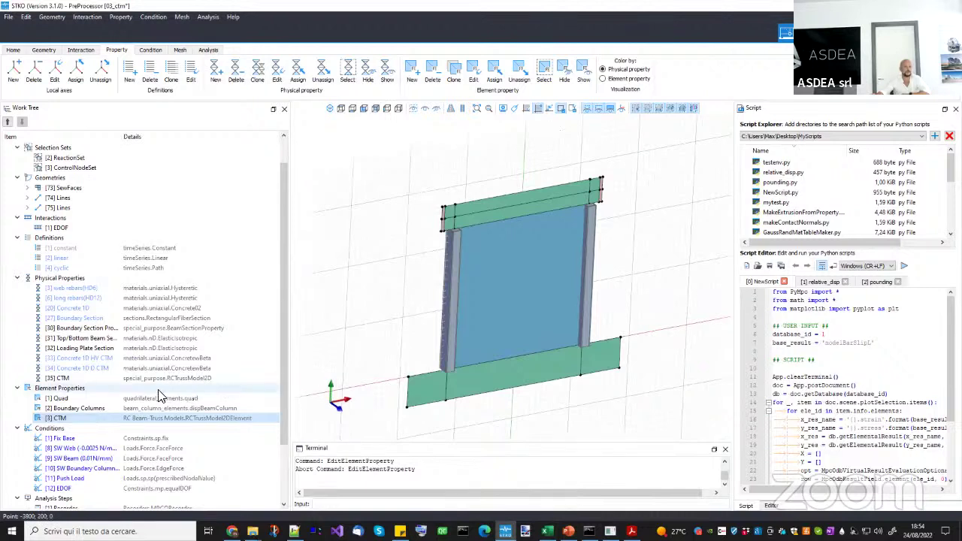
Review the Fix Base condition and inspect the foundation beam edges it restrains, leaving the condition unchanged.
scroll(161, 396, "down", 1)
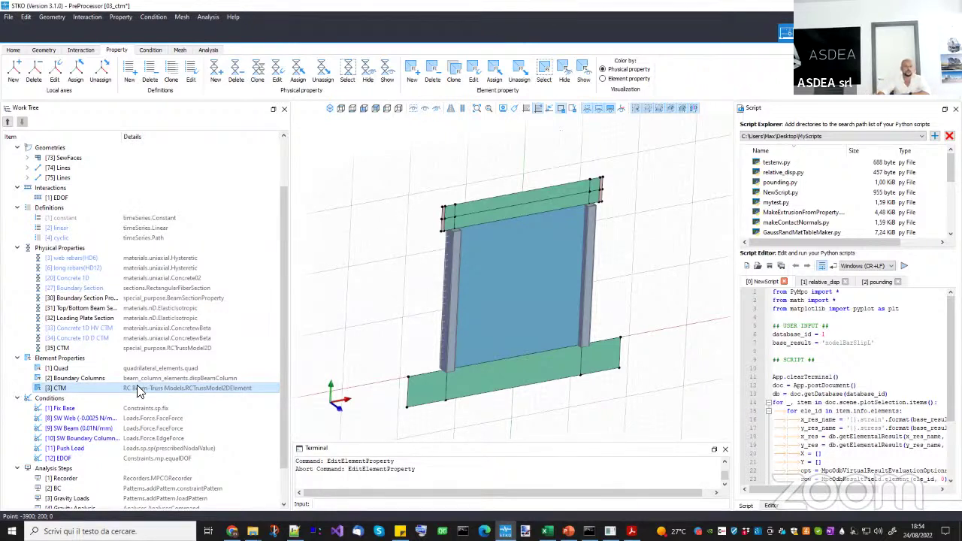
double_click(64, 408)
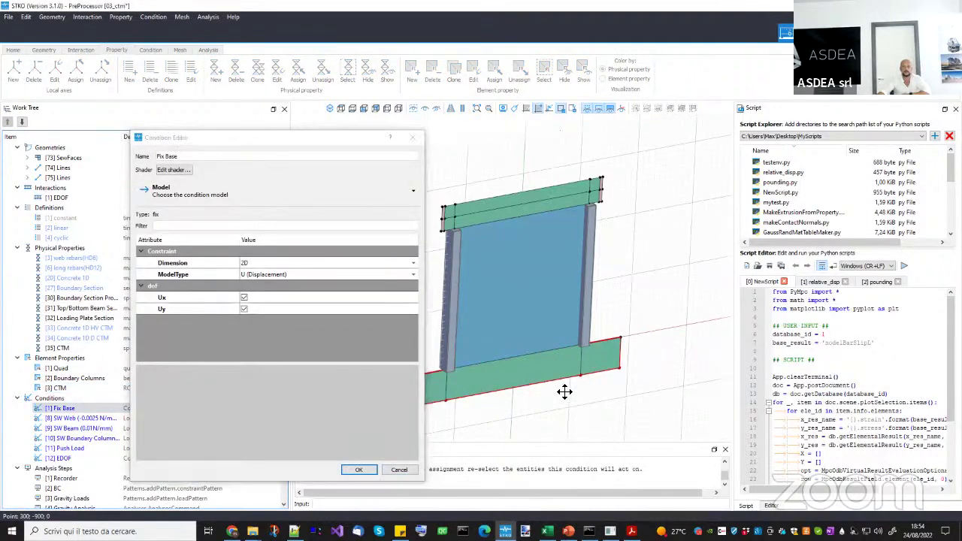
middle_click_drag(562, 391, 461, 450)
scroll(488, 353, "up", 3)
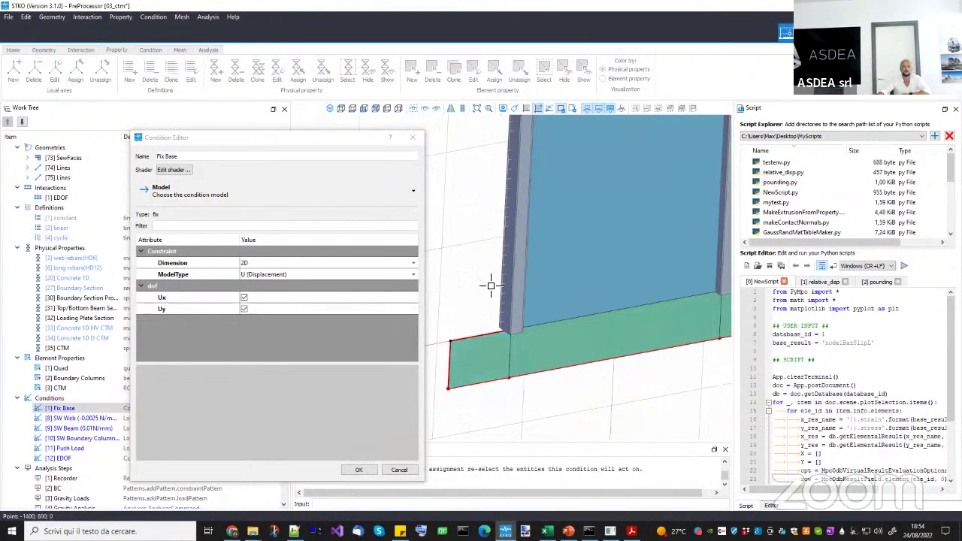
left_click(399, 469)
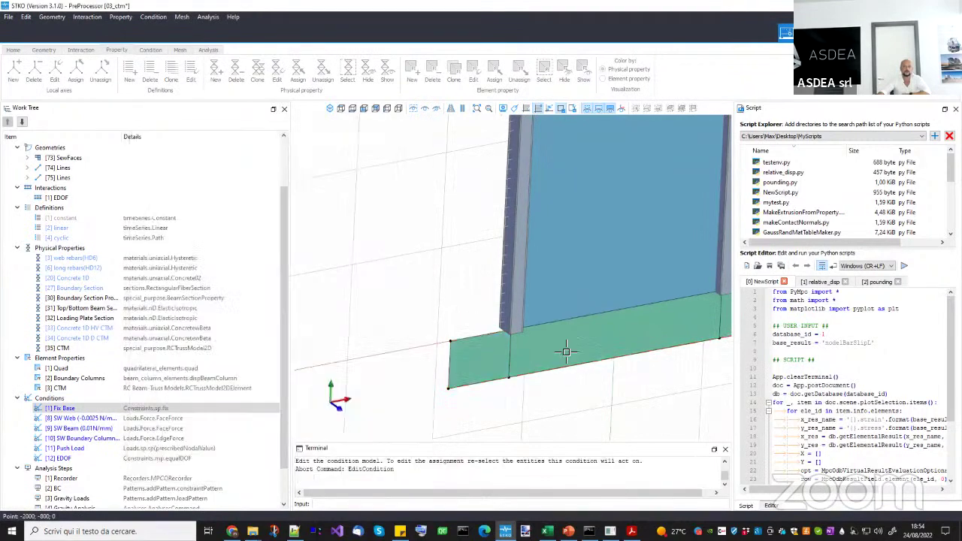
scroll(564, 348, "down", 4)
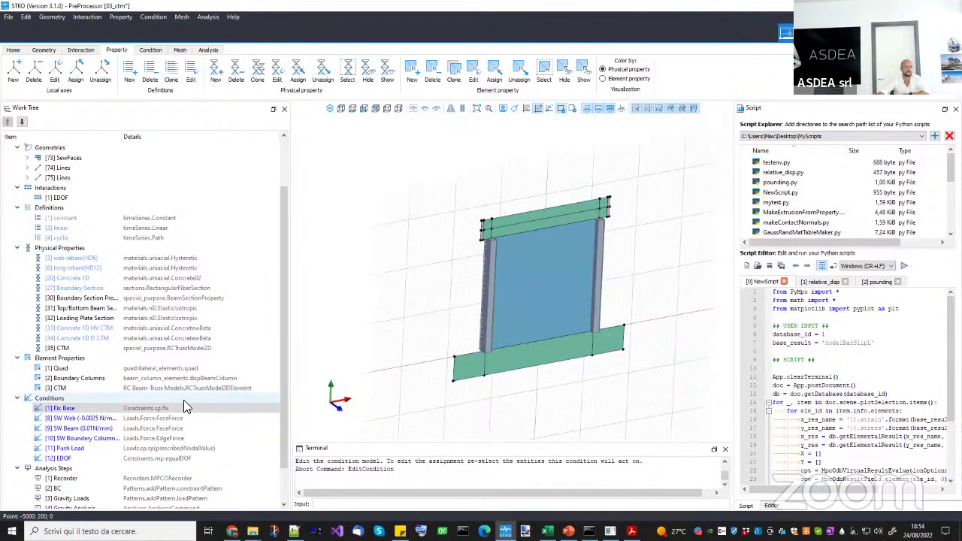
Review the SW Web and SW Beam face force conditions and the surfaces they act on, leaving both unchanged.
double_click(88, 419)
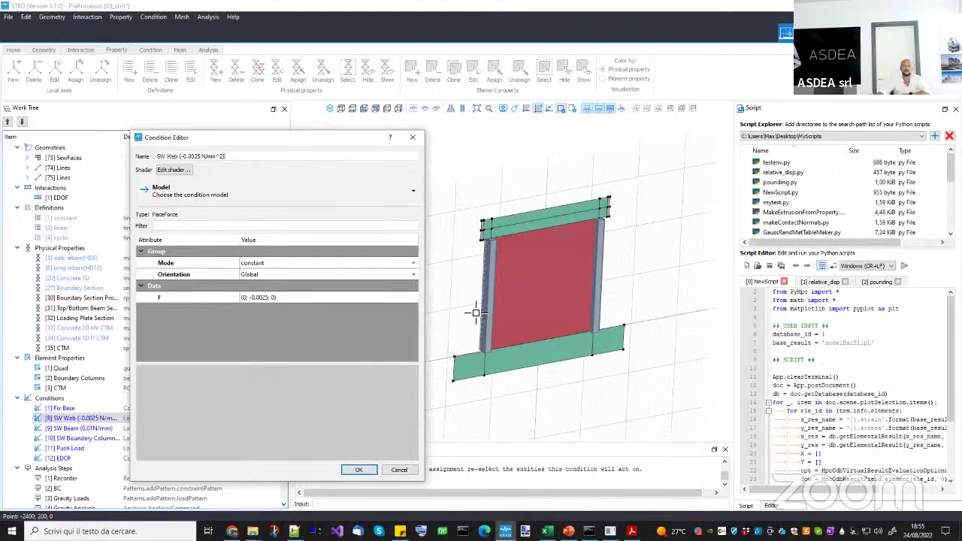
scroll(515, 299, "up", 2)
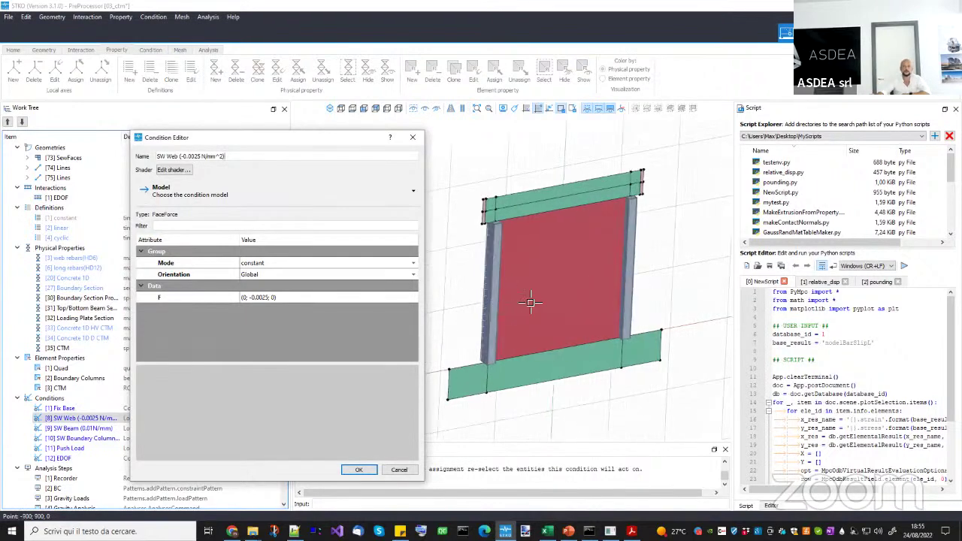
left_click(399, 470)
double_click(90, 428)
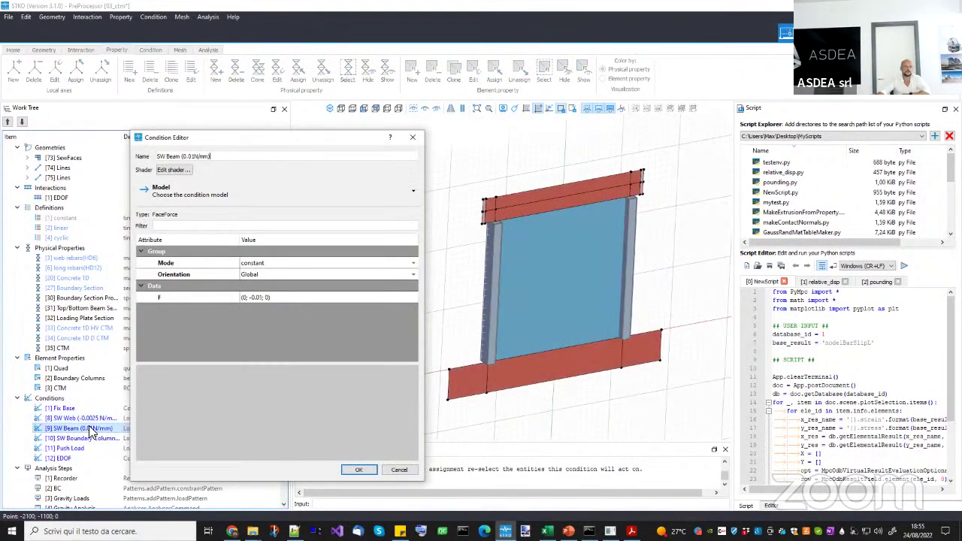
left_click(402, 468)
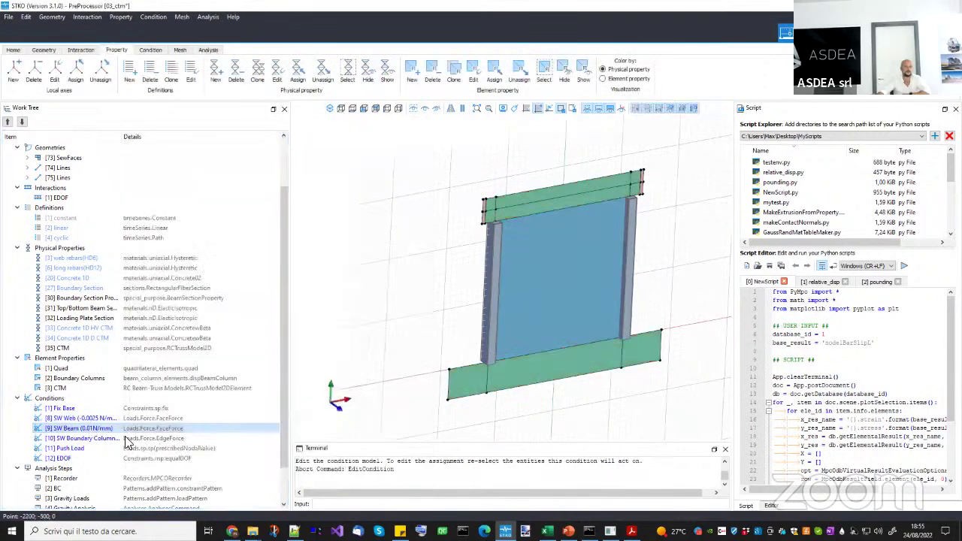
Review the SW Boundary Columns edge force condition and the columns it acts on, leaving it unchanged.
left_click(91, 439)
double_click(94, 440)
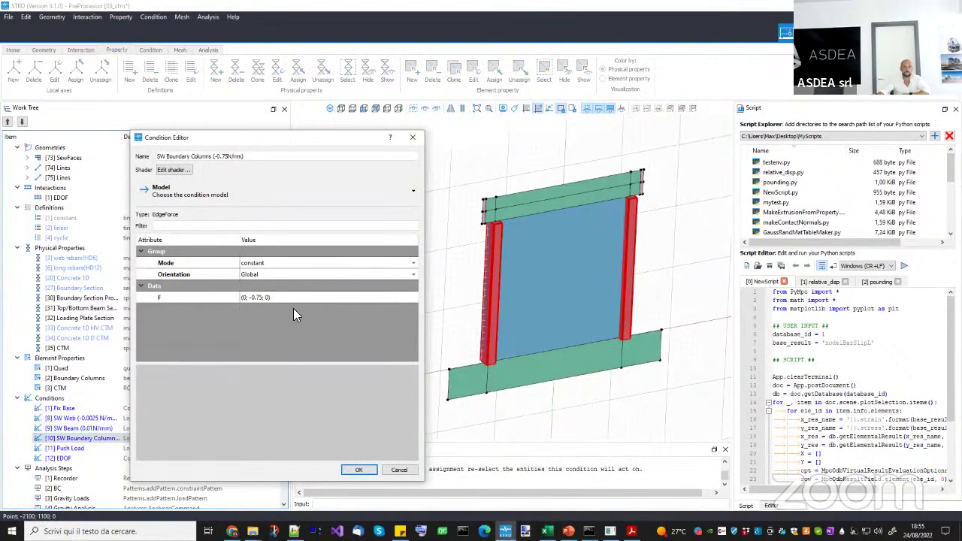
left_click(396, 473)
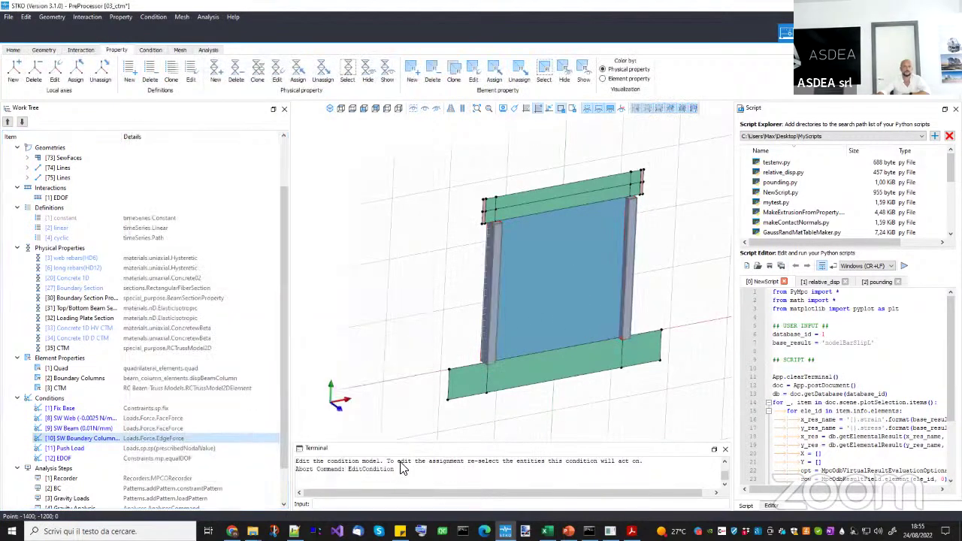
Review the Push Load prescribed displacement condition and inspect its application point at the end of the top loading beam.
double_click(115, 450)
scroll(636, 204, "up", 5)
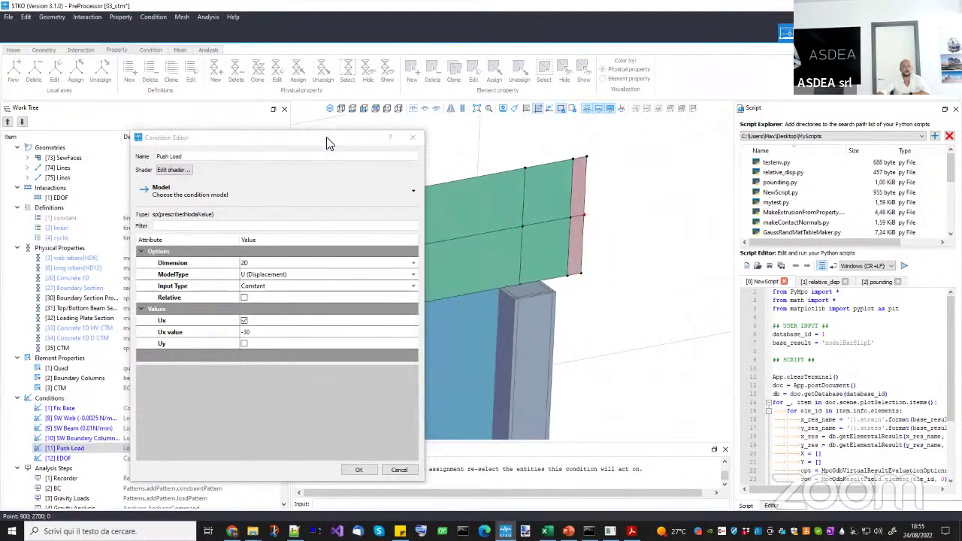
left_click_drag(328, 141, 312, 137)
key("Escape")
scroll(537, 236, "up", 3)
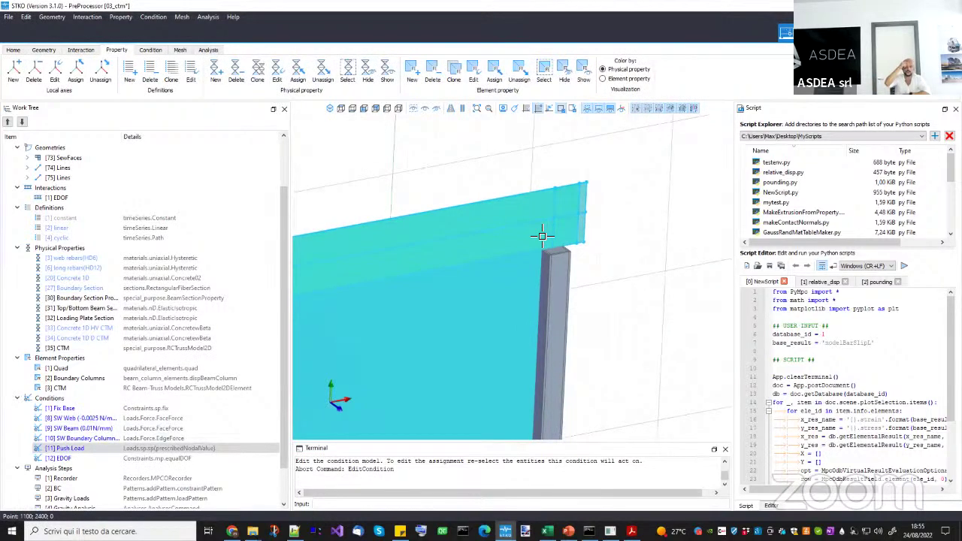
scroll(543, 236, "down", 4)
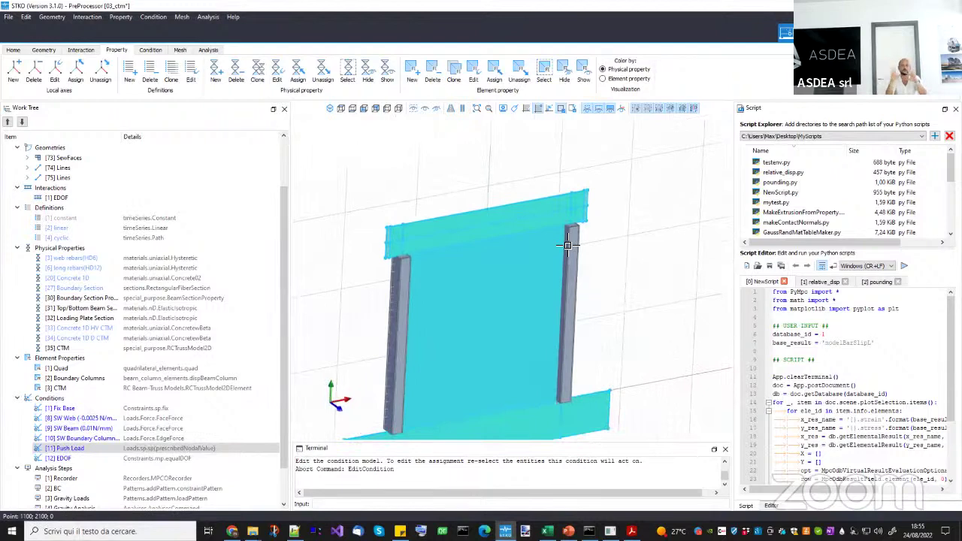
scroll(576, 284, "down", 3)
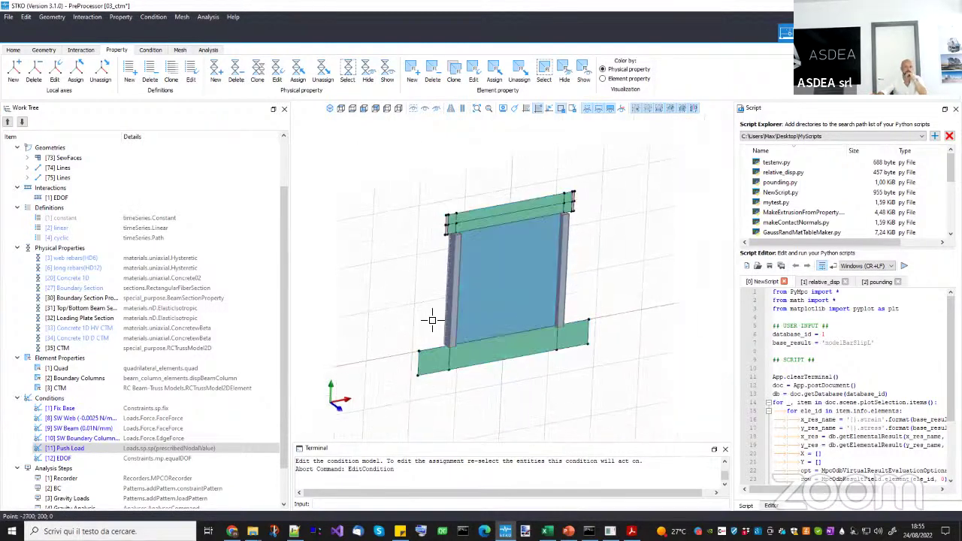
Point out the EDOF condition, switch to the geometry view, and highlight the wall panel assigned to the CTM element property.
scroll(201, 433, "down", 2)
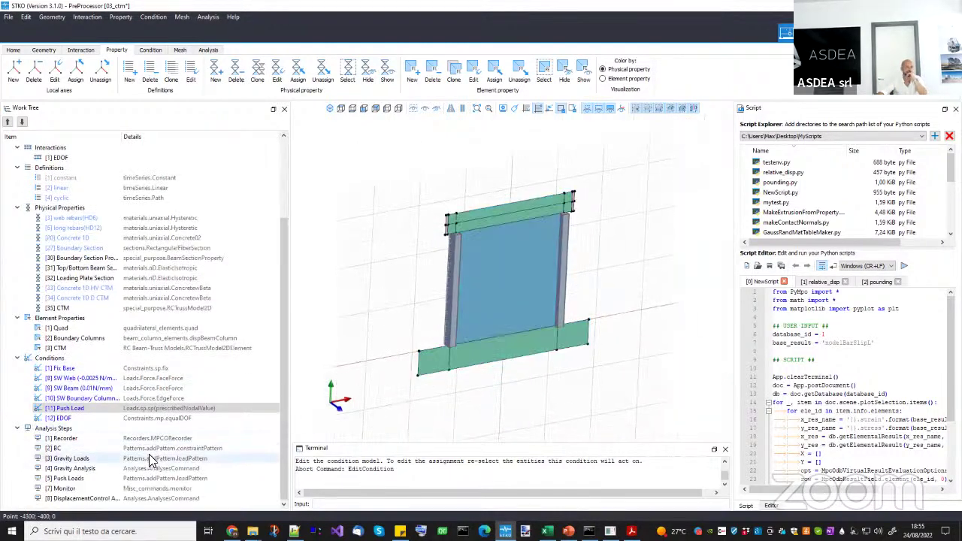
left_click(129, 419)
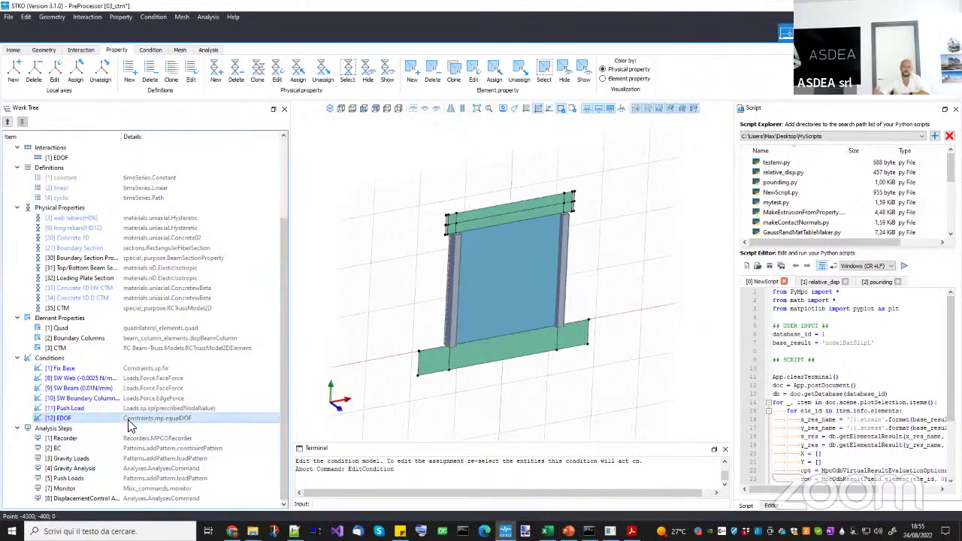
left_click(37, 50)
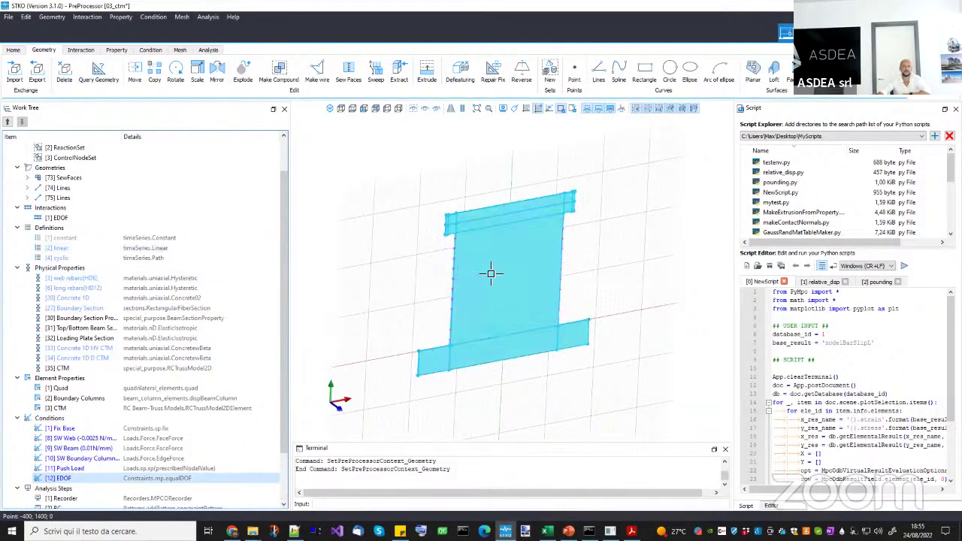
right_click(89, 408)
left_click(106, 458)
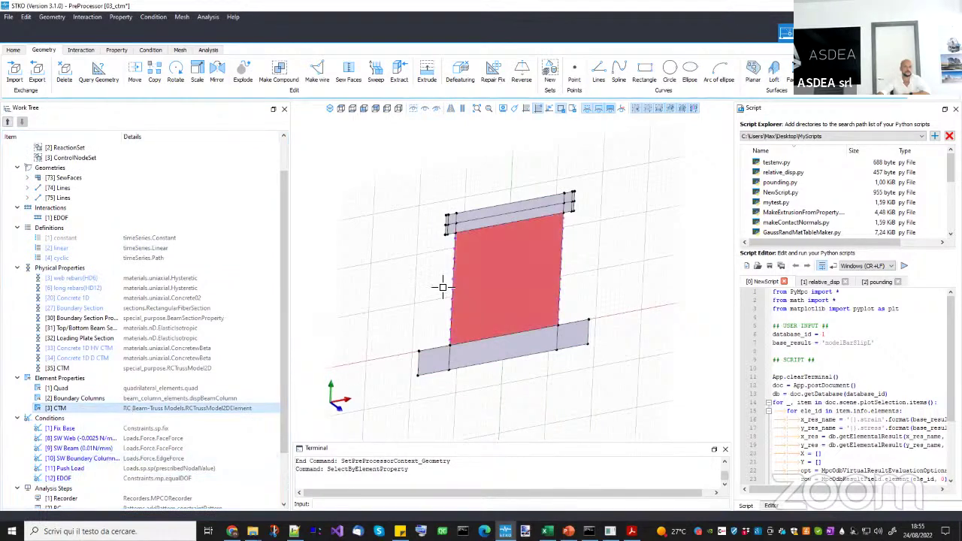
middle_click_drag(508, 315, 502, 279)
left_click(398, 279)
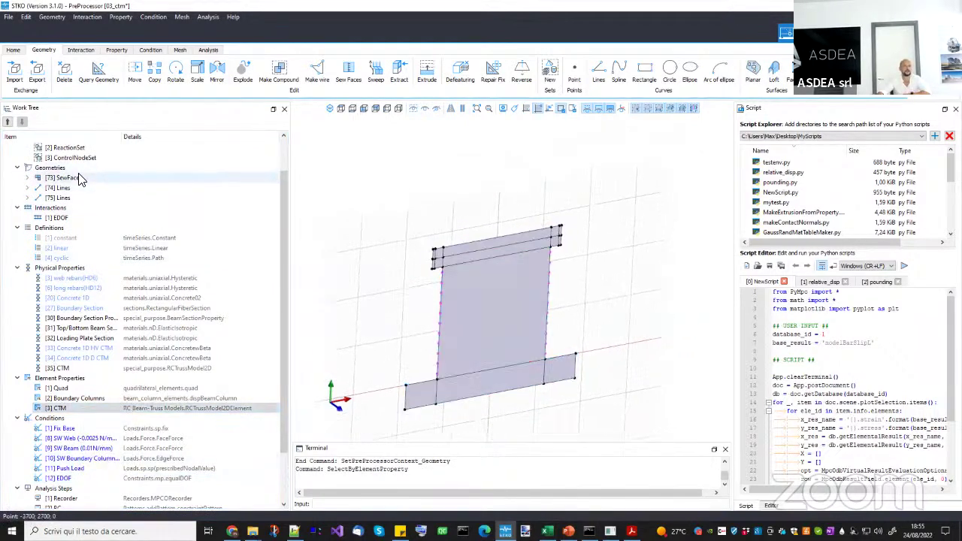
Highlight the SewFaces geometry in the model to show that the web panel and the beams form one connected geometry.
left_click(78, 177)
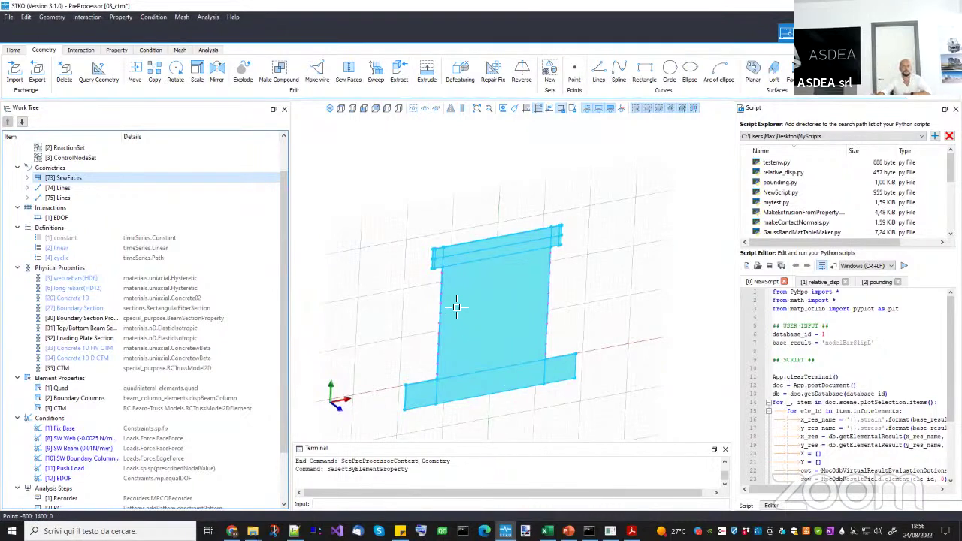
middle_click_drag(456, 305, 446, 272)
left_click(440, 413)
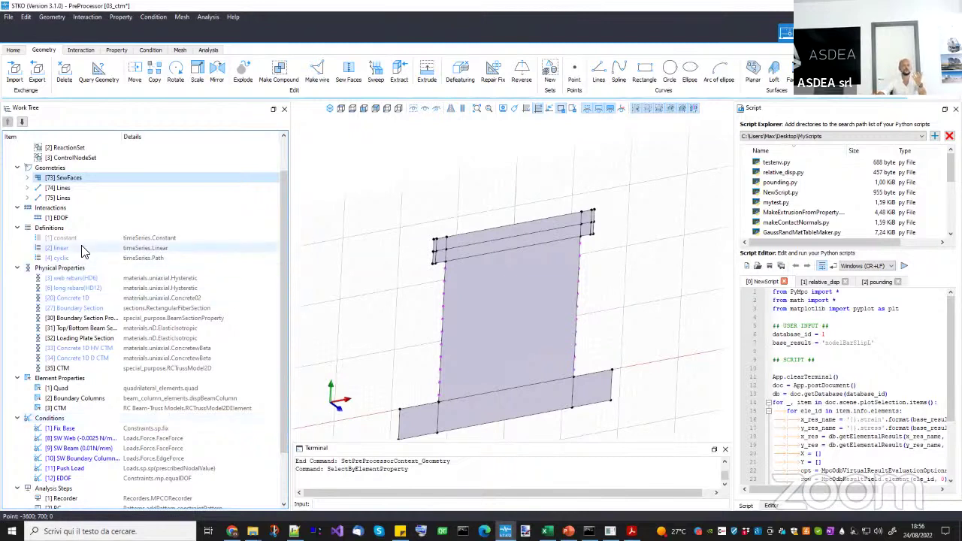
scroll(83, 248, "up", 2)
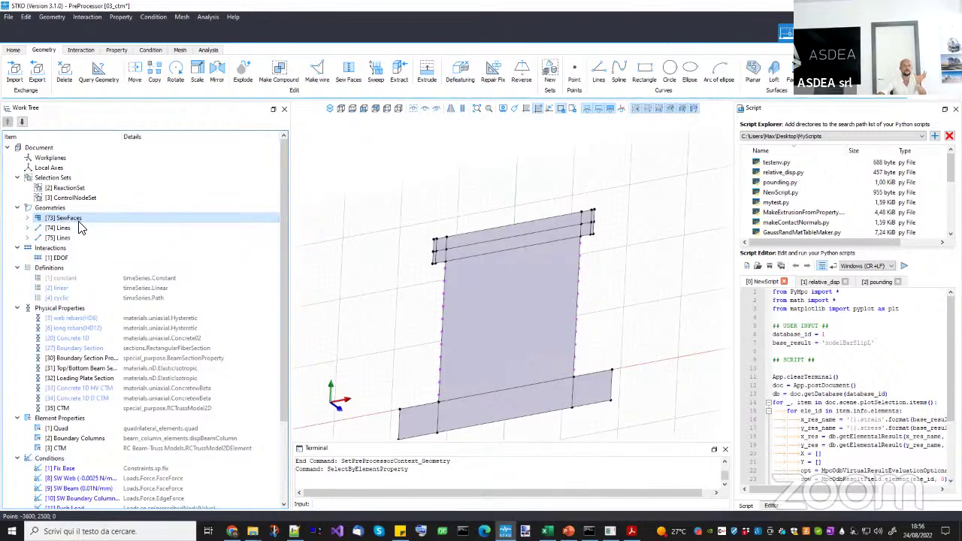
right_click(86, 219)
left_click(105, 228)
mouse_move(451, 321)
left_mouse_down()
mouse_move(515, 326)
mouse_move(451, 321)
left_mouse_up()
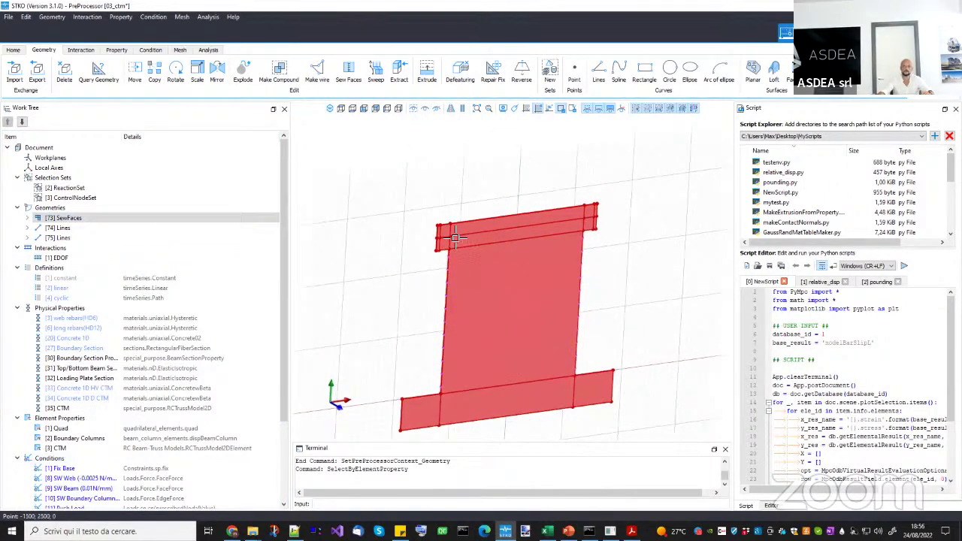
left_click_drag(546, 311, 507, 323)
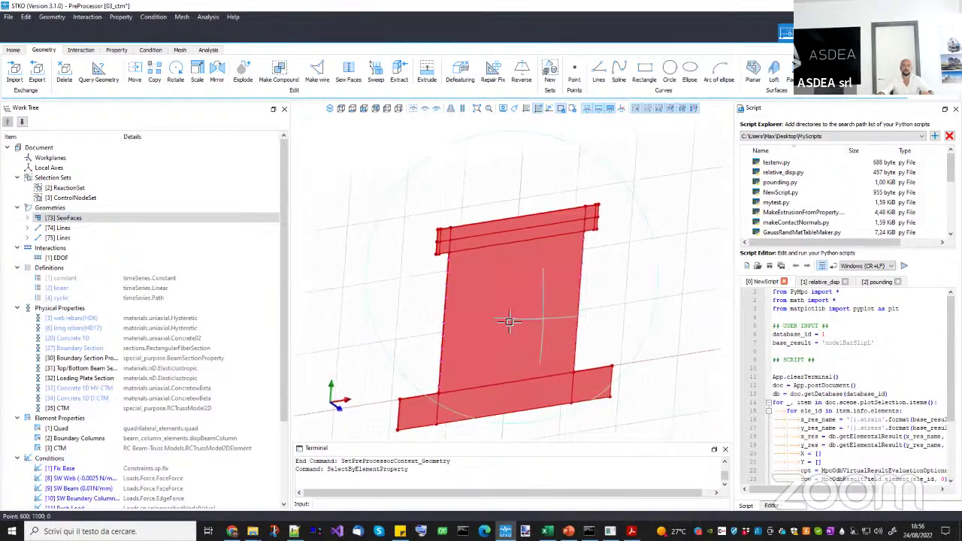
left_click(408, 322)
Highlight each of the two Lines geometries in the model to show the separate boundary columns along the wall edges.
key("Down")
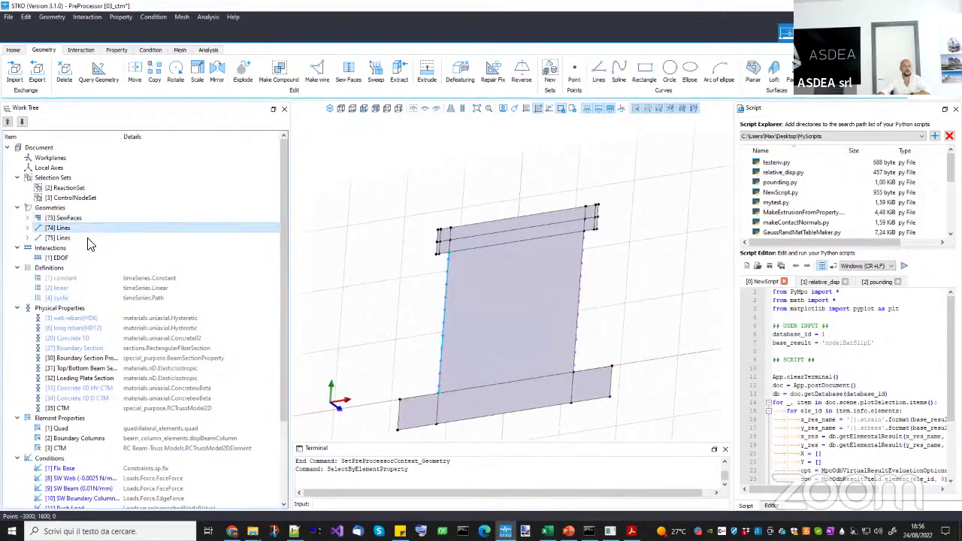
right_click(78, 228)
left_click(94, 234)
left_click(83, 238)
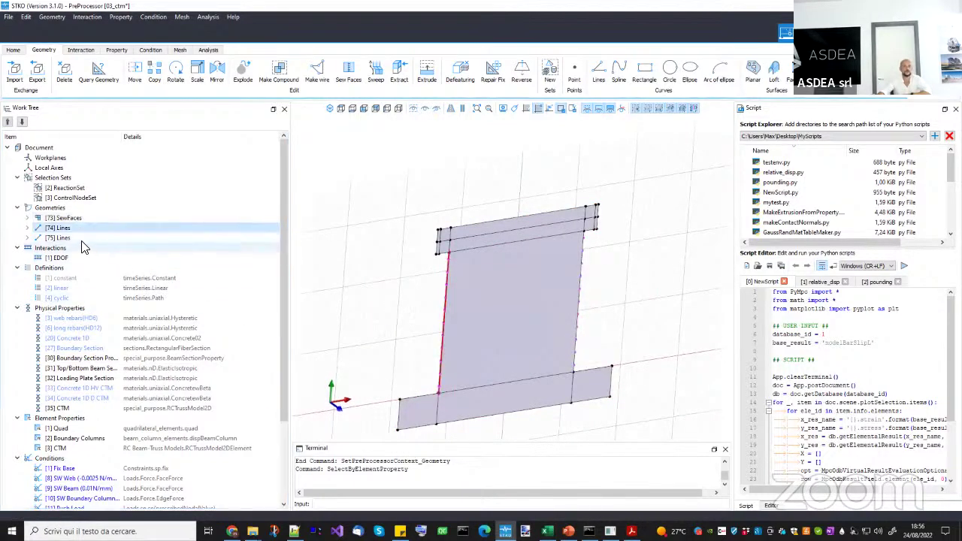
right_click(82, 240)
left_click(96, 248)
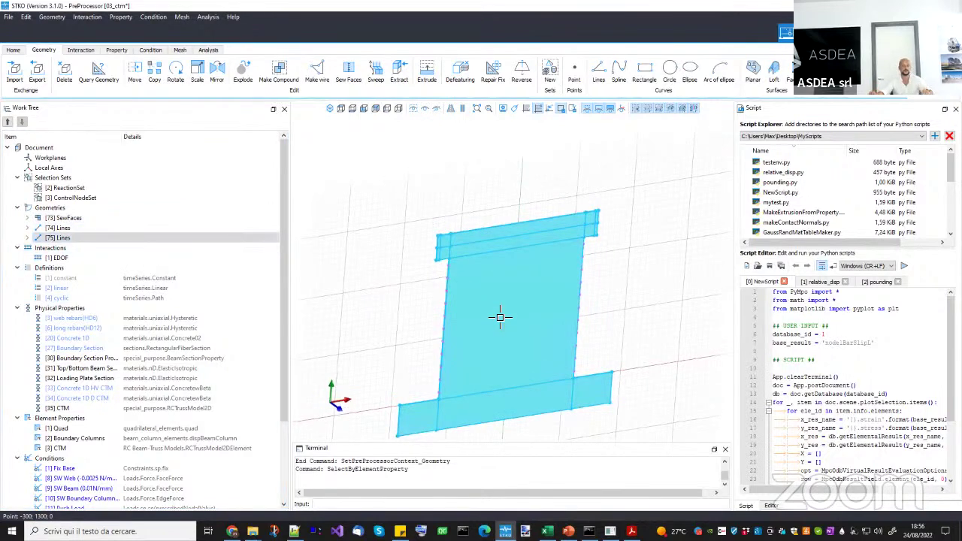
Highlight the EDOF interaction in the model, open and cancel its editor, and inspect the wall edge it connects.
left_click(66, 258)
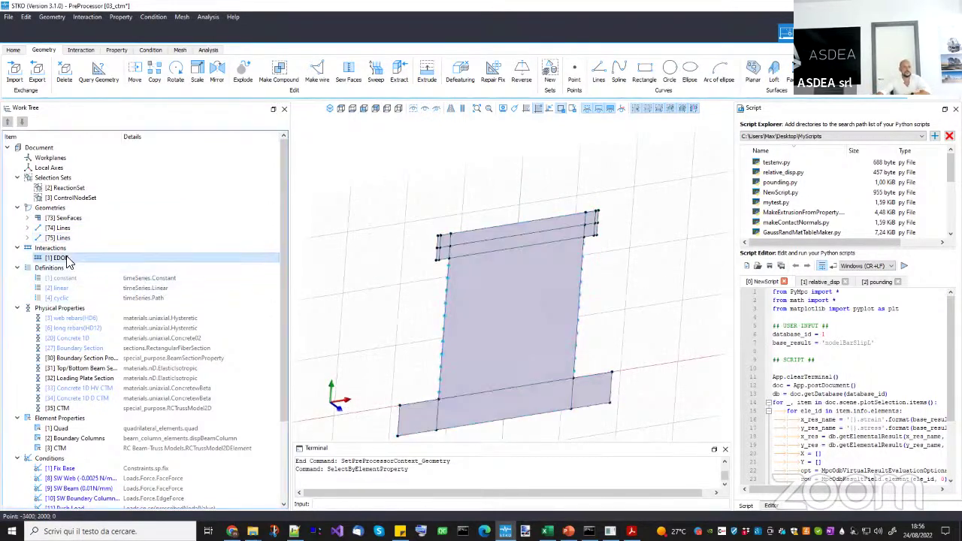
right_click(66, 258)
left_click(61, 260)
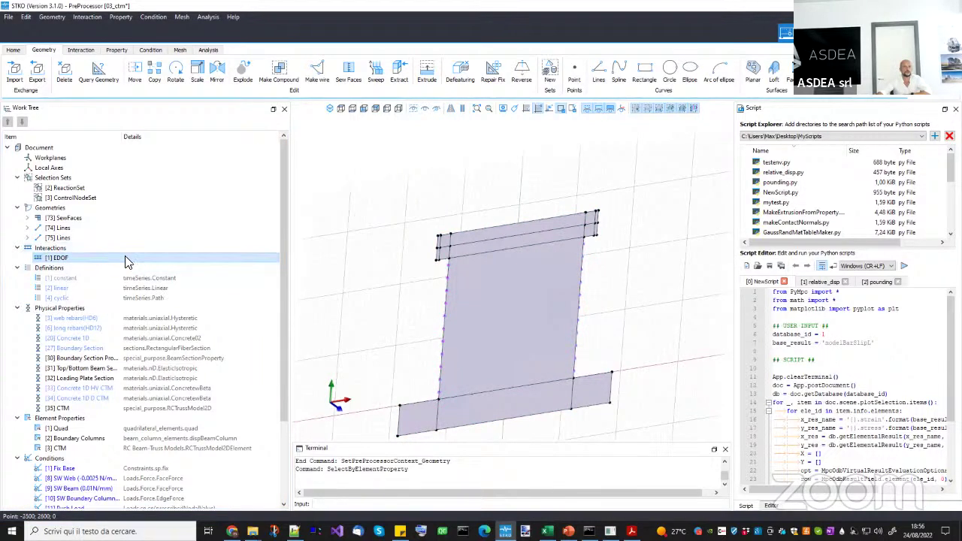
right_click(83, 259)
left_click(99, 270)
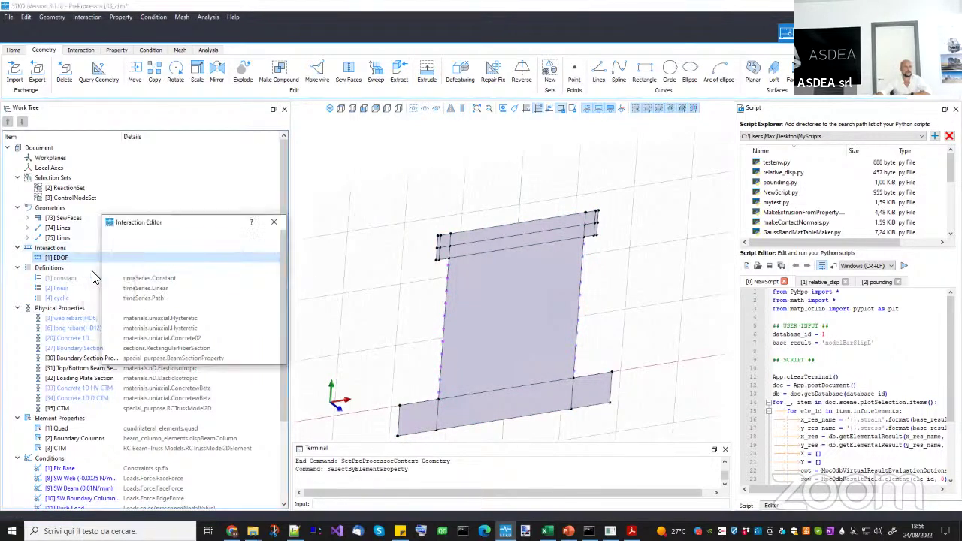
left_click(260, 353)
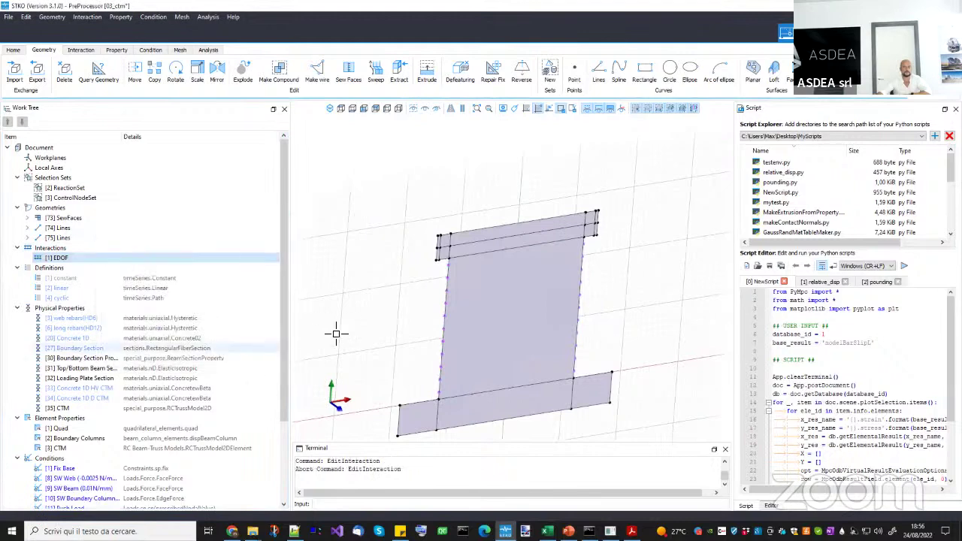
scroll(451, 283, "up", 3)
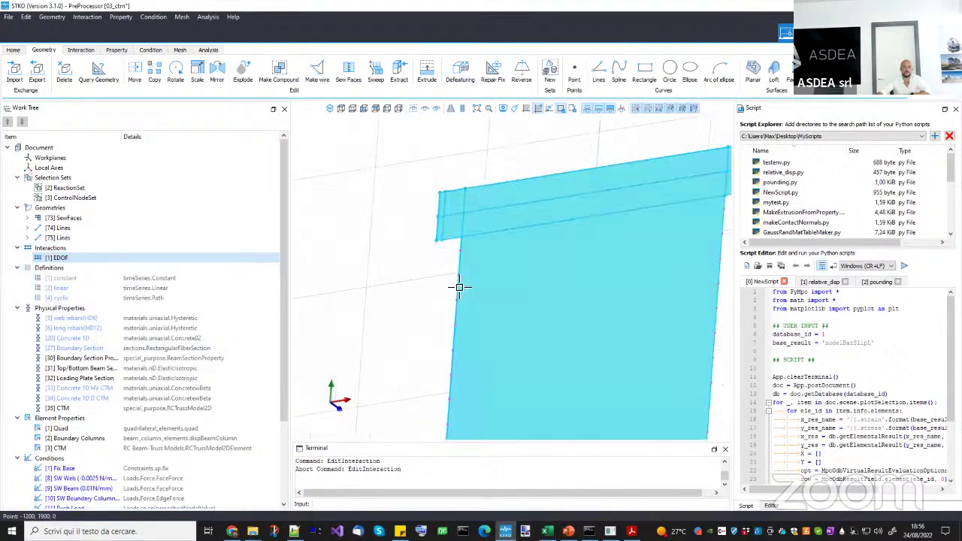
scroll(489, 279, "down", 3)
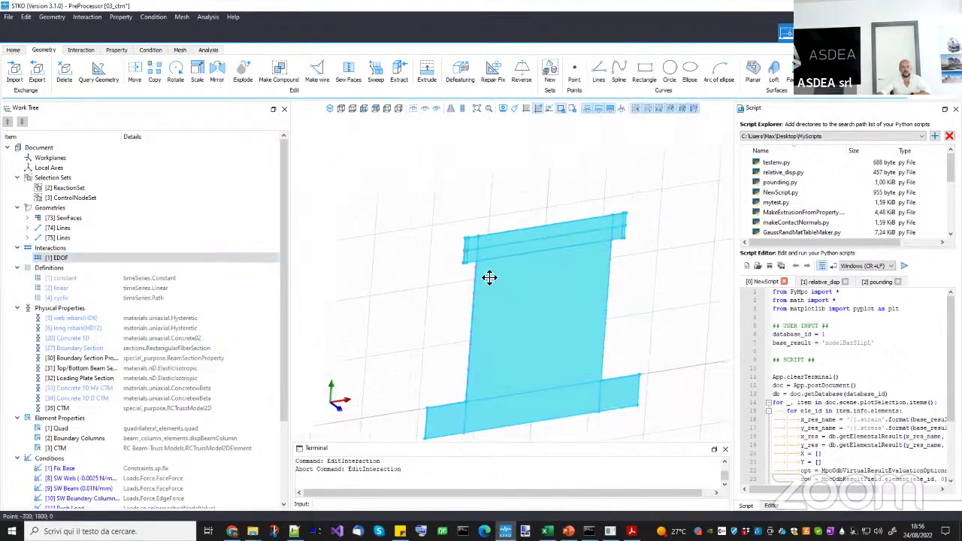
scroll(169, 385, "down", 3)
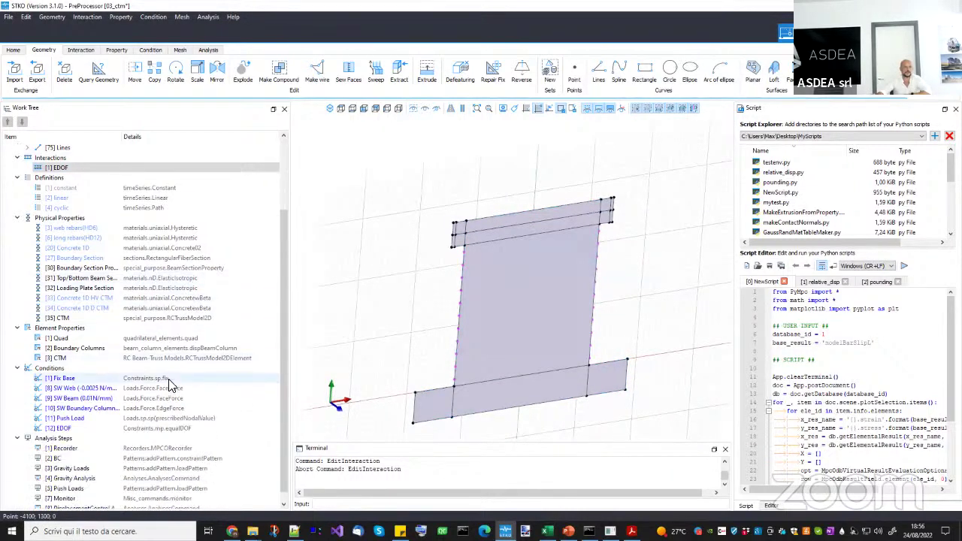
Review the equalDOF settings of the EDOF condition and the edge points it acts on, cancelling the editor.
left_click(71, 428)
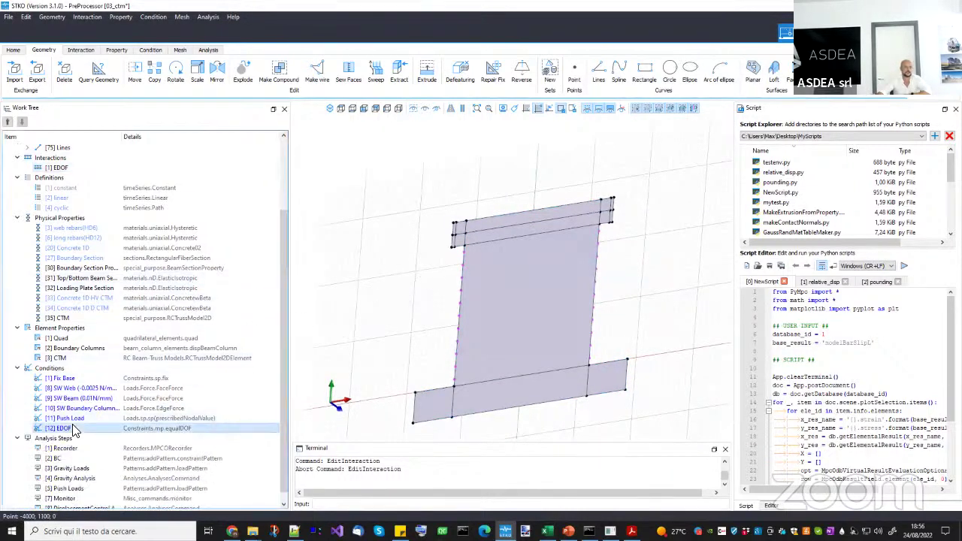
right_click(82, 430)
left_click(85, 457)
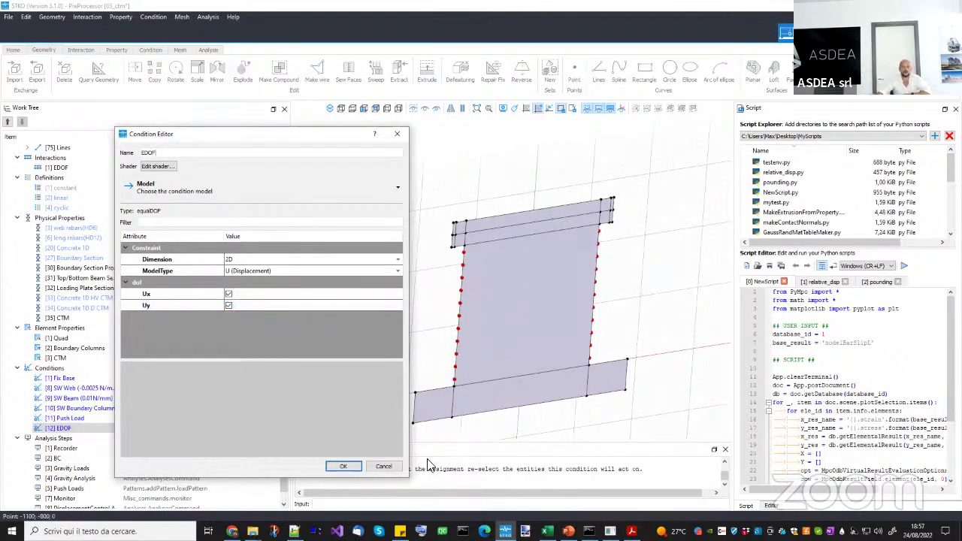
left_click(384, 466)
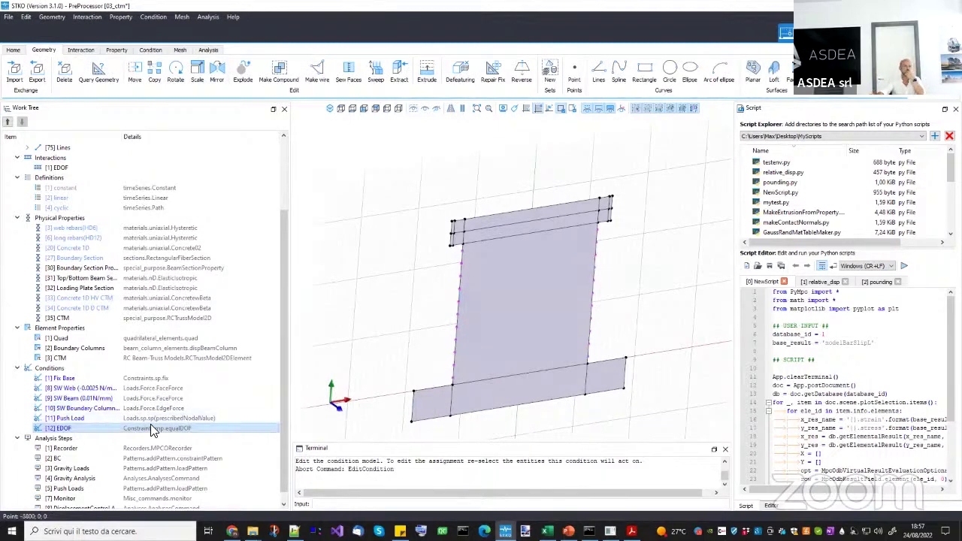
Open the Recorder analysis step and point out the individual parts of its output name.
scroll(113, 409, "down", 1)
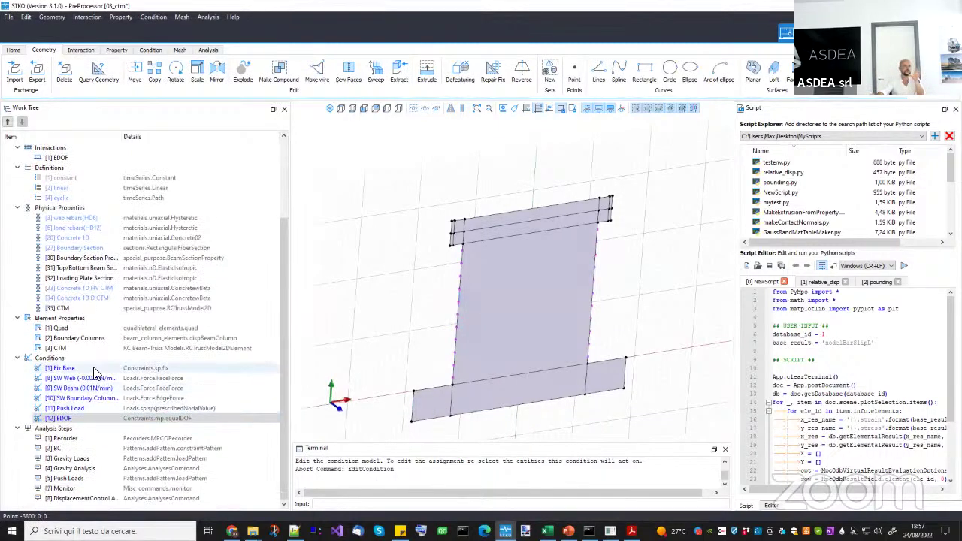
double_click(98, 438)
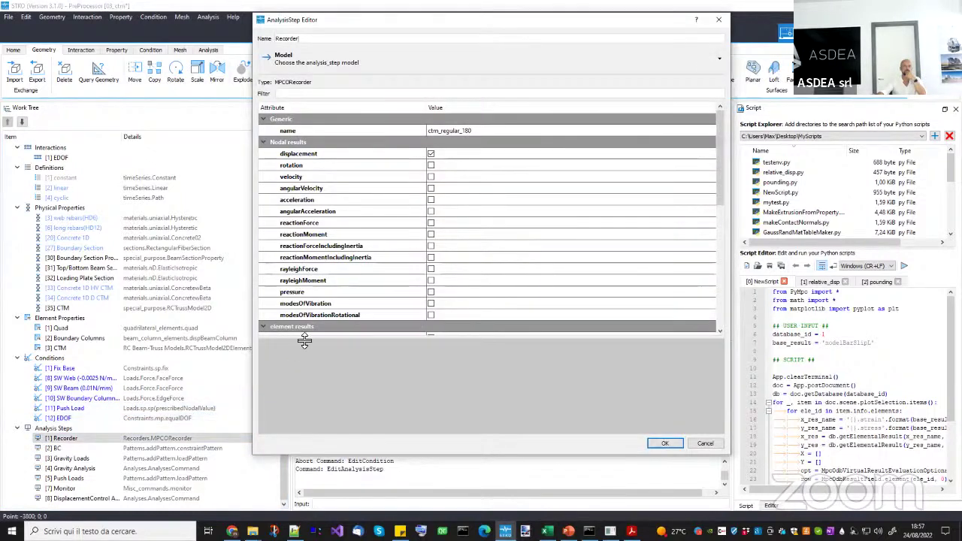
left_click(474, 130)
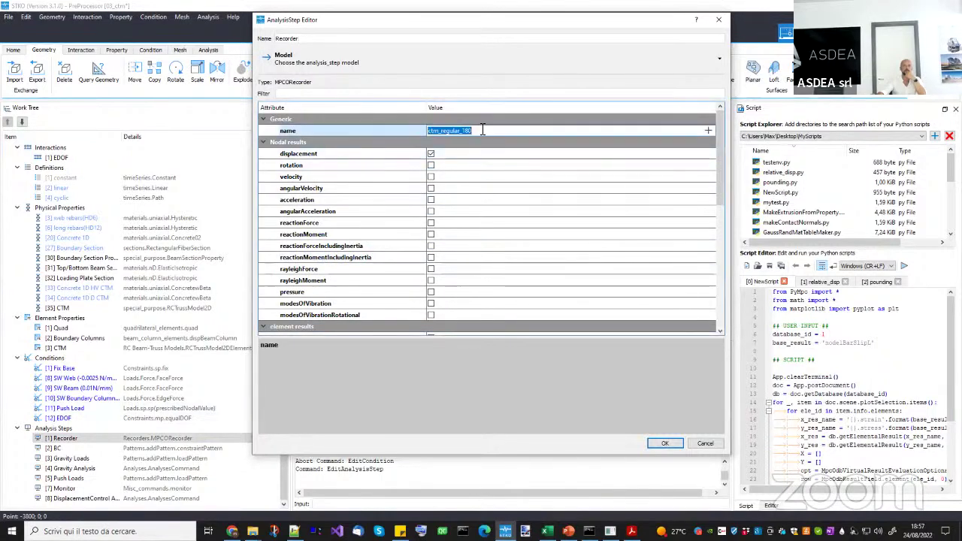
left_click_drag(442, 135, 426, 132)
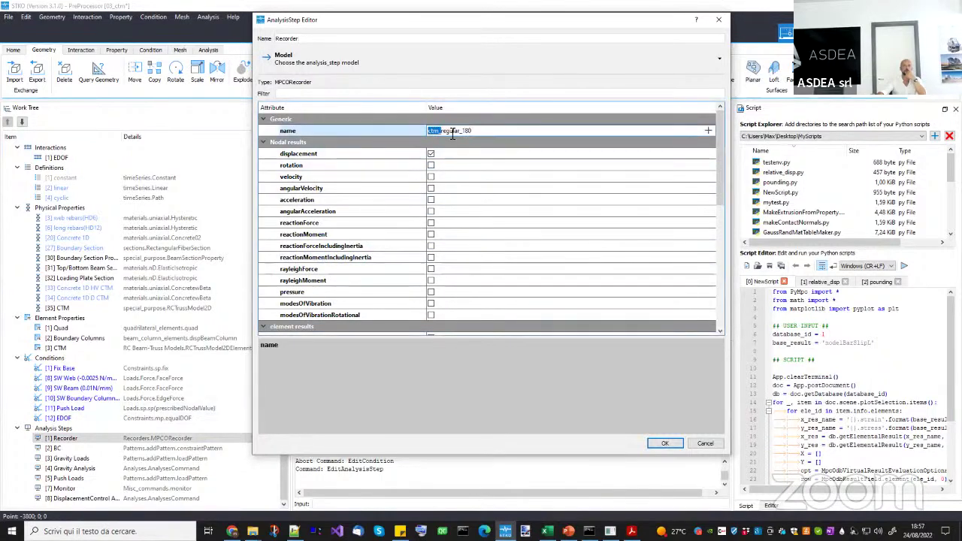
left_click(460, 134)
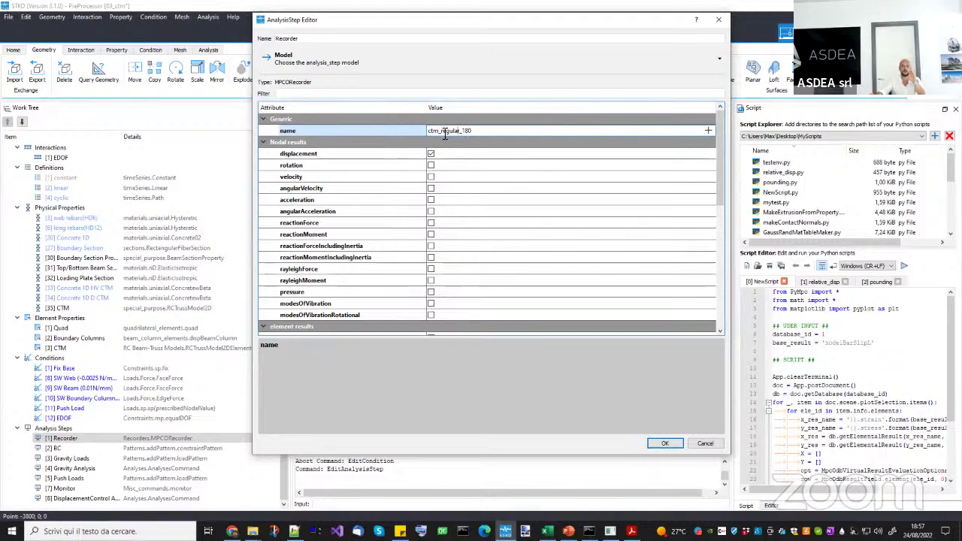
key("shift+Right")
key("shift+Right")
key("shift+Right")
key("shift+Right")
key("shift+Right")
key("shift+Right")
key("shift+Right")
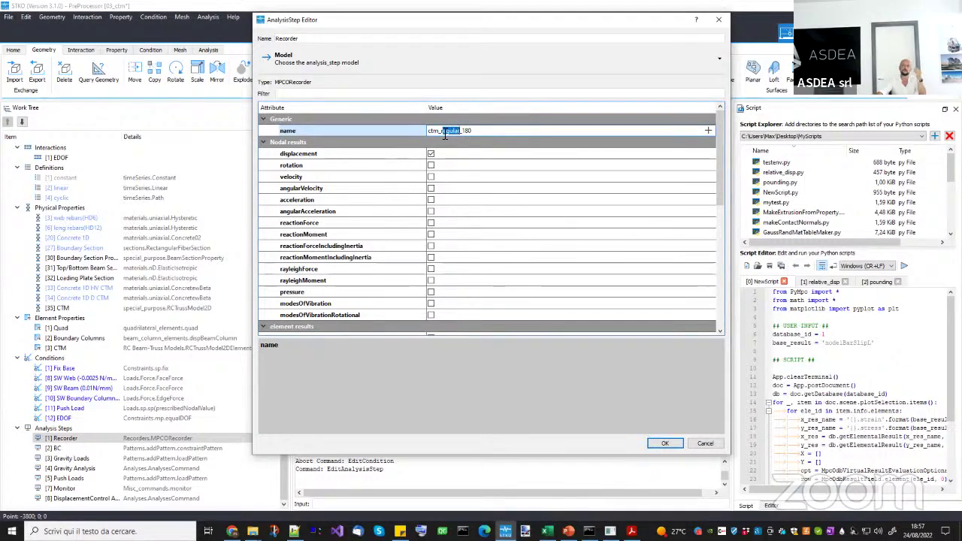
left_click(444, 135)
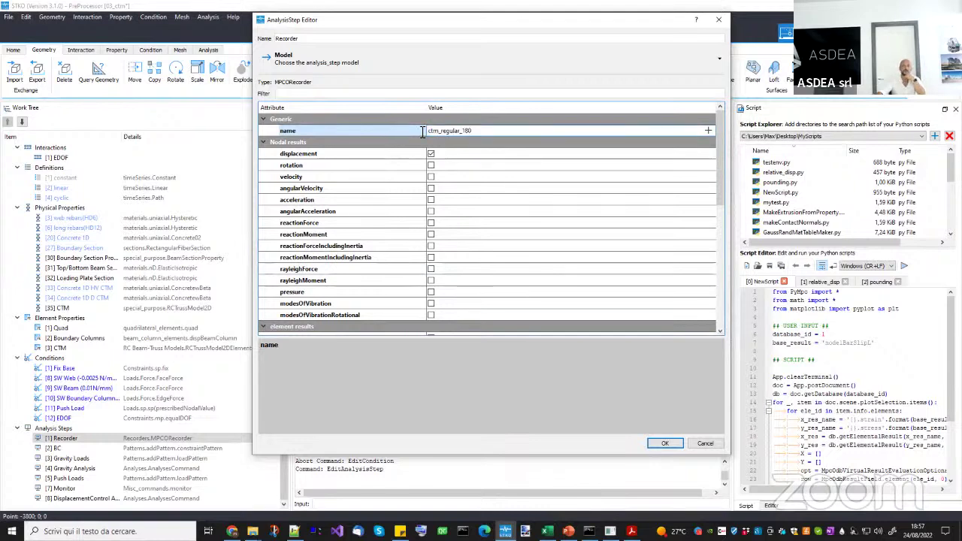
left_click_drag(441, 132, 466, 131)
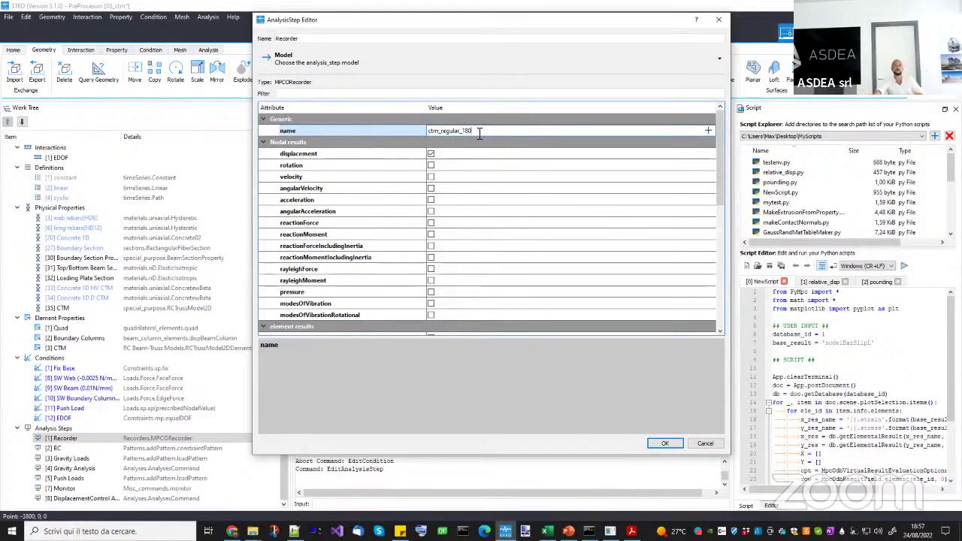
Enable the reactionForce nodal result in the Recorder and review the selected element results.
key("Return")
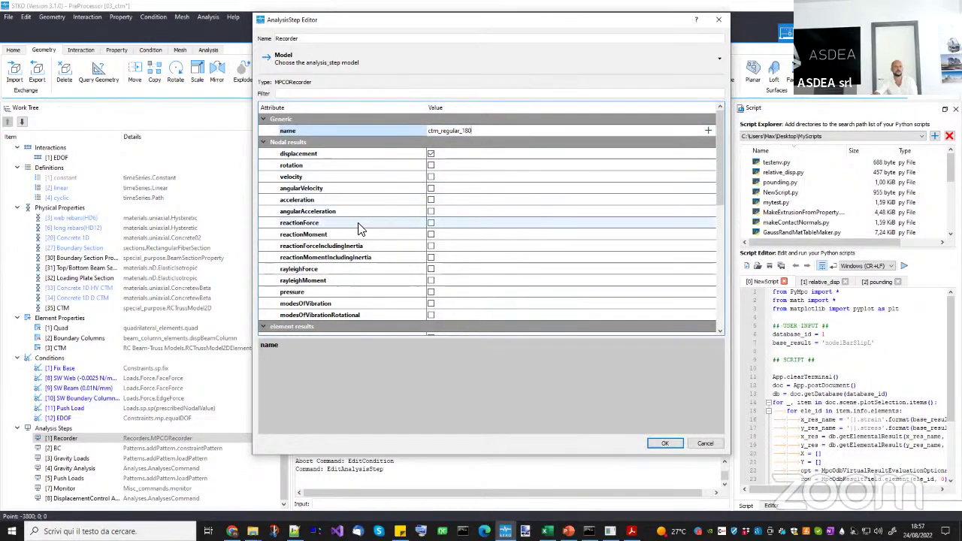
left_click(430, 224)
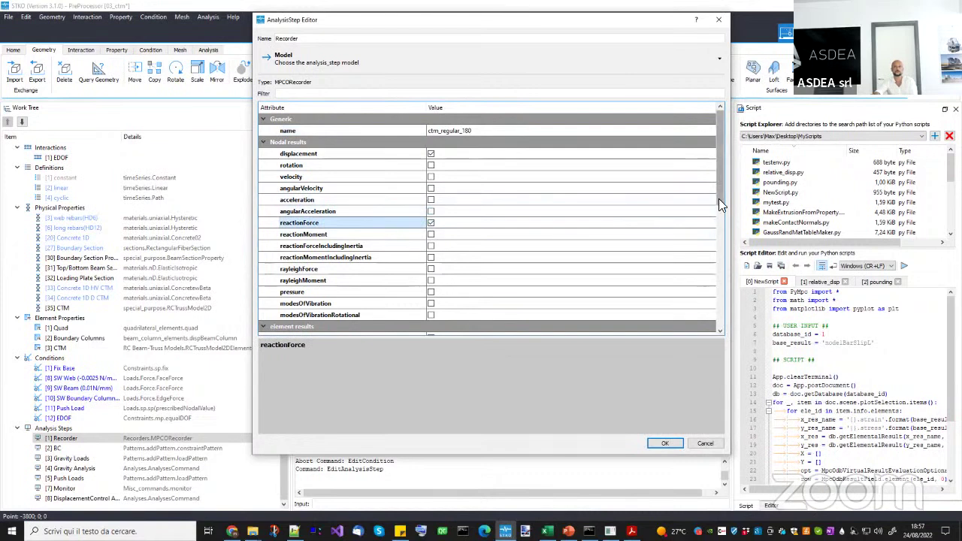
left_click_drag(720, 204, 723, 299)
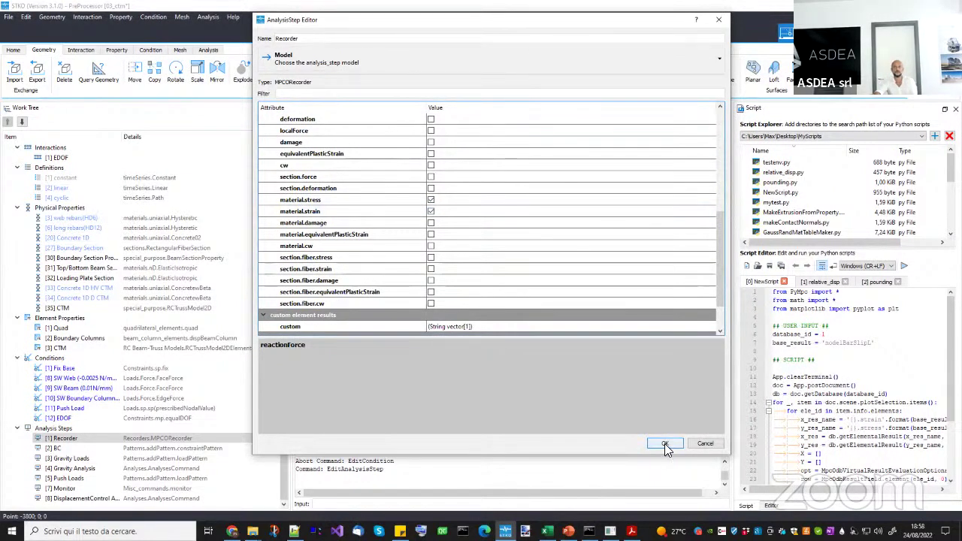
Remove the only entry from the Recorder's custom element results and save the analysis step.
left_click(706, 326)
left_click(709, 326)
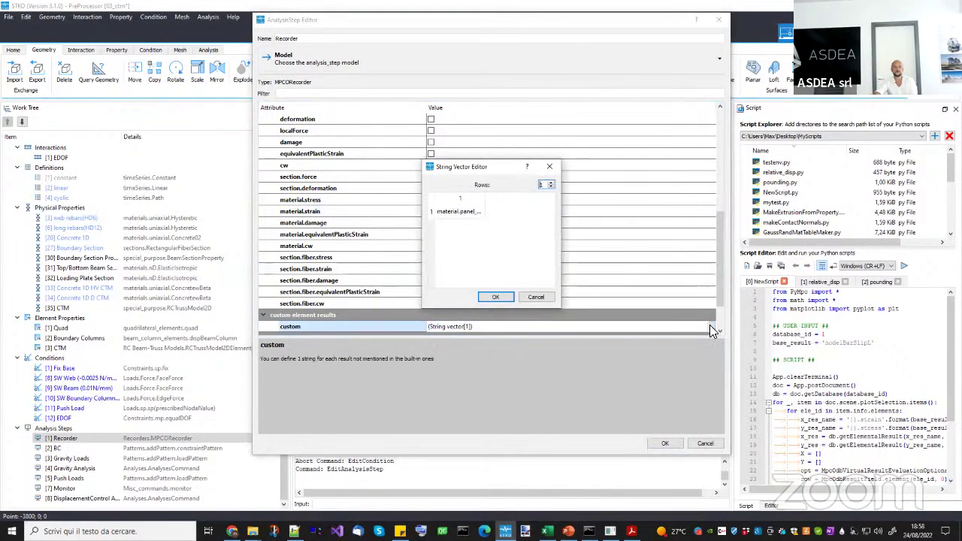
double_click(486, 198)
left_click(550, 187)
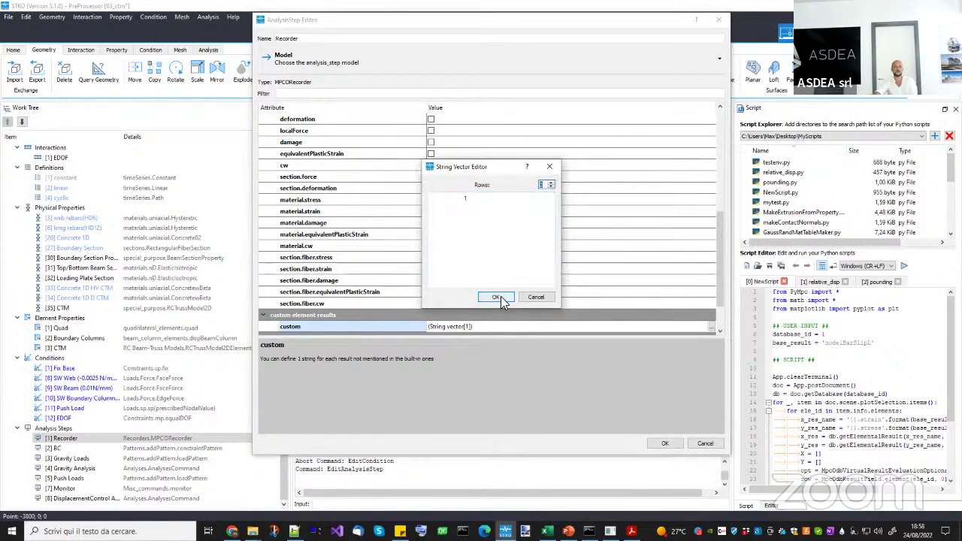
left_click(498, 298)
left_click(664, 444)
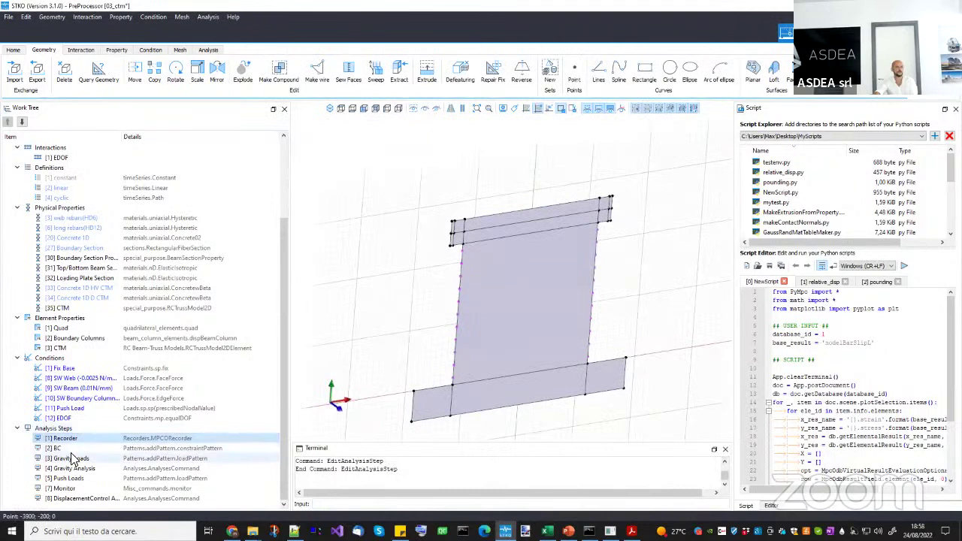
Review the sp and mp constraints assigned to the BC constraint pattern and cancel its editor.
left_click(71, 450)
double_click(71, 451)
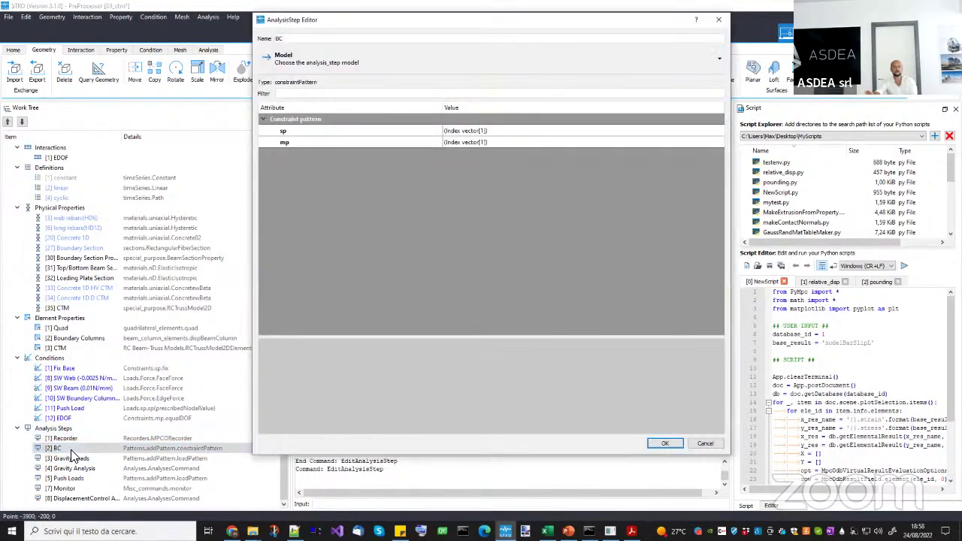
left_click(676, 132)
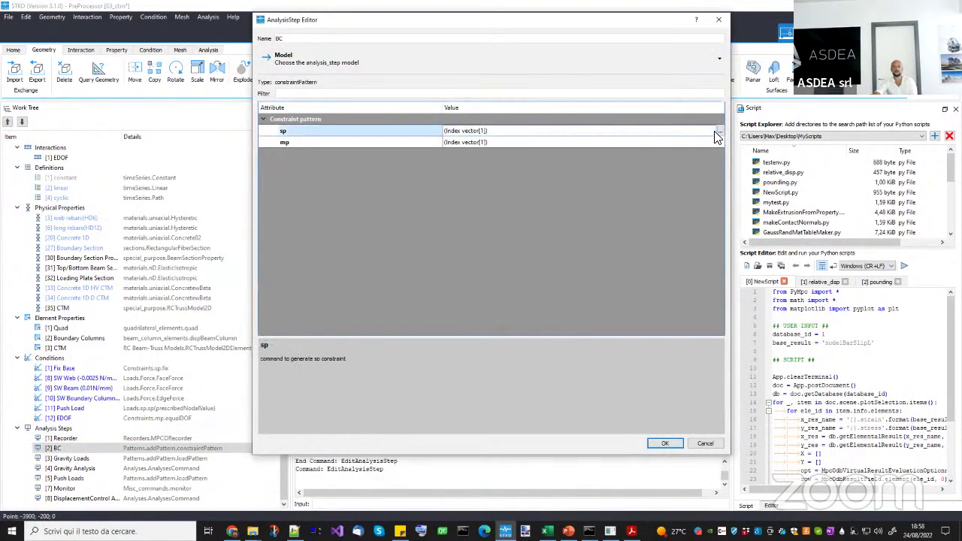
left_click(720, 132)
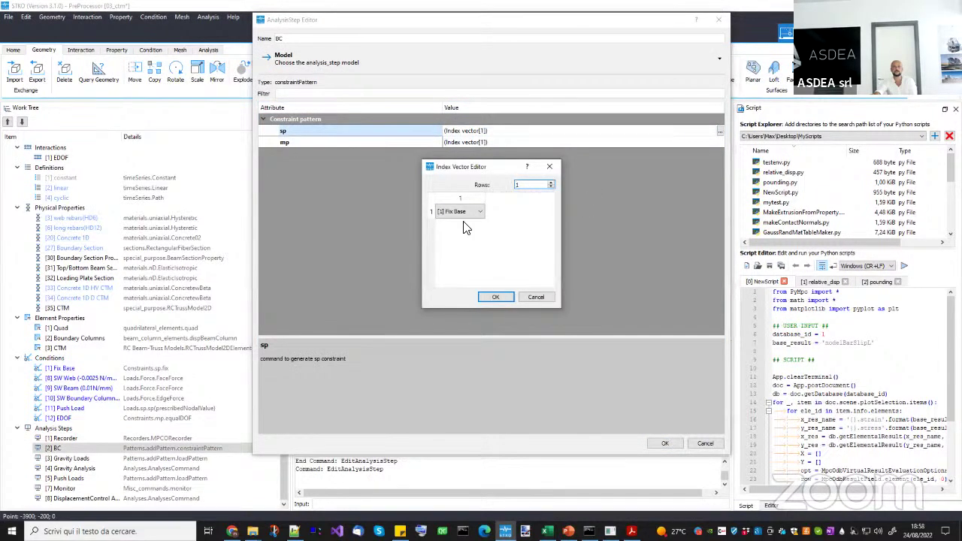
left_click(532, 295)
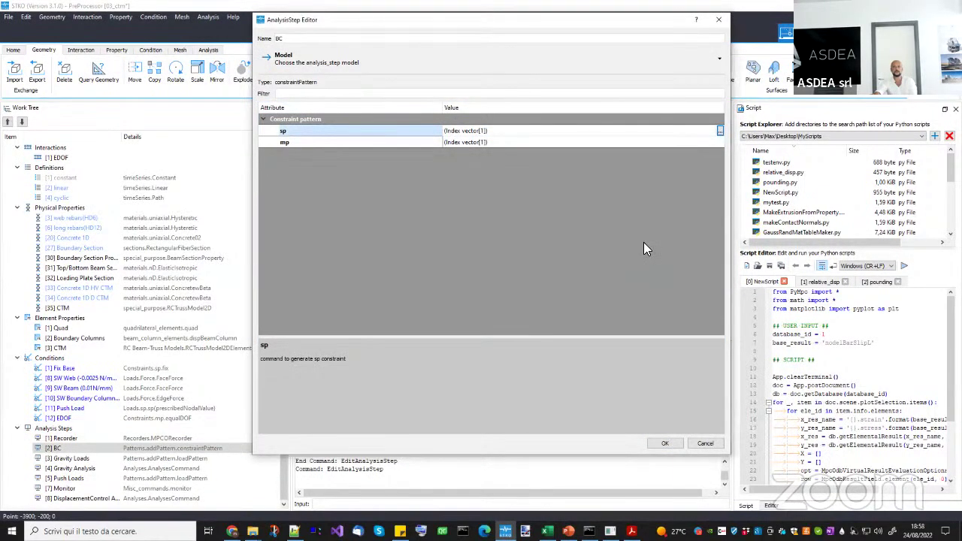
left_click(720, 142)
left_click(720, 142)
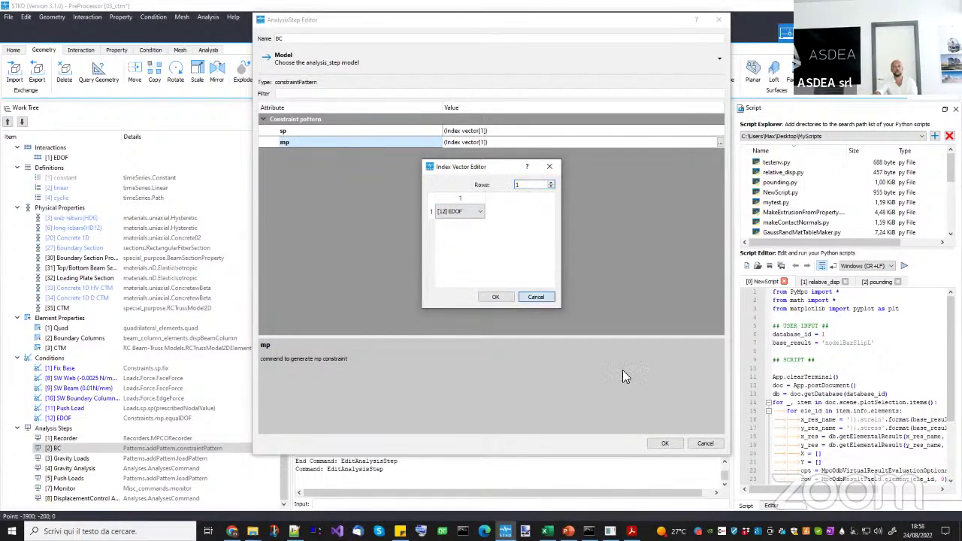
key("Escape")
left_click(705, 443)
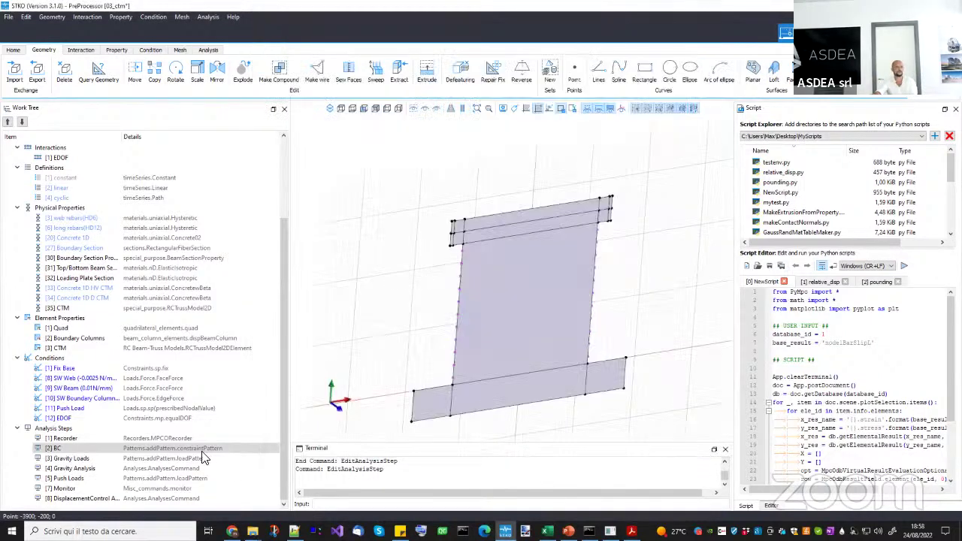
Review the time series and the assigned load conditions of the Gravity Loads pattern, closing its editor without changes.
double_click(104, 457)
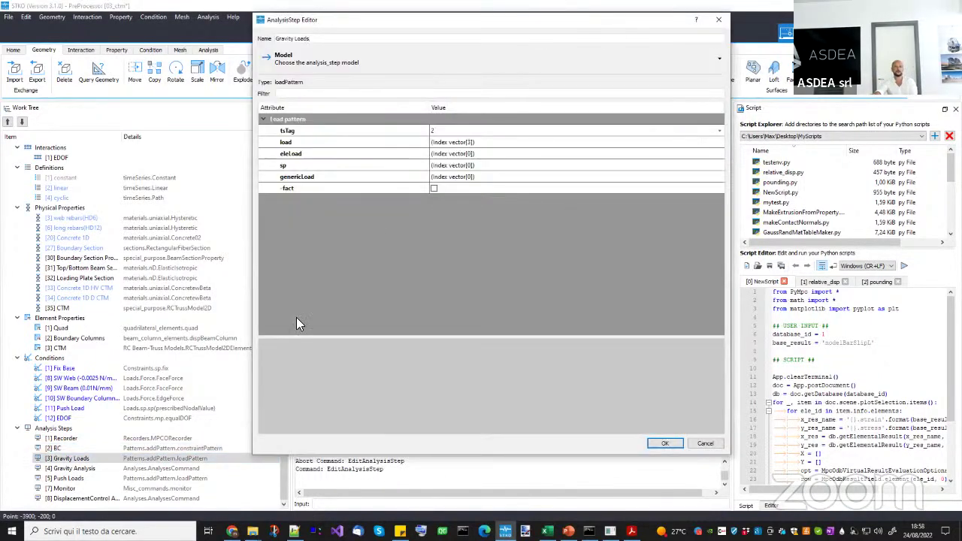
left_click(451, 132)
left_click(487, 147)
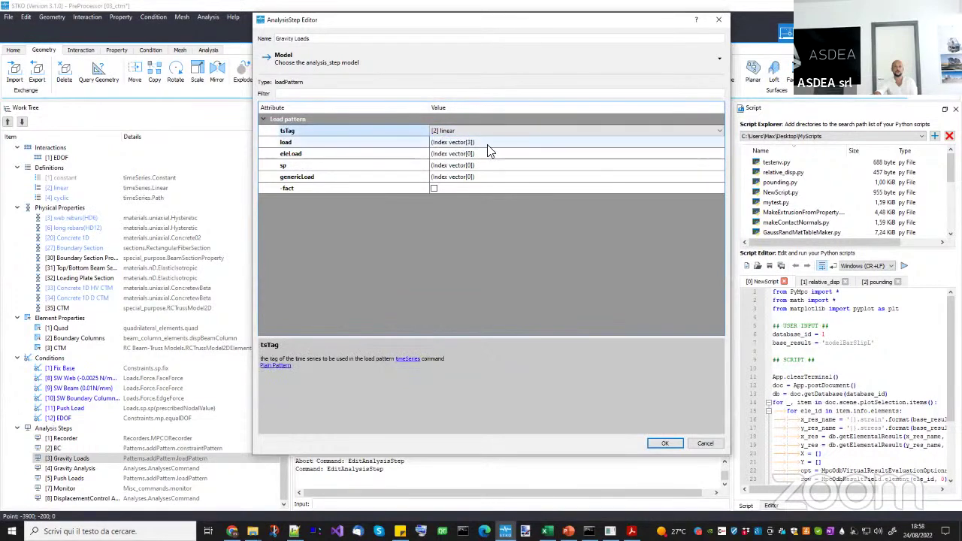
left_click(487, 143)
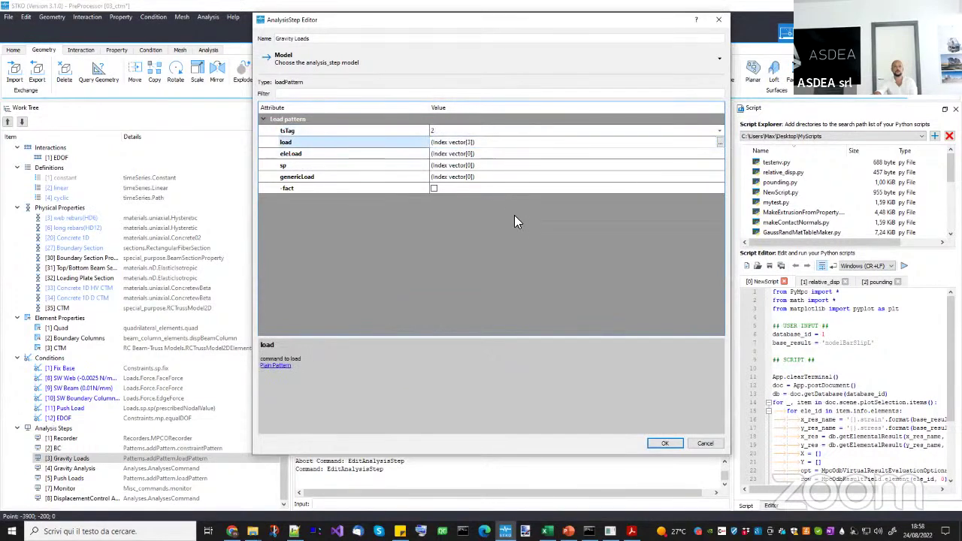
left_click(719, 142)
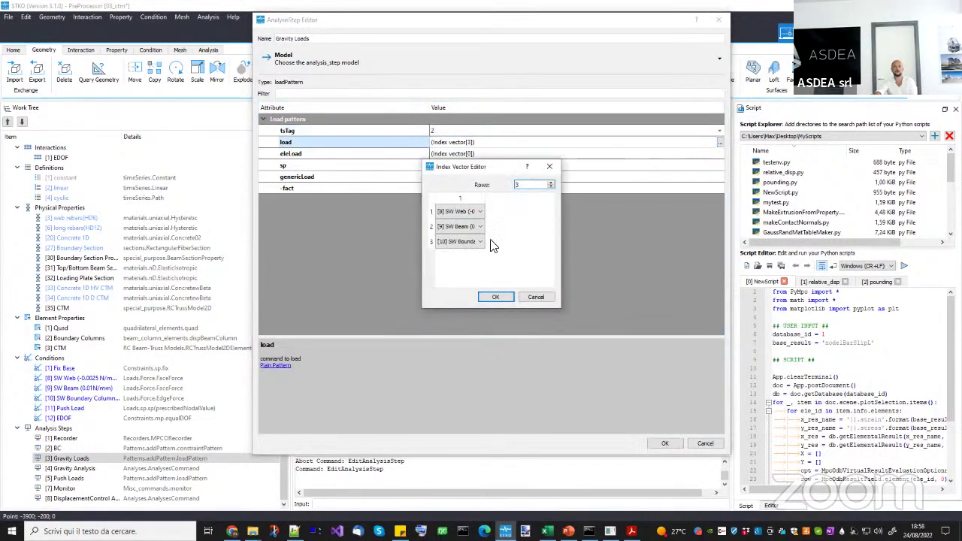
left_click(536, 297)
left_click(664, 444)
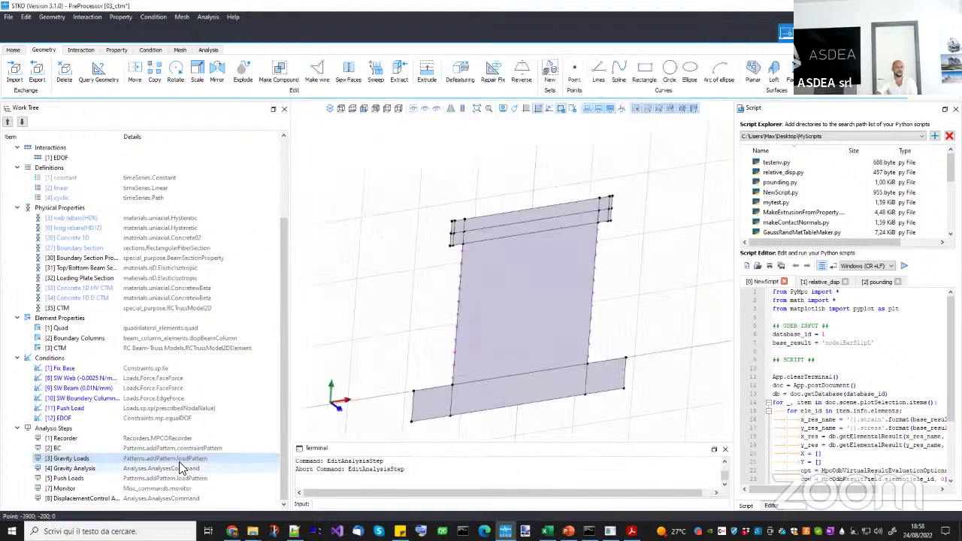
Review the Gravity Analysis integrator, number of increments, adaptive control, loadConst and wipeAnalysis settings and cancel its editor.
double_click(111, 469)
left_click_drag(720, 203, 721, 292)
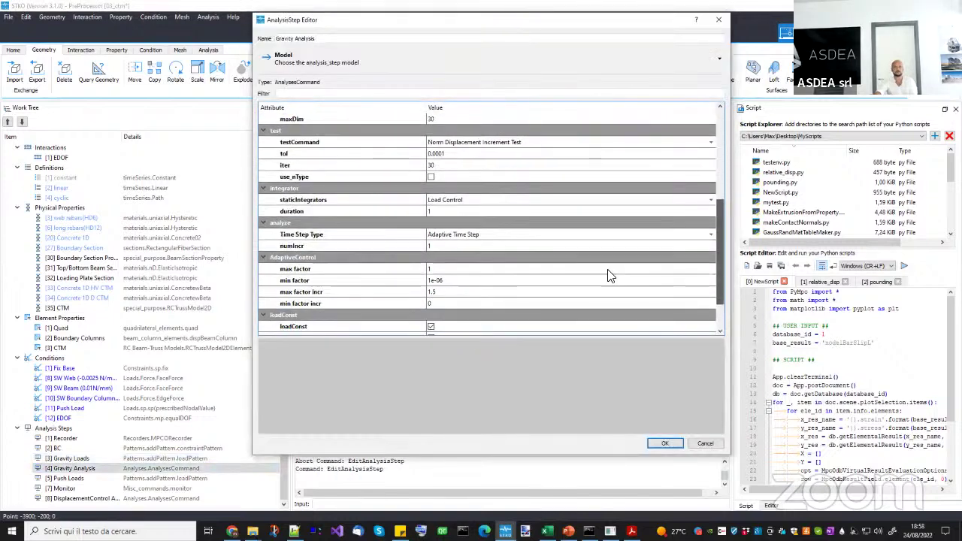
left_click(459, 245)
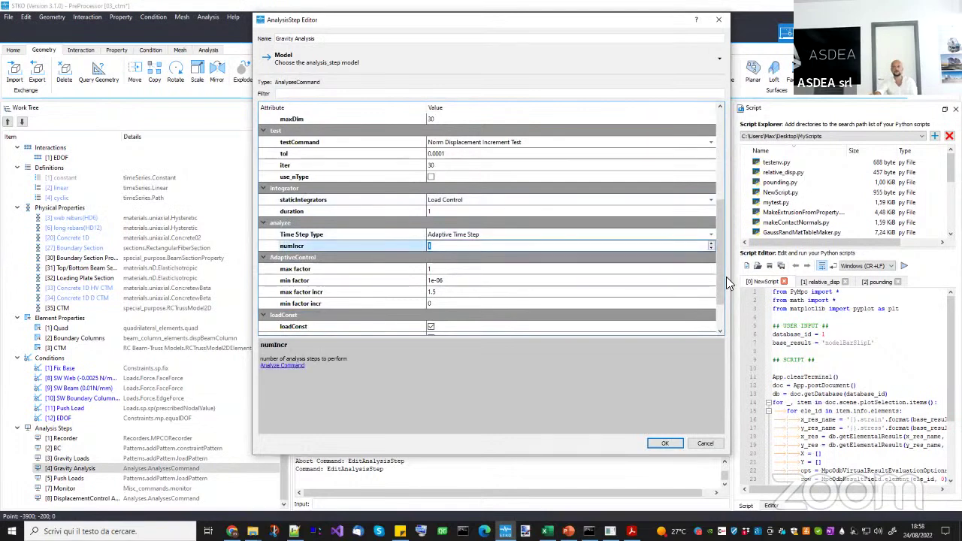
left_click_drag(723, 278, 582, 304)
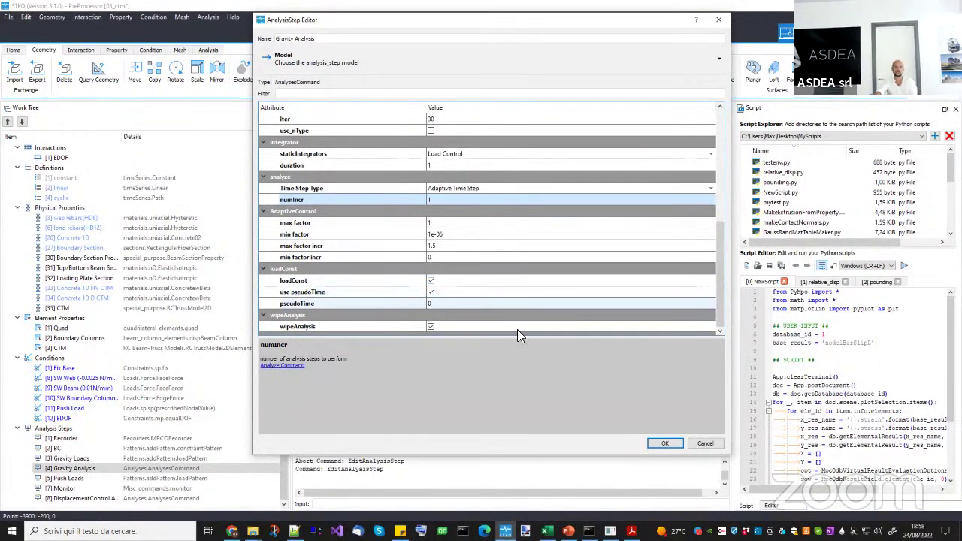
left_click(703, 444)
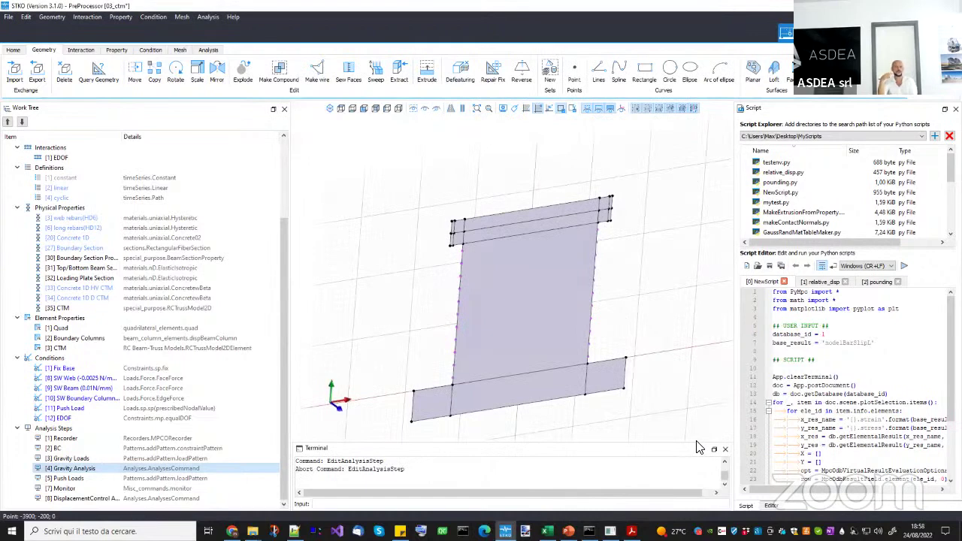
Review the available time series and the sp condition assigned to the Push Loads pattern and cancel its editor.
double_click(98, 482)
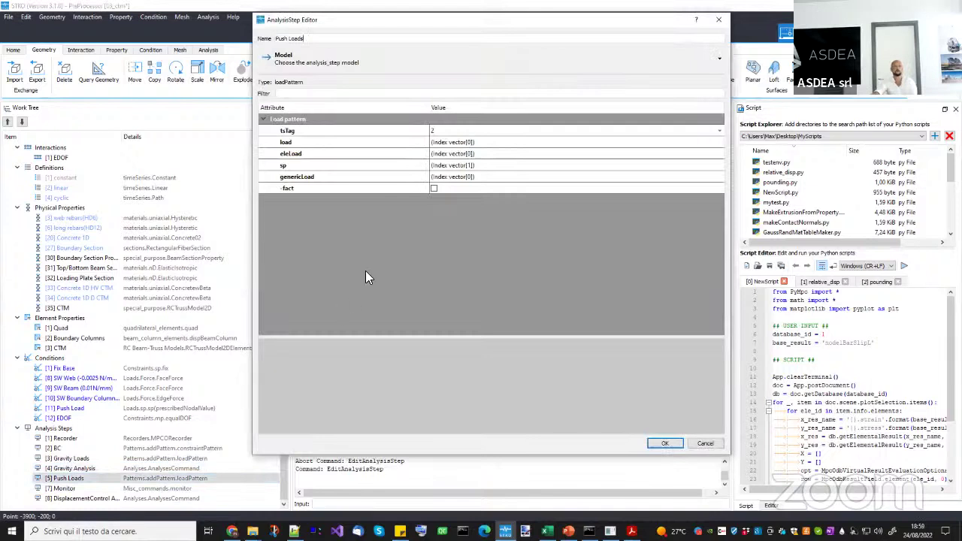
left_click(461, 133)
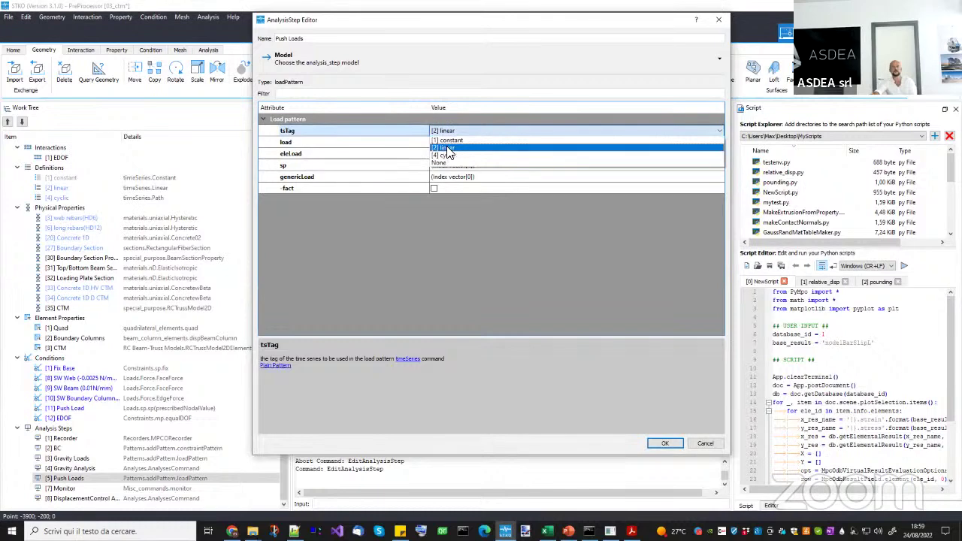
left_click(447, 148)
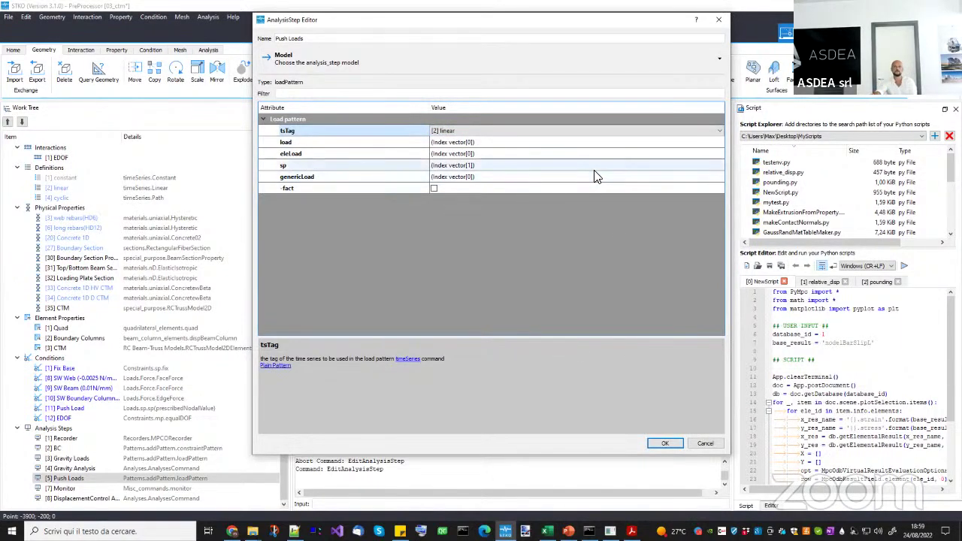
left_click(706, 166)
left_click(719, 165)
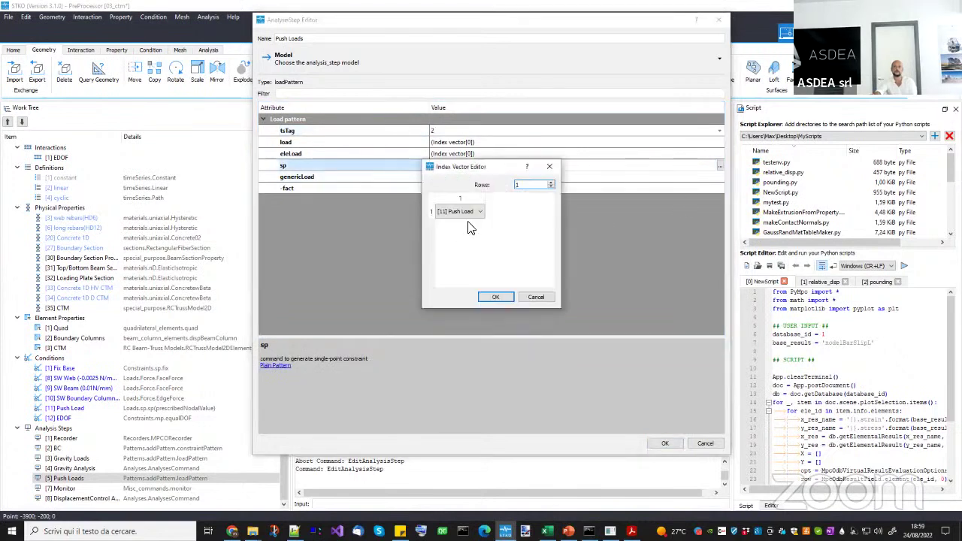
left_click(495, 296)
left_click(705, 443)
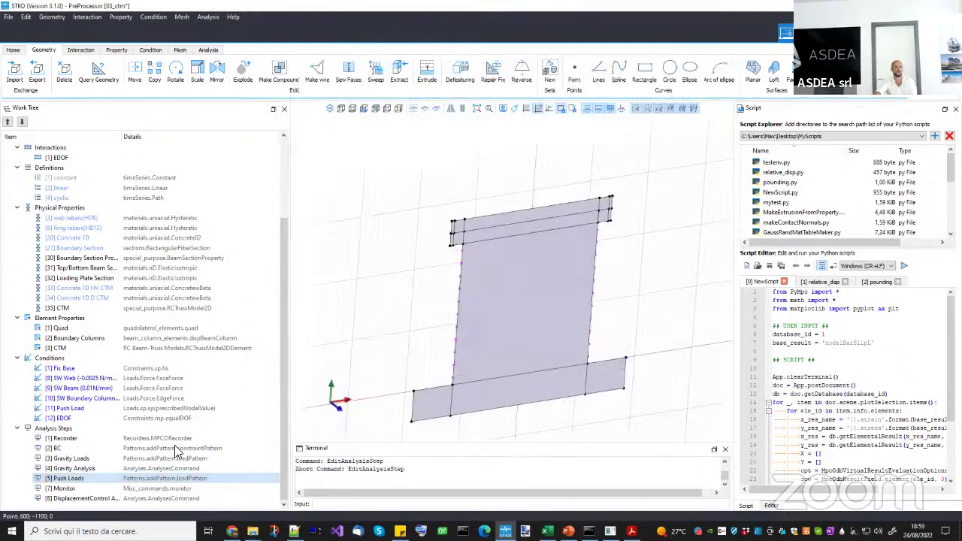
Inspect the Push Load condition's prescribed Ux displacement and its point of application on the loading beam, cancelling the editor.
right_click(88, 416)
left_click(113, 438)
scroll(593, 241, "up", 5)
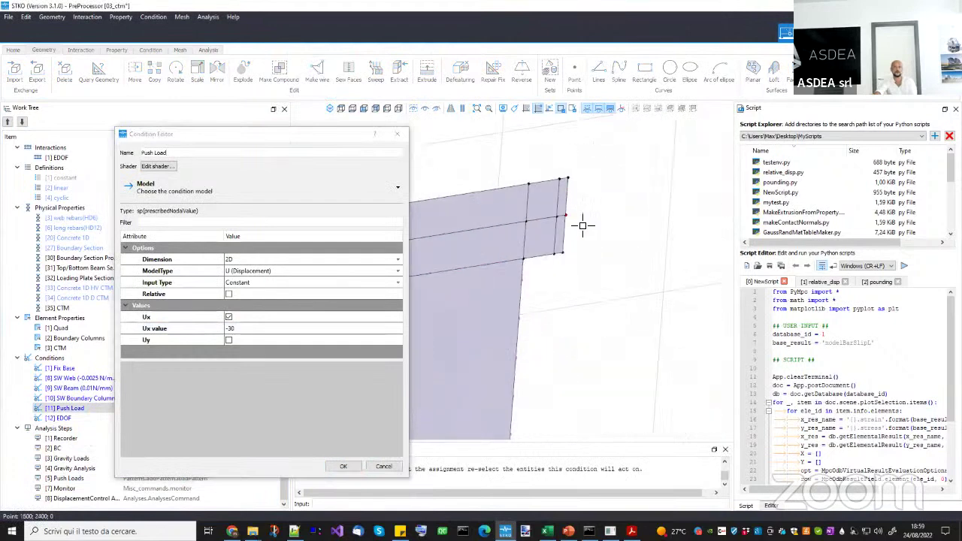
left_click(382, 465)
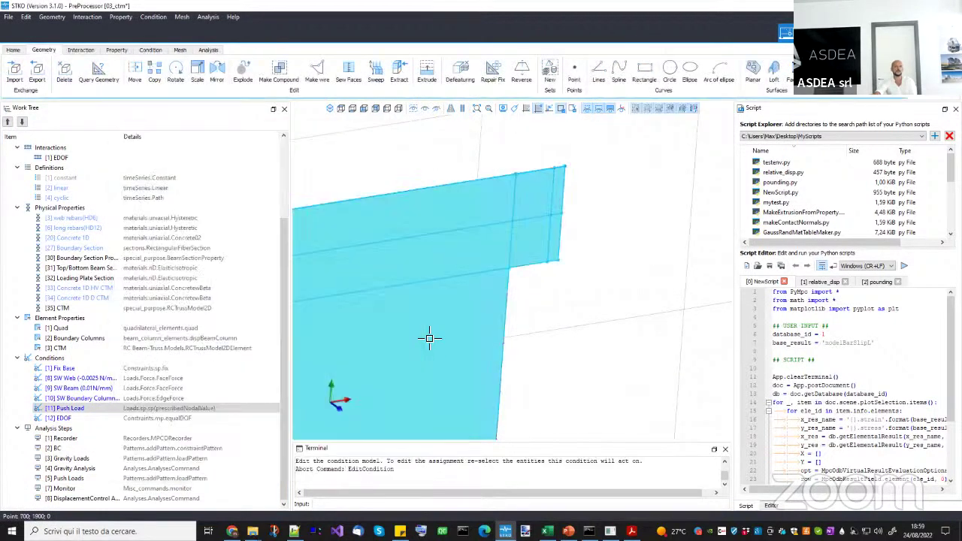
scroll(545, 286, "down", 5)
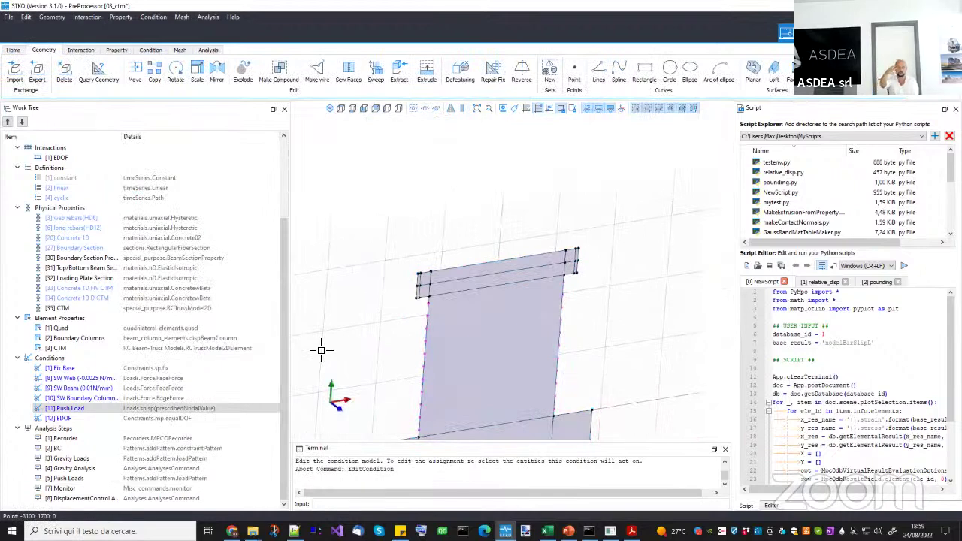
Examine the function plot of the cyclic path time series and cancel the definition editor.
scroll(150, 324, "up", 3)
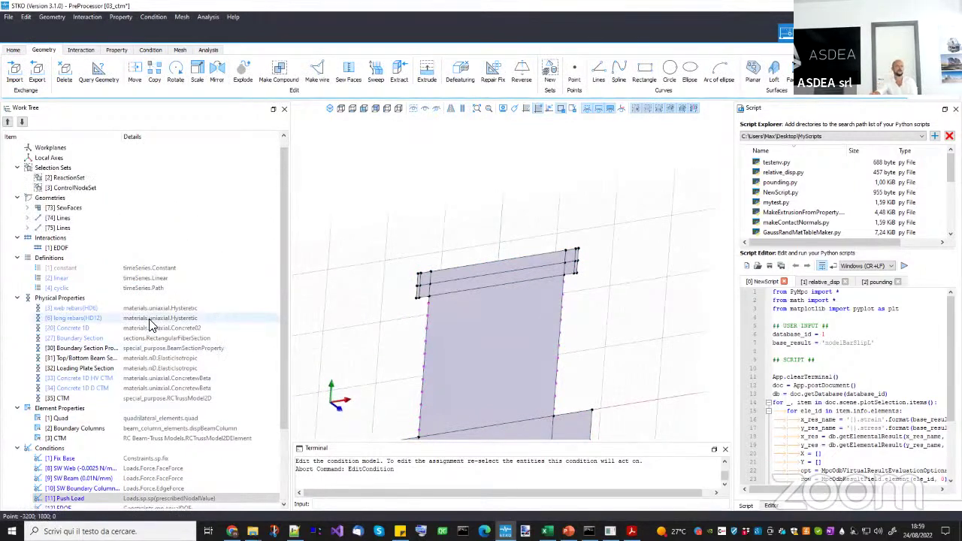
double_click(65, 289)
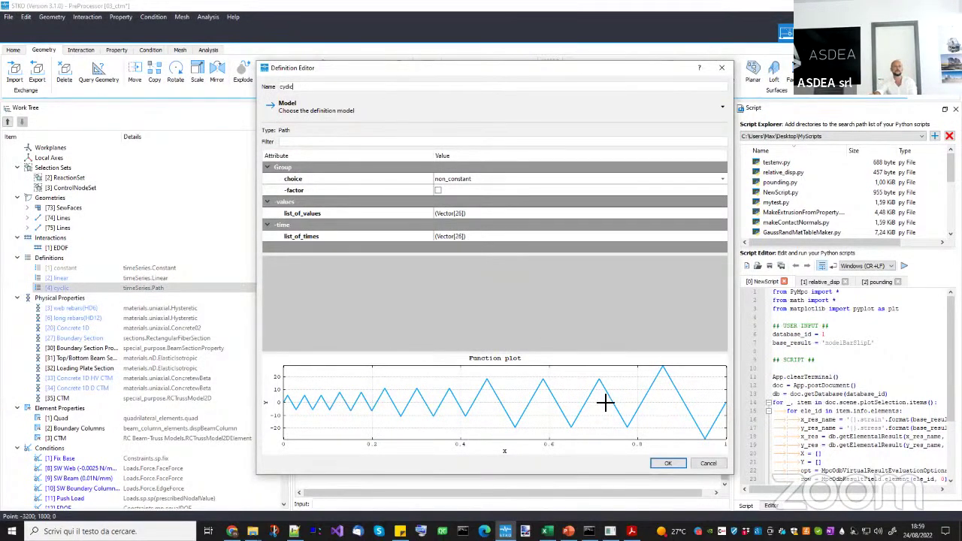
left_click(708, 462)
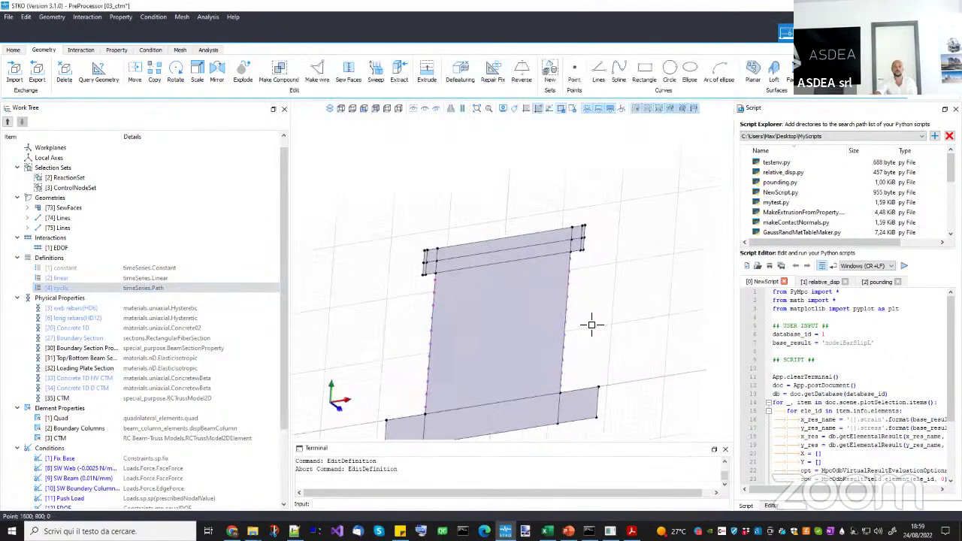
Open the Monitor analysis step and review its X axis plot settings, pointing out the ControlNodeSet node on the model.
scroll(196, 400, "down", 3)
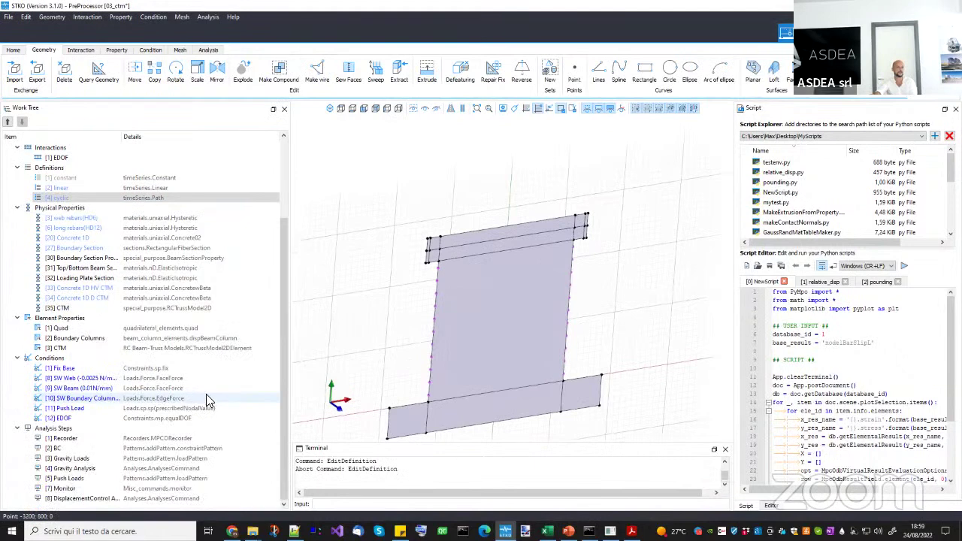
left_click(72, 481)
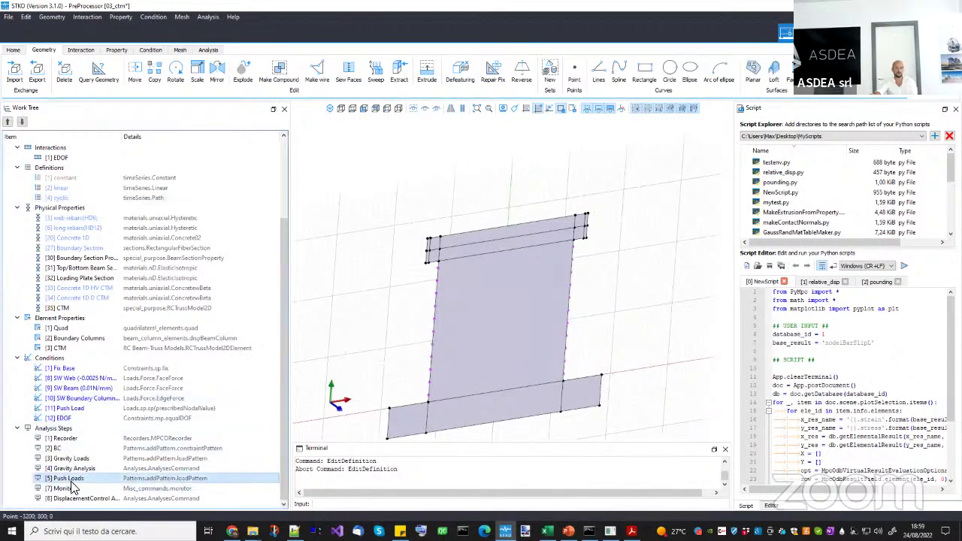
double_click(71, 489)
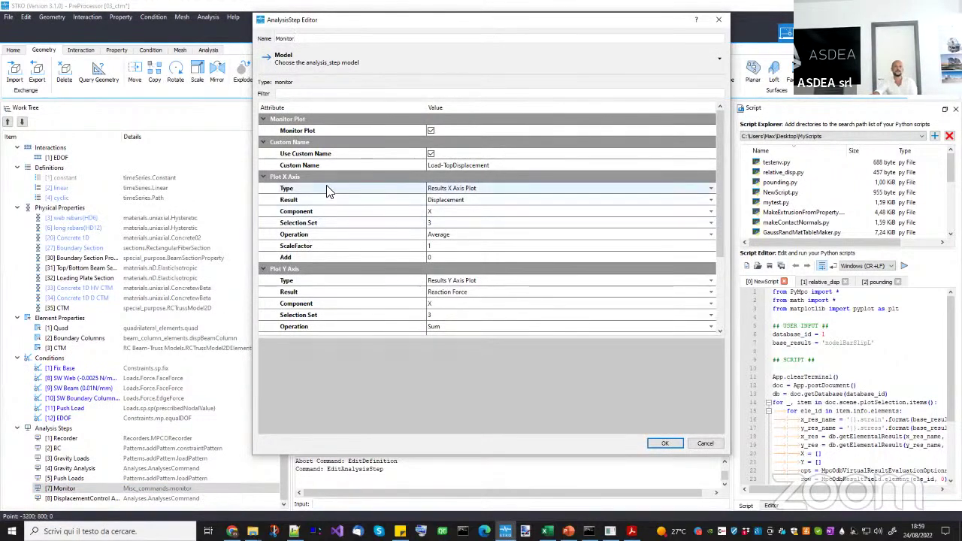
left_click(448, 223)
left_click(451, 239)
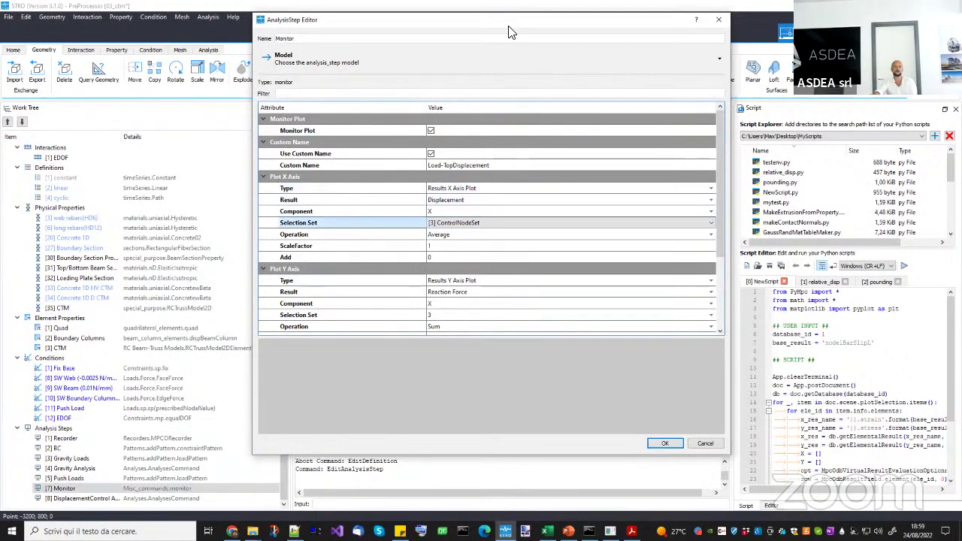
left_click_drag(451, 21, 289, 239)
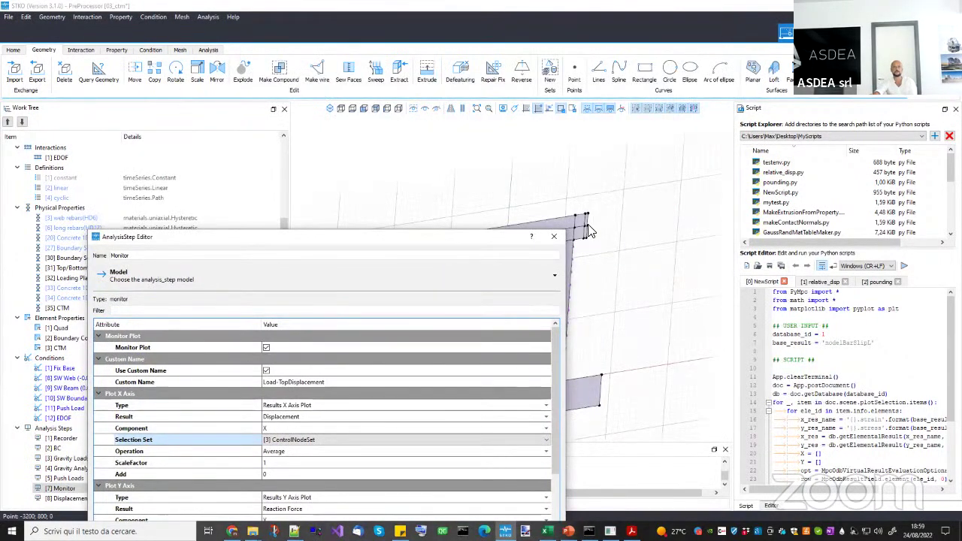
left_click_drag(421, 236, 492, 83)
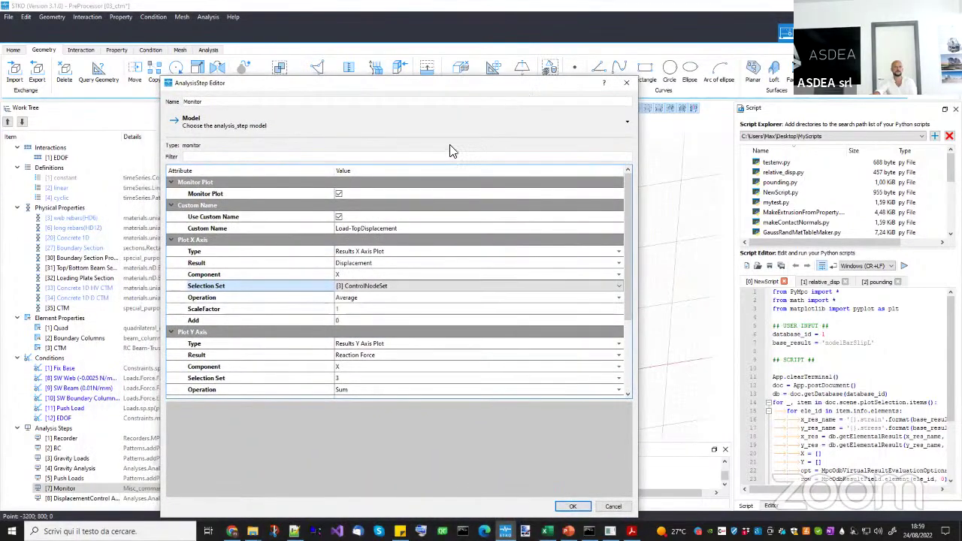
left_click_drag(432, 87, 467, 65)
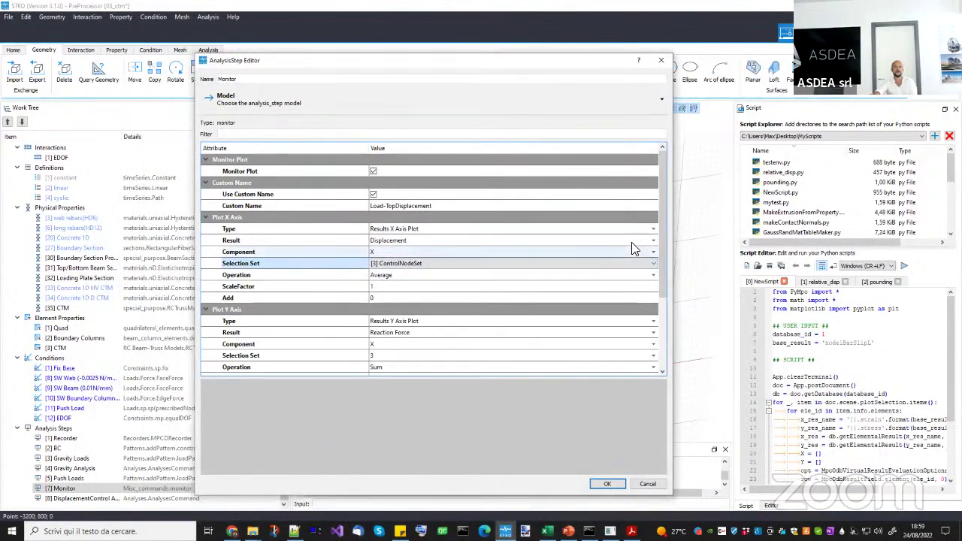
Review the Monitor's Y axis reaction force plot and its available selection sets, keeping ControlNodeSet selected.
left_click_drag(659, 259, 660, 287)
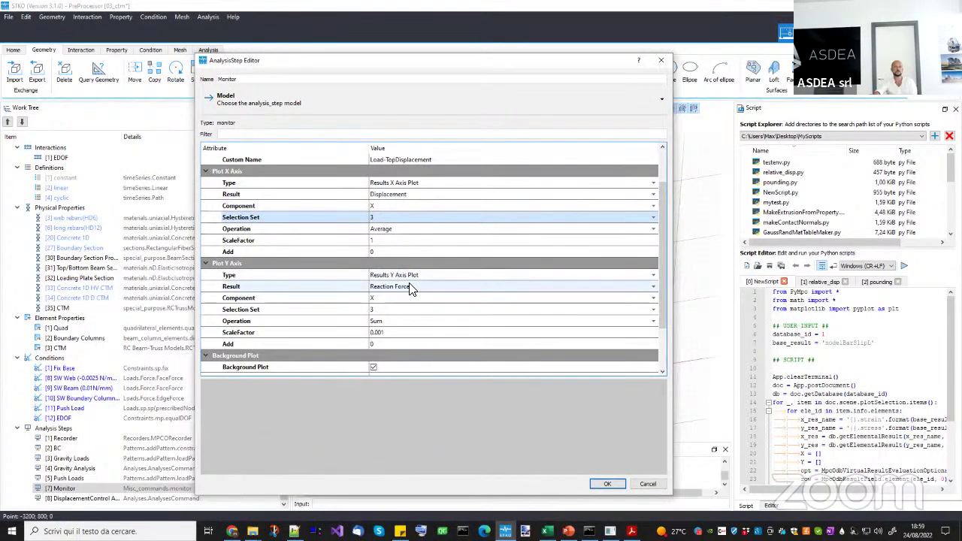
left_click(398, 309)
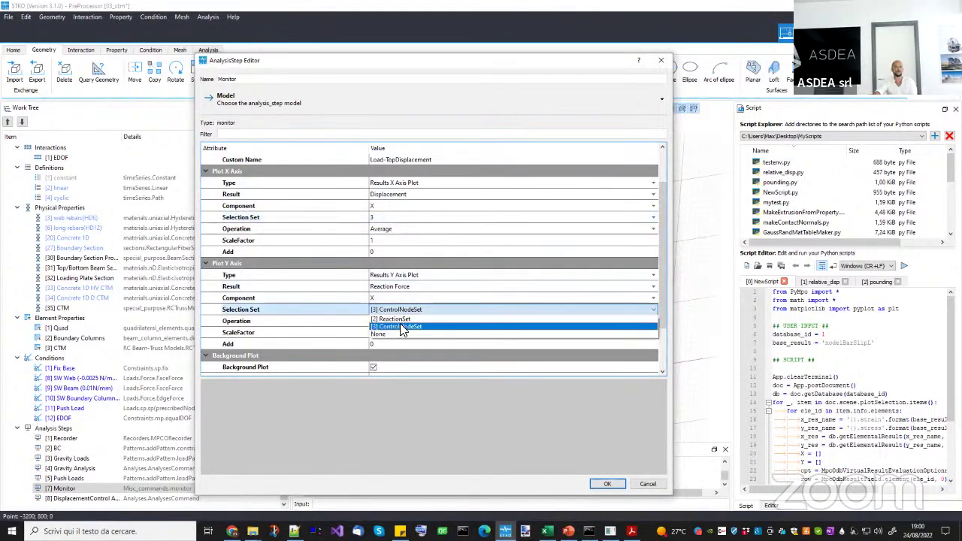
left_click(400, 324)
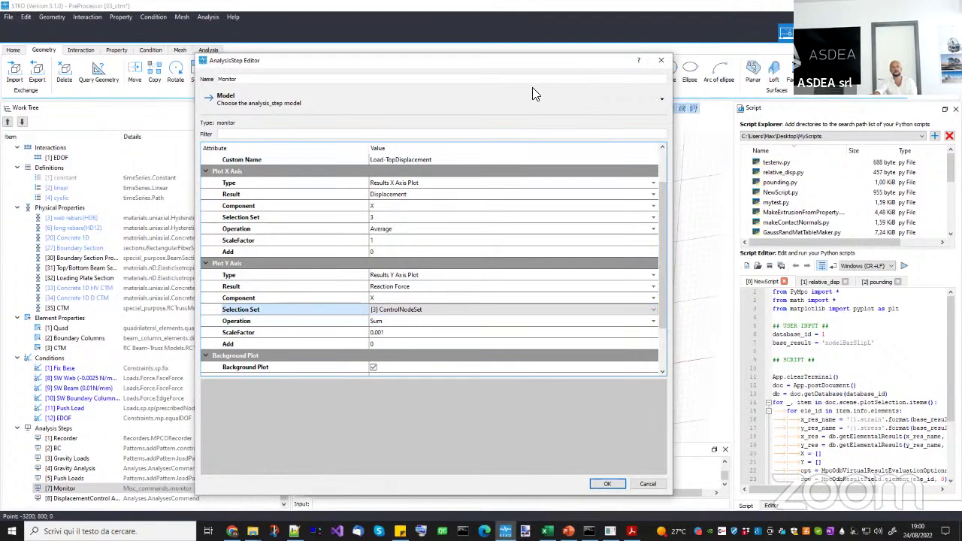
left_click_drag(532, 60, 380, 147)
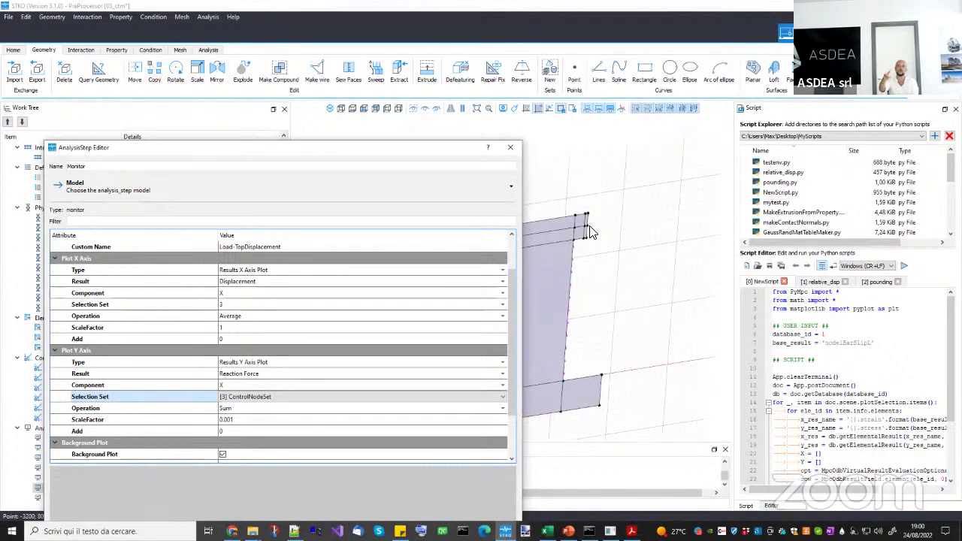
left_click_drag(376, 148, 406, 138)
left_click(309, 381)
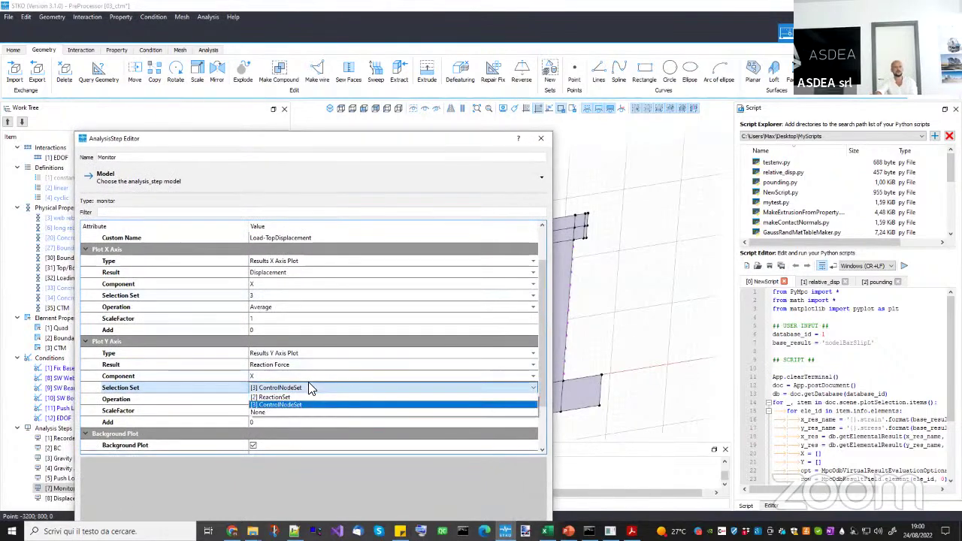
left_click(277, 404)
Review the Monitor's Y axis scale factor, background plot vectors and axis label units in the AnalysisStep Editor.
left_click(257, 410)
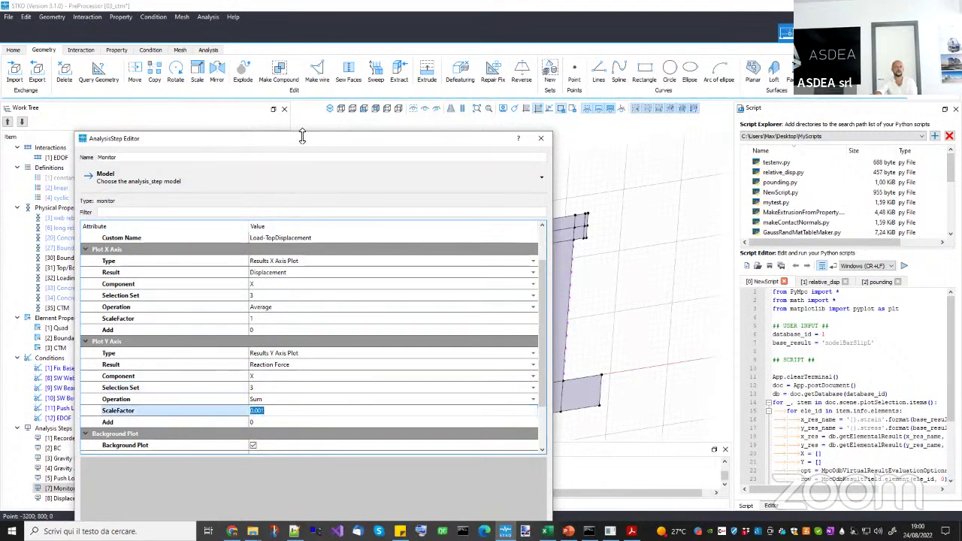
left_click_drag(313, 141, 357, 89)
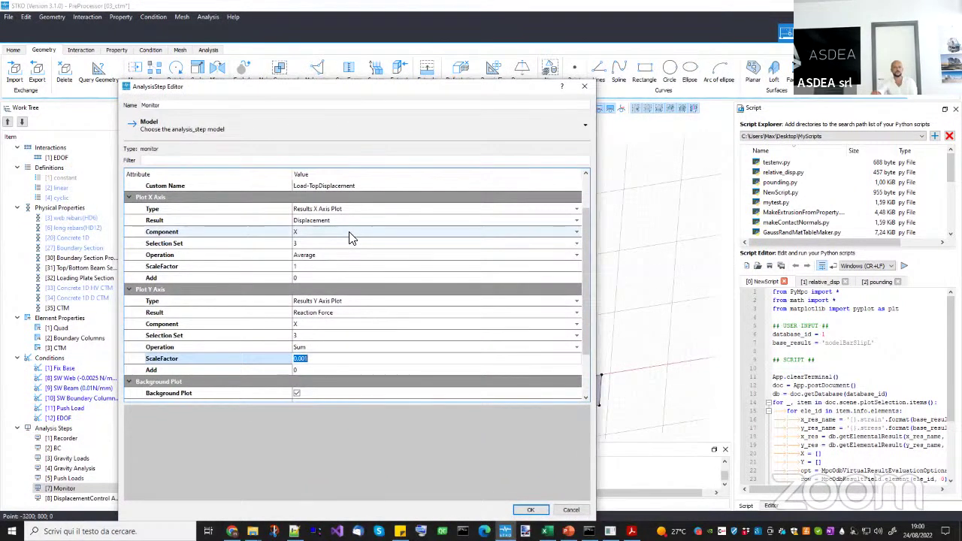
left_click(295, 360)
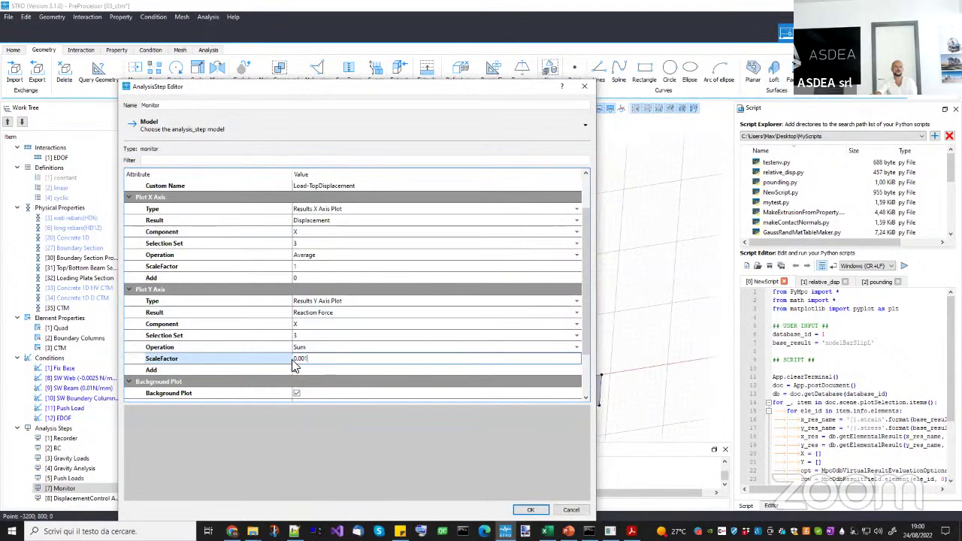
key("BackSpace")
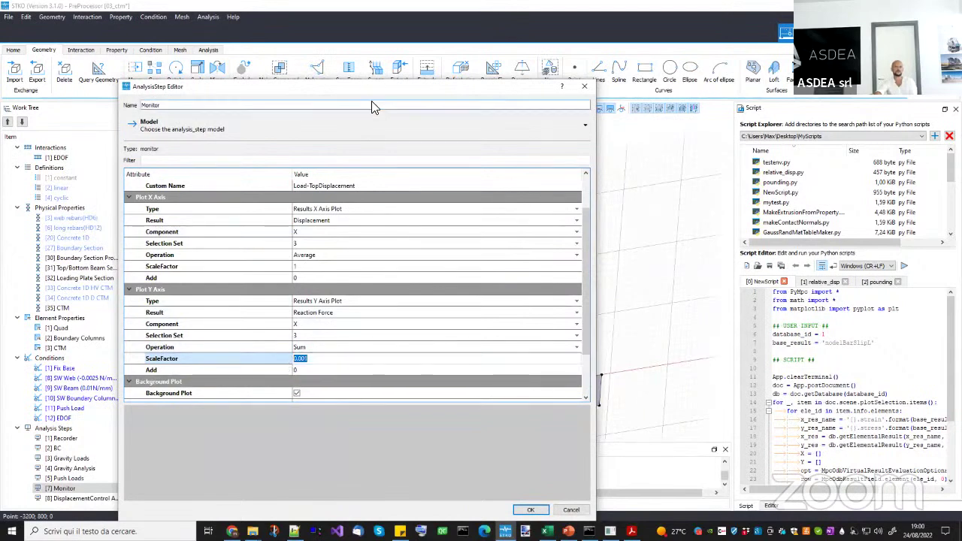
left_click_drag(369, 86, 357, 48)
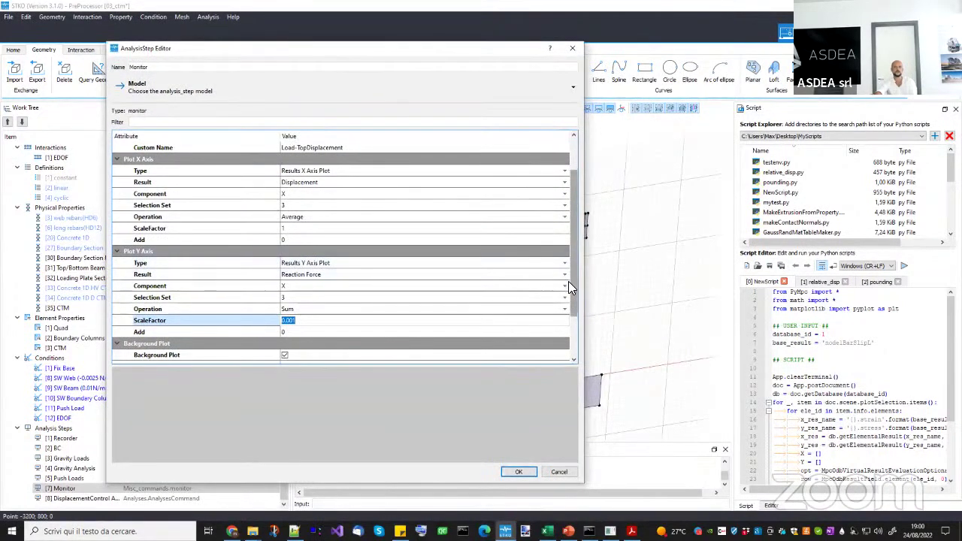
left_click_drag(569, 288, 576, 338)
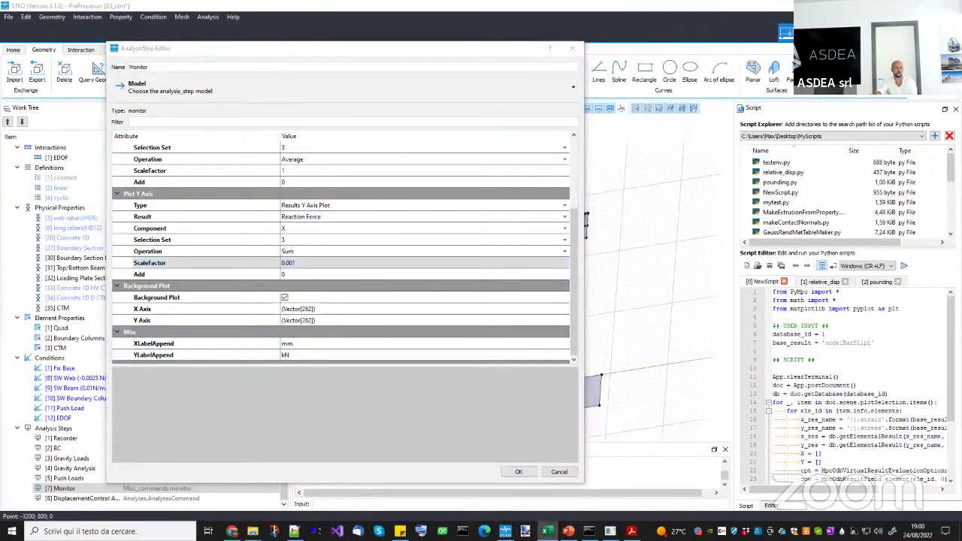
Switch to Excel to view the force-displacement chart on the ref curve sheet, return to STKO and cancel the Monitor editor.
left_click(547, 531)
left_click(123, 502)
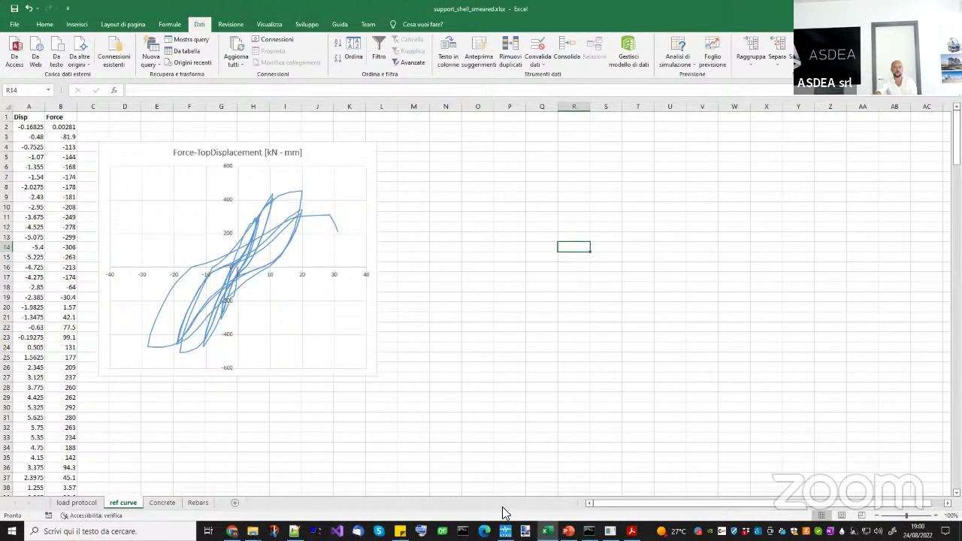
left_click(505, 532)
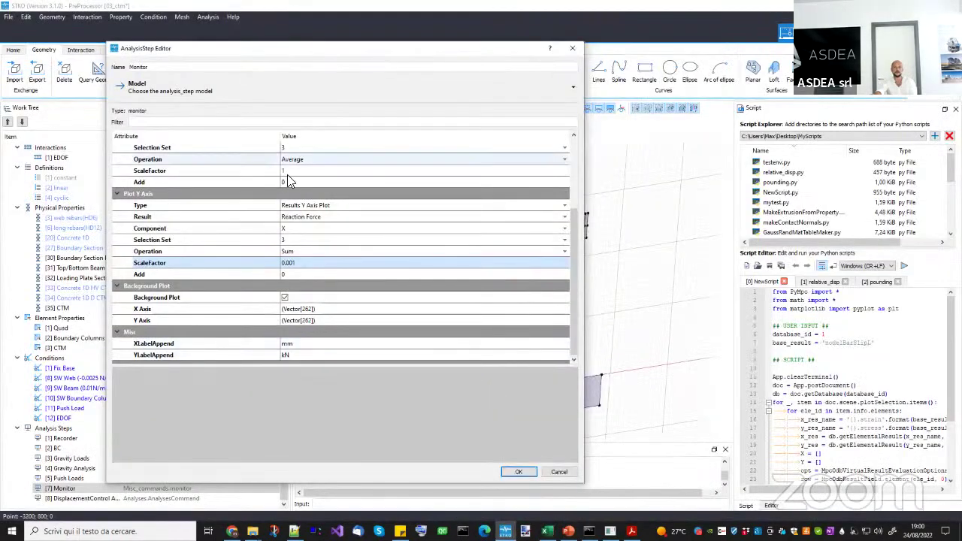
left_click(557, 476)
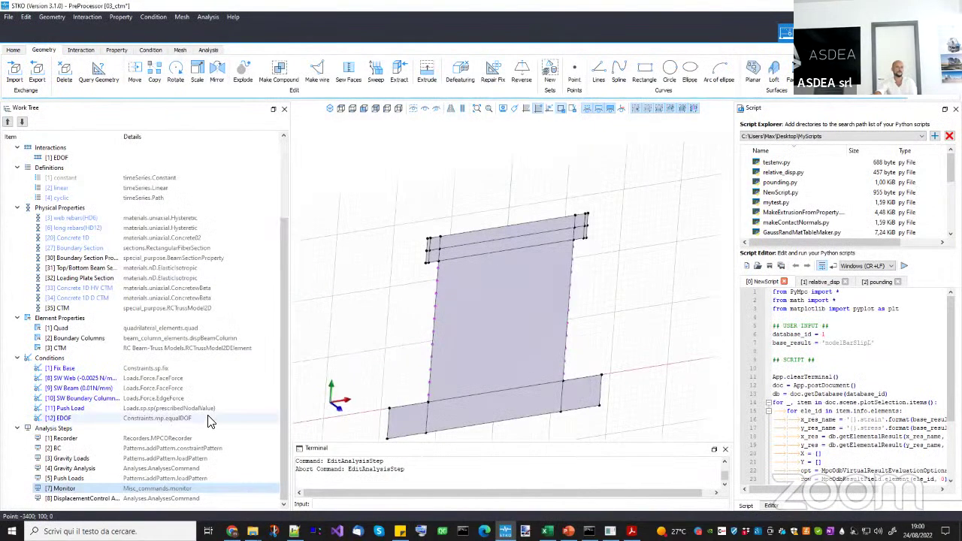
Open the DisplacementControl Analysis step and review its solver, convergence test, integrator and adaptive time step settings alongside the model.
double_click(65, 499)
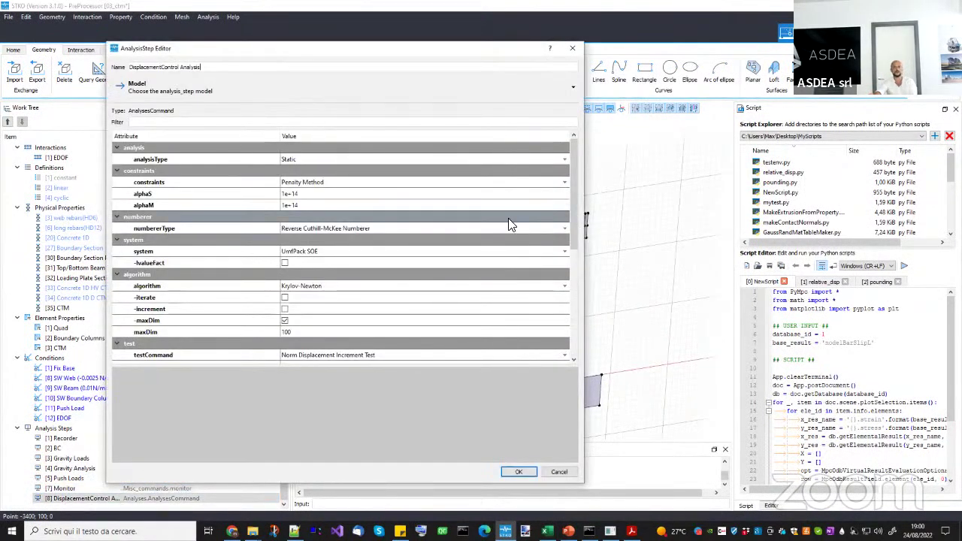
scroll(574, 235, "down", 5)
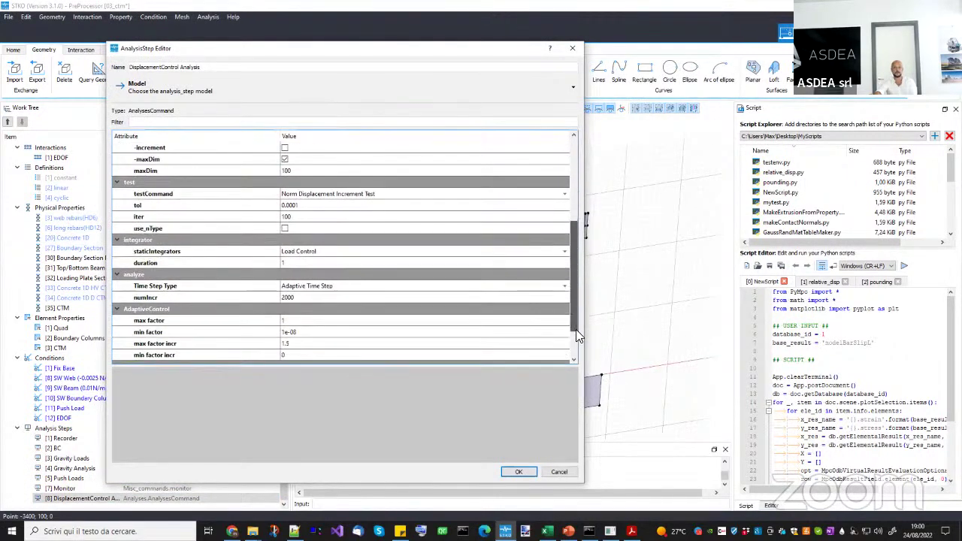
left_click_drag(448, 51, 449, 358)
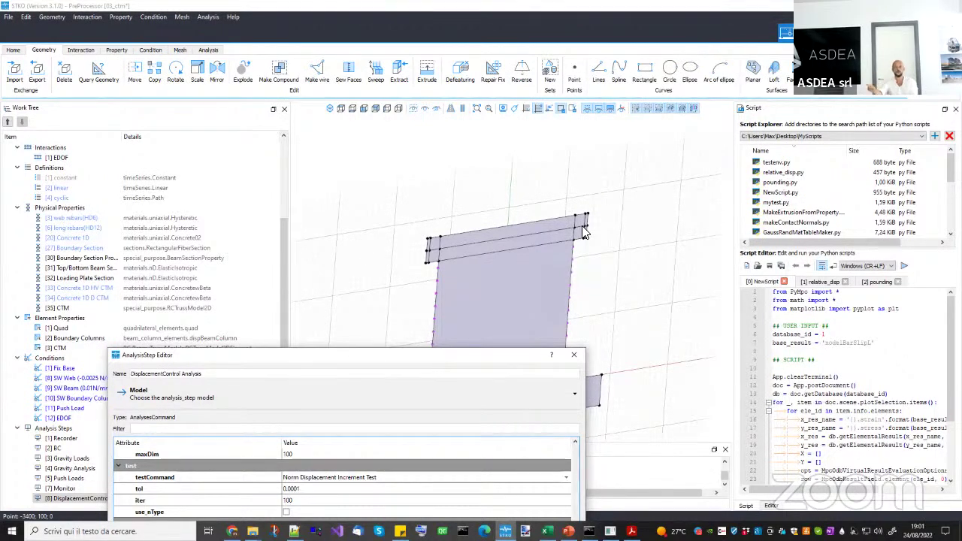
left_click_drag(472, 353, 472, 220)
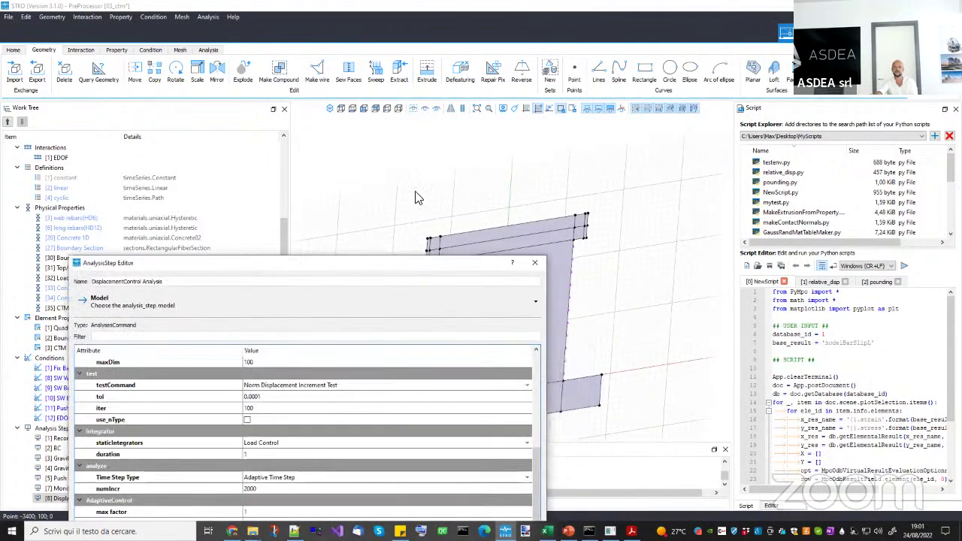
left_click_drag(390, 222, 321, 127)
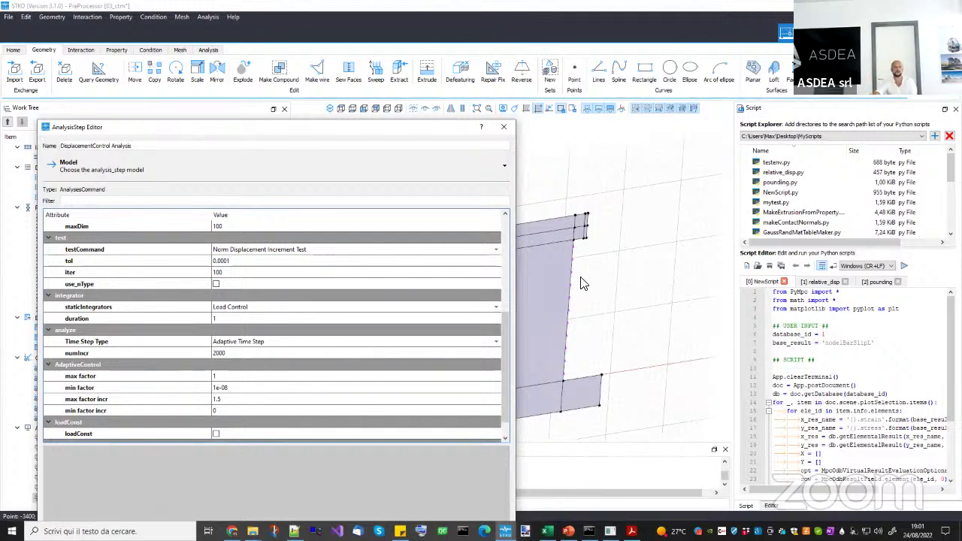
left_click_drag(505, 340, 506, 359)
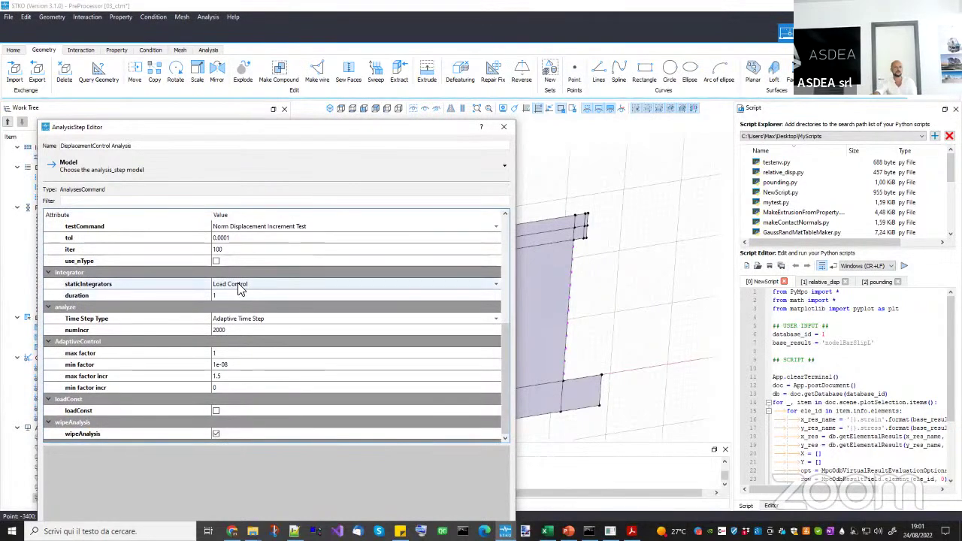
Inspect the Load Control duration and the number of increments of the DisplacementControl Analysis, cancelling the editor.
left_click(233, 294)
left_click(230, 328)
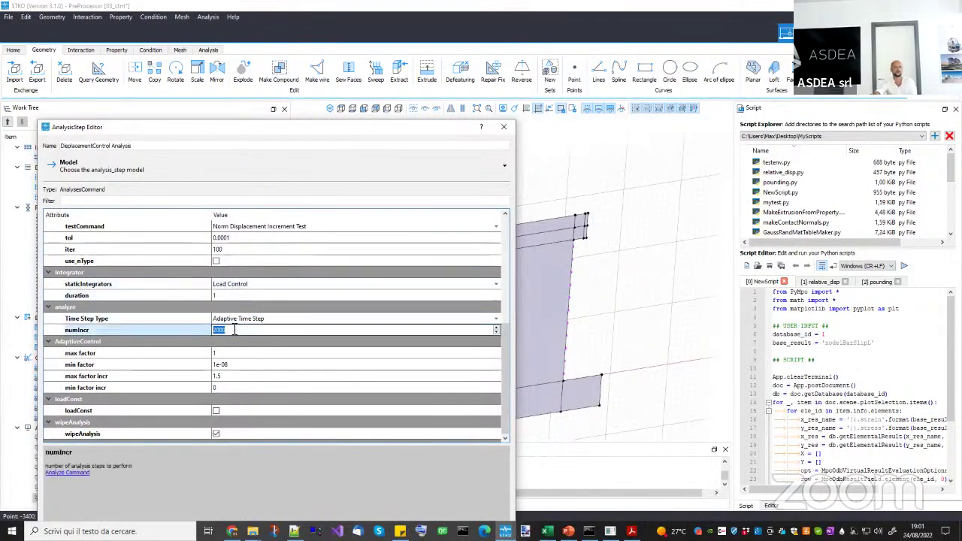
left_click(233, 295)
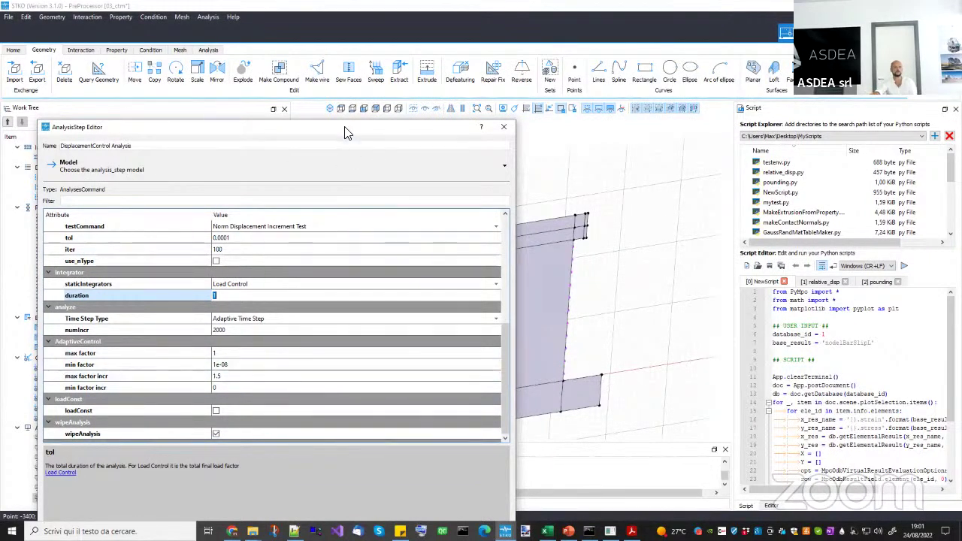
left_click_drag(292, 127, 326, 72)
left_click(521, 497)
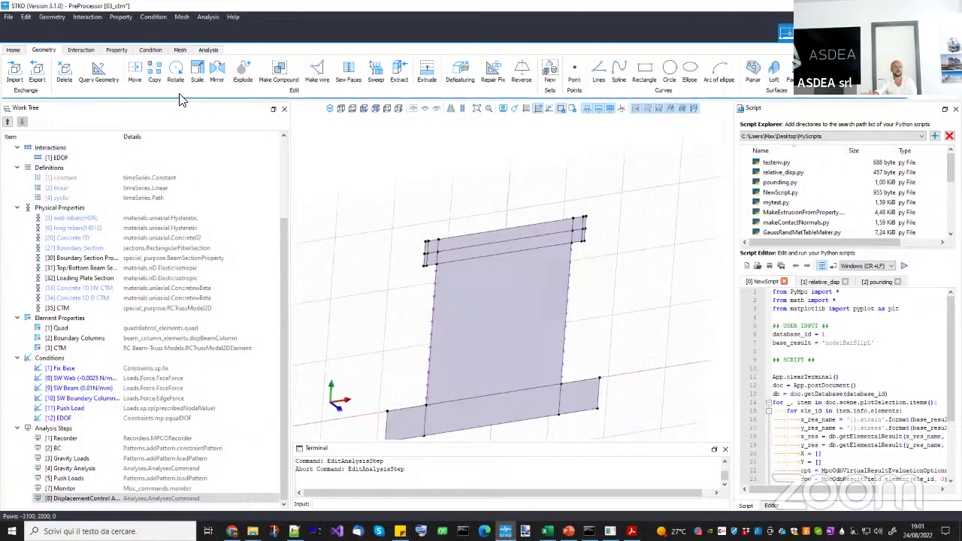
Assign a global edge seed of type Uniform by size with size 180 to the whole geometry and close the seed dialog.
left_click(180, 49)
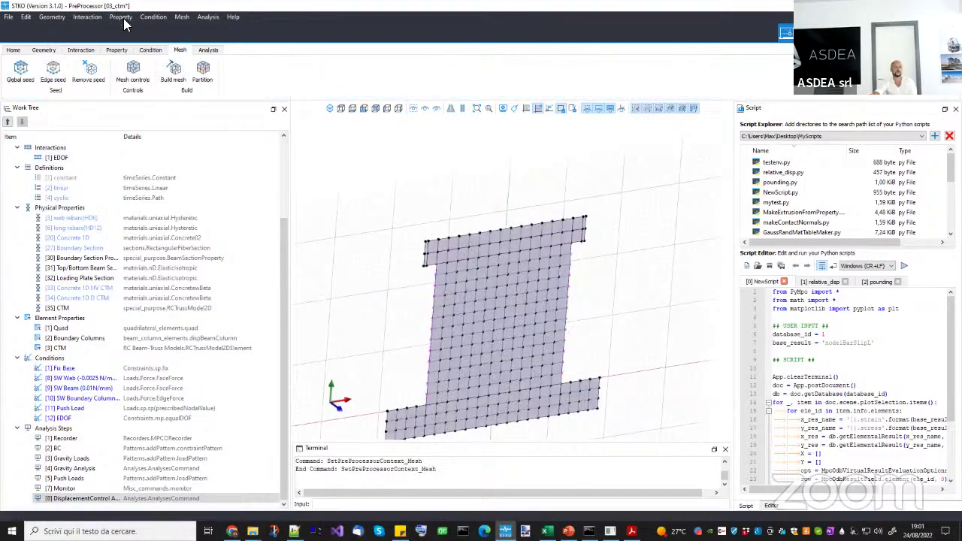
mouse_move(484, 314)
middle_mouse_down()
mouse_move(453, 296)
mouse_move(496, 327)
middle_mouse_up()
scroll(466, 319, "up", 2)
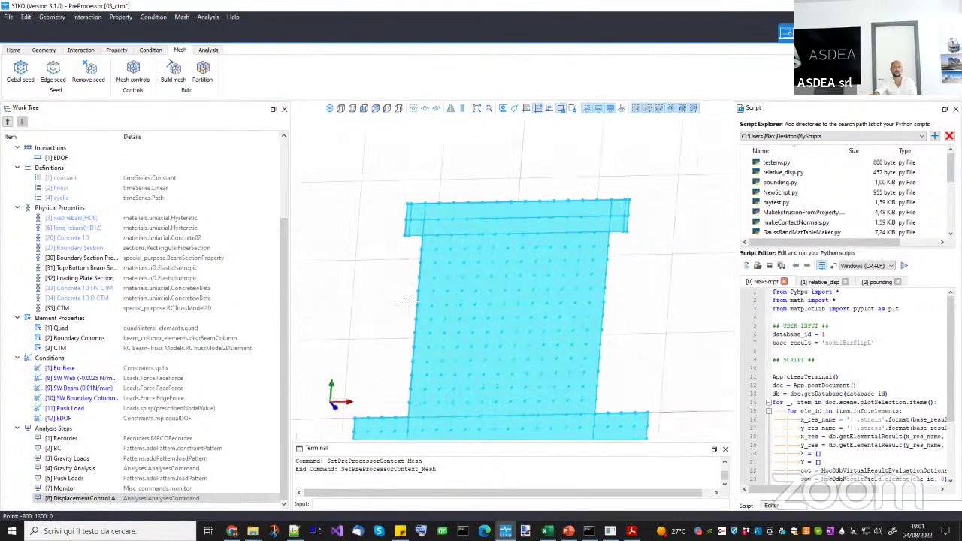
left_click(21, 71)
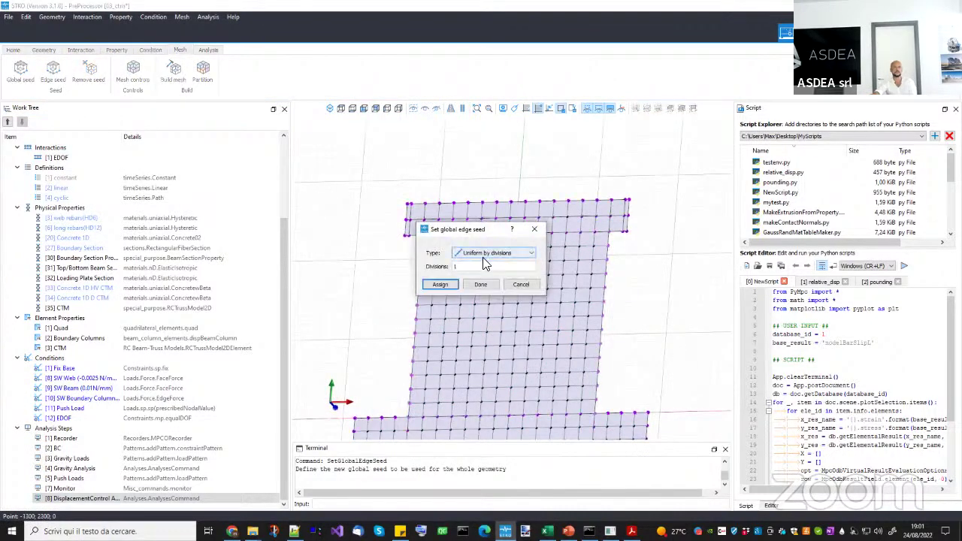
left_click(483, 254)
left_click(488, 265)
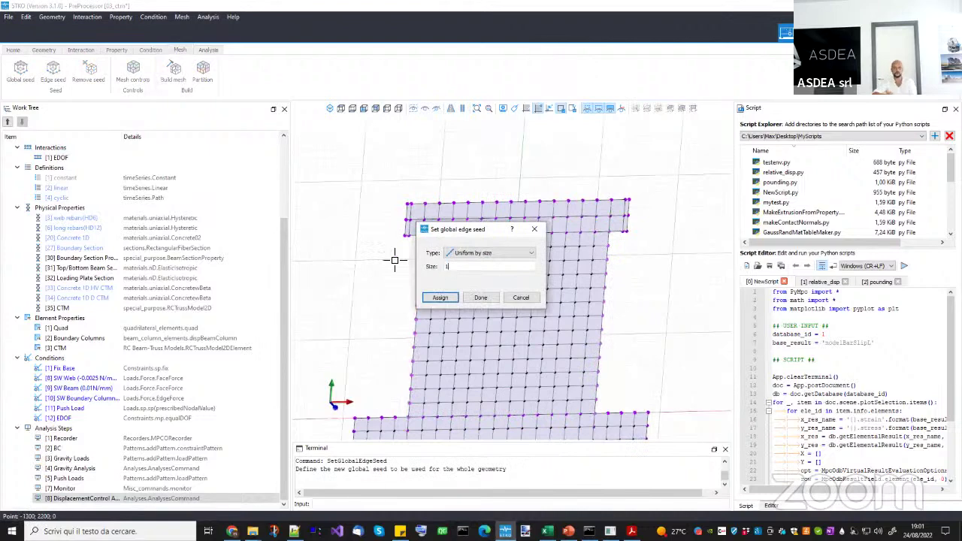
type("180")
left_click(440, 298)
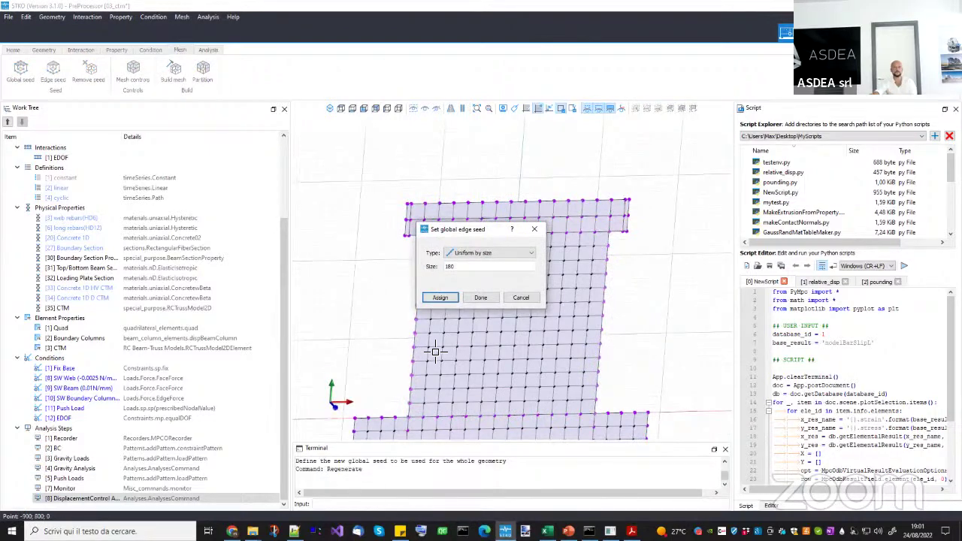
left_click(534, 228)
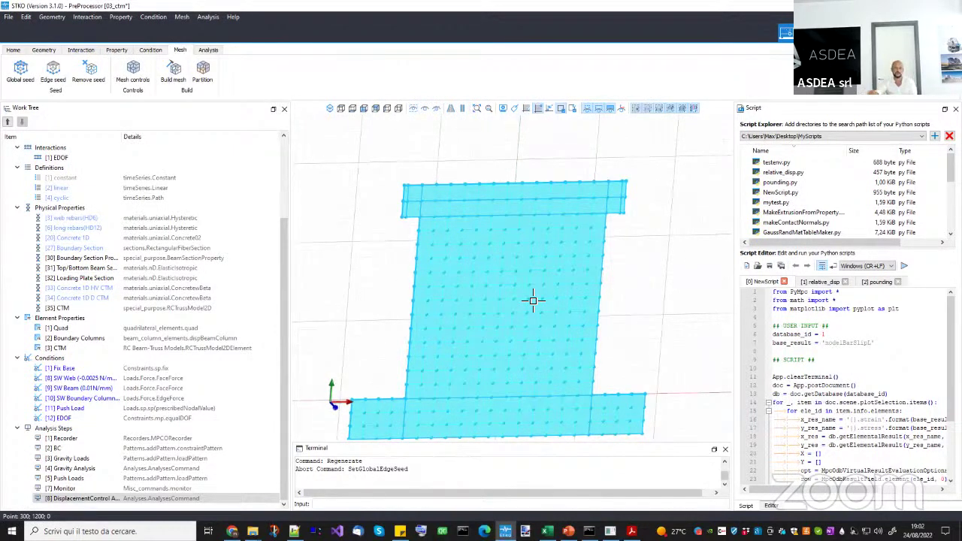
Examine the wall's regular quadrilateral mesh and set a straight-on view of the XY plane.
left_click(620, 329)
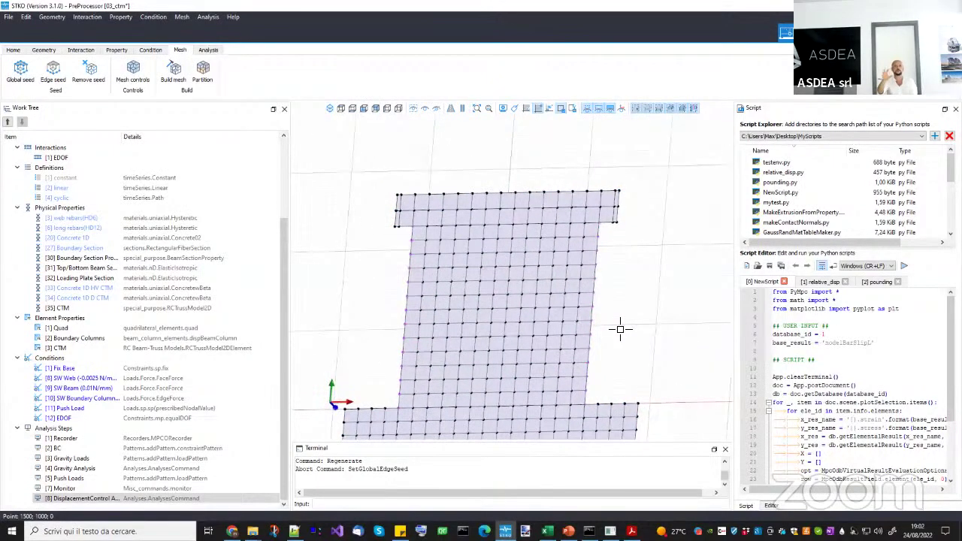
middle_click_drag(618, 328, 481, 326)
left_click(493, 290)
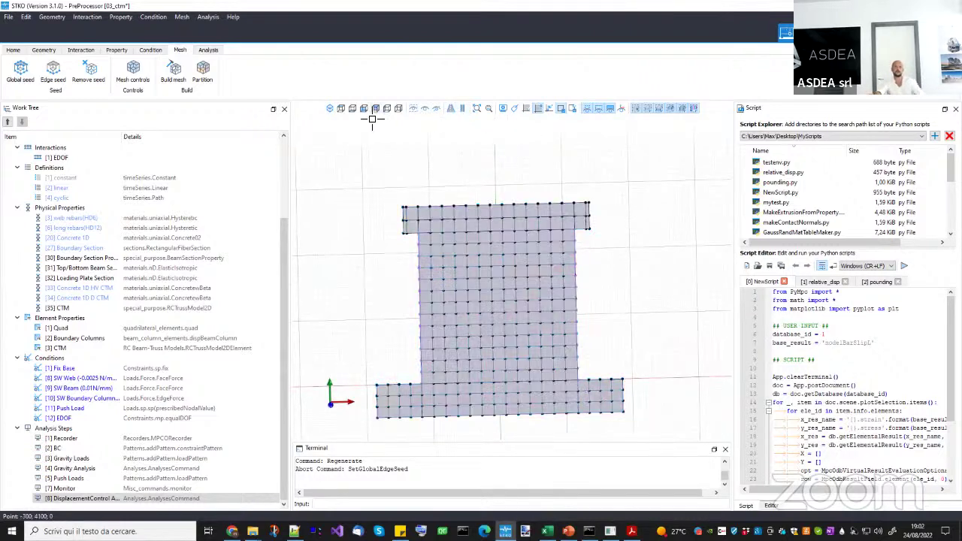
left_click(341, 108)
left_click(456, 252)
scroll(451, 301, "up", 3)
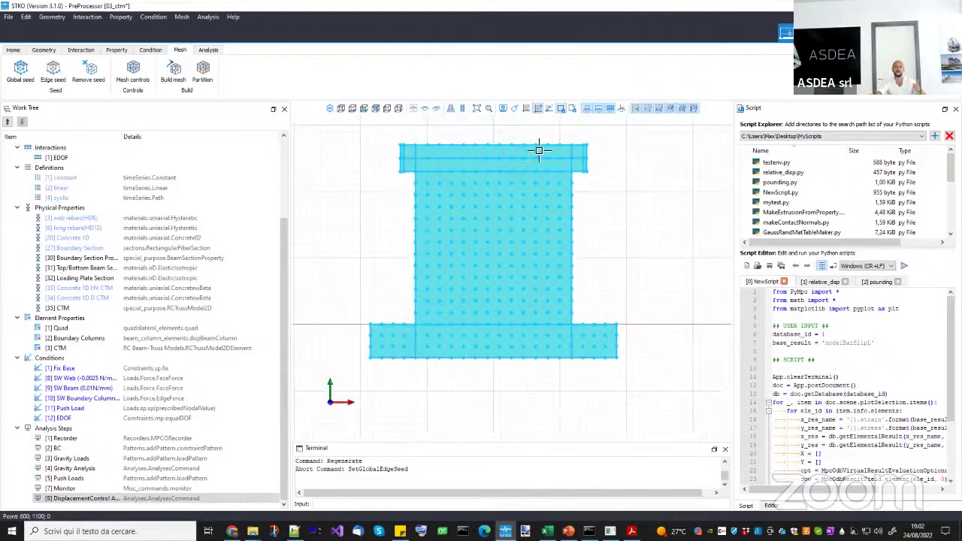
Show the local axes on the mesh and examine their orientation across the wall web, boundary edges and loading beam.
left_click(517, 131)
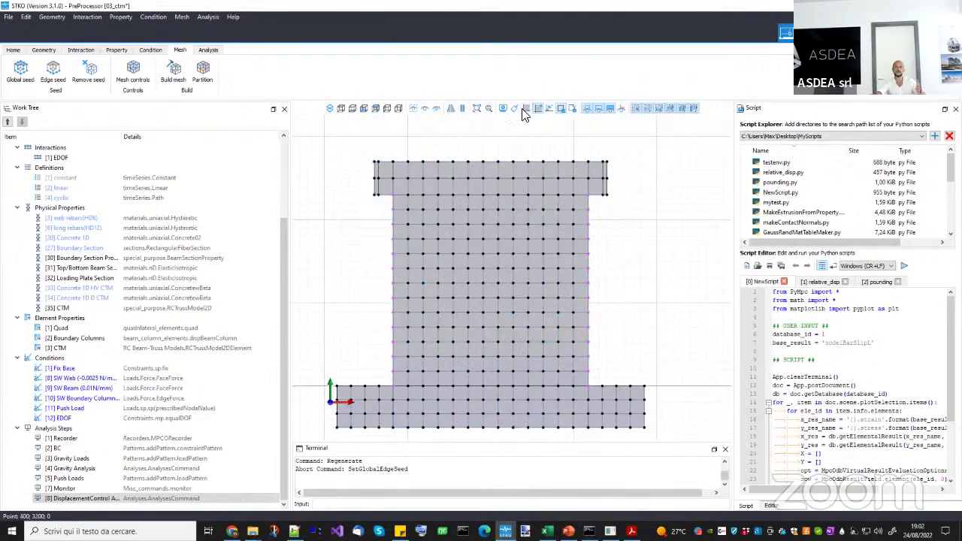
left_click(537, 108)
left_click(529, 215)
scroll(594, 268, "up", 3)
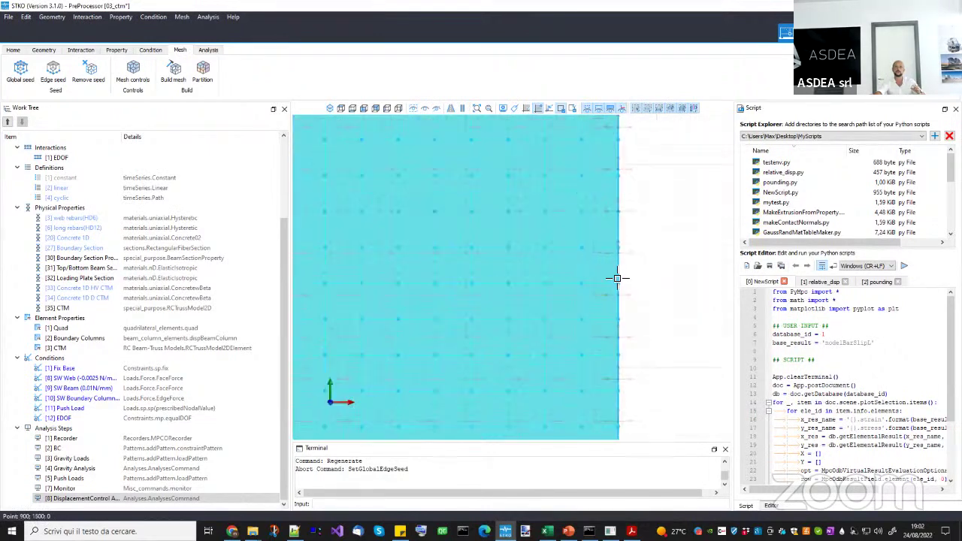
scroll(674, 328, "down", 3)
scroll(665, 319, "up", 4)
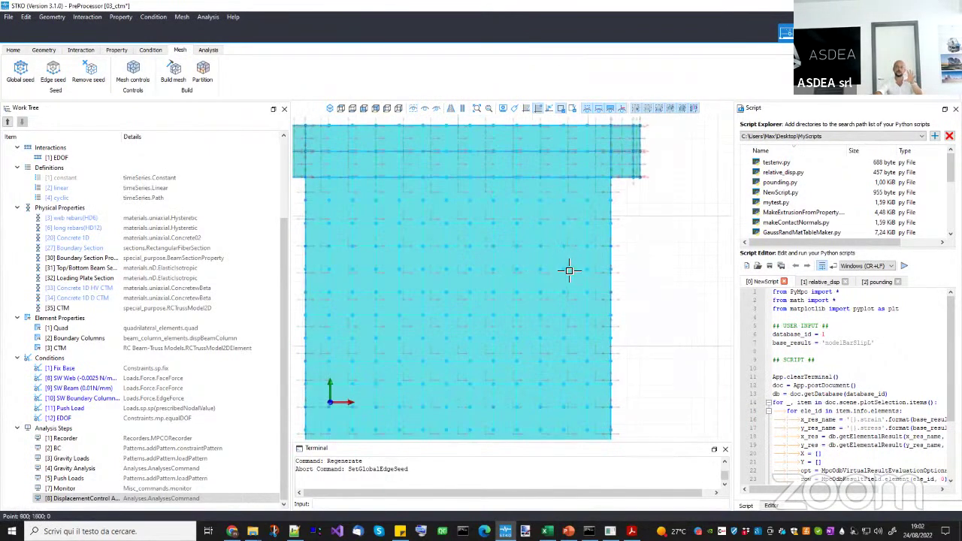
scroll(673, 297, "up", 2)
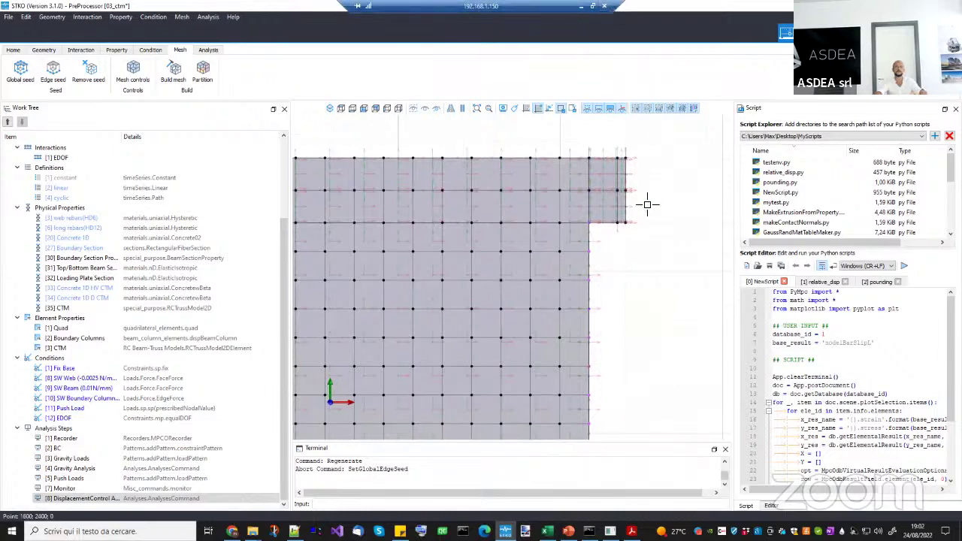
scroll(672, 264, "up", 3)
key("ctrl+a")
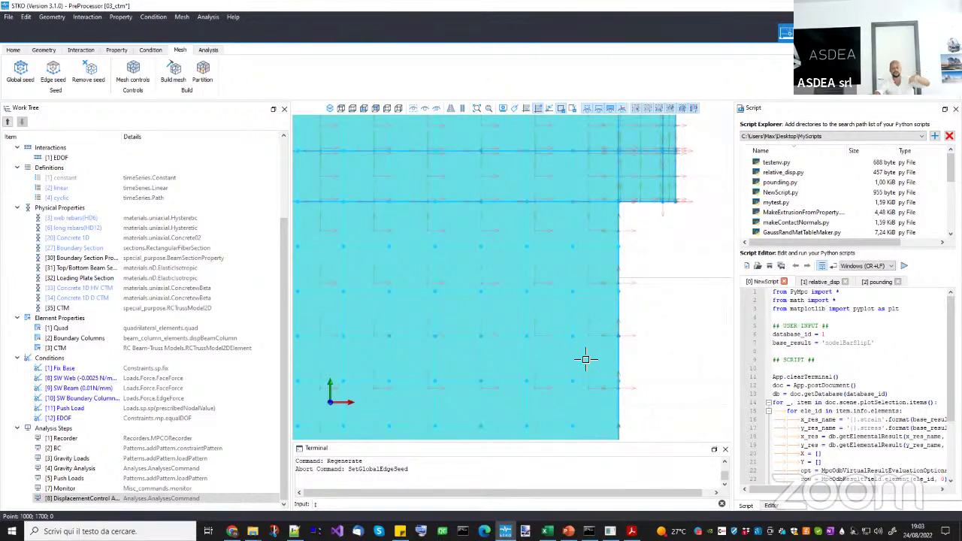
scroll(594, 359, "down", 1)
scroll(666, 345, "down", 2)
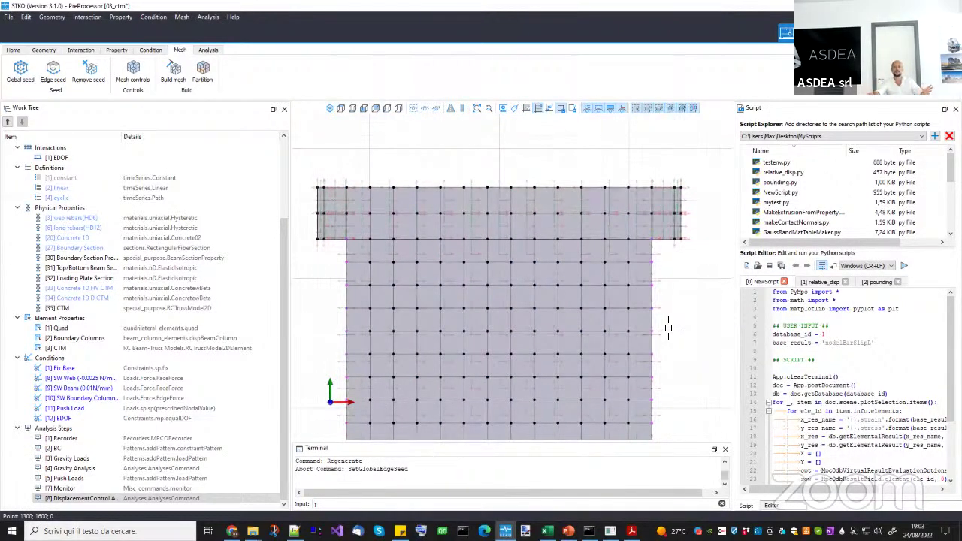
scroll(665, 331, "down", 2)
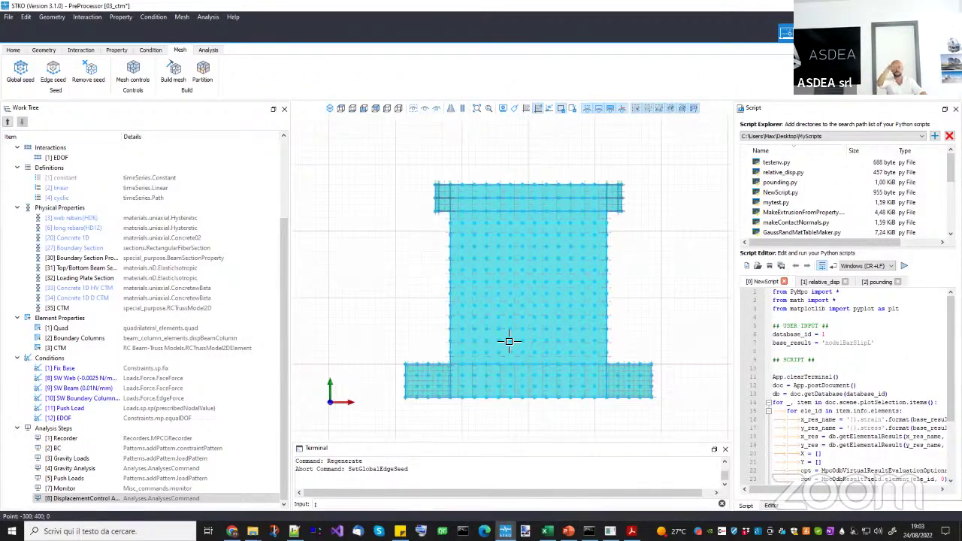
middle_click_drag(678, 315, 682, 327)
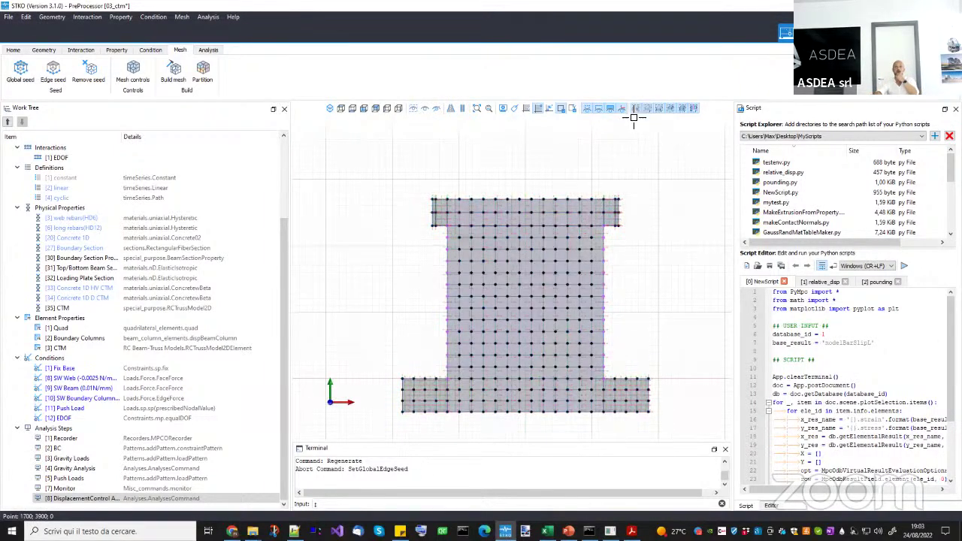
scroll(613, 346, "up", 2)
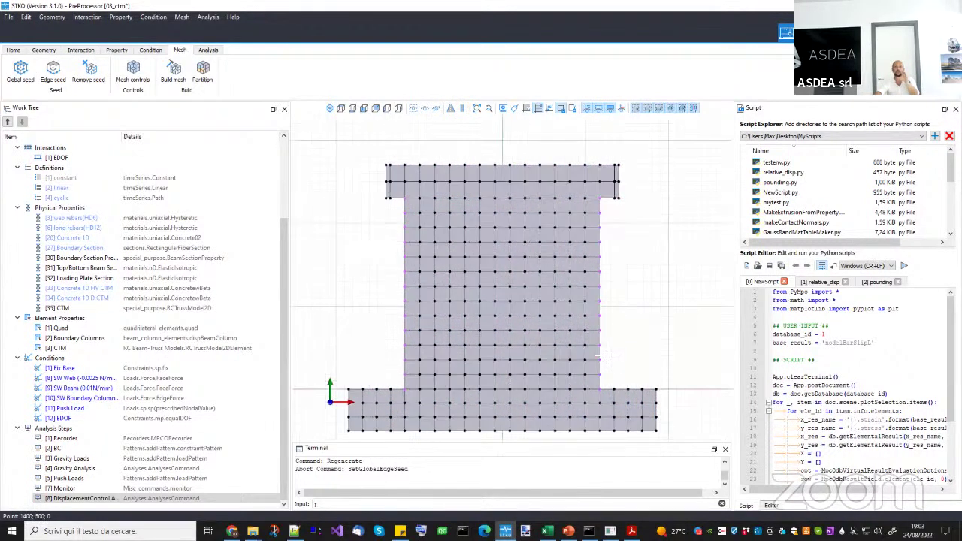
scroll(587, 347, "up", 2)
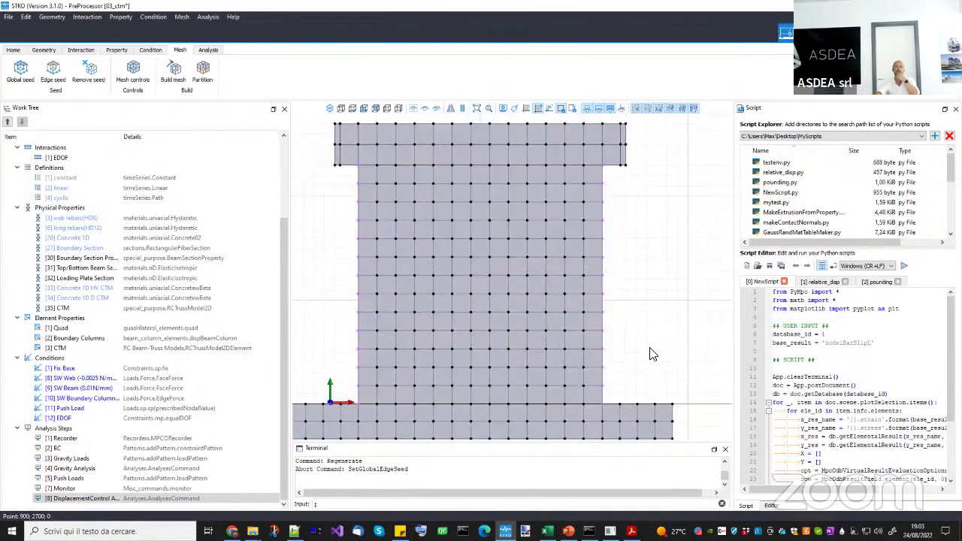
scroll(628, 229, "down", 2)
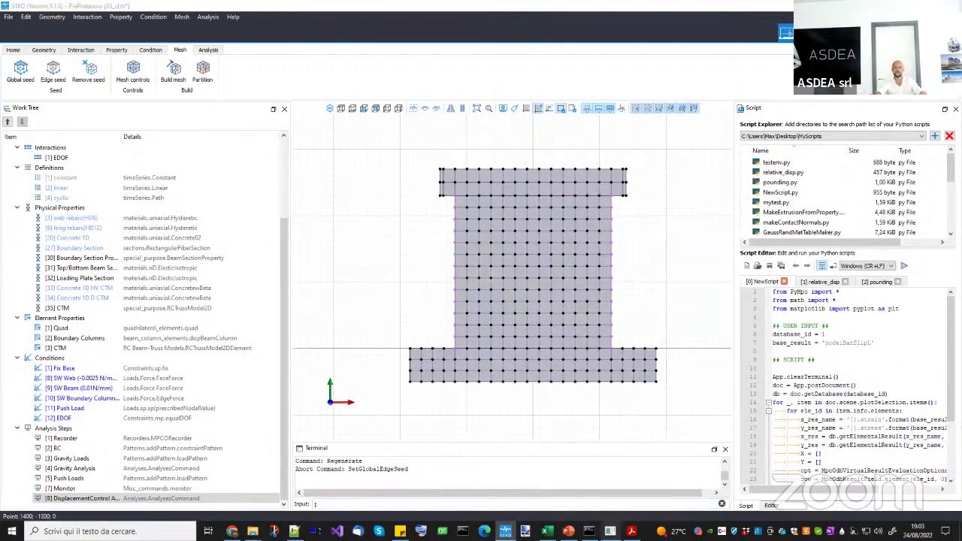
Close the STKO Monitor and command console windows left over from the earlier finished analysis.
left_click(611, 532)
left_click(664, 72)
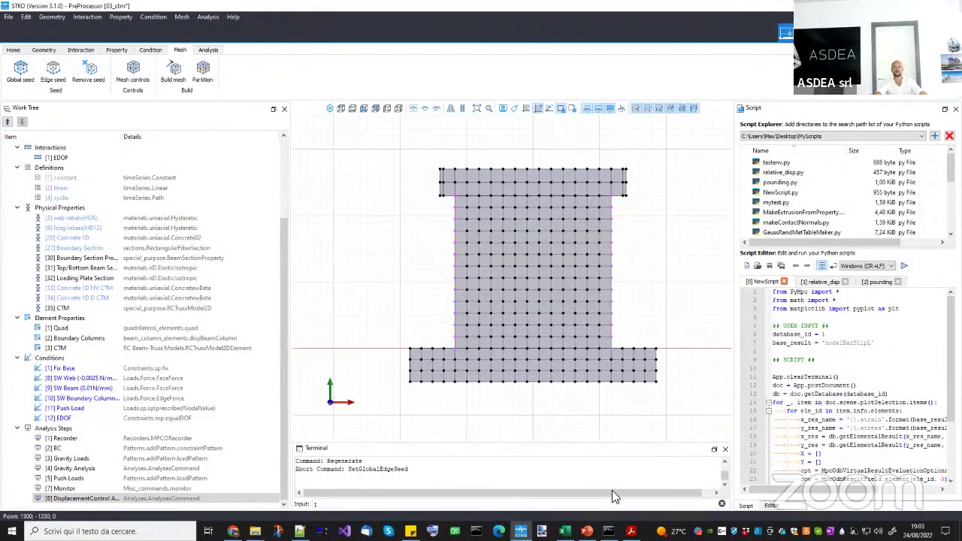
left_click(610, 531)
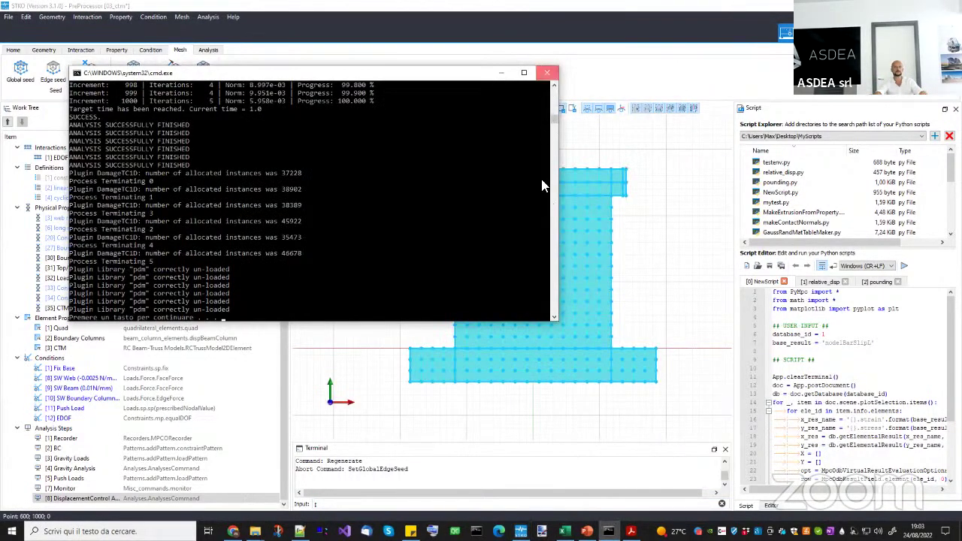
left_click(546, 73)
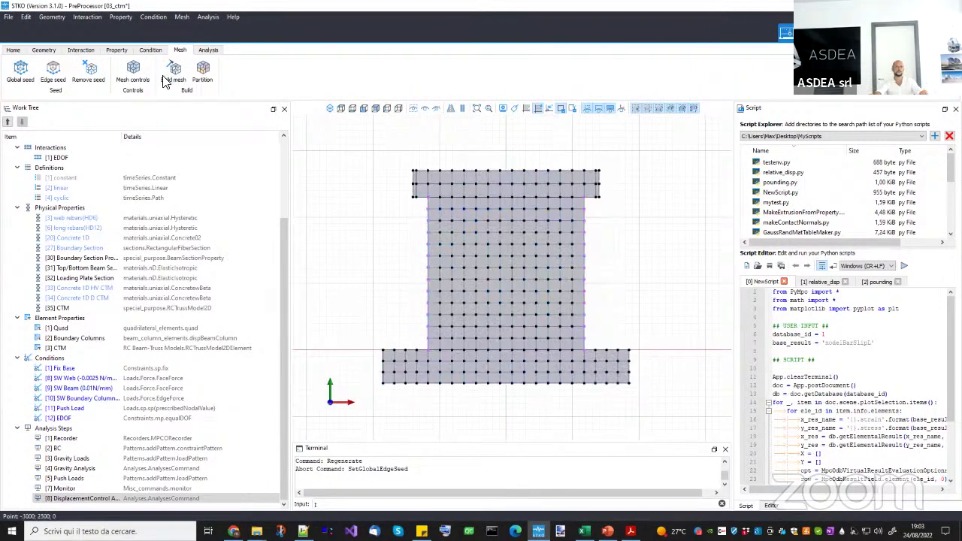
Review the DisplacementControl Analysis settings and close the editor without changes.
double_click(87, 498)
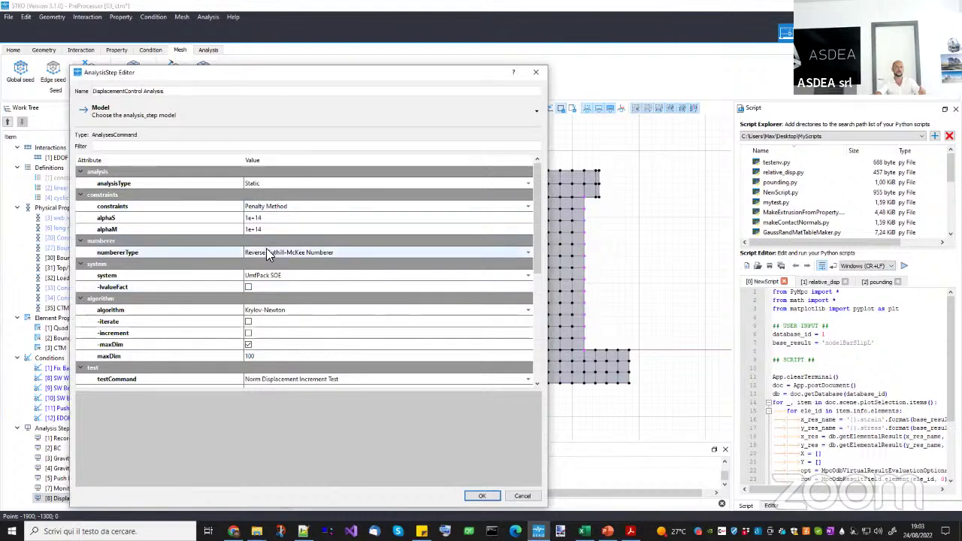
left_click(536, 72)
Set the solver to opensees (0) and run the analysis with 03_ctm as the output folder.
left_click(209, 49)
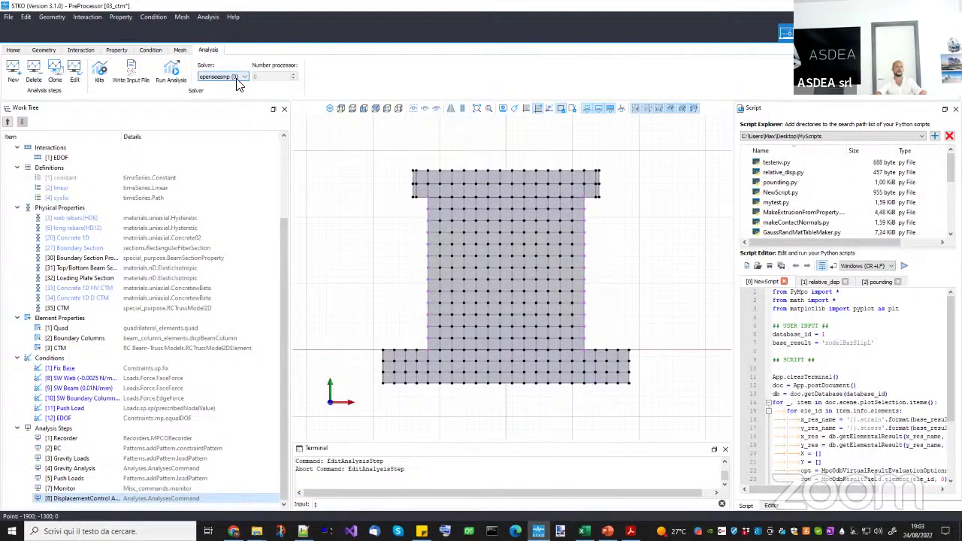
left_click(223, 76)
left_click(213, 110)
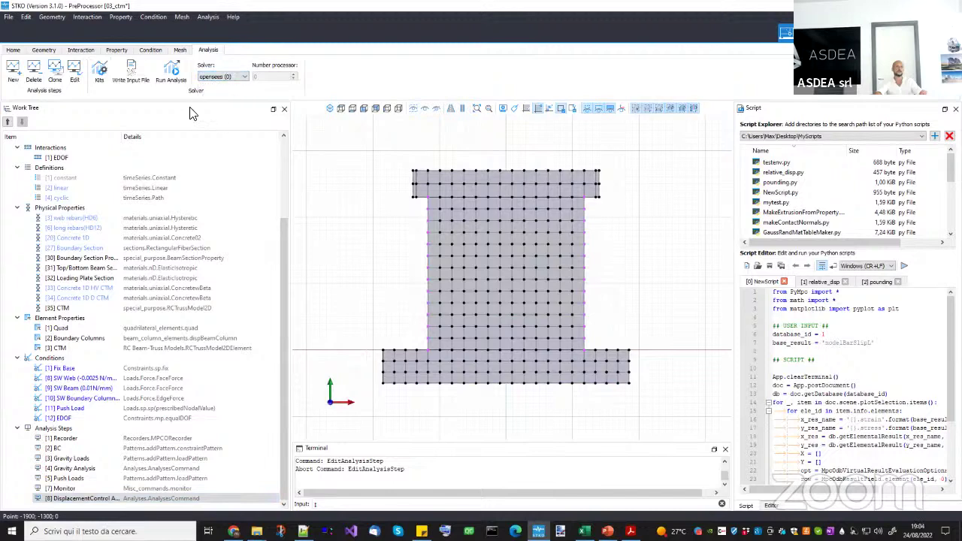
left_click(171, 72)
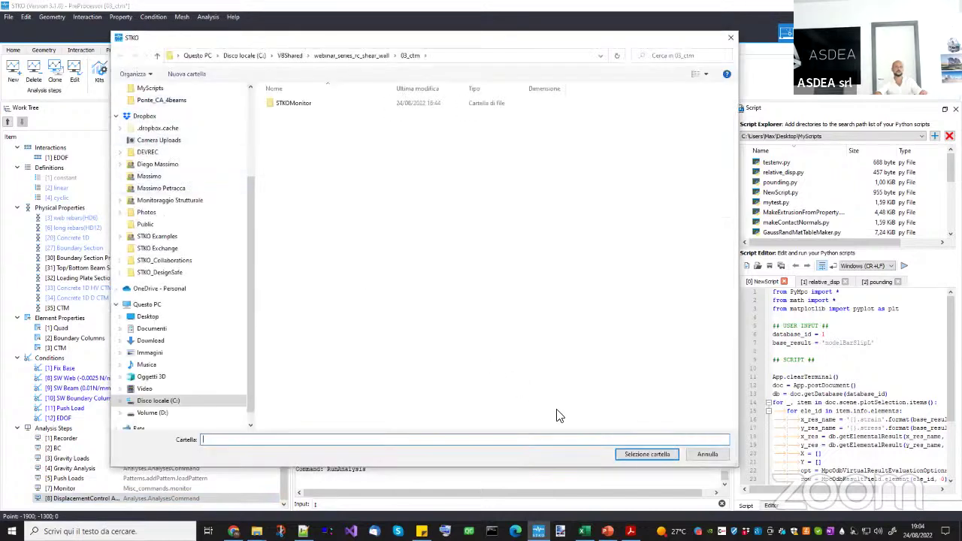
left_click(629, 455)
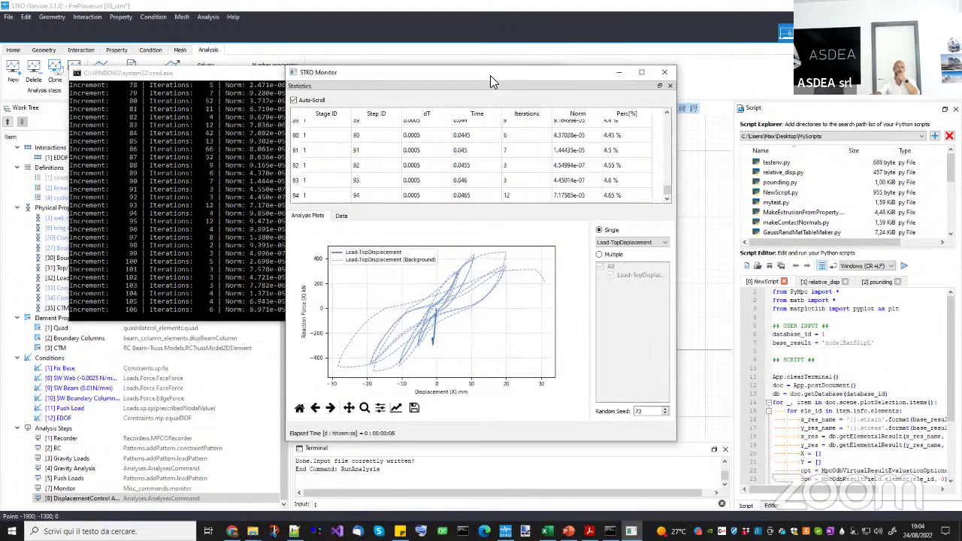
Move the STKO Monitor window clear of the console output and return to the model view with nothing selected.
left_click_drag(490, 76, 653, 81)
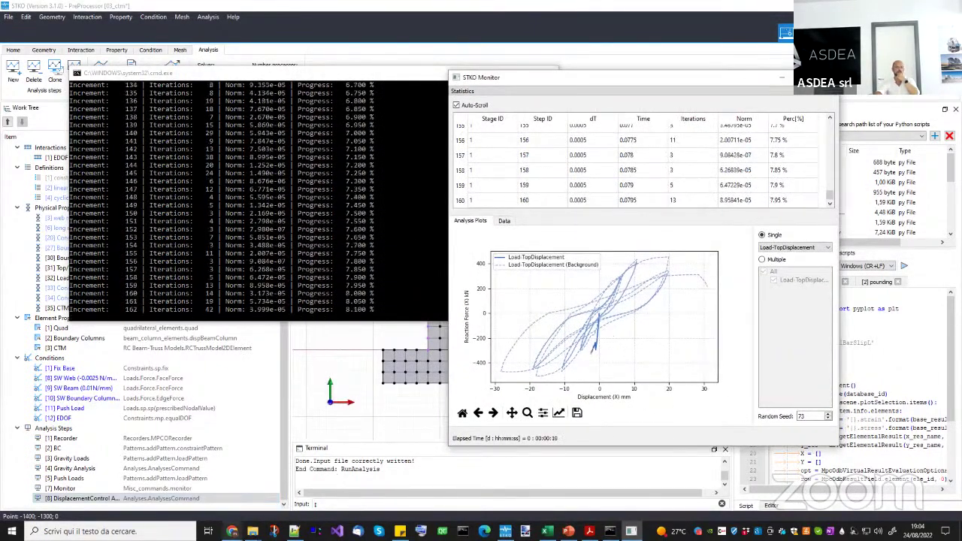
mouse_move(253, 531)
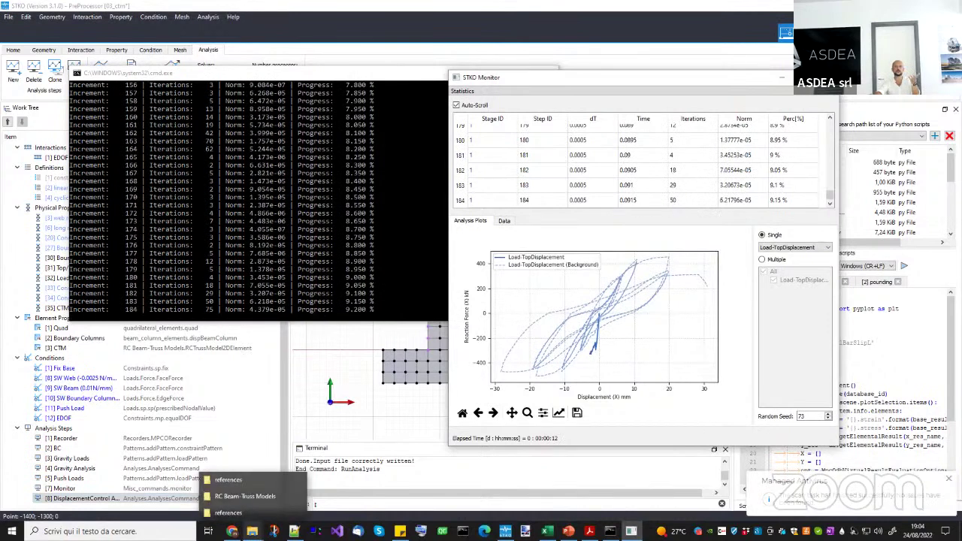
left_click(370, 392)
left_click(482, 323)
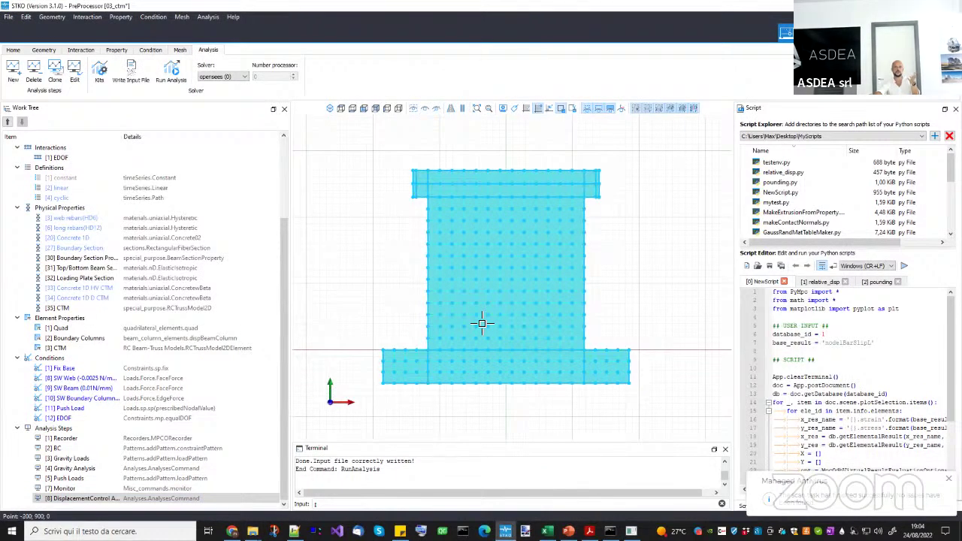
key("Escape")
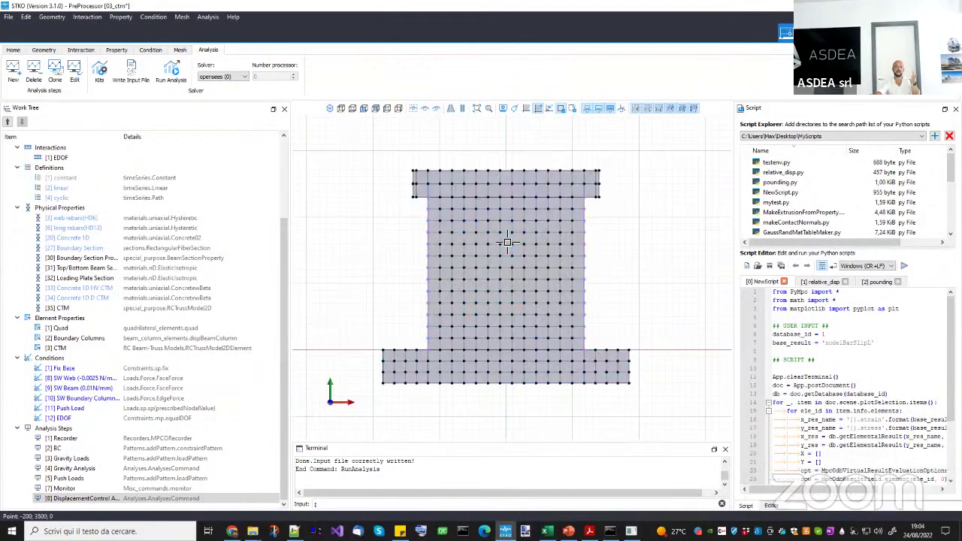
Switch to the references window of File Explorer and go up to the webinar_series_rc_shear_wall folder.
left_click(252, 531)
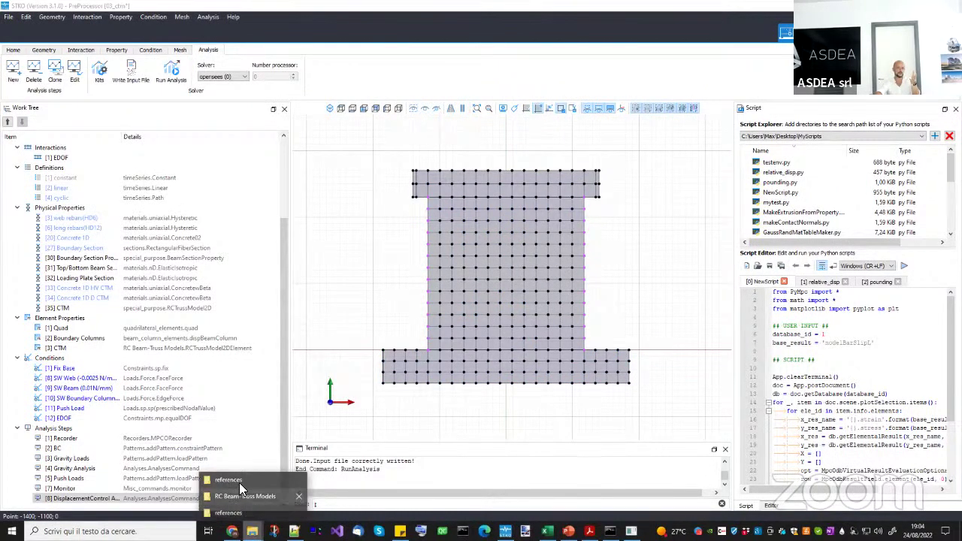
left_click(239, 483)
left_click(385, 101)
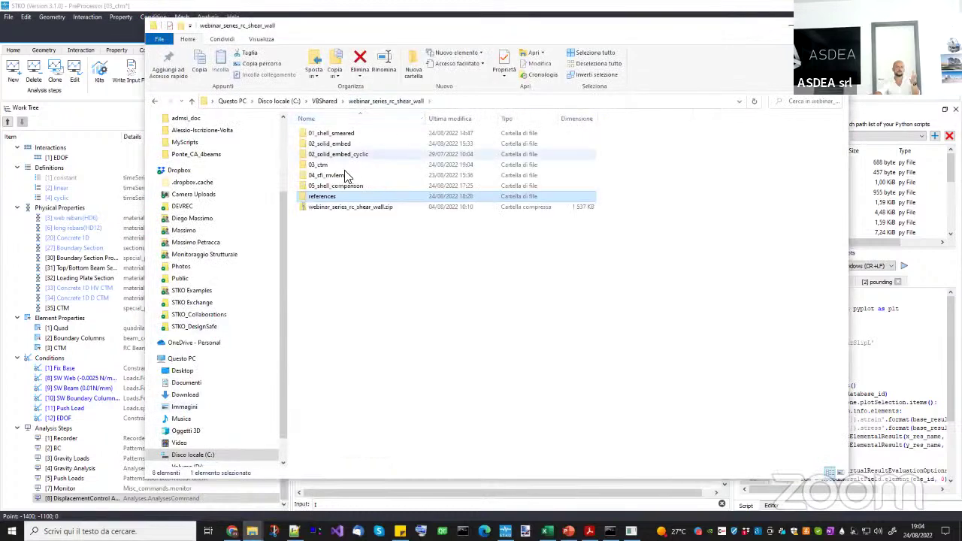
Open the elements.tcl file from the 03_ctm folder in the text editor.
double_click(335, 166)
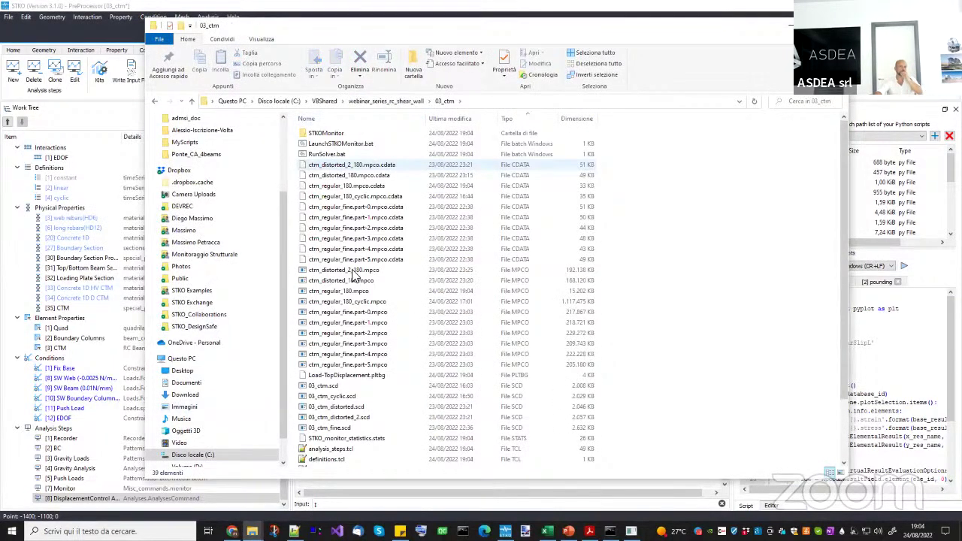
scroll(342, 360, "down", 3)
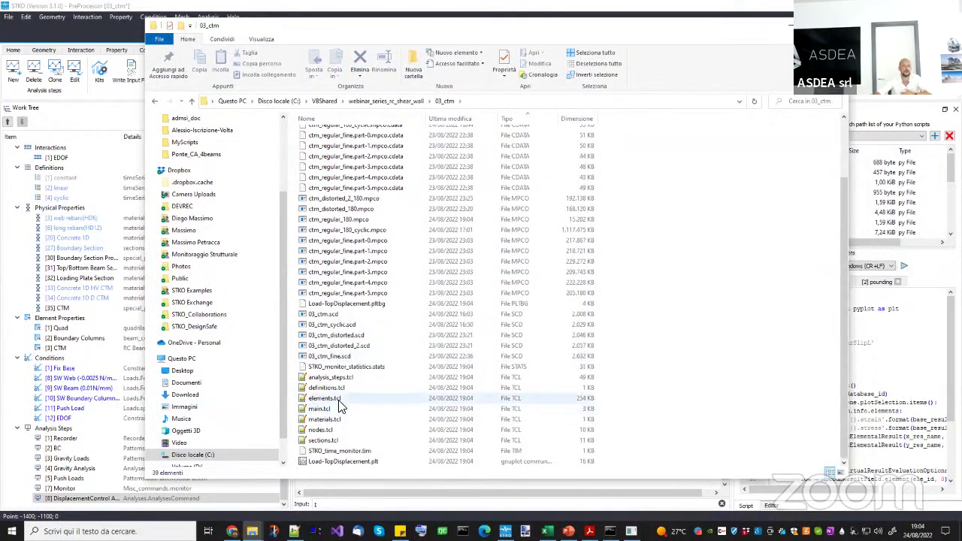
double_click(338, 400)
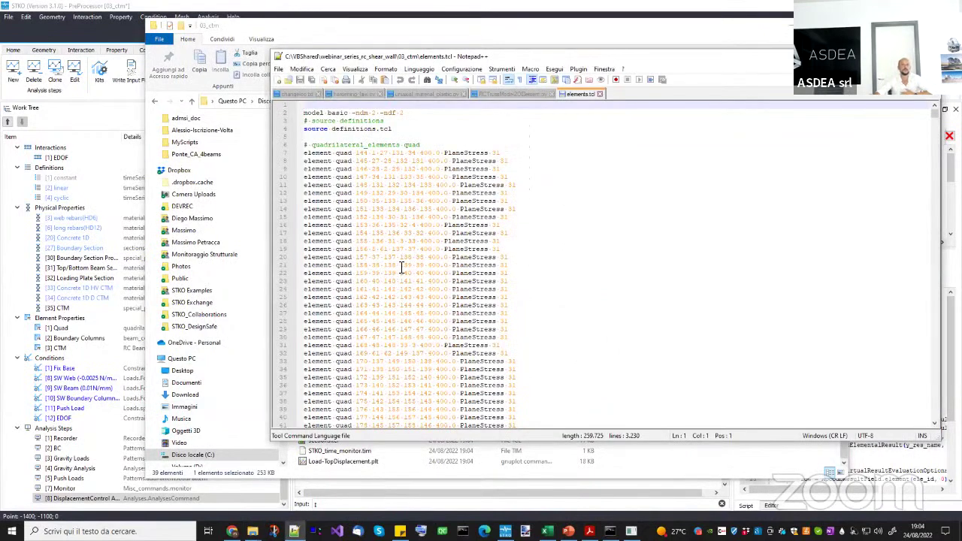
Locate the RCTrussModel2DElement 207 block in elements.tcl and highlight its element name and number.
scroll(399, 255, "down", 18)
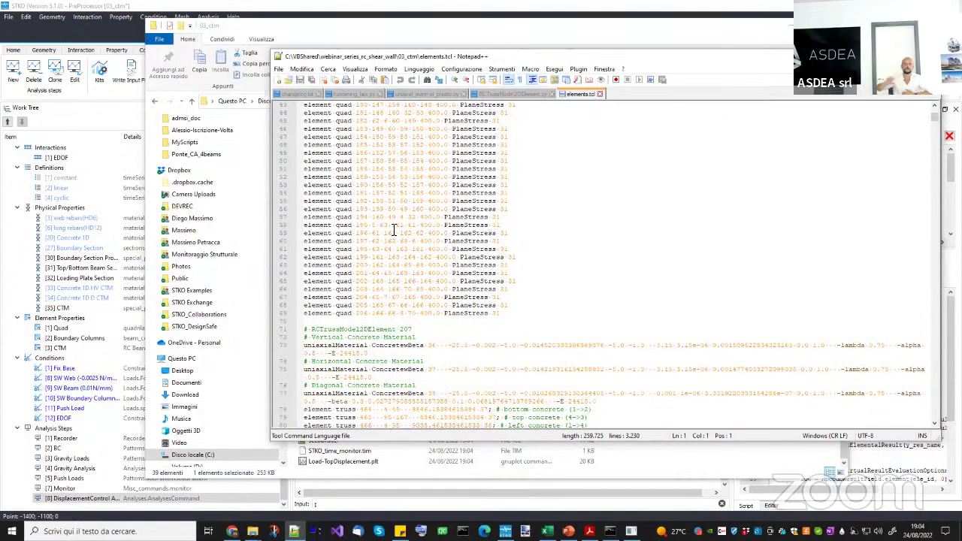
scroll(453, 297, "down", 5)
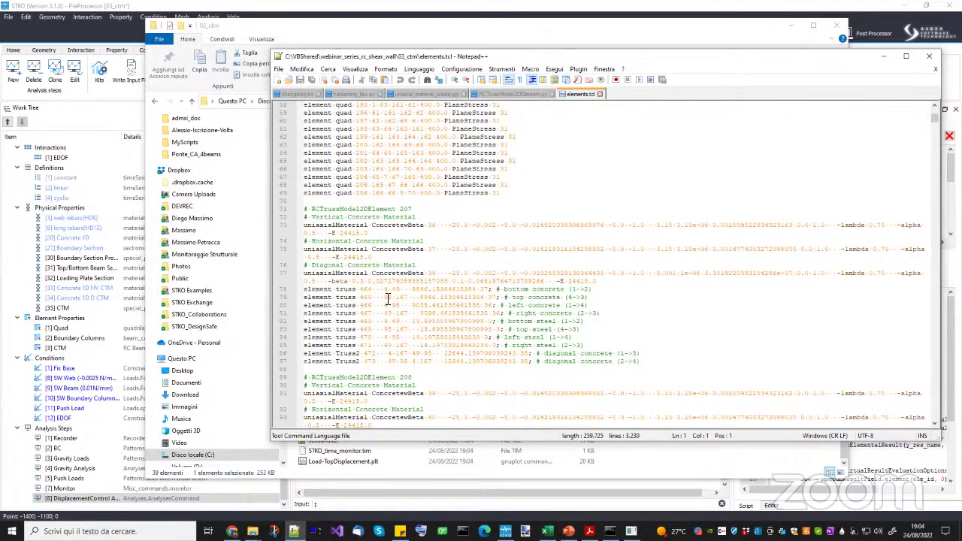
double_click(330, 211)
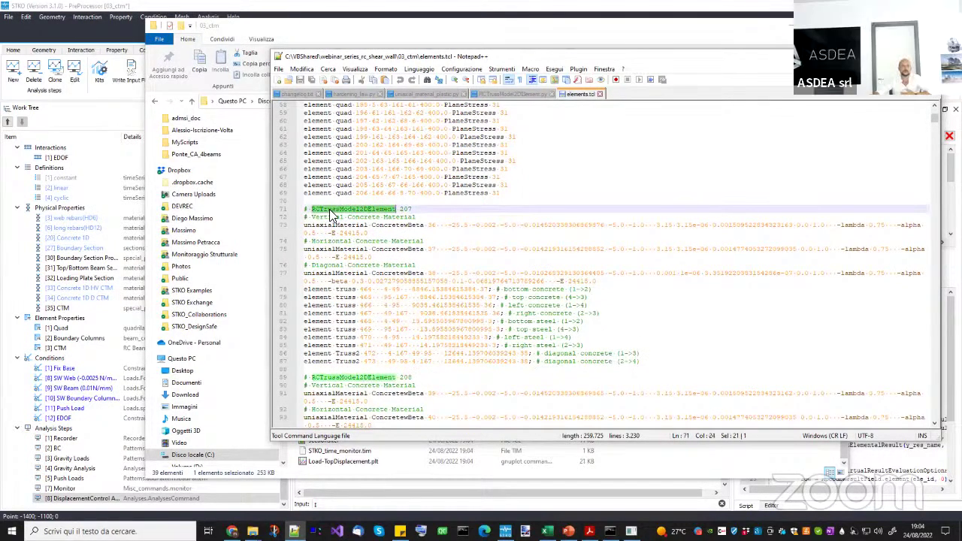
scroll(346, 212, "down", 1)
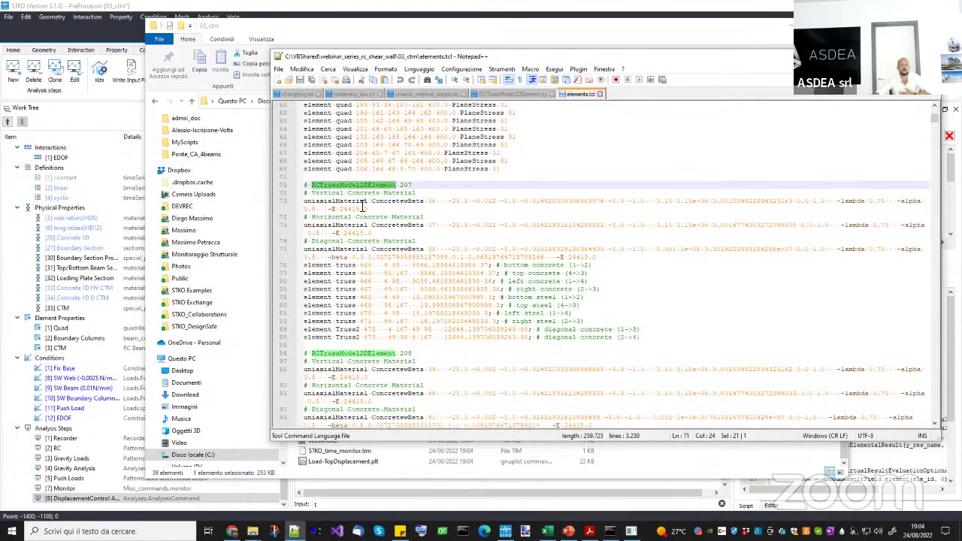
double_click(405, 184)
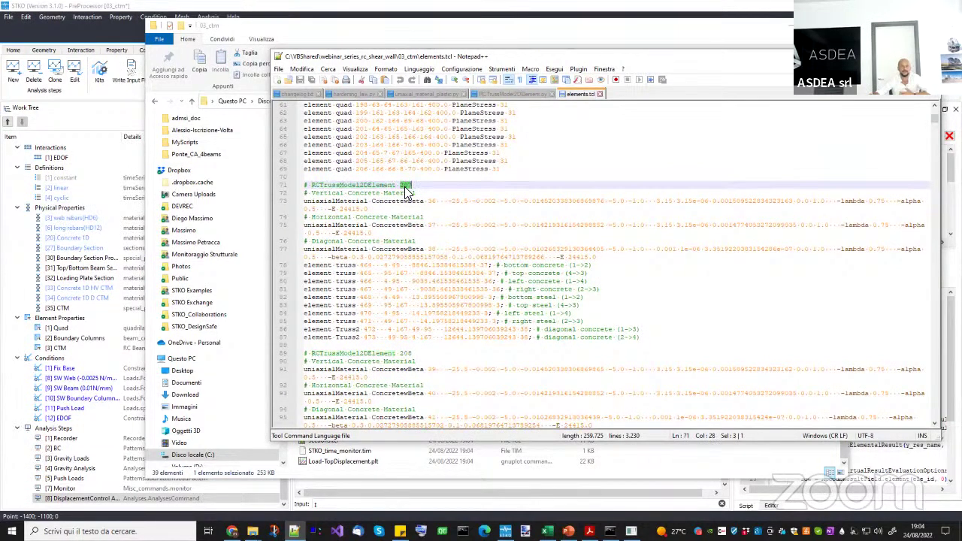
Examine the bottom concrete truss line of element 207 and match its material tag 37 to the horizontal concrete material definition.
left_click_drag(306, 268, 511, 282)
left_click(508, 281)
left_click_drag(591, 266, 506, 266)
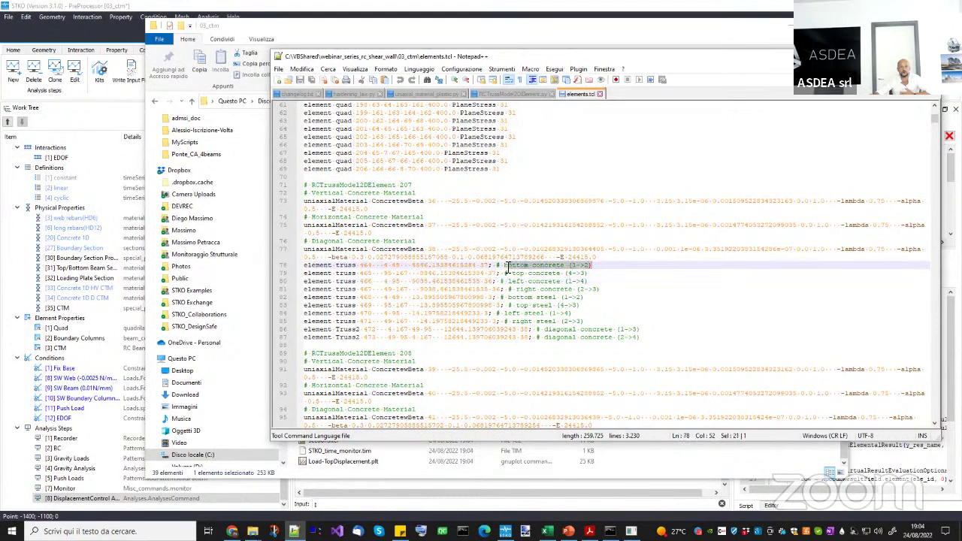
left_click(570, 266)
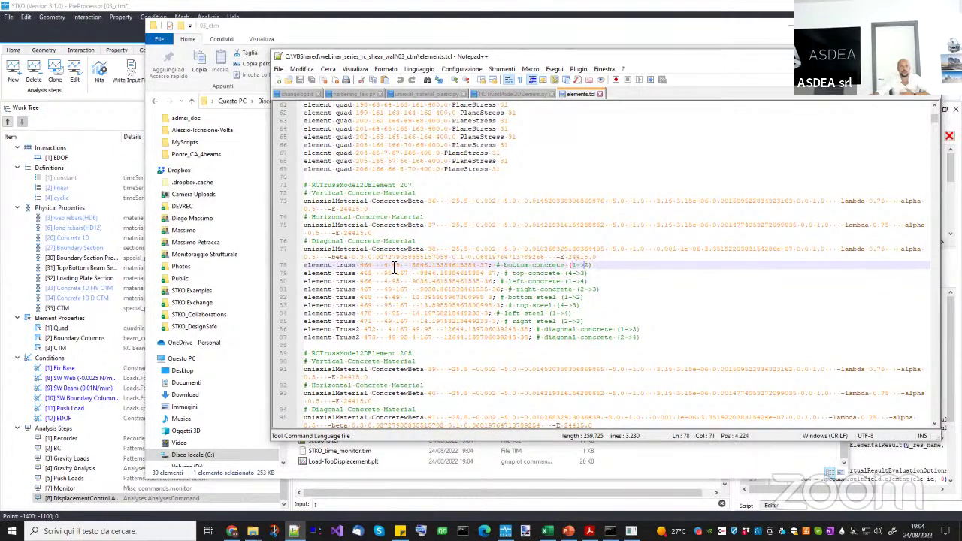
left_click_drag(385, 267, 482, 267)
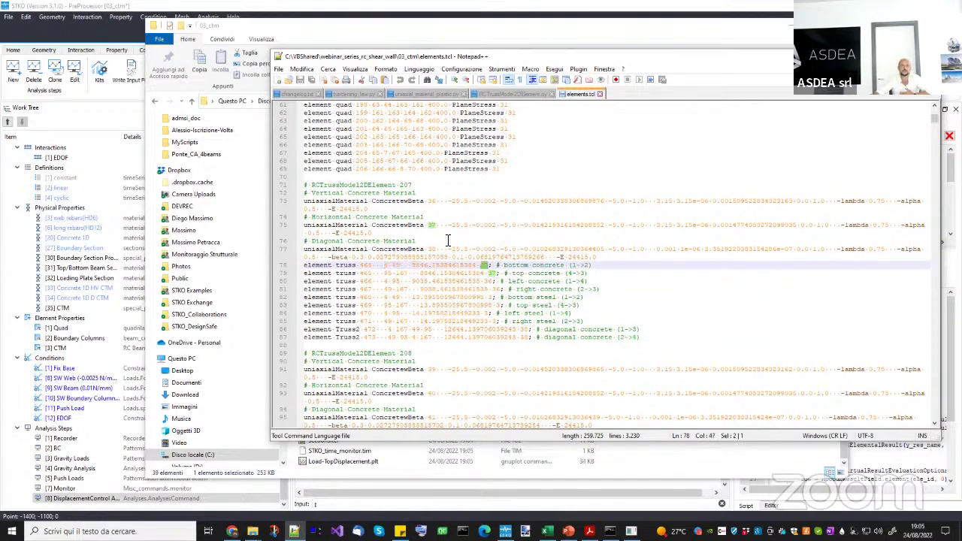
left_click(396, 226)
left_click_drag(308, 225, 370, 225)
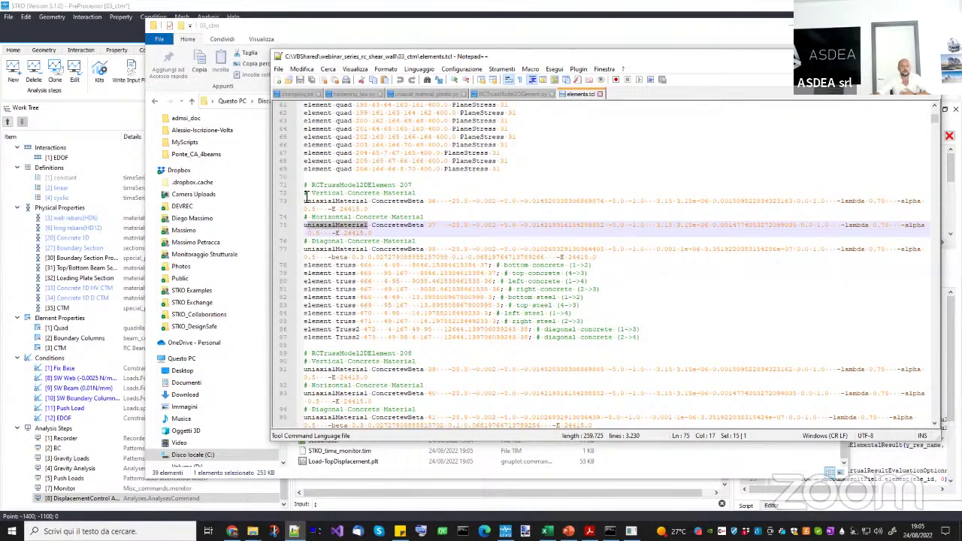
Review the vertical, horizontal and diagonal concrete material definitions of element 207 and the truss lines below them.
left_click_drag(306, 195, 423, 202)
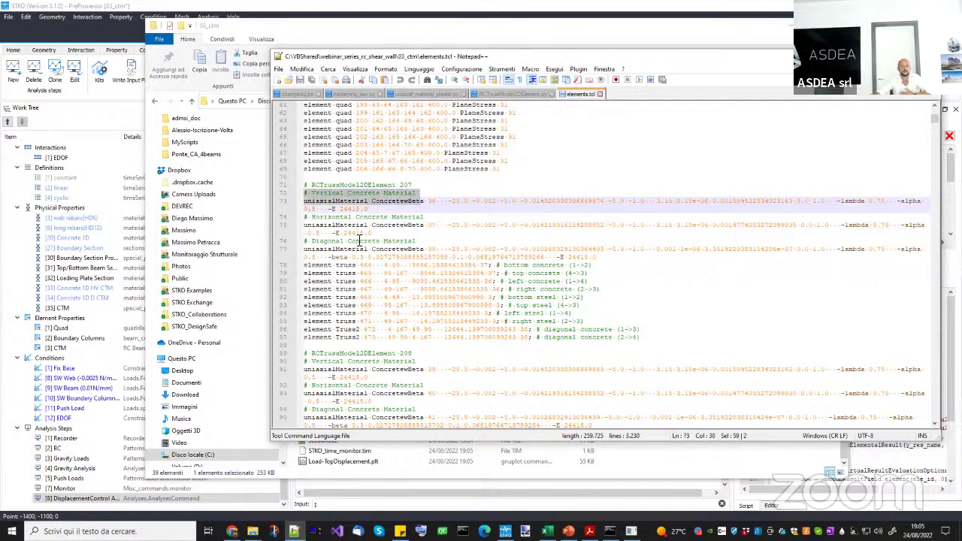
left_click_drag(314, 263, 533, 308)
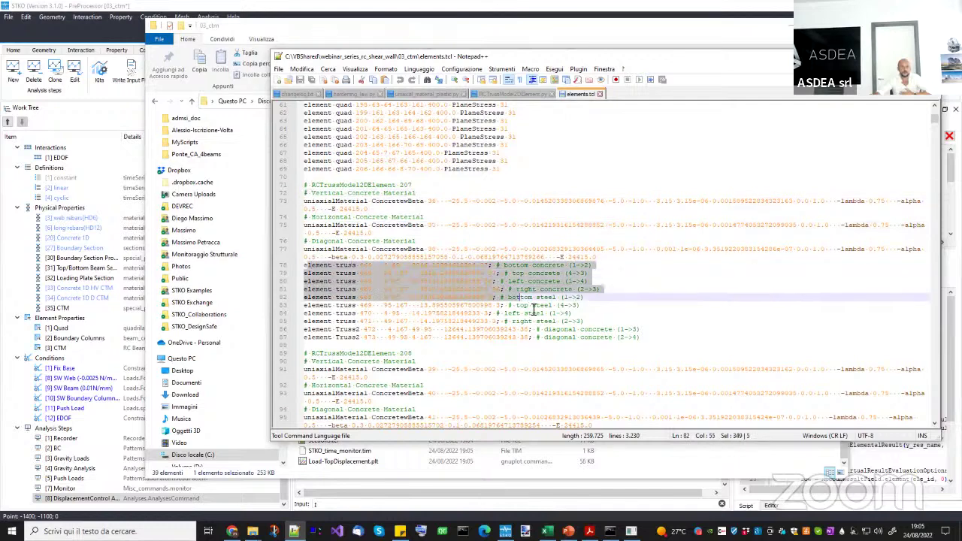
double_click(398, 201)
left_click(355, 218)
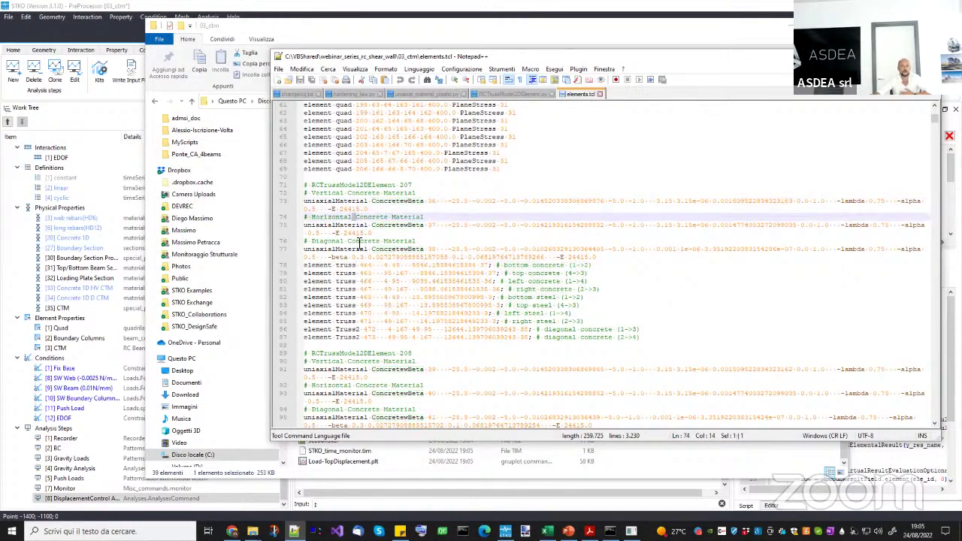
double_click(358, 248)
left_click(371, 273)
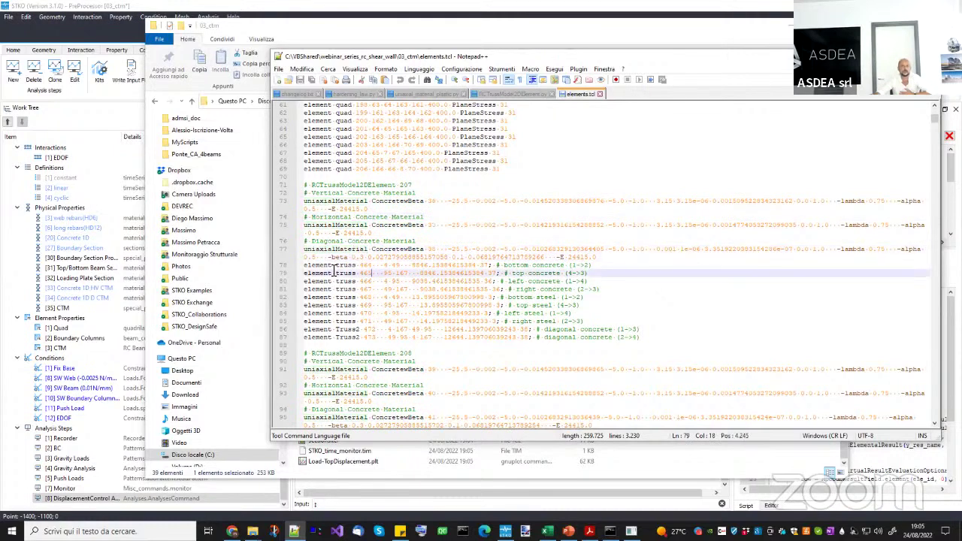
Go through the concrete and steel truss lines of element 207, ending with its two diagonal Truss2 lines.
left_click(515, 267)
left_click(519, 282)
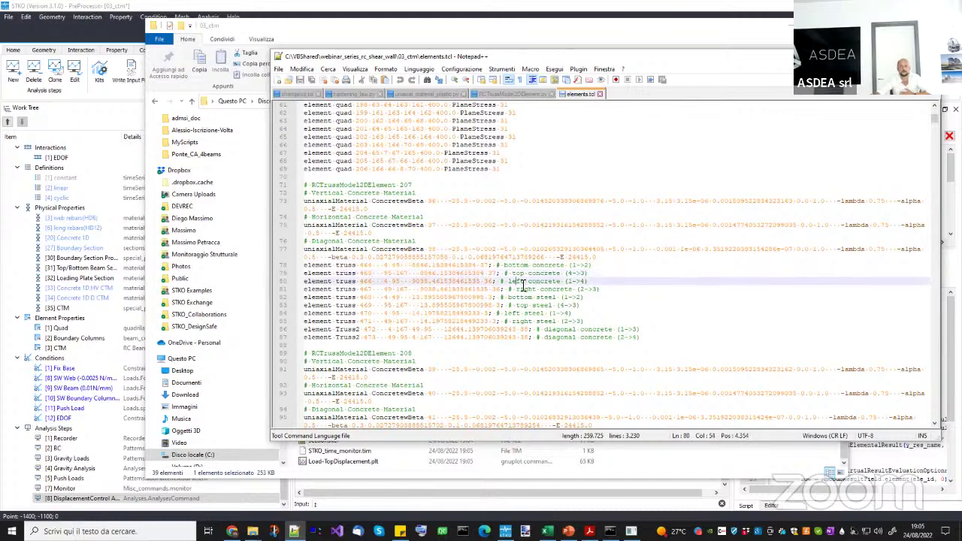
left_click(517, 299)
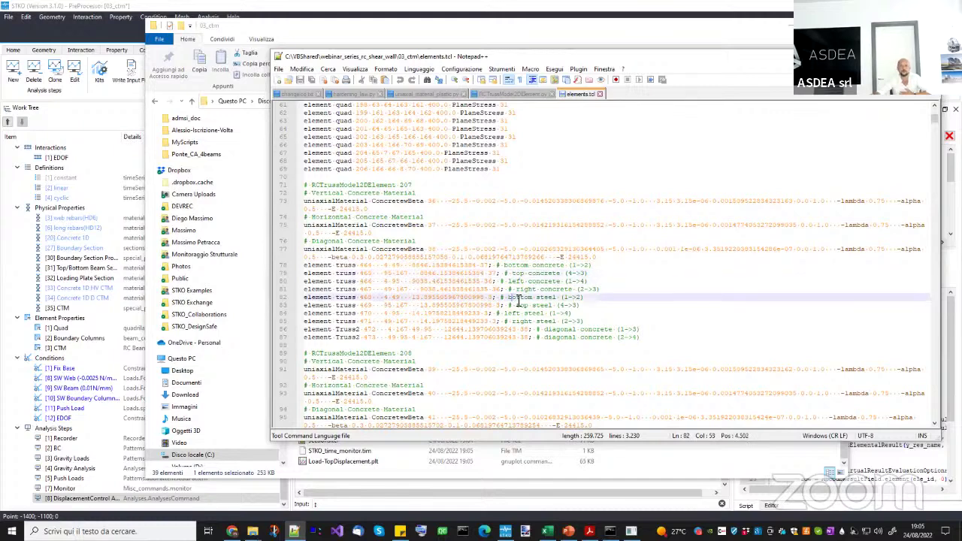
left_click(518, 306)
left_click(518, 314)
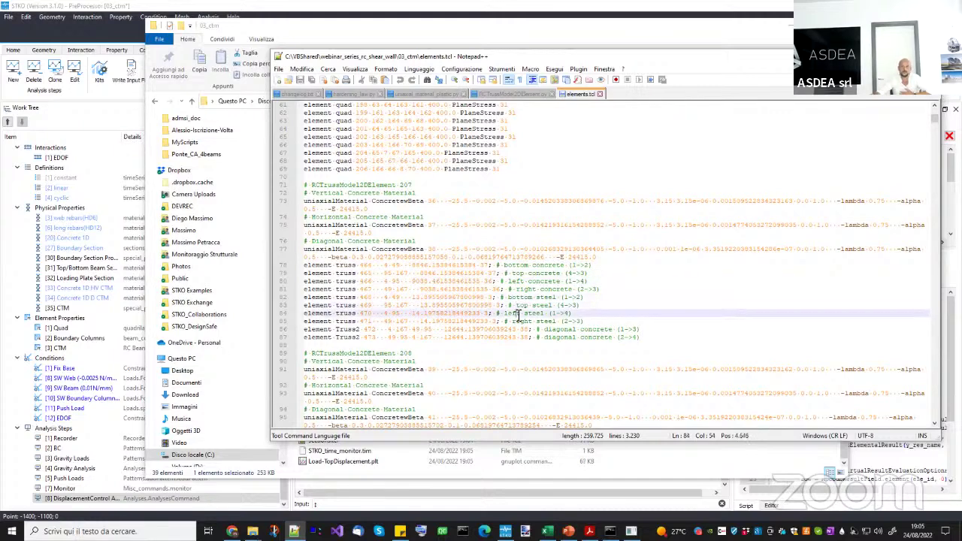
left_click_drag(651, 344, 380, 333)
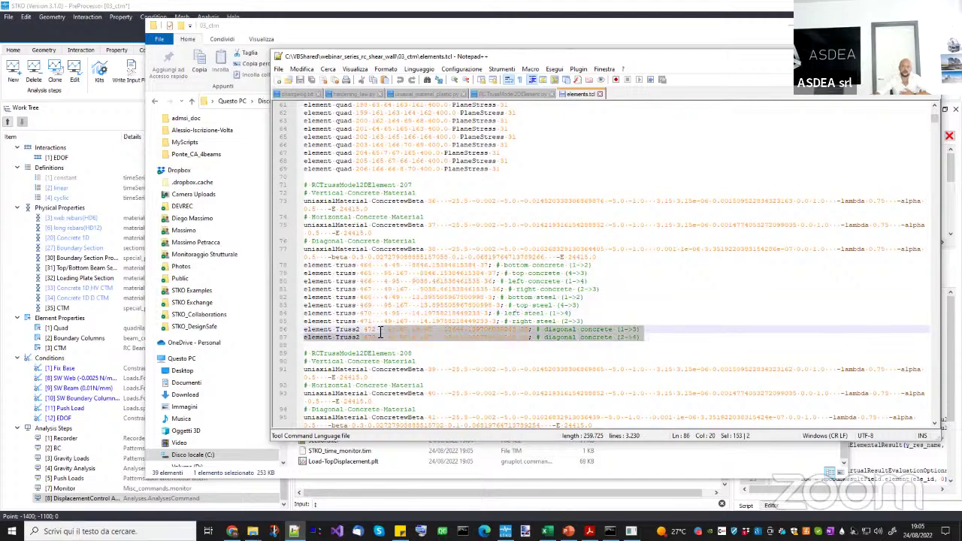
Examine the area values on the bottom steel and left steel truss lines of element 207.
left_click(426, 314)
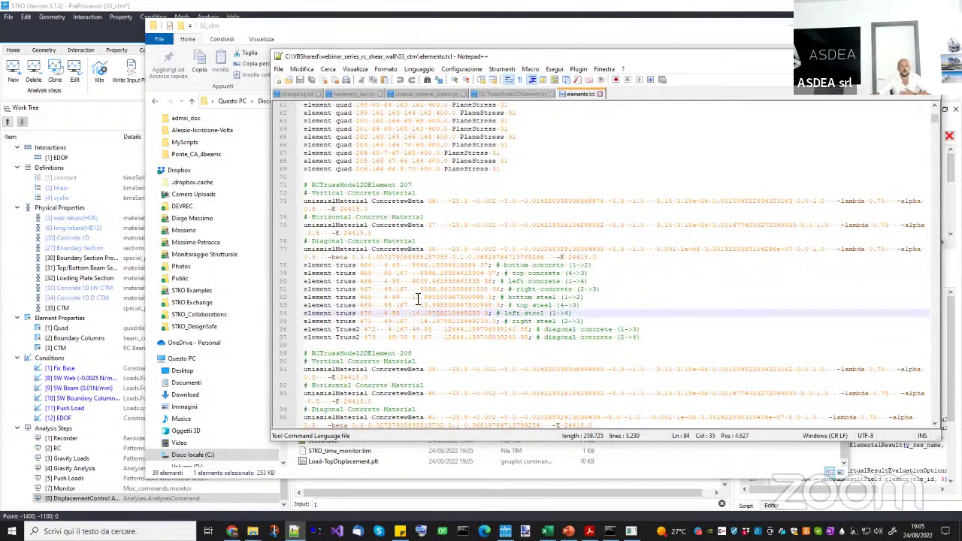
double_click(414, 297)
double_click(416, 312)
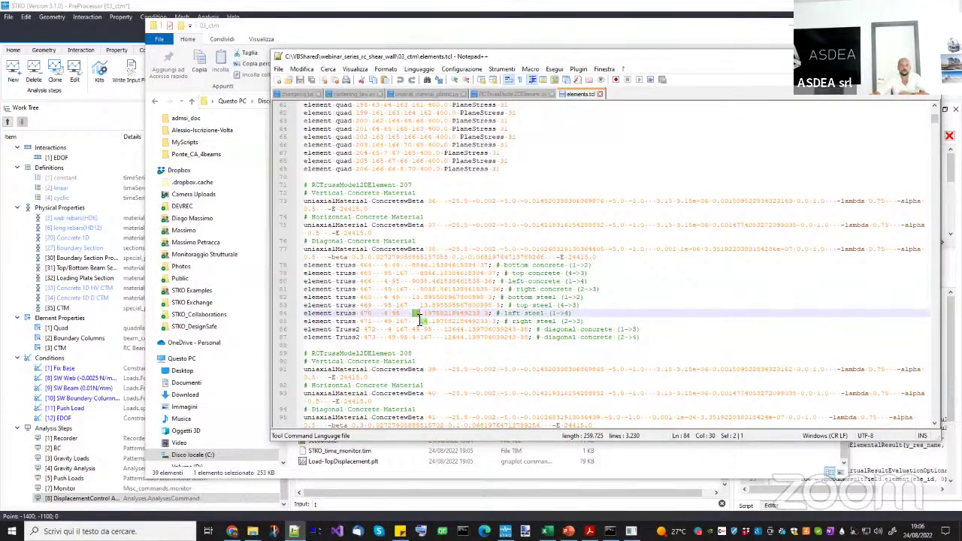
Highlight the material and truss definitions in the RCTrussModel2DElement 208 and 209 blocks to compare them.
left_click(600, 316)
scroll(600, 316, "down", 5)
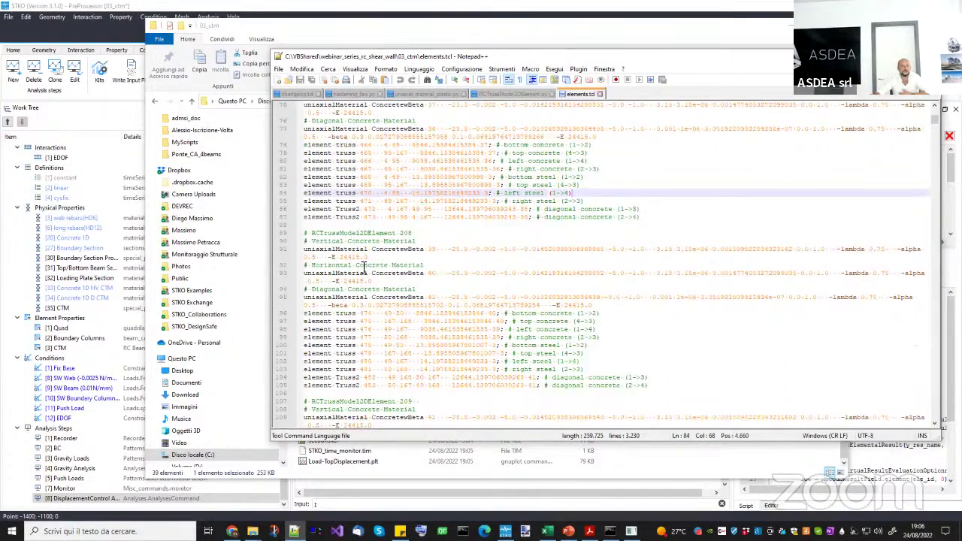
left_click_drag(653, 385, 353, 248)
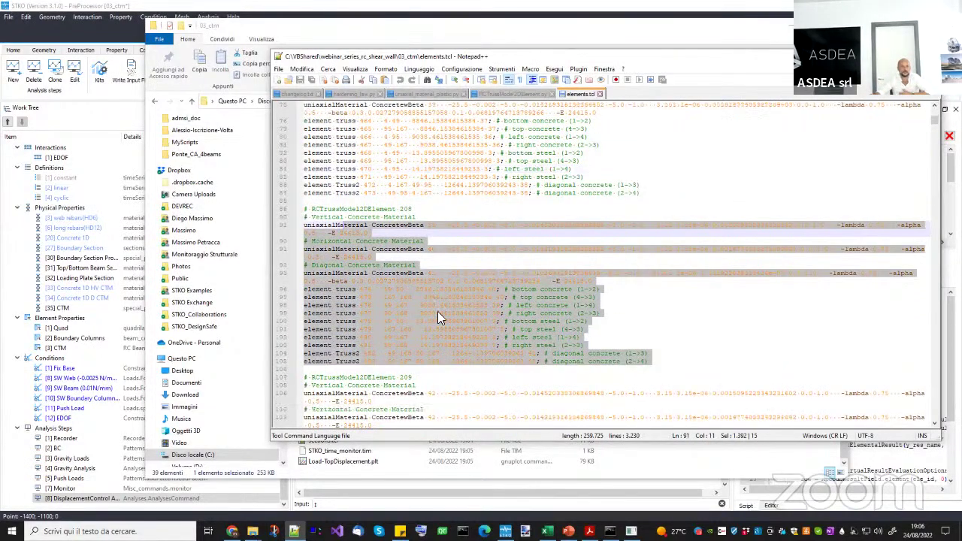
scroll(612, 389, "down", 6)
left_click_drag(613, 389, 320, 277)
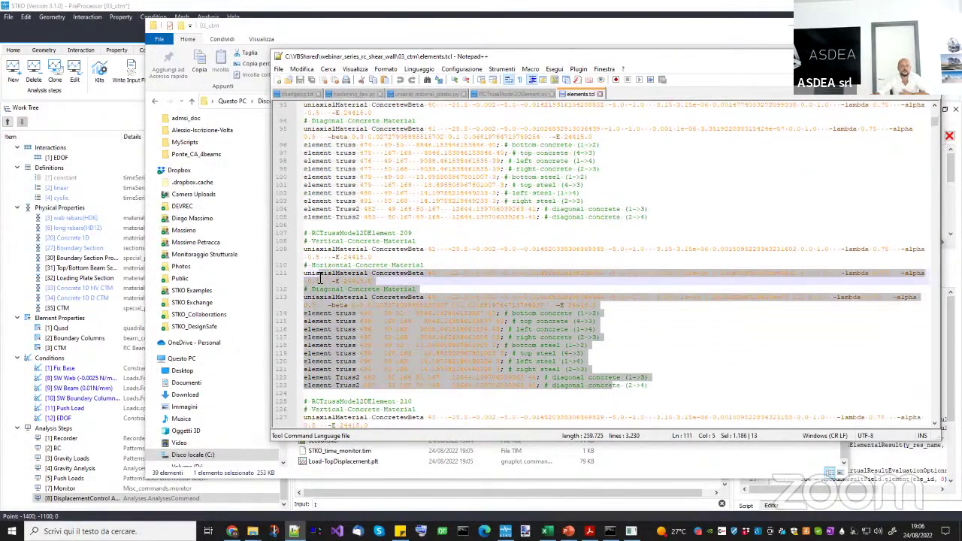
Switch to STKO and check the CTM physical property's concrete and rebar settings without changes, leaving the CTM element property selected.
left_click(114, 348)
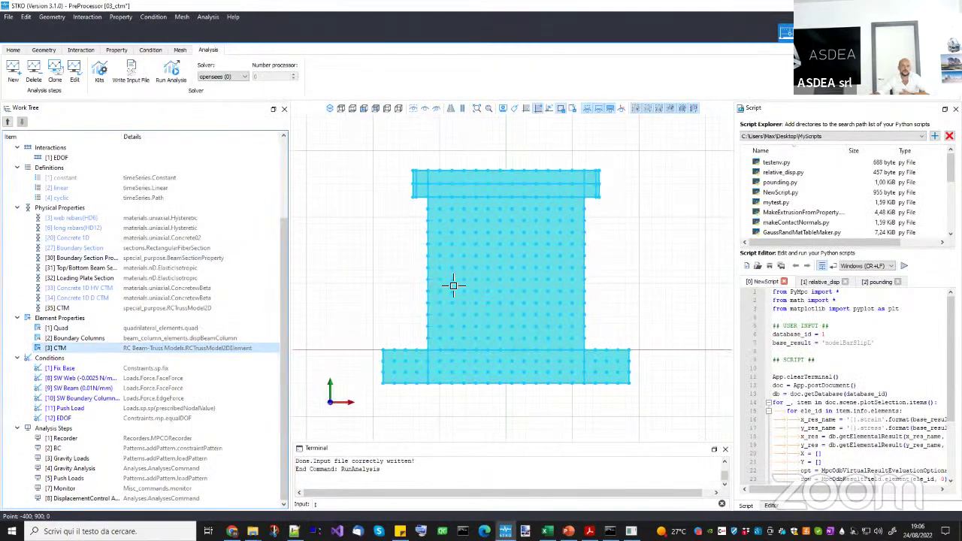
left_click(406, 334)
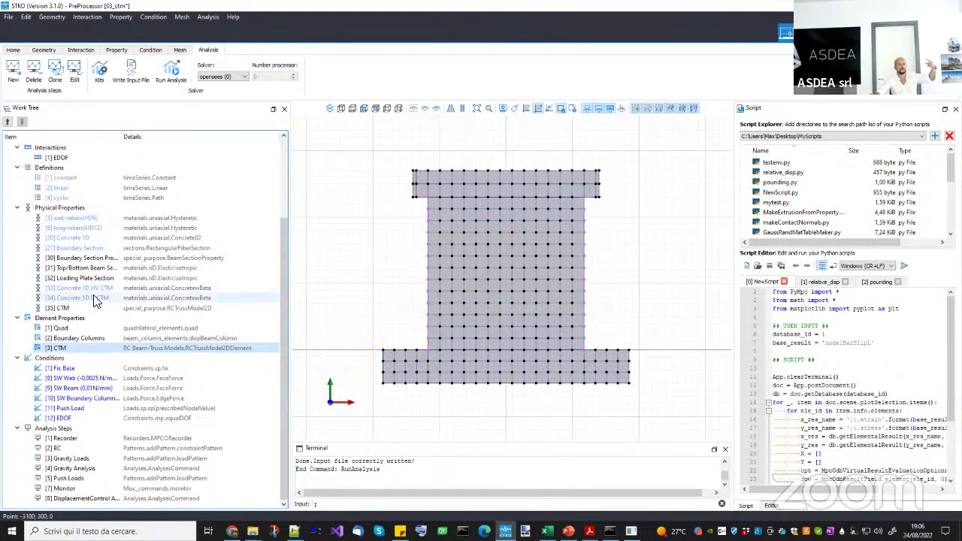
double_click(88, 308)
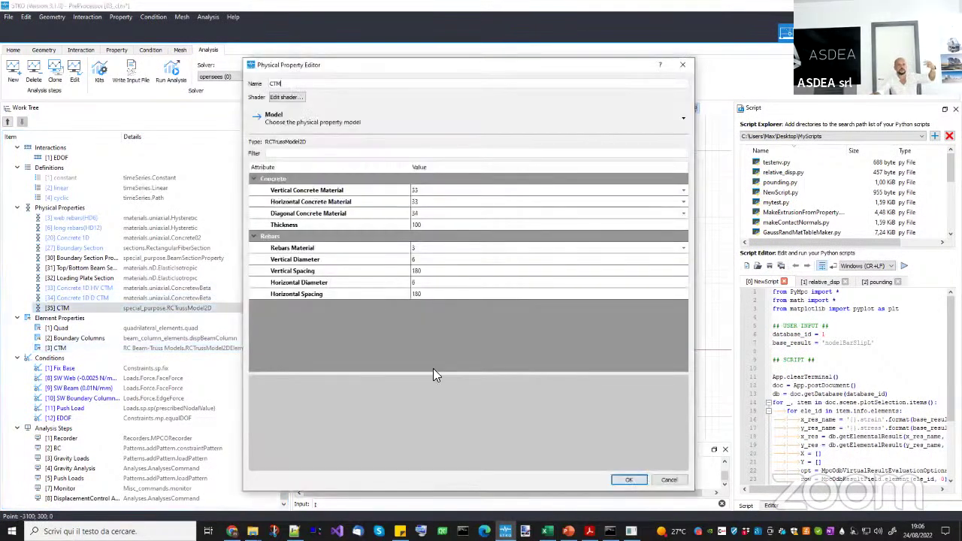
left_click(668, 479)
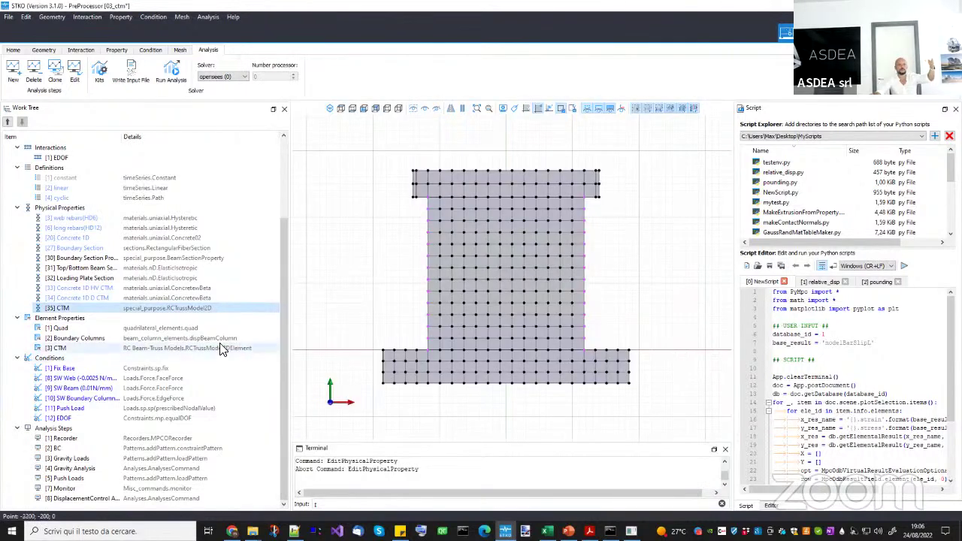
left_click(242, 348)
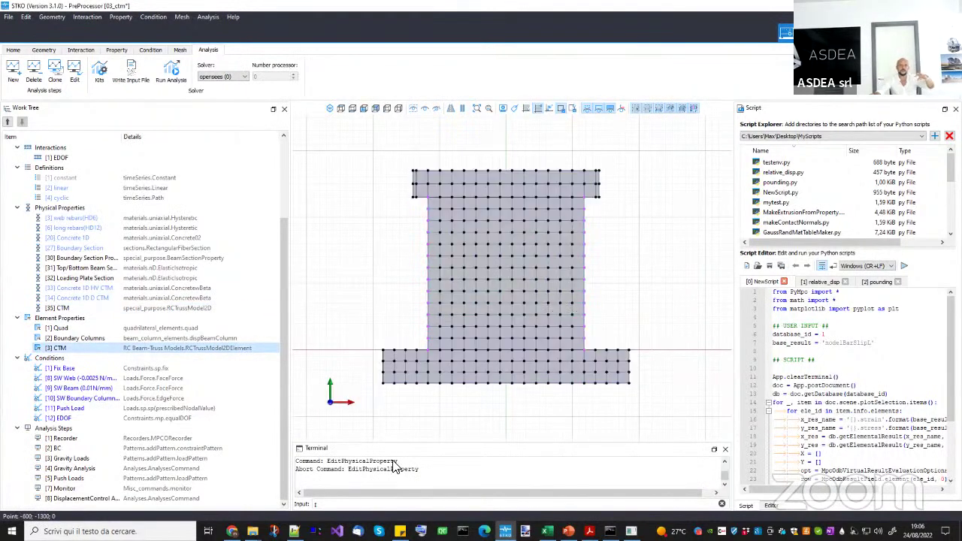
Return to elements.tcl in Notepad++ and highlight the whole RCTrussModel2DElement 208 definition, from its materials to its diagonal trusses.
key("alt+Tab")
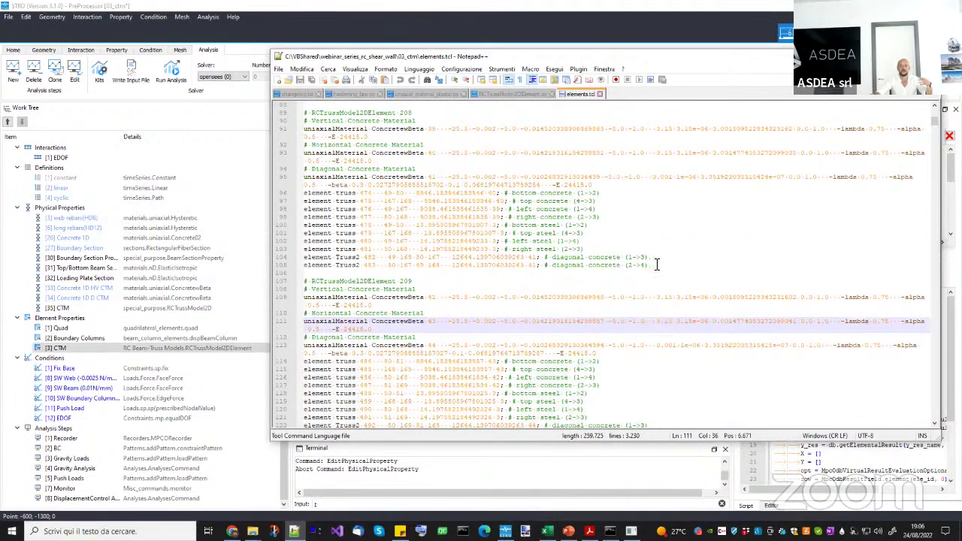
left_click_drag(656, 264, 316, 134)
left_click(618, 258)
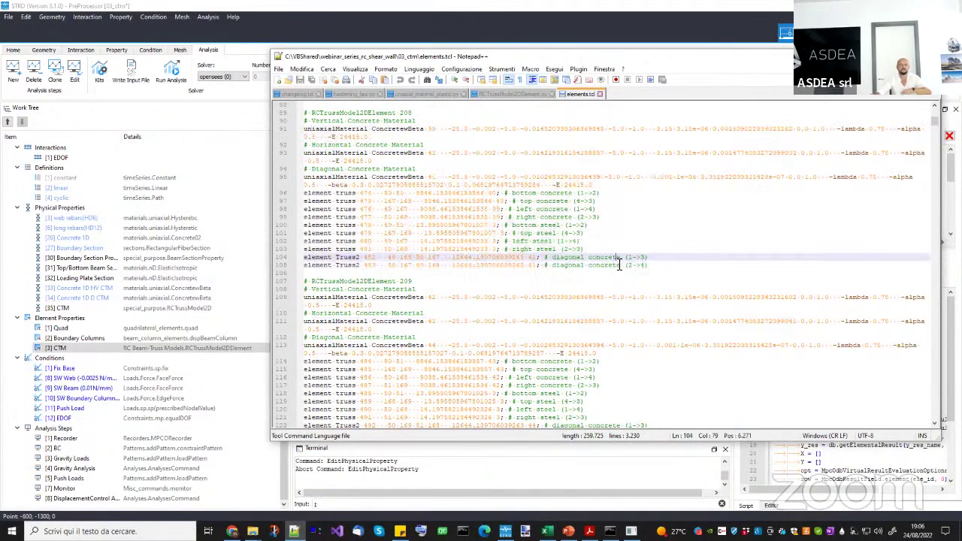
Check the analysis progress in the solver console and the load-displacement plot in STKO Monitor, then minimize the monitor.
left_click(610, 531)
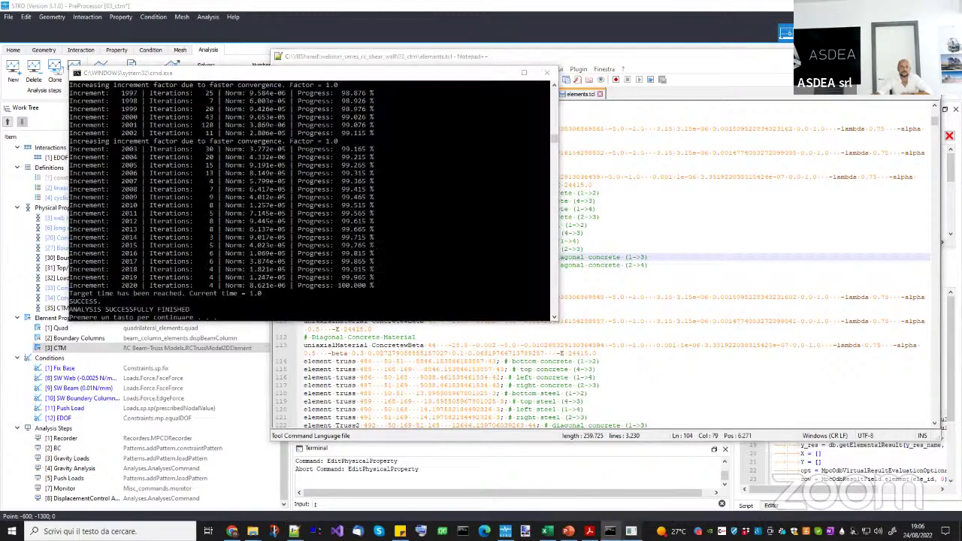
left_click(631, 532)
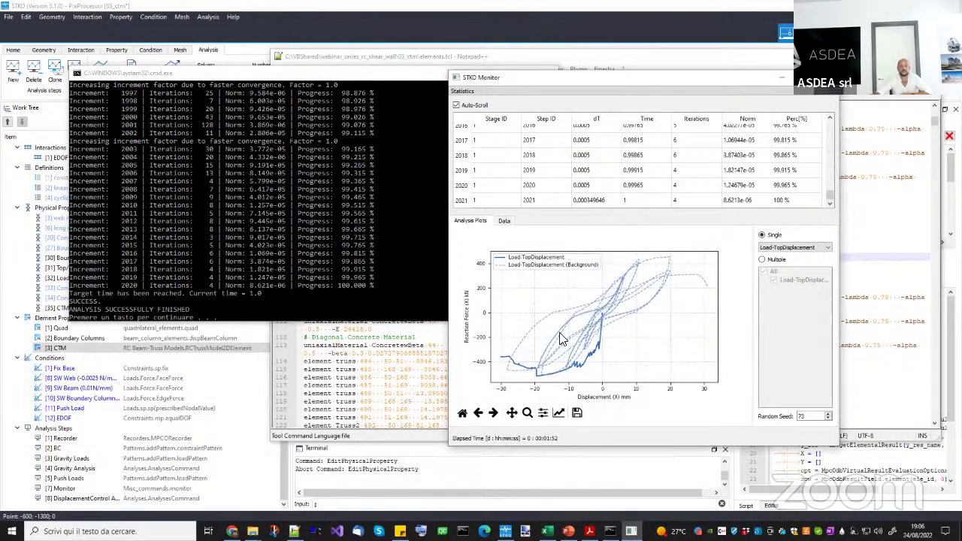
left_click(782, 77)
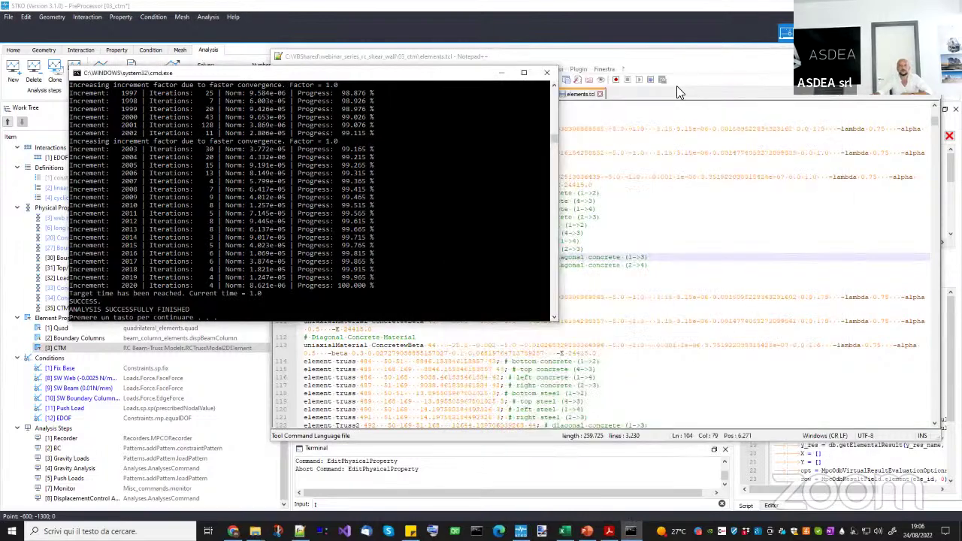
Close the finished solver console and minimize Notepad++ to return to the wall model in STKO.
left_click(548, 73)
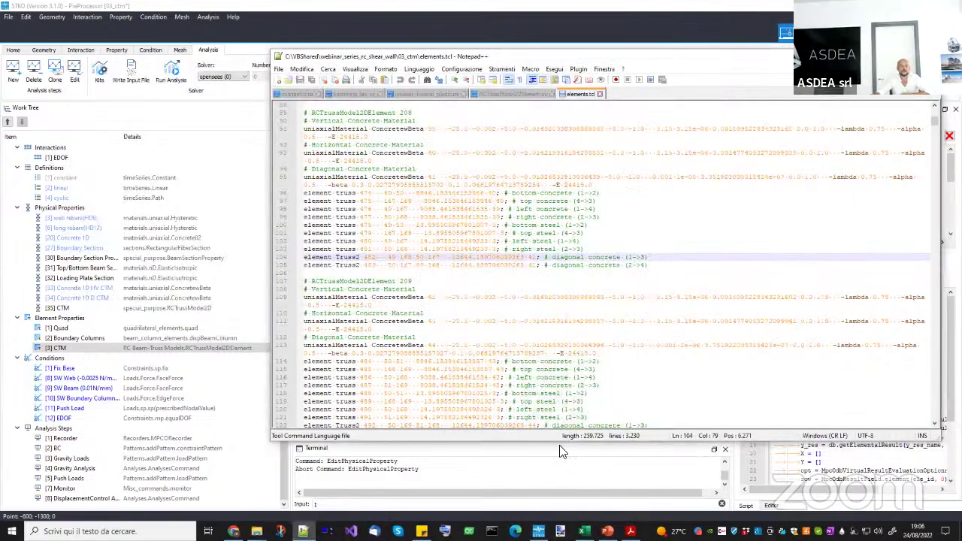
left_click(906, 56)
scroll(579, 230, "up", 2)
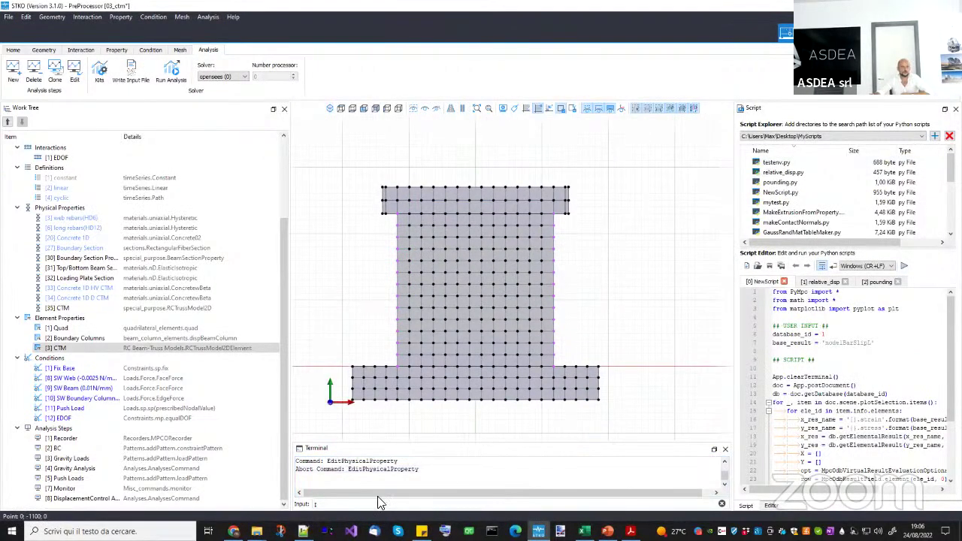
Switch to the 03_ctm folder in File Explorer, look through its analysis files, and run LaunchSTKOMonitor.bat.
mouse_move(256, 532)
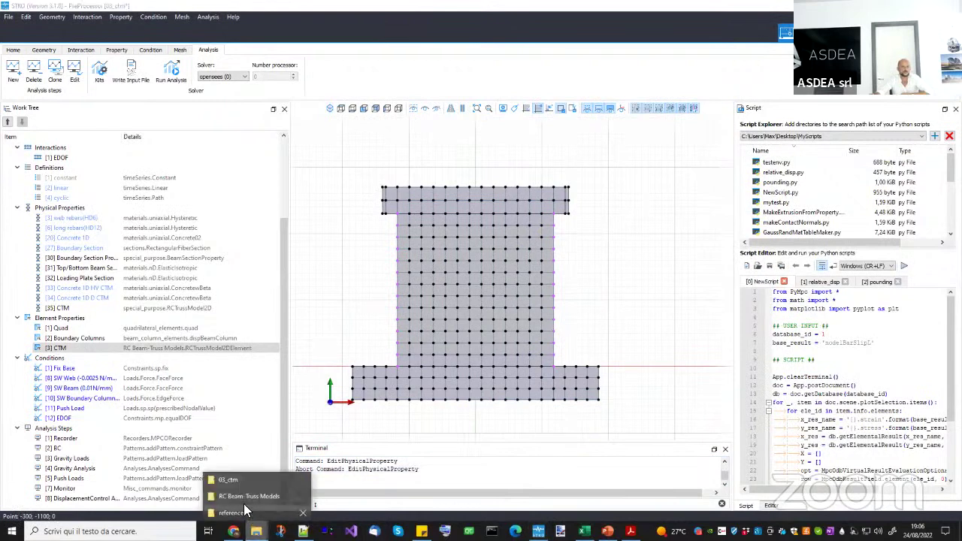
left_click(242, 481)
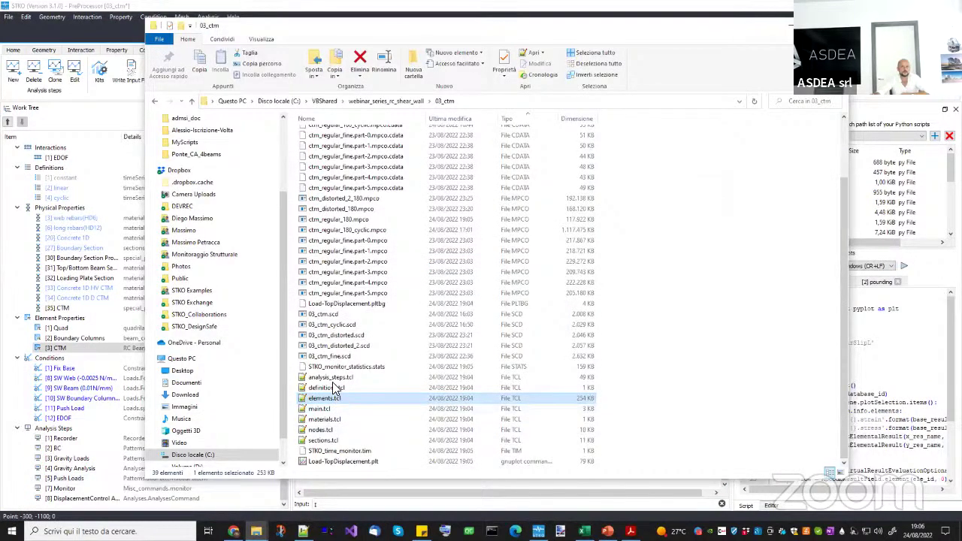
scroll(342, 372, "up", 2)
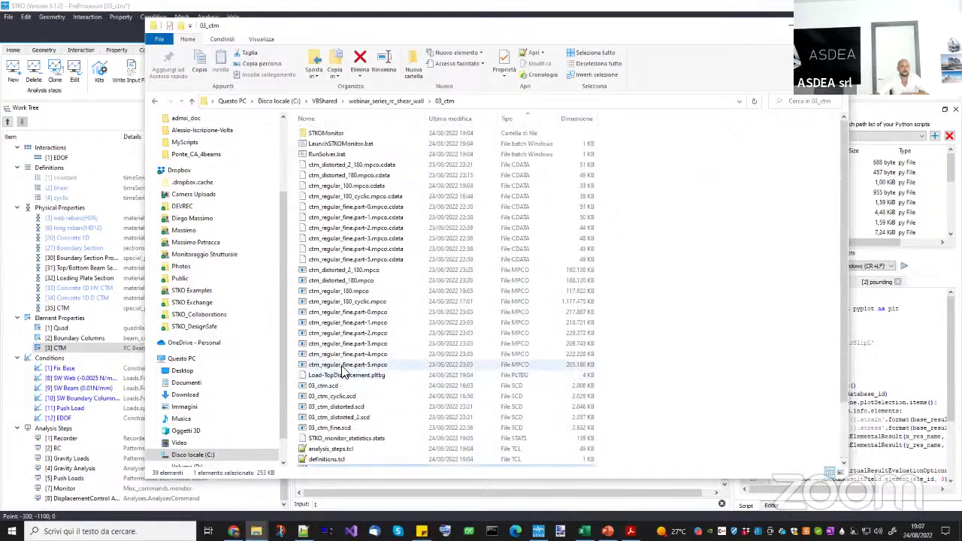
scroll(368, 365, "down", 2)
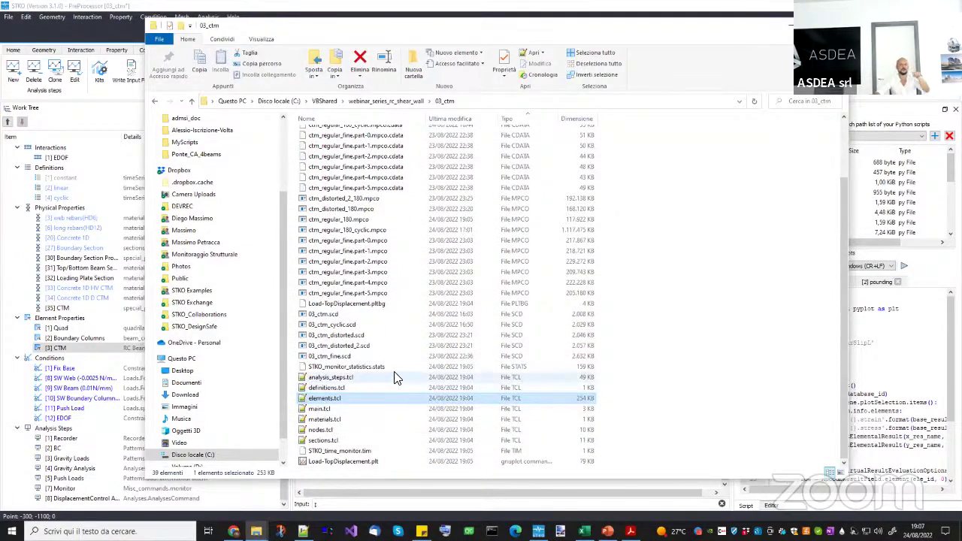
scroll(397, 378, "up", 2)
double_click(352, 151)
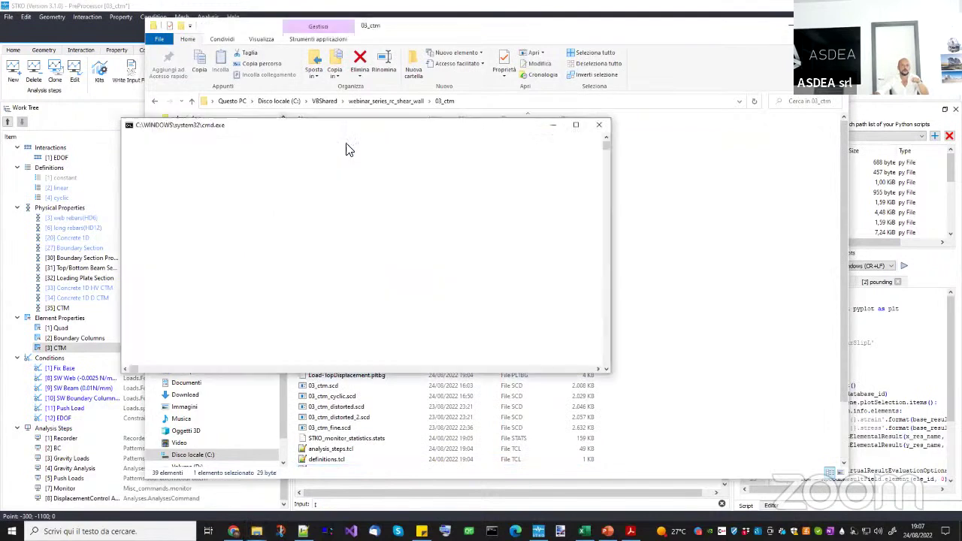
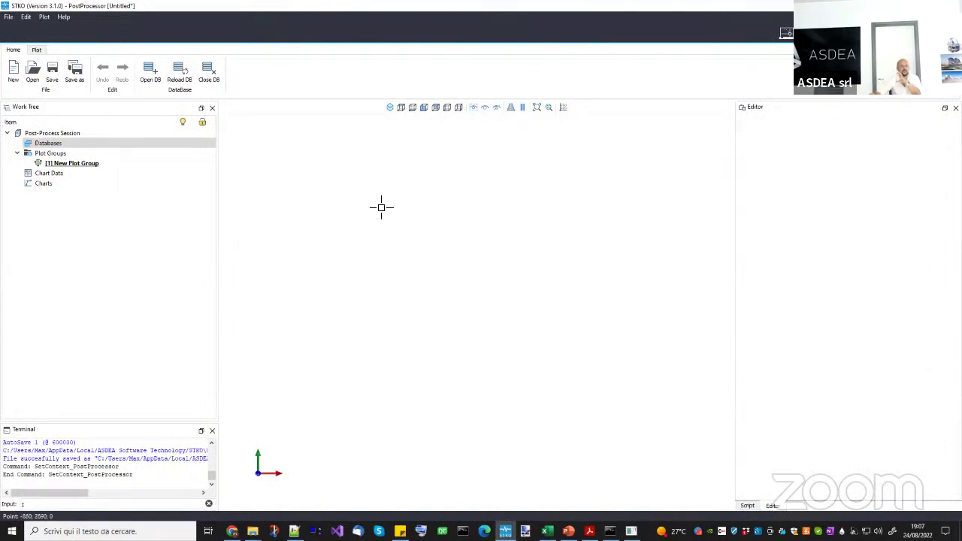
Open the result database ctm_regular_180.mpco from the 03_ctm folder in the STKO post-processor.
left_click(153, 73)
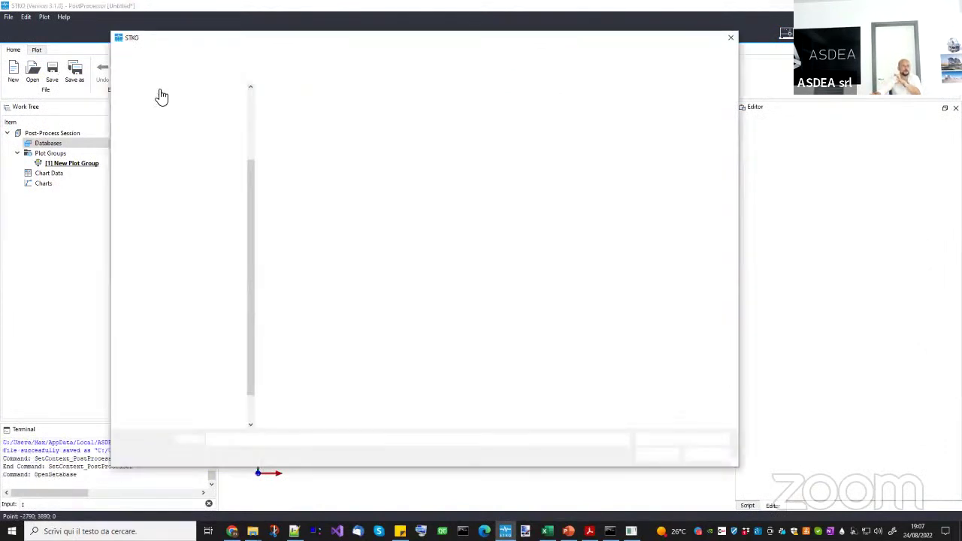
left_click(359, 57)
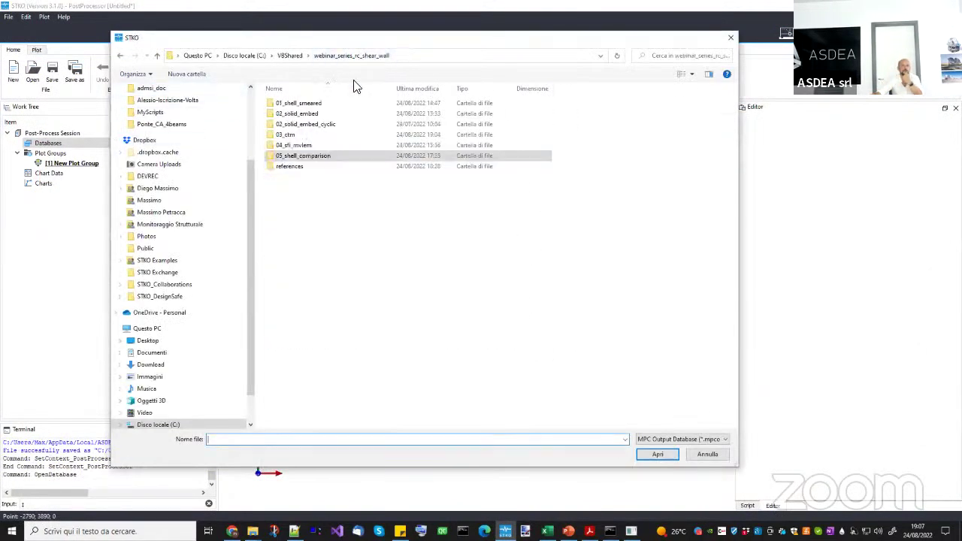
double_click(297, 139)
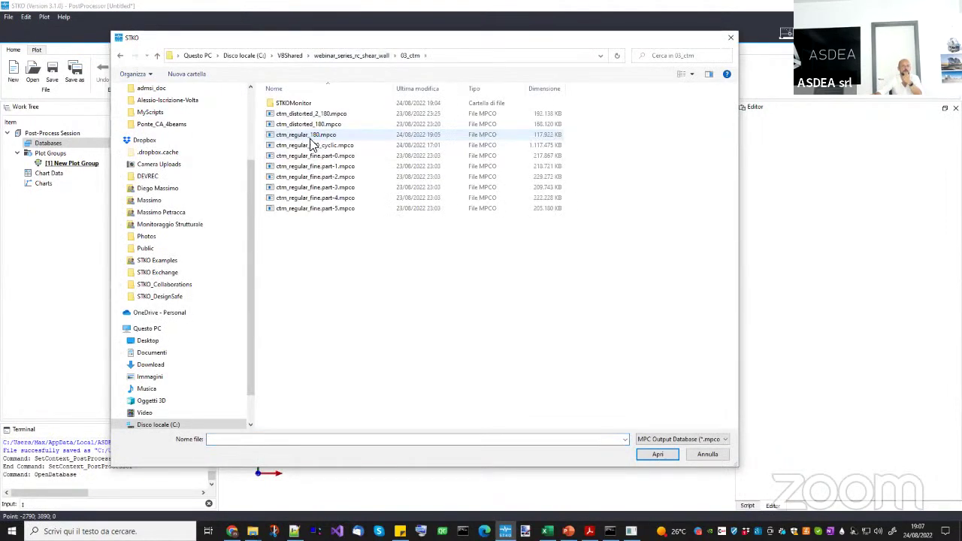
left_click(279, 138)
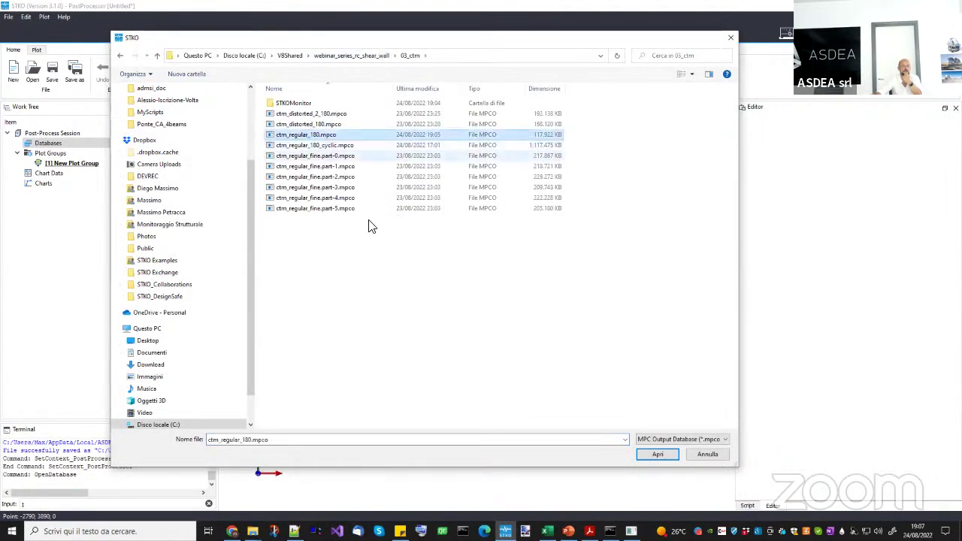
left_click(653, 456)
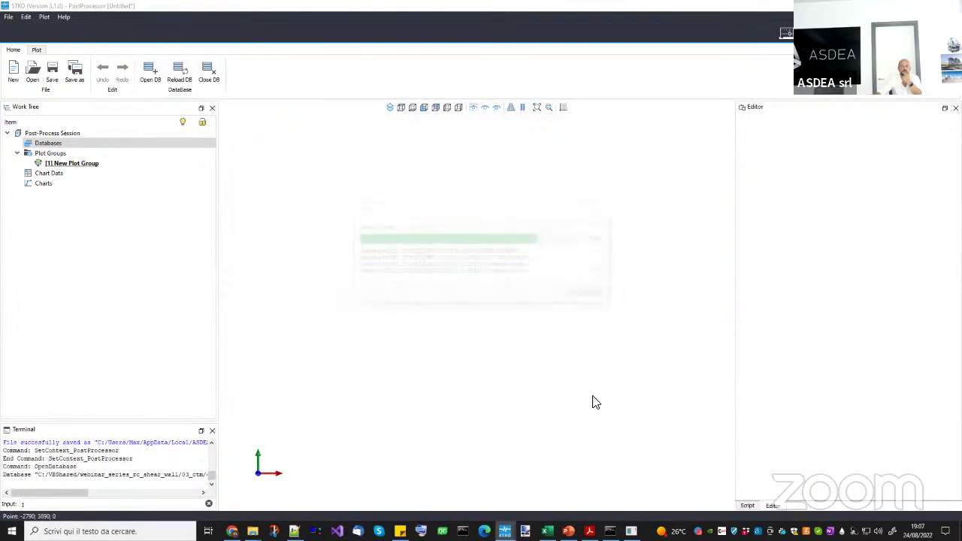
Examine the wall panel's grid of horizontal, vertical and diagonal truss elements in the displacement color map.
left_click_drag(541, 309, 481, 314)
scroll(481, 314, "up", 2)
scroll(481, 314, "up", 4)
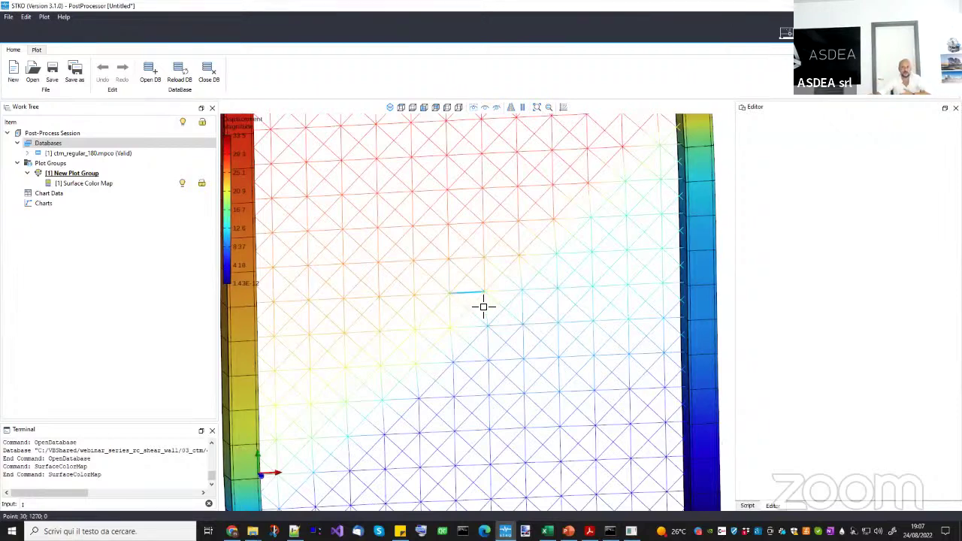
scroll(483, 308, "down", 5)
mouse_move(483, 319)
left_mouse_down()
mouse_move(486, 360)
mouse_move(470, 326)
left_mouse_up()
scroll(473, 317, "up", 4)
scroll(475, 314, "up", 2)
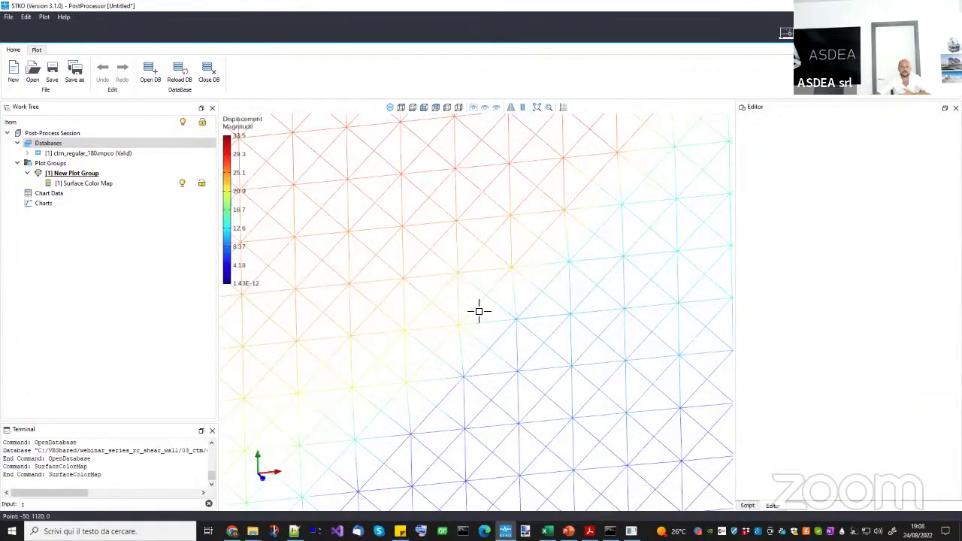
scroll(478, 311, "down", 2)
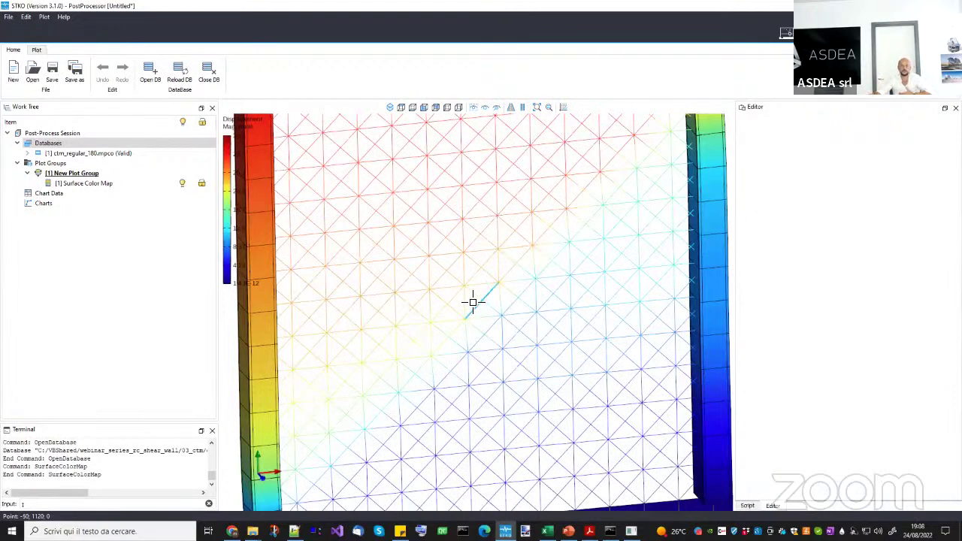
scroll(472, 300, "up", 3)
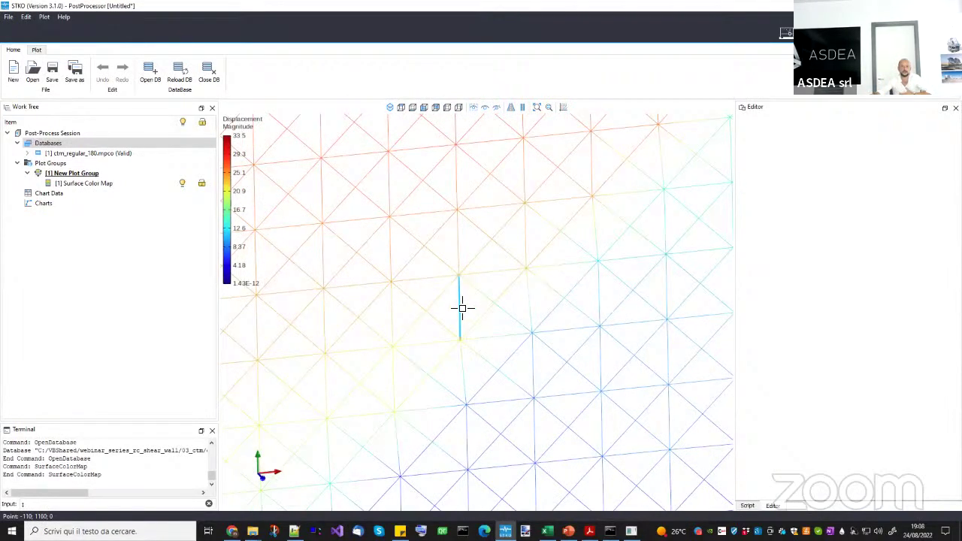
List the overlapping truss elements at a vertical edge near mid-panel and pick one of them.
left_click(462, 307)
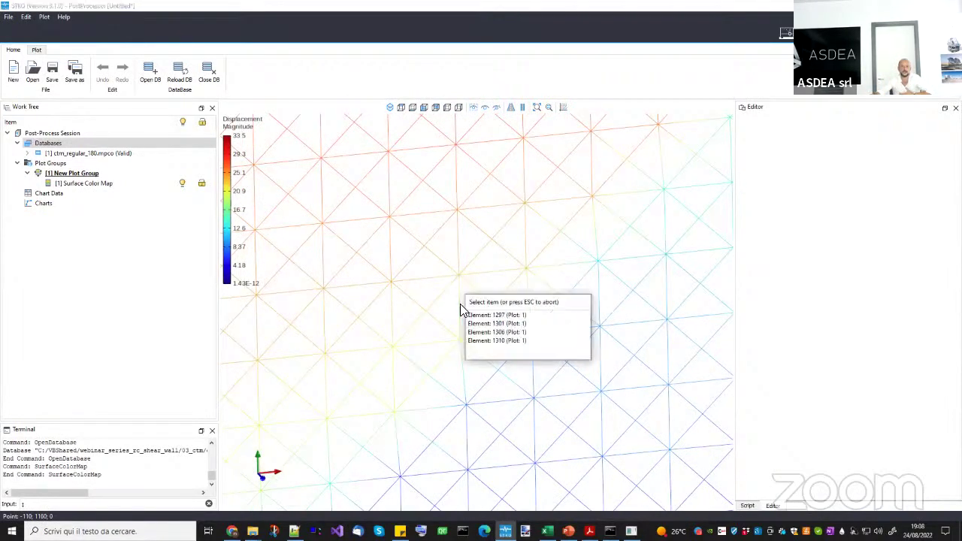
left_click(494, 342)
scroll(472, 311, "down", 3)
scroll(469, 305, "up", 3)
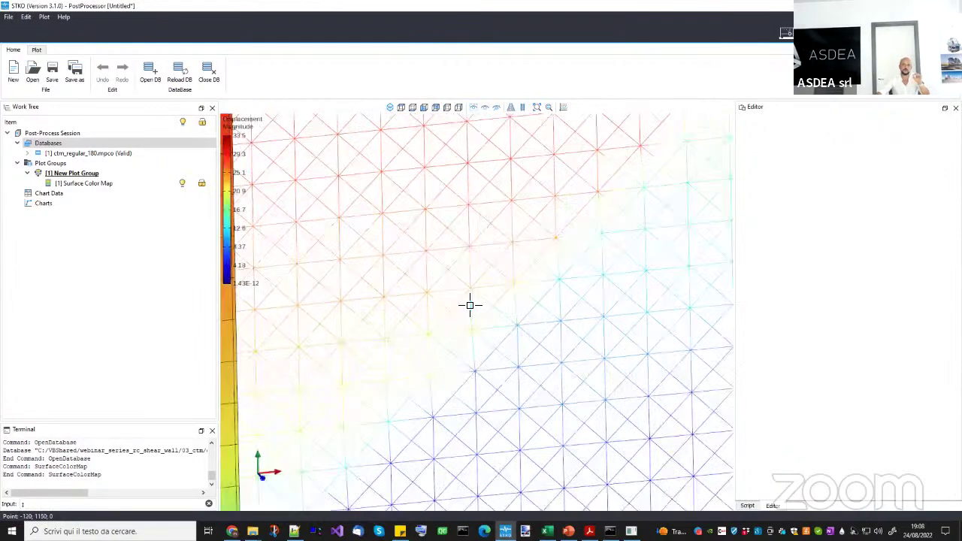
scroll(498, 311, "down", 4)
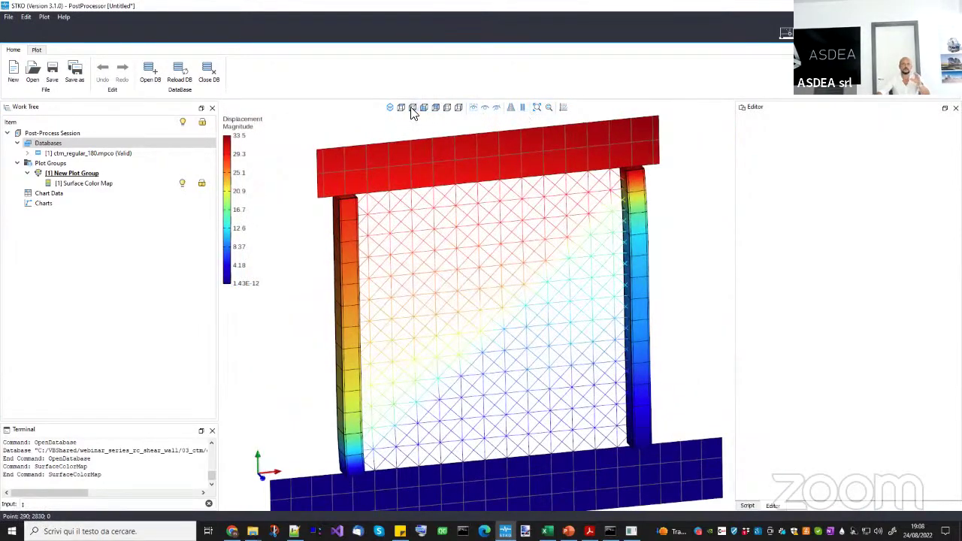
Show the wall in front view and set the Surface Color Map's deformation scale to 10.
left_click(412, 109)
scroll(448, 202, "up", 3)
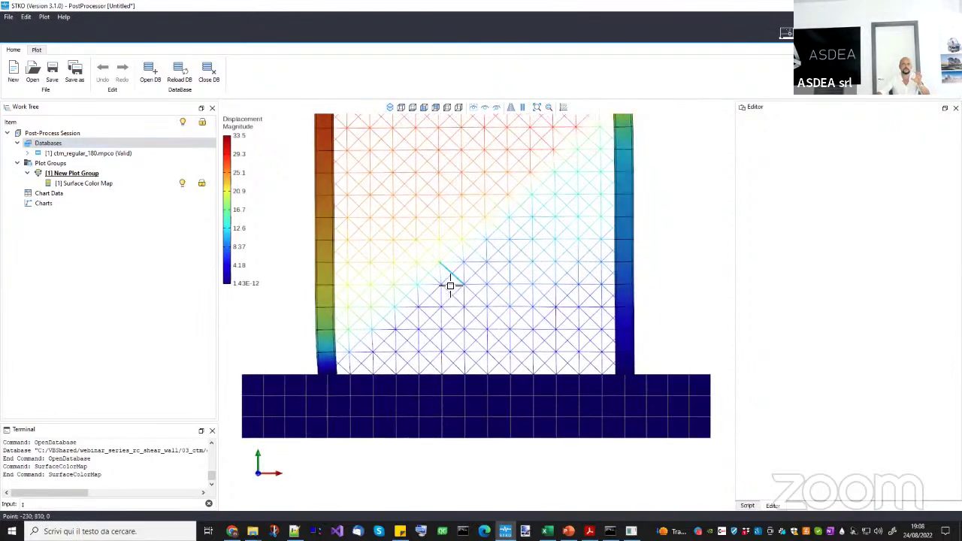
scroll(450, 285, "down", 3)
left_click(84, 184)
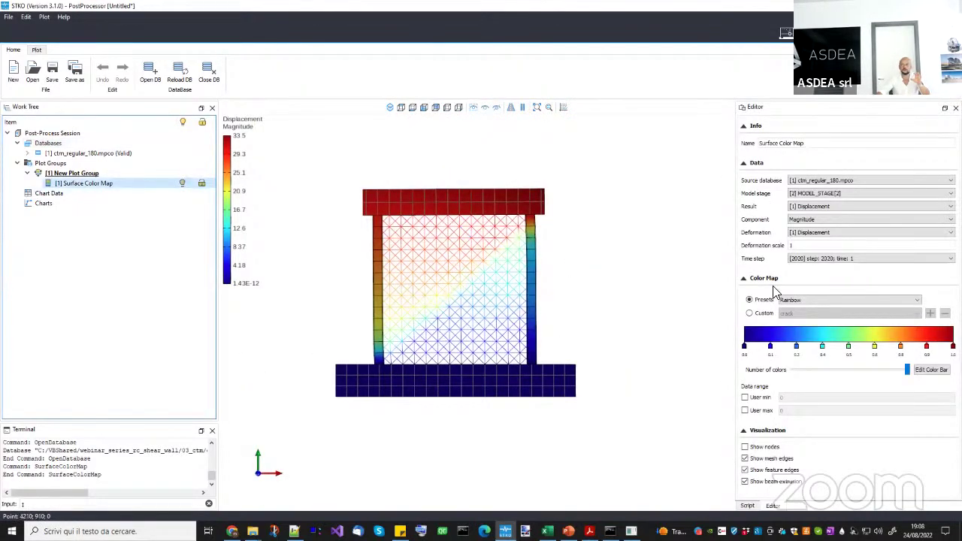
left_click(827, 245)
type("0")
key("Return")
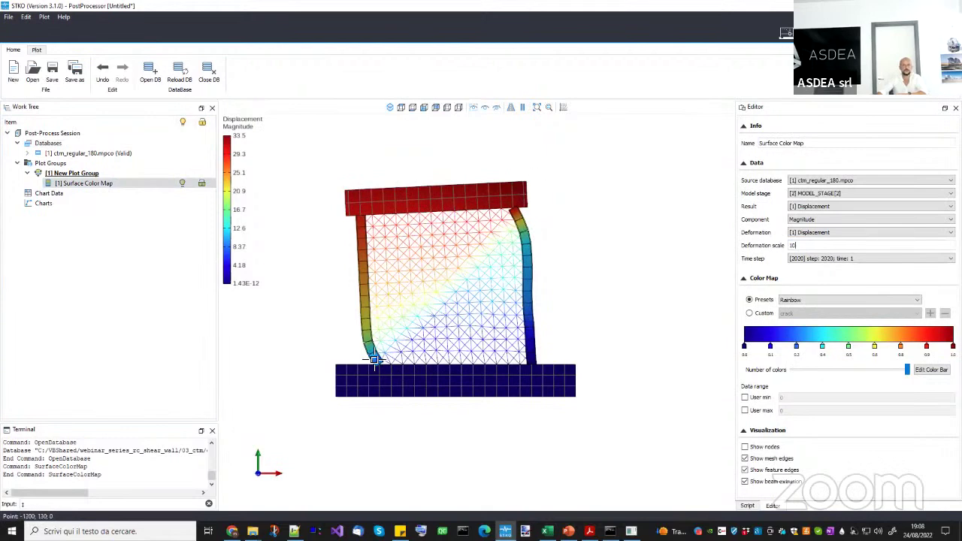
Move the plot group's time history back to frame 417 and return to frame 2021 to examine the wall's deformed shape.
left_click(81, 174)
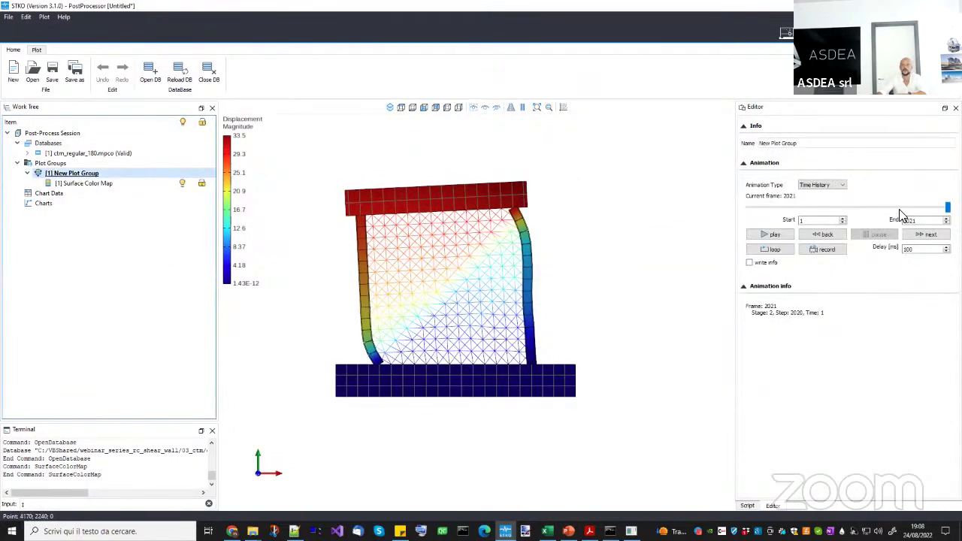
left_click_drag(947, 207, 788, 208)
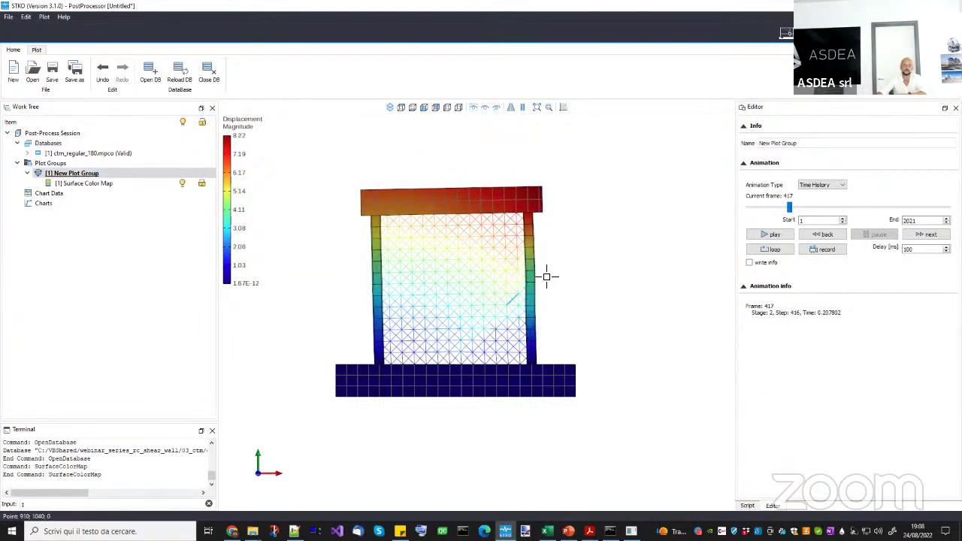
scroll(548, 276, "up", 3)
scroll(442, 344, "down", 3)
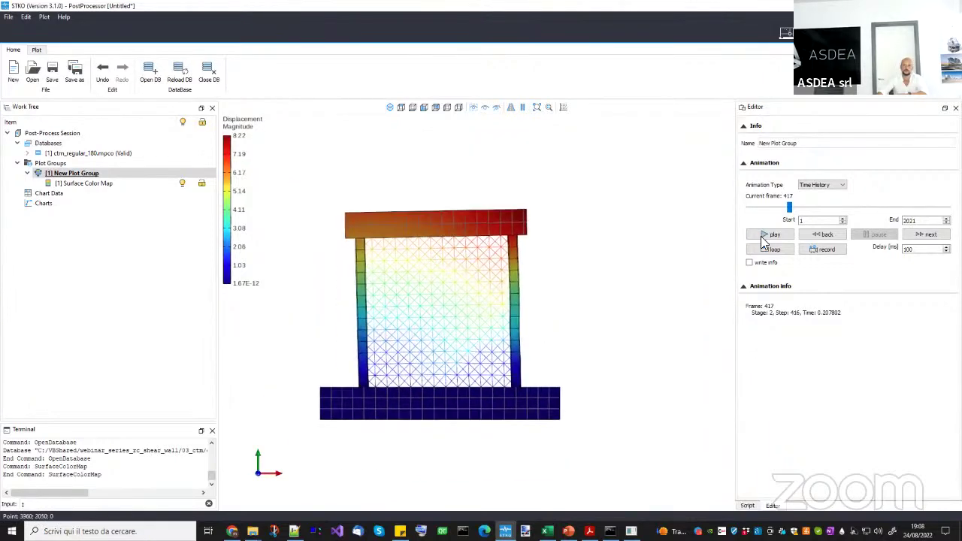
left_click_drag(789, 208, 947, 208)
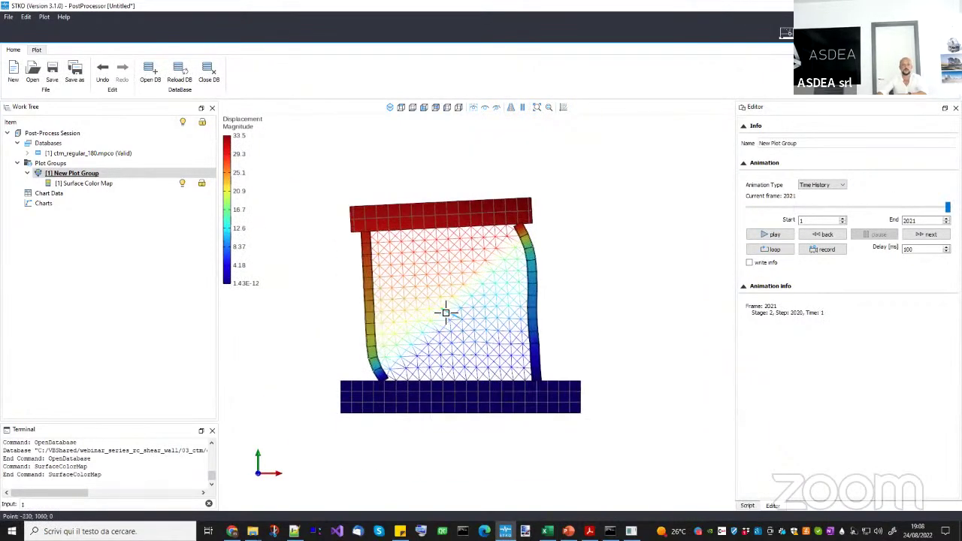
scroll(542, 353, "up", 3)
scroll(445, 304, "down", 2)
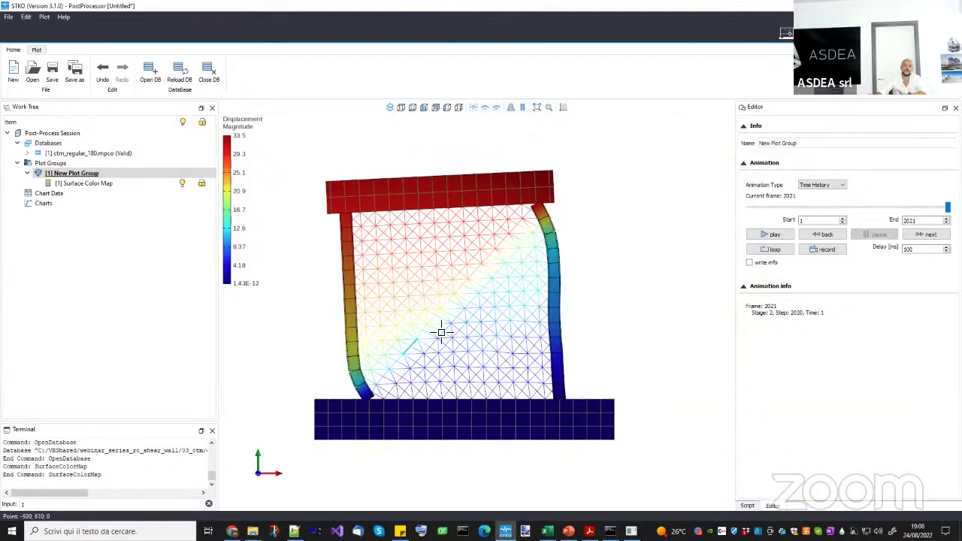
scroll(517, 358, "up", 3)
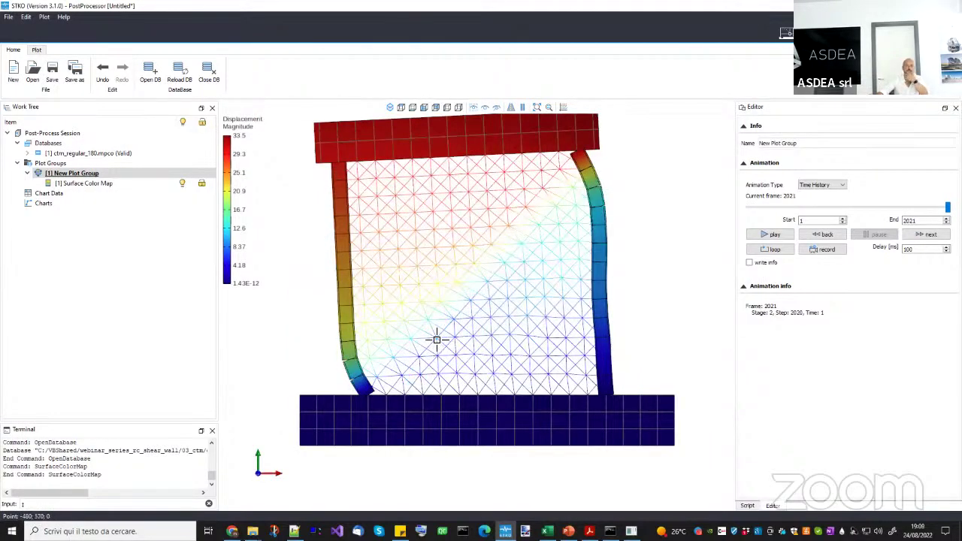
scroll(444, 331, "down", 3)
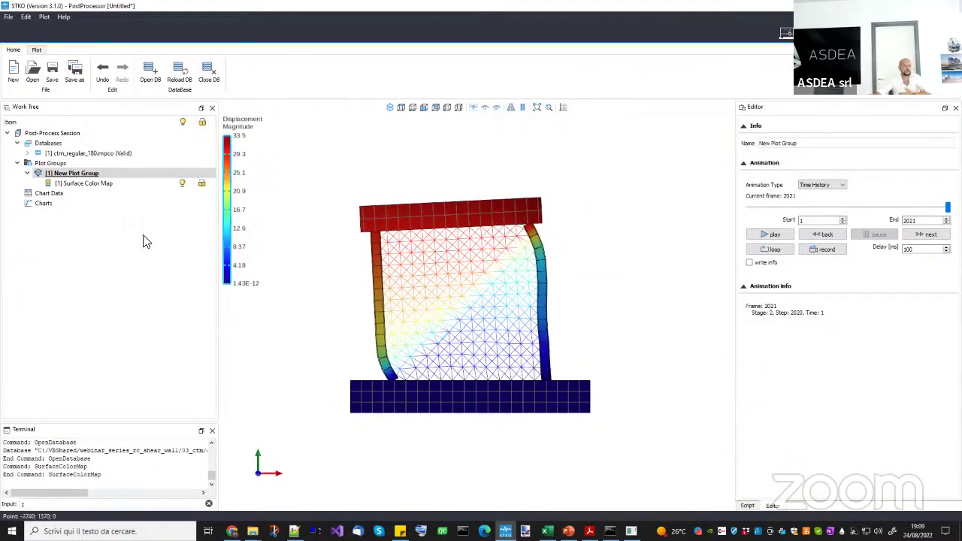
Create a second plot group with a Gauss Point Plot and inspect the strain points along the wall's diagonal.
left_click(69, 167)
right_click(70, 169)
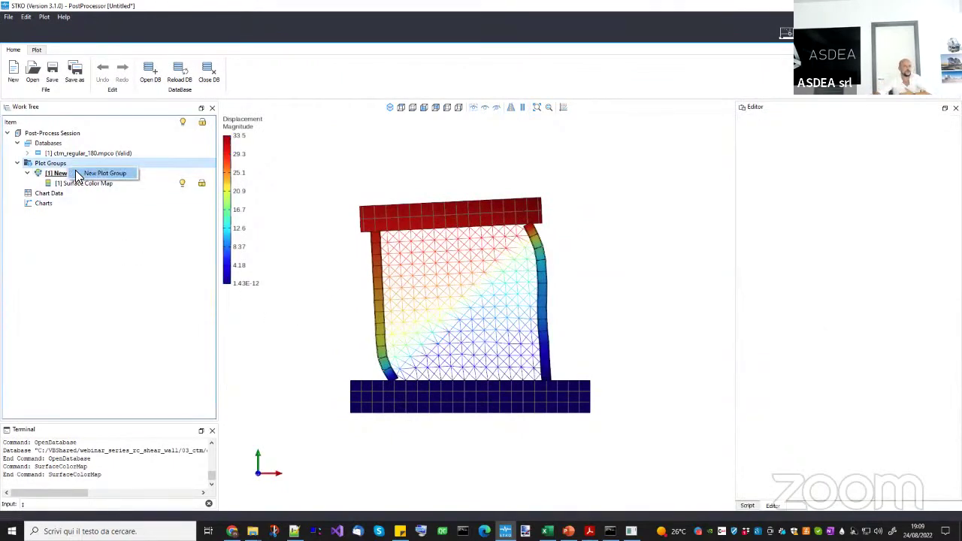
left_click(85, 175)
right_click(75, 197)
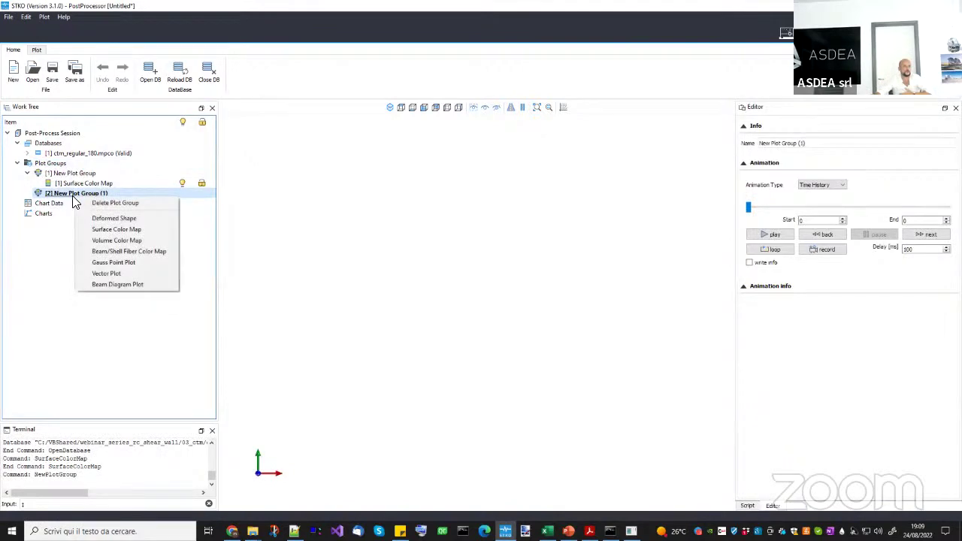
left_click(112, 261)
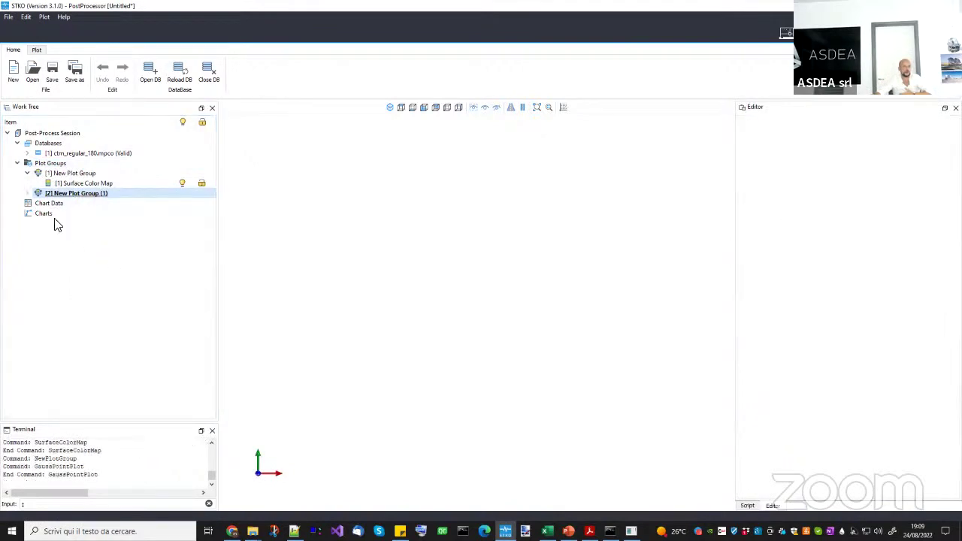
left_click(54, 205)
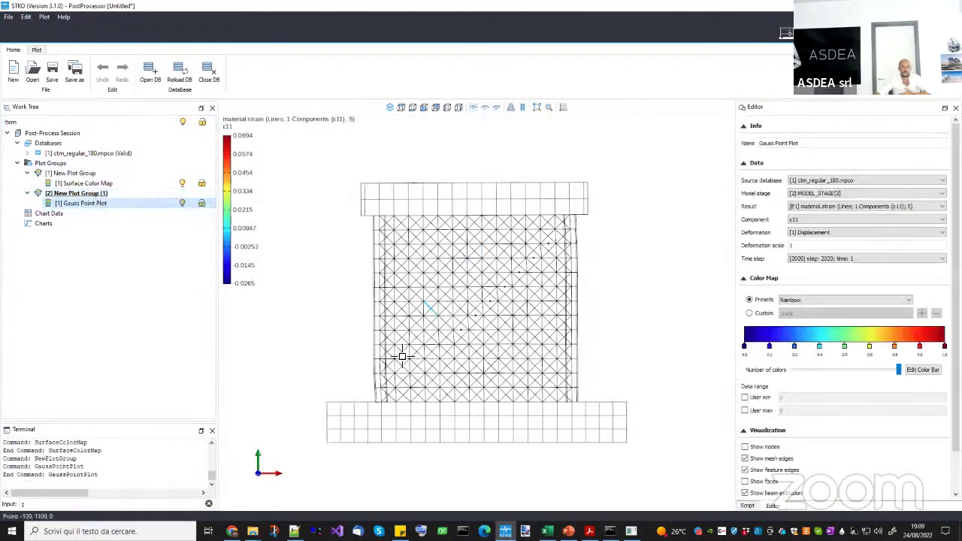
scroll(534, 265, "up", 3)
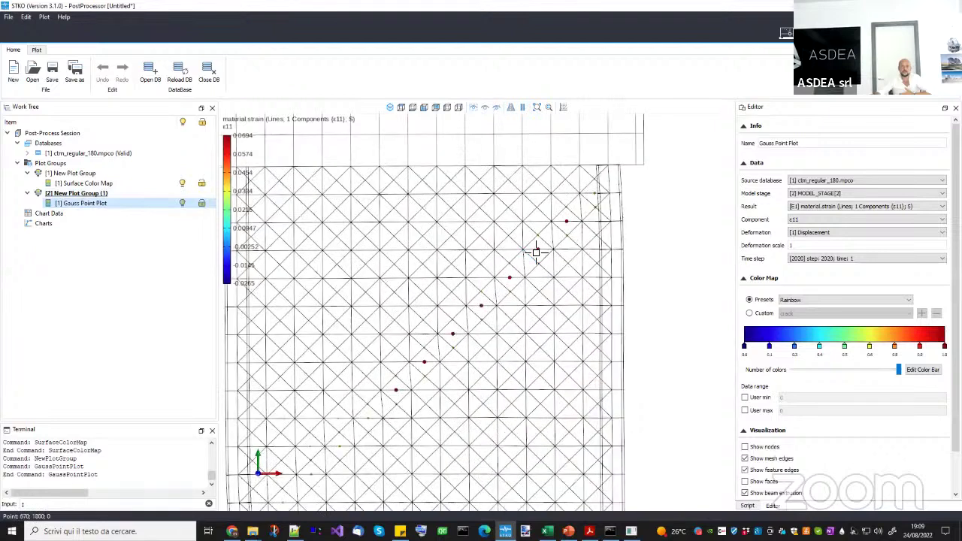
Keep the Gauss Point Plot on the material.strain result for lines and set its particle size scale factor to 10.
scroll(536, 252, "down", 5)
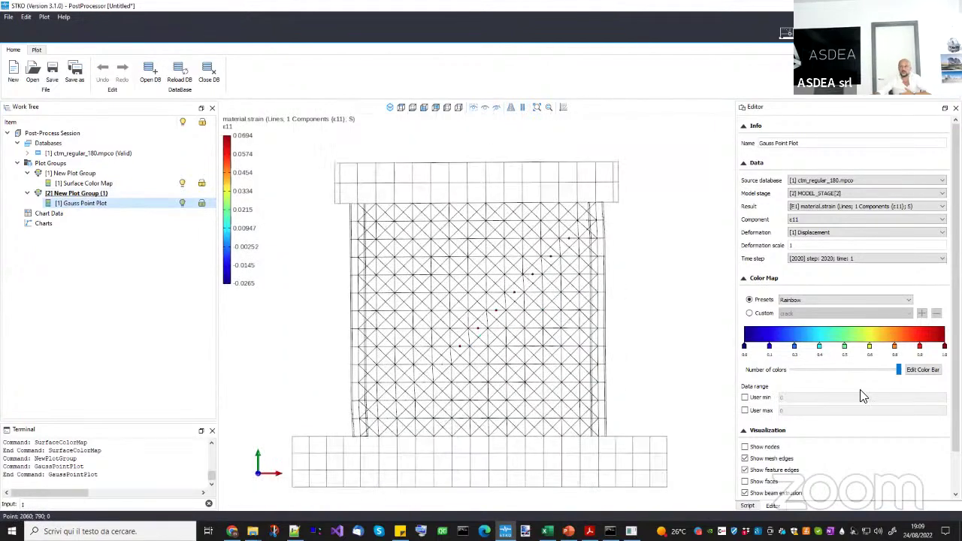
scroll(864, 399, "down", 2)
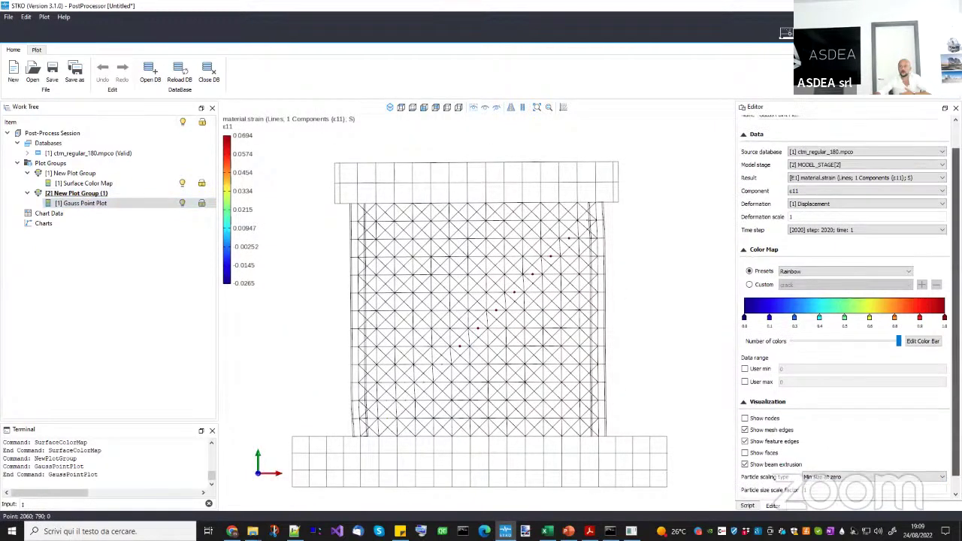
scroll(833, 238, "up", 2)
left_click(816, 209)
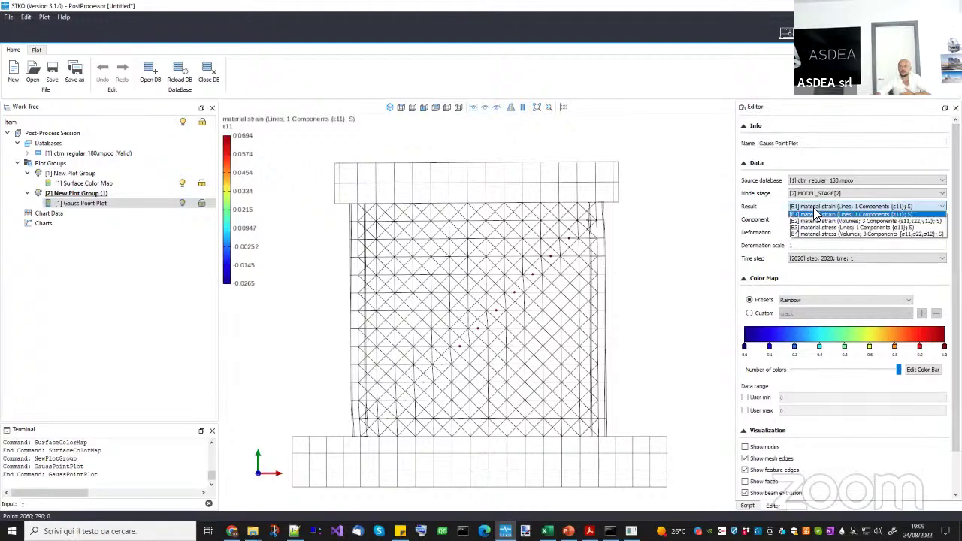
left_click(815, 214)
scroll(827, 421, "down", 3)
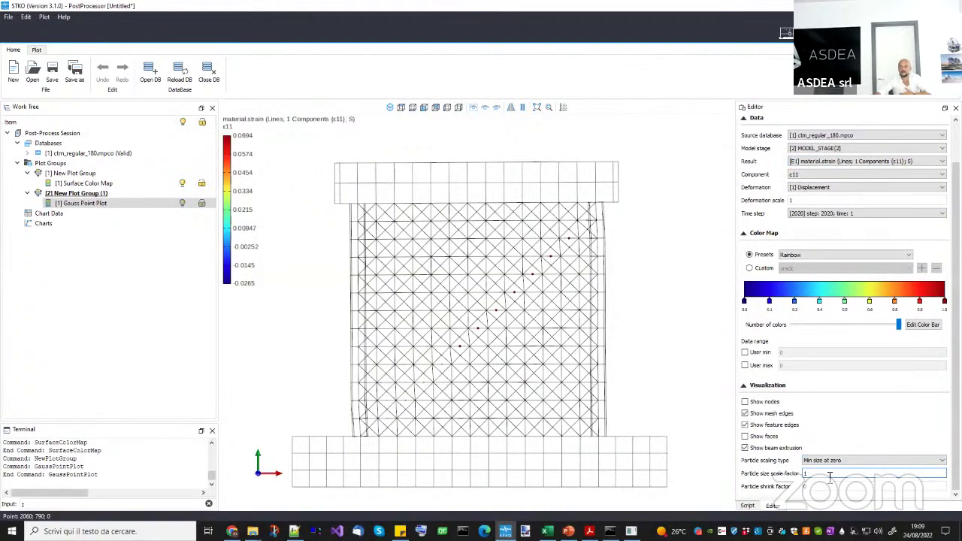
type("0")
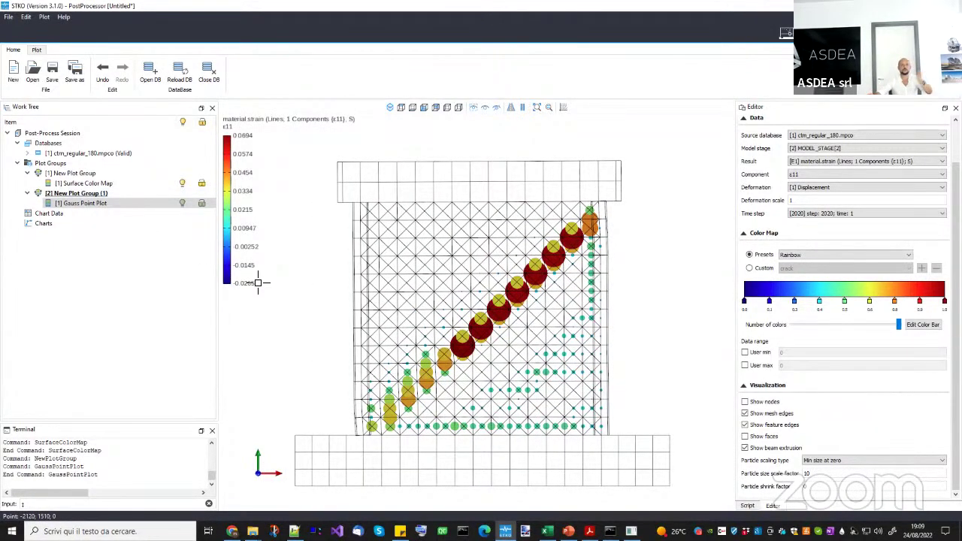
Move the second plot group's time history back to frame 113 and set the Gauss Point Plot's deformation scale to 10.
left_click(119, 193)
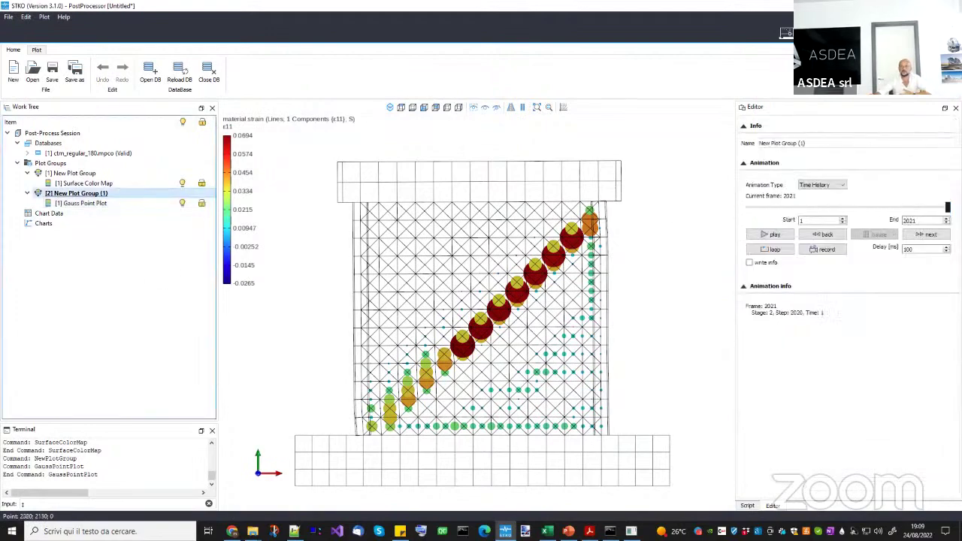
left_click_drag(947, 207, 758, 210)
left_click(90, 203)
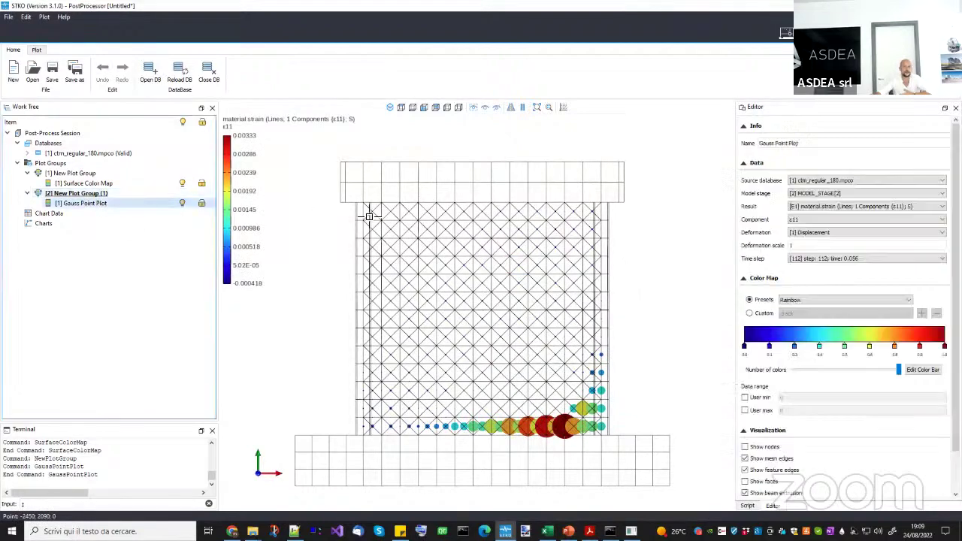
left_click(815, 246)
type("0")
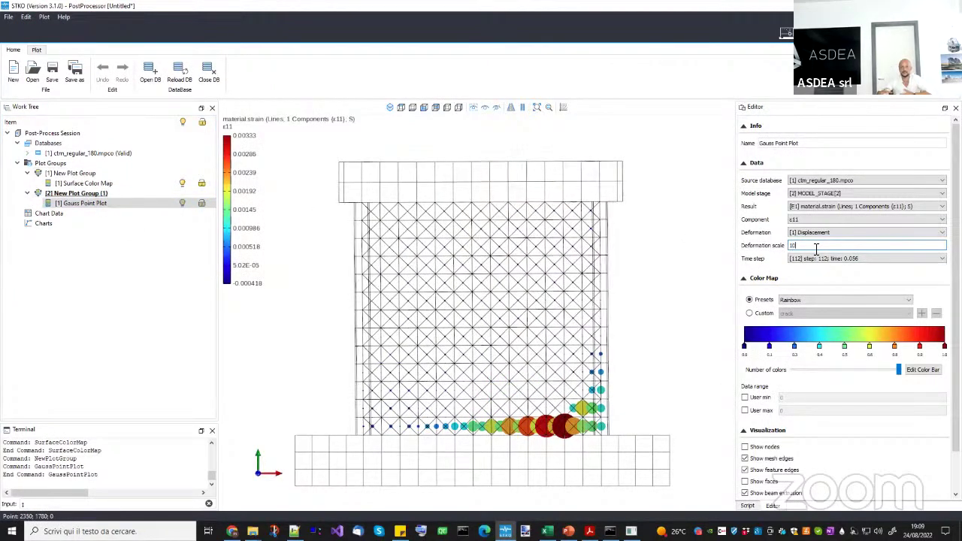
Advance the second plot group's time history to frame 234 and on to frame 2021 to follow the strain points across the wall.
left_click(109, 193)
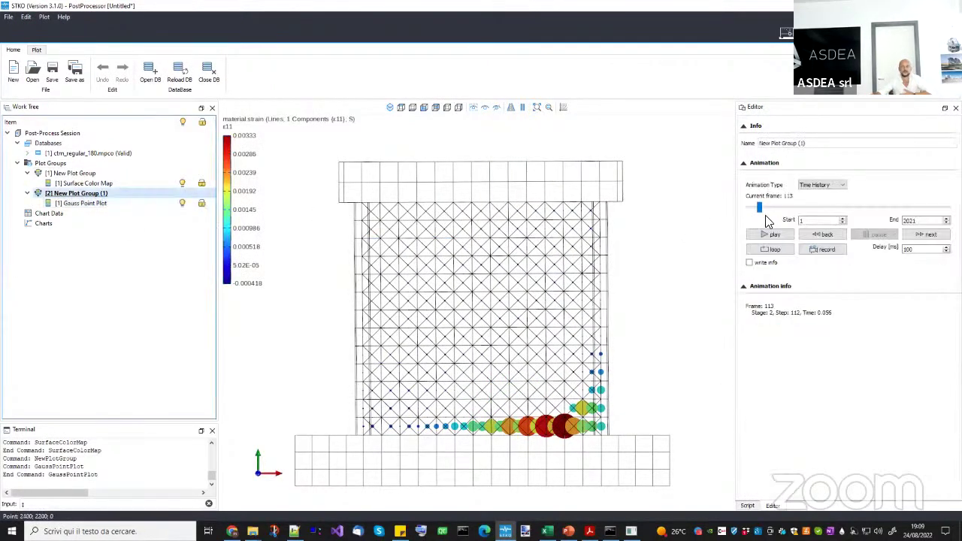
left_click_drag(761, 211, 770, 209)
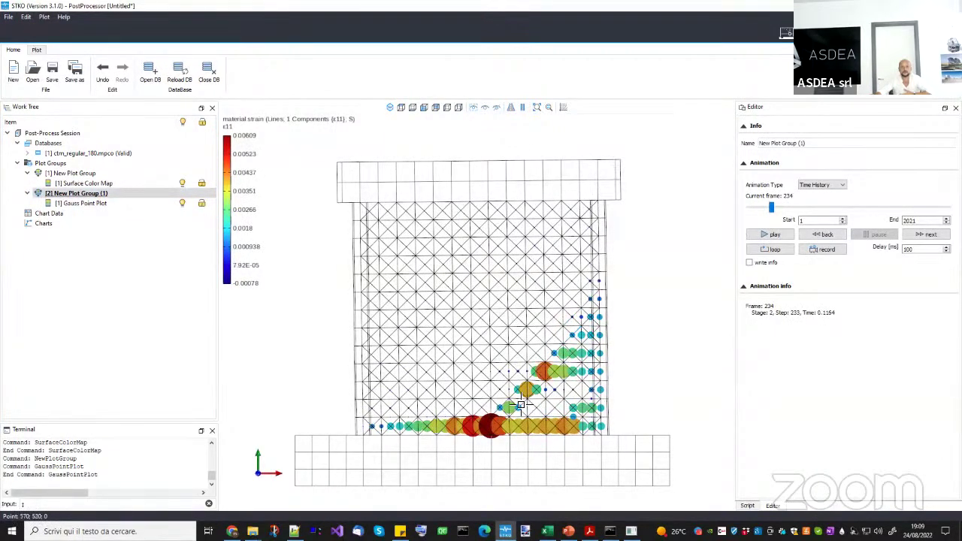
left_click_drag(770, 208, 948, 208)
scroll(529, 260, "down", 3)
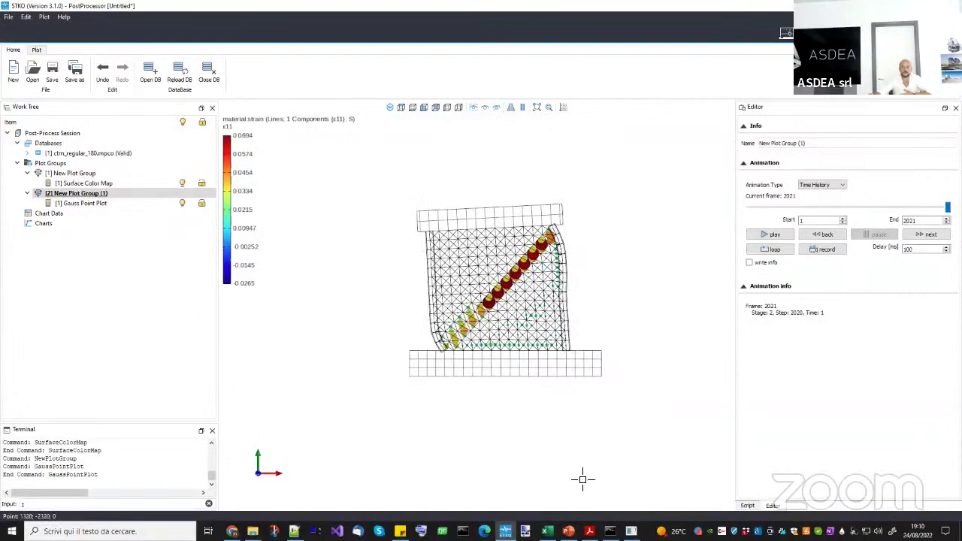
Check the thesis PDF's crack pattern photo in Adobe Acrobat Reader and return to STKO to compare it with the strain diagonal.
left_click(589, 532)
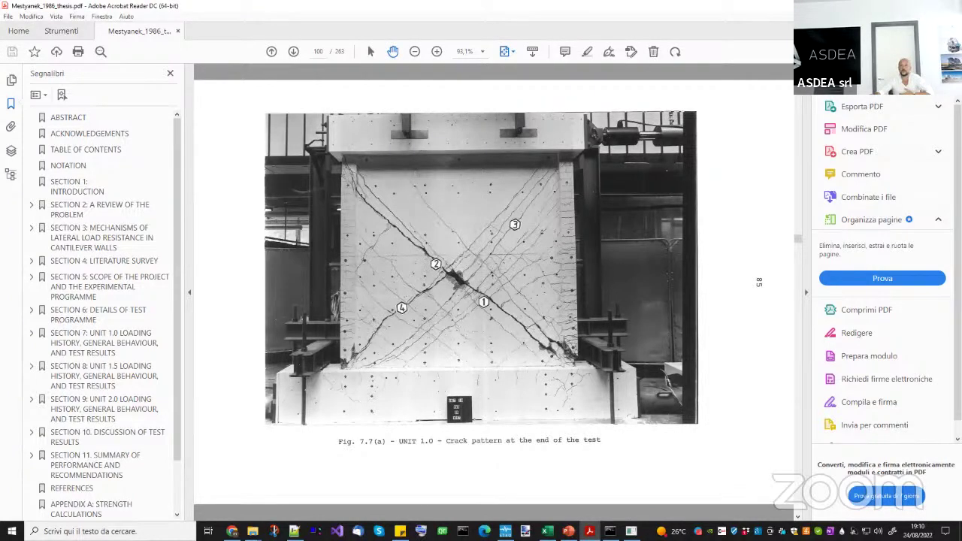
key("alt+Tab")
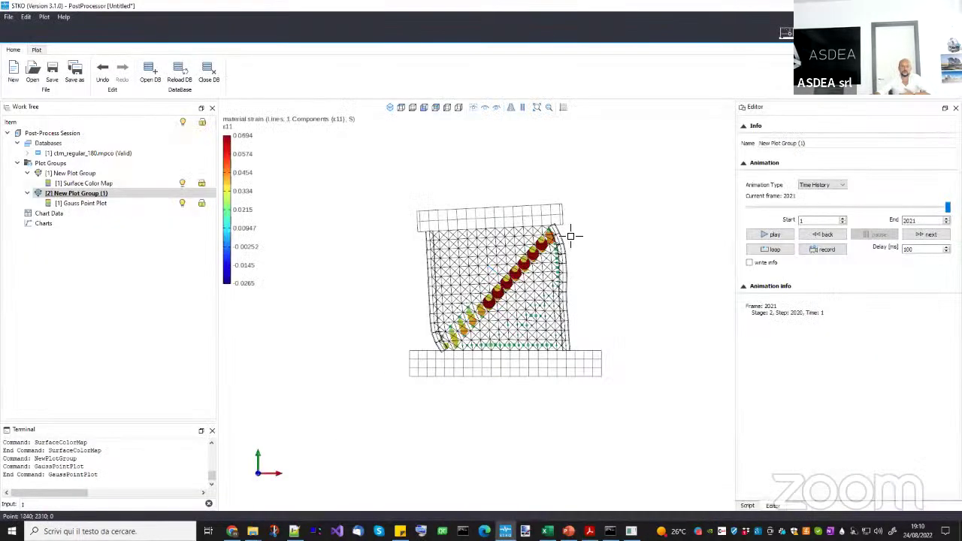
middle_click_drag(525, 269, 498, 294)
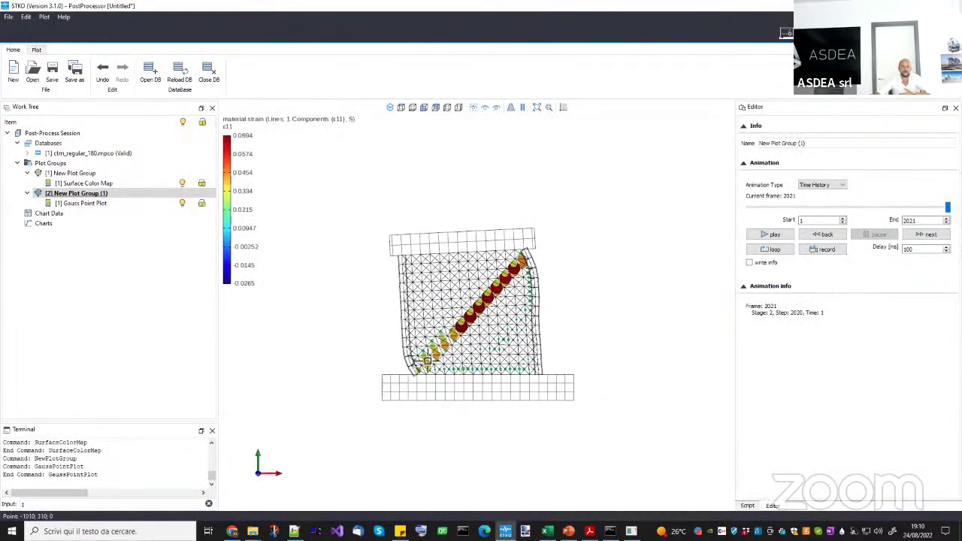
scroll(427, 361, "up", 3)
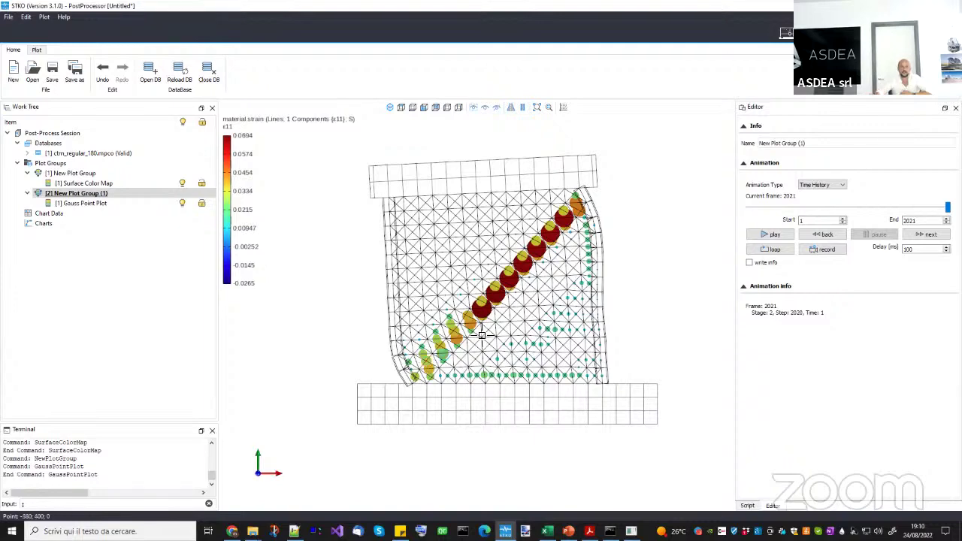
middle_click_drag(546, 300, 538, 310)
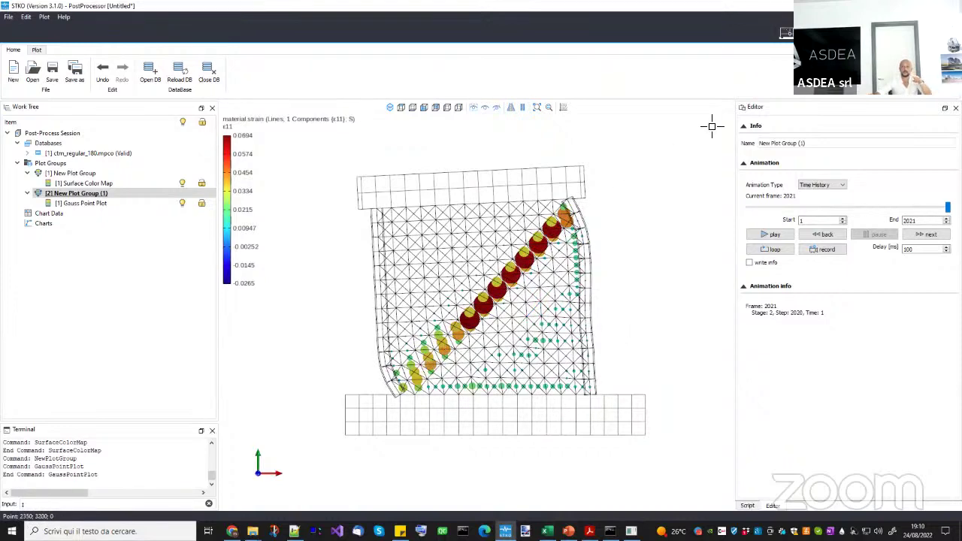
Go back to the preprocessor, save the changes to 03_ctm, and open 03_ctm_distorted.scd to view its distorted wall mesh.
left_click(786, 33)
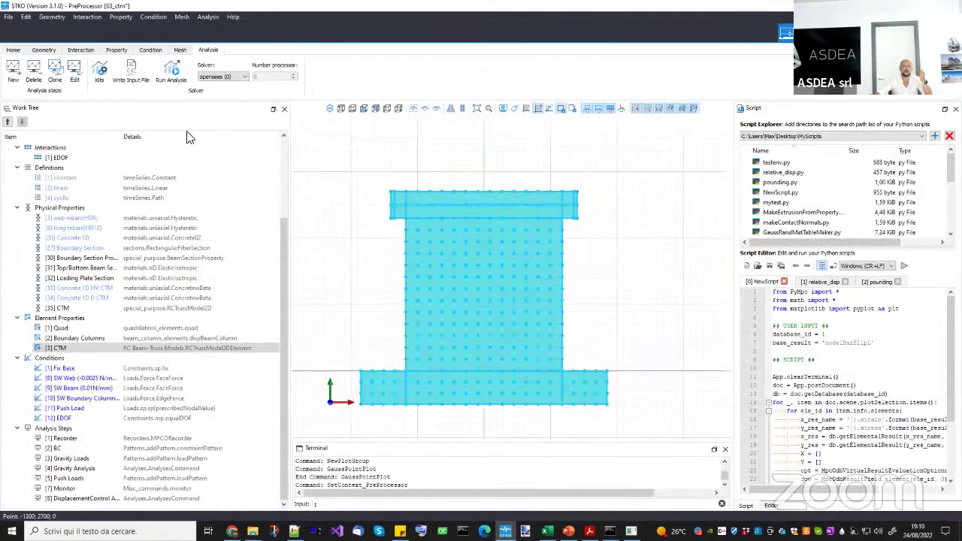
left_click(31, 71)
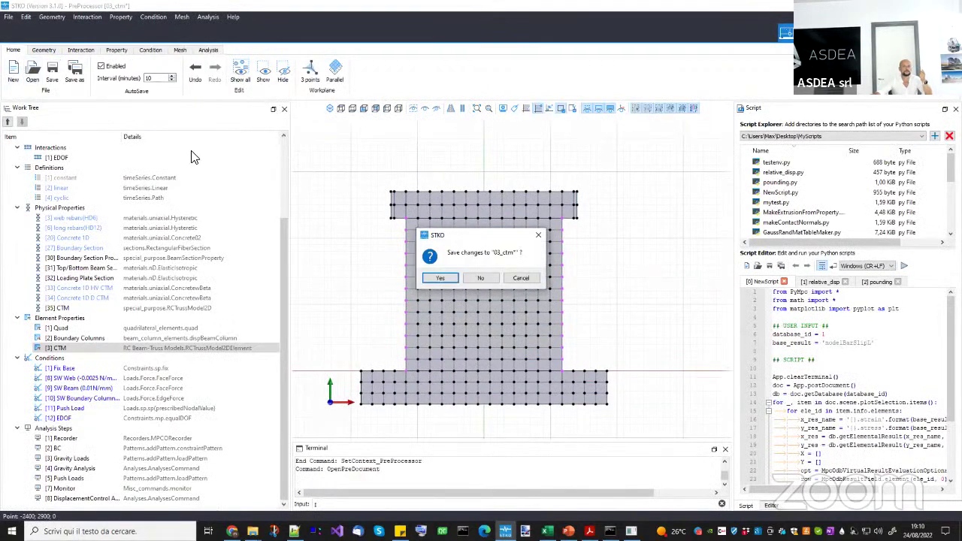
left_click(439, 279)
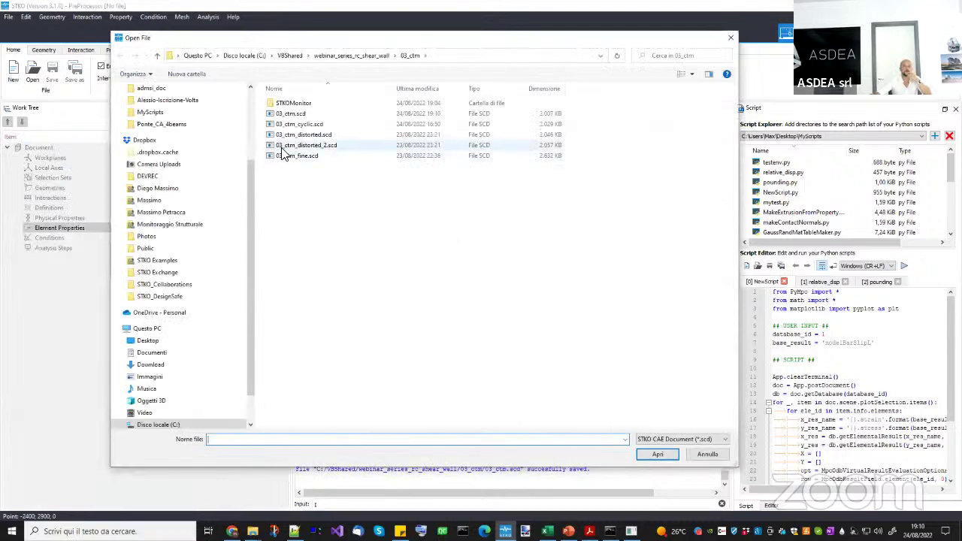
left_click(286, 137)
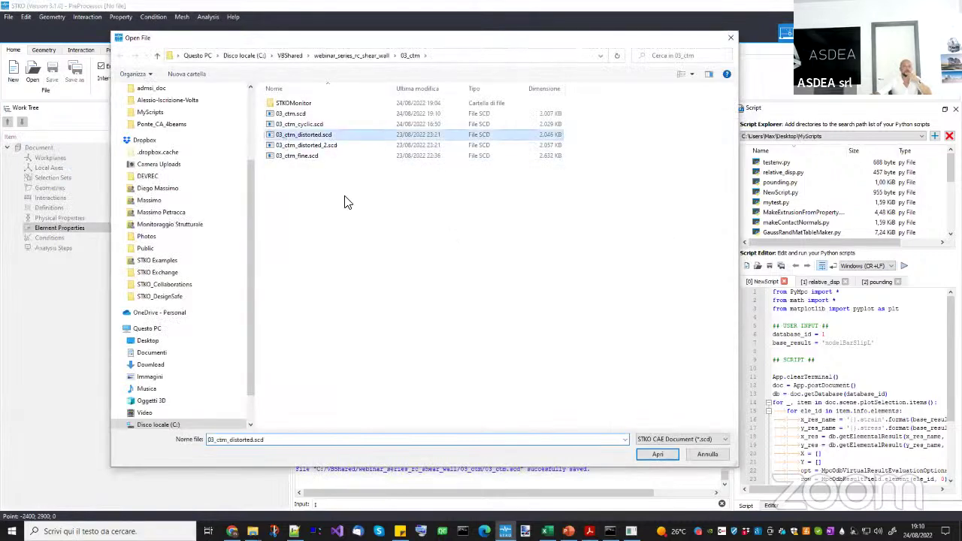
left_click(657, 454)
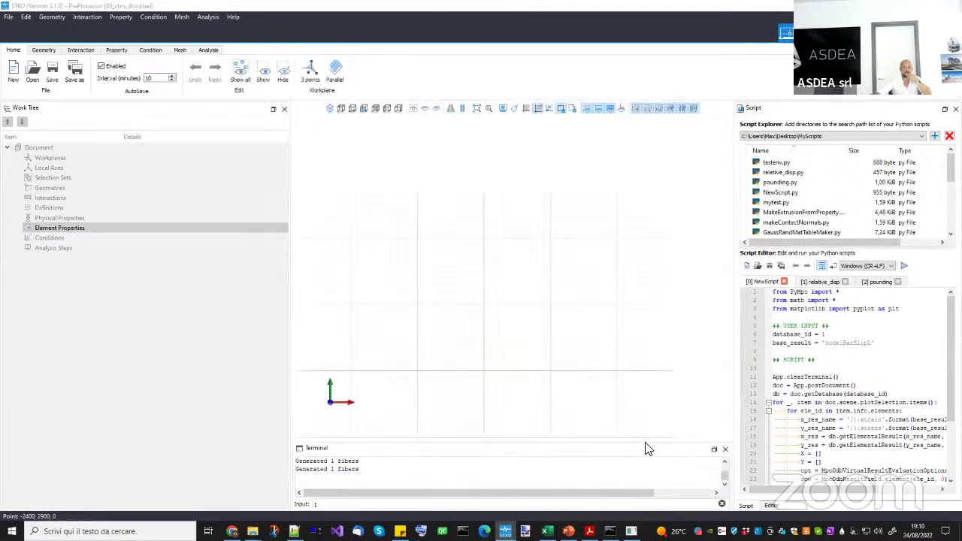
scroll(484, 305, "up", 2)
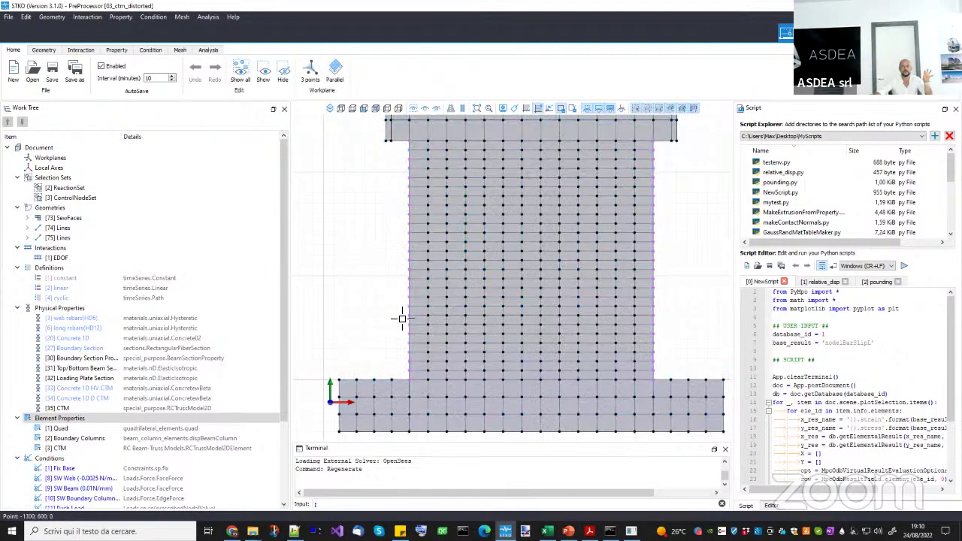
scroll(637, 327, "down", 1)
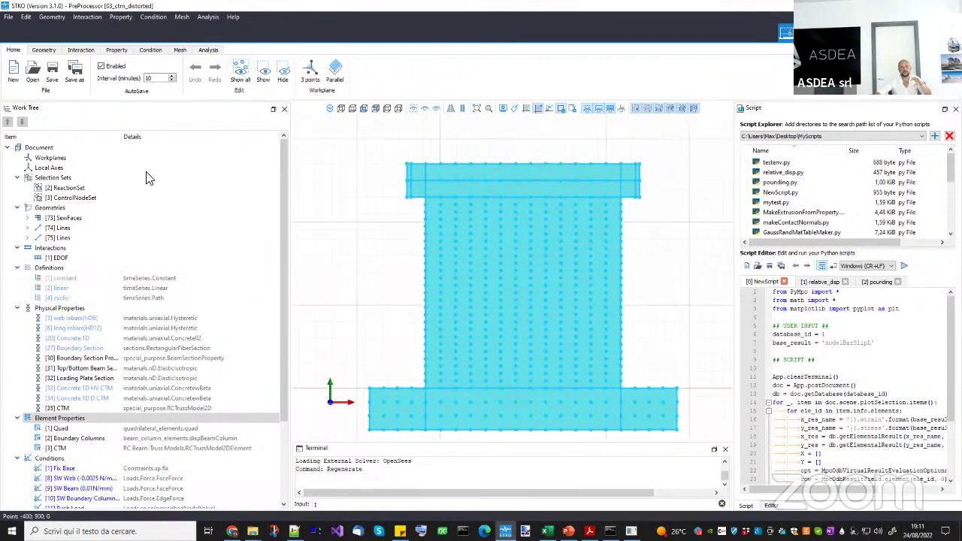
Close 03_ctm_distorted and open the second distorted mesh model, 03_ctm_distorted_2.scd.
left_click(32, 71)
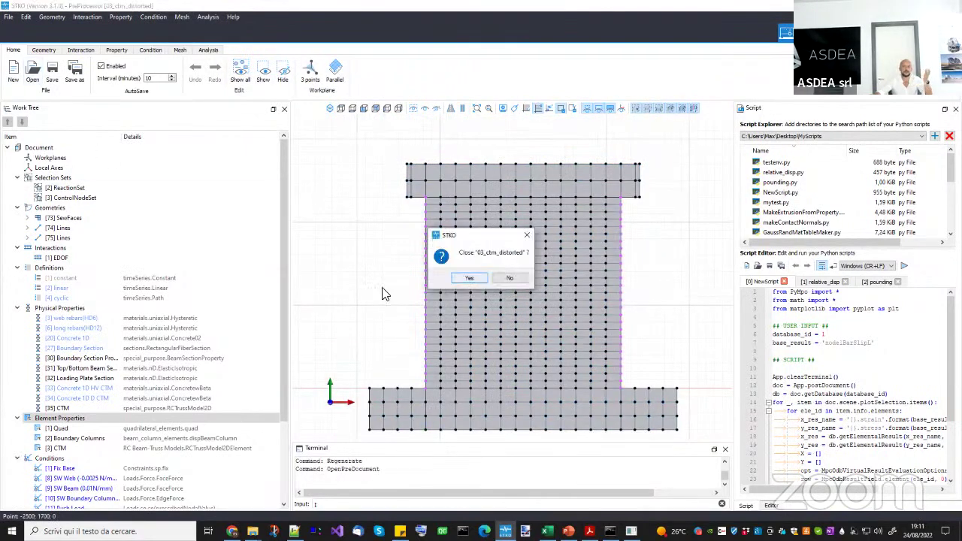
left_click(464, 278)
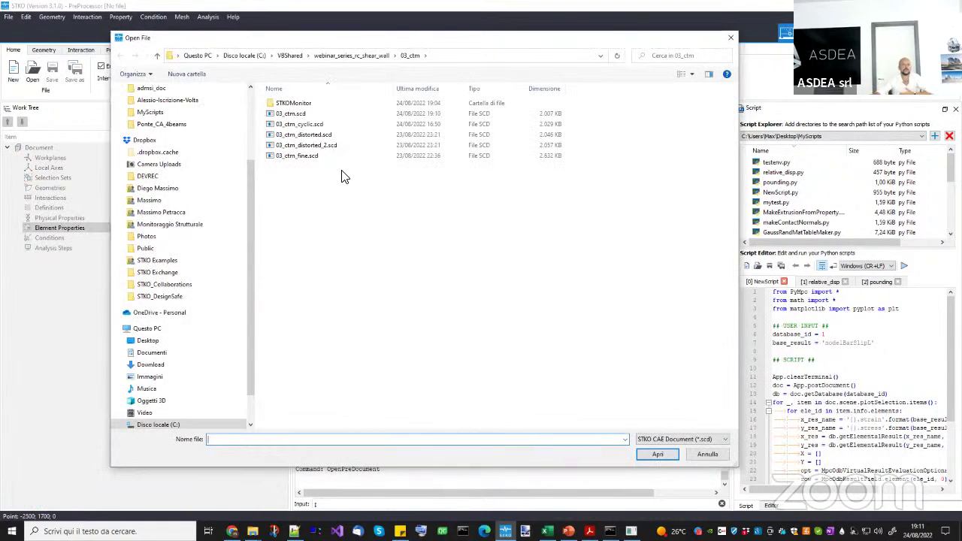
double_click(315, 145)
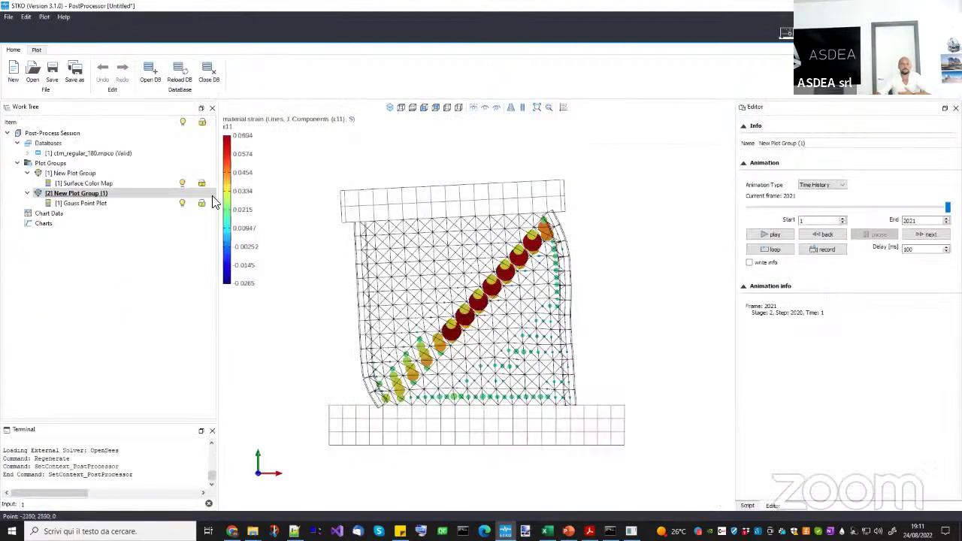
Close the ctm_regular_180.mpco database in the postprocessor and open ctm_distorted_180.mpco from the 03_ctm folder.
left_click(105, 155)
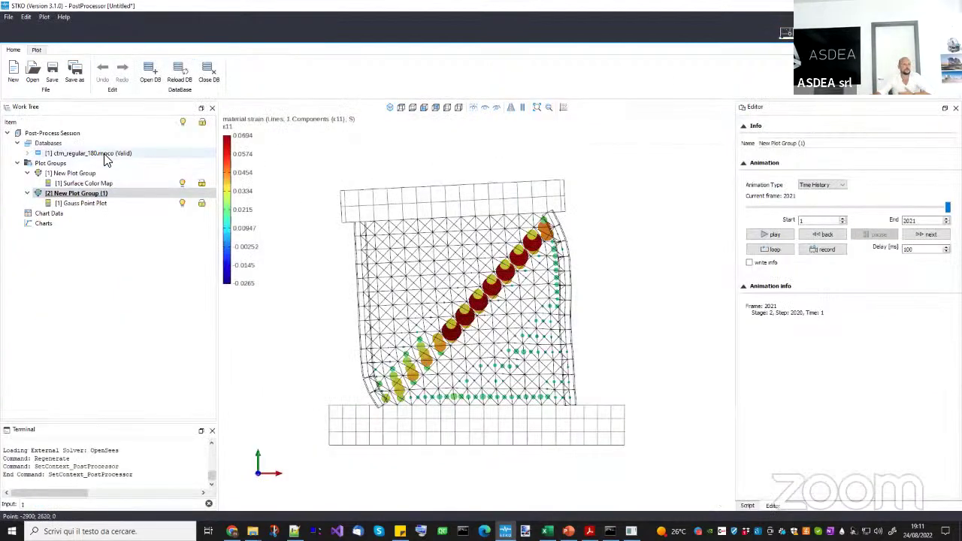
right_click(105, 154)
left_click(139, 159)
left_click(150, 72)
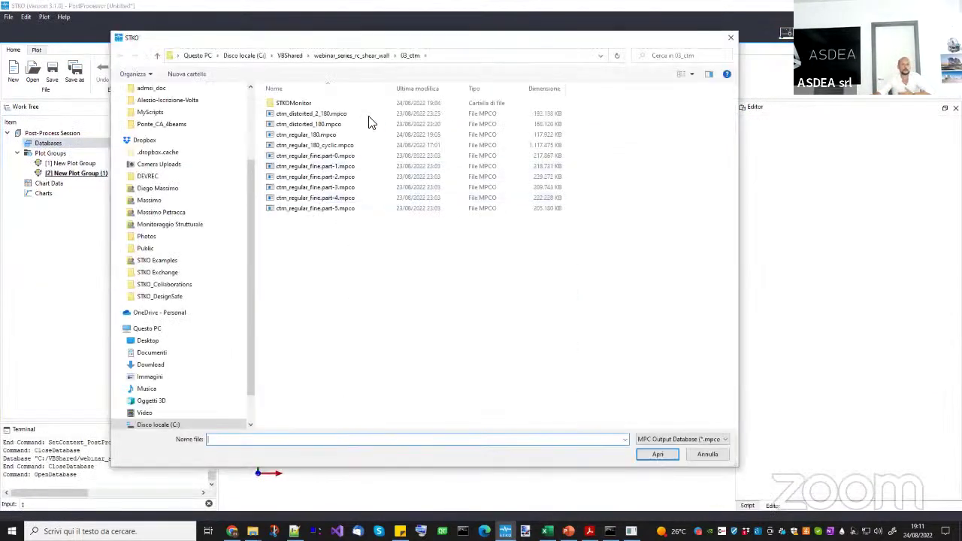
left_click(357, 55)
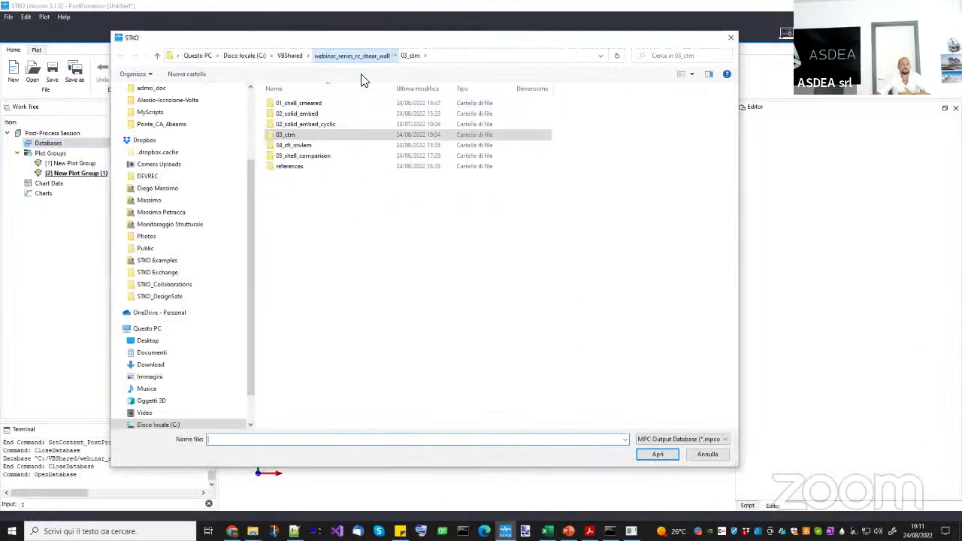
double_click(287, 135)
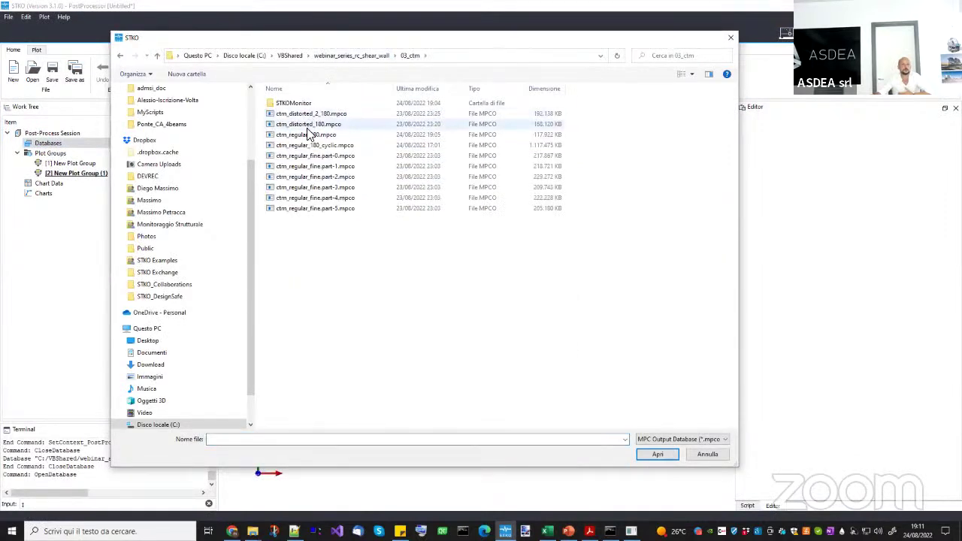
double_click(309, 133)
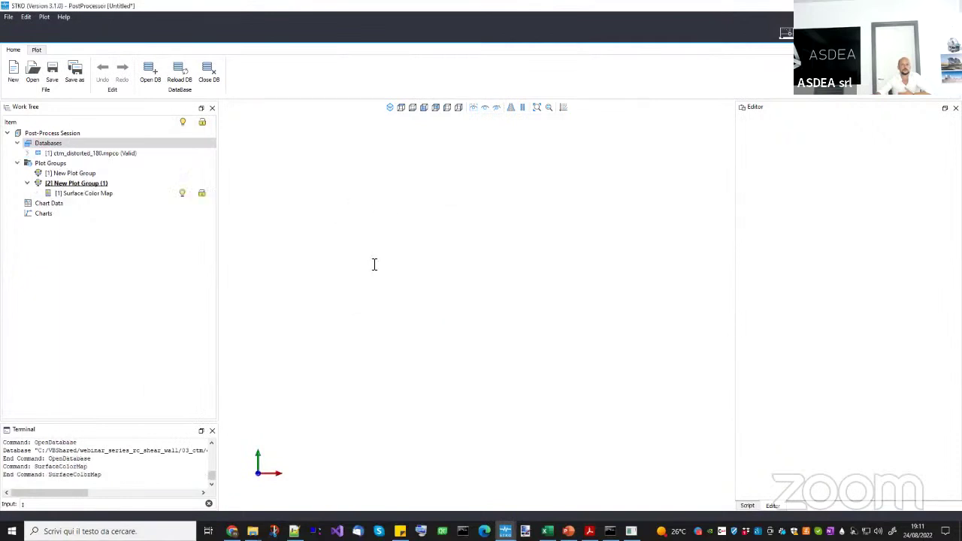
Show the distorted model's Surface Color Map in the second plot group with a deformation scale of 10.
left_click(81, 192)
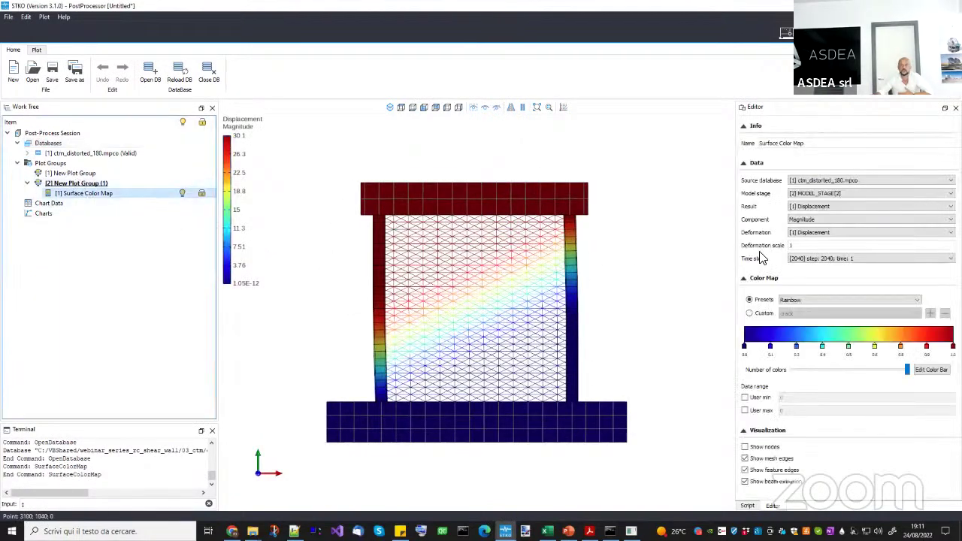
left_click(799, 246)
type("0")
key("Return")
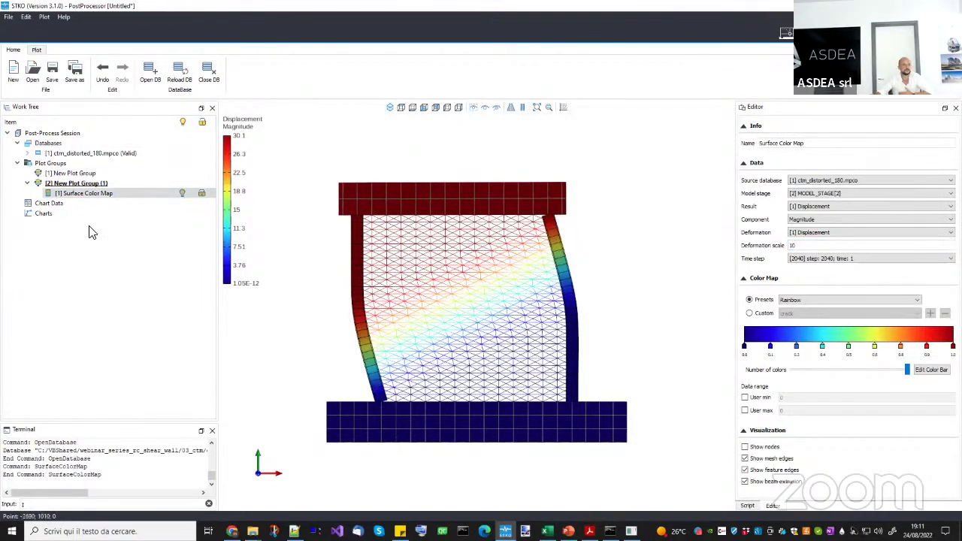
Delete the Surface Color Map from the second plot group and add a Gauss Point Plot in its place.
right_click(75, 193)
left_click(97, 200)
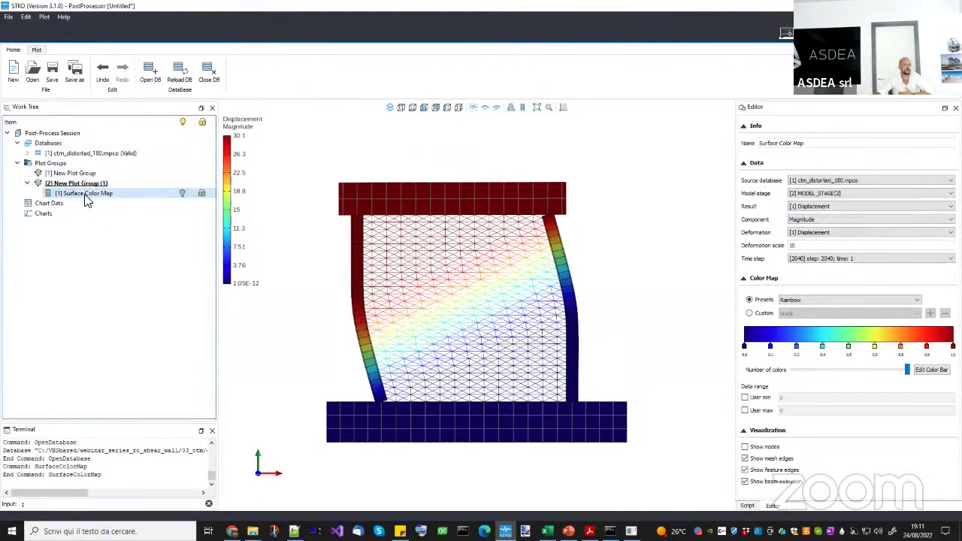
right_click(89, 185)
left_click(131, 251)
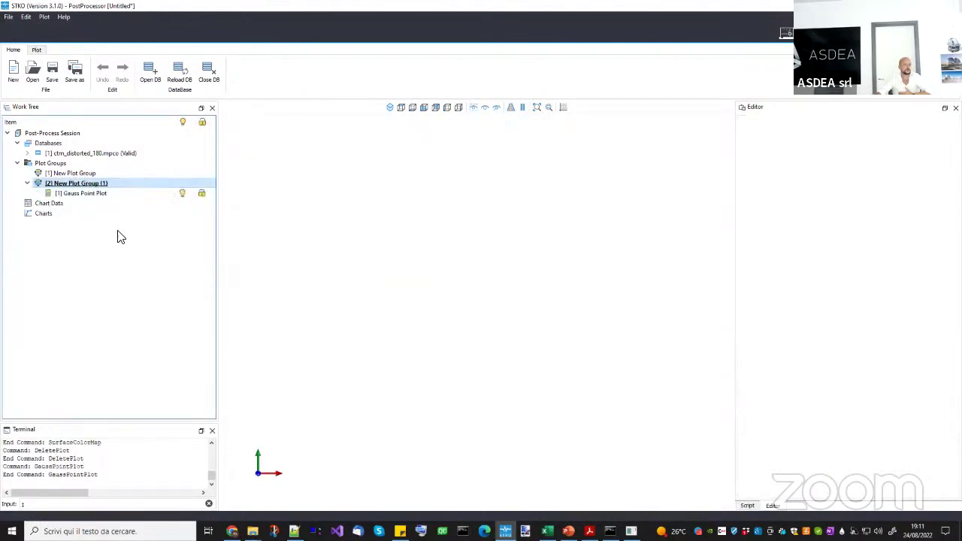
Set the Gauss Point Plot's particle size scale factor to 10 and its deformation scale to 10.
scroll(867, 454, "down", 2)
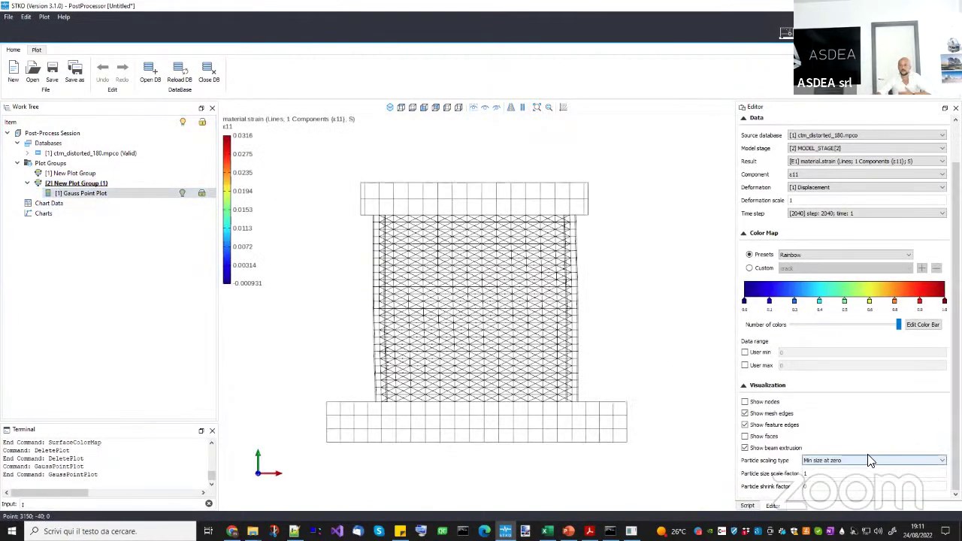
key("Return")
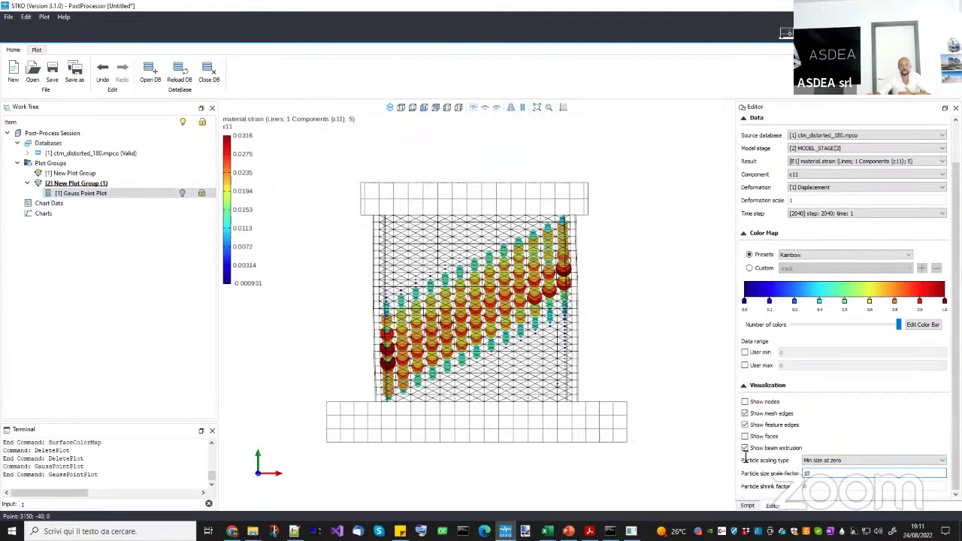
left_click(103, 183)
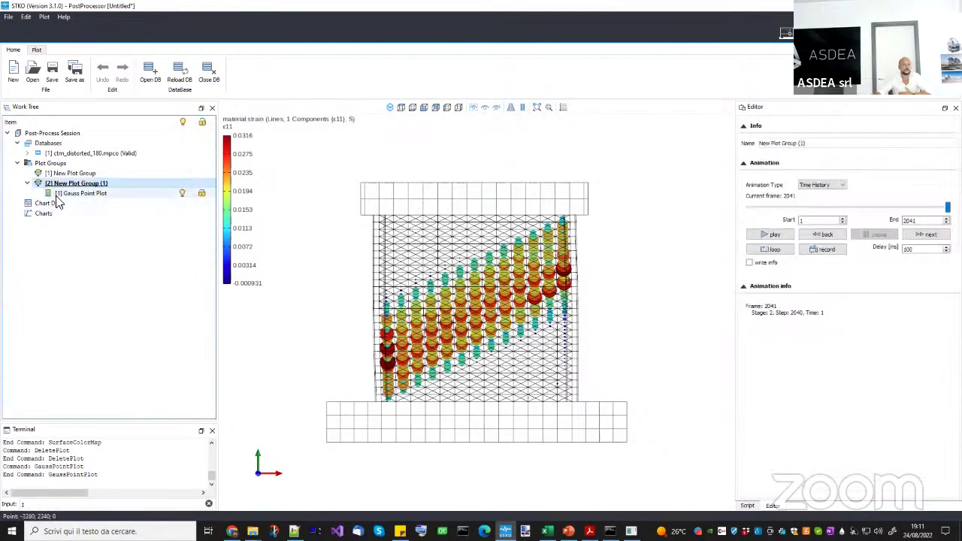
left_click(80, 193)
left_click(813, 246)
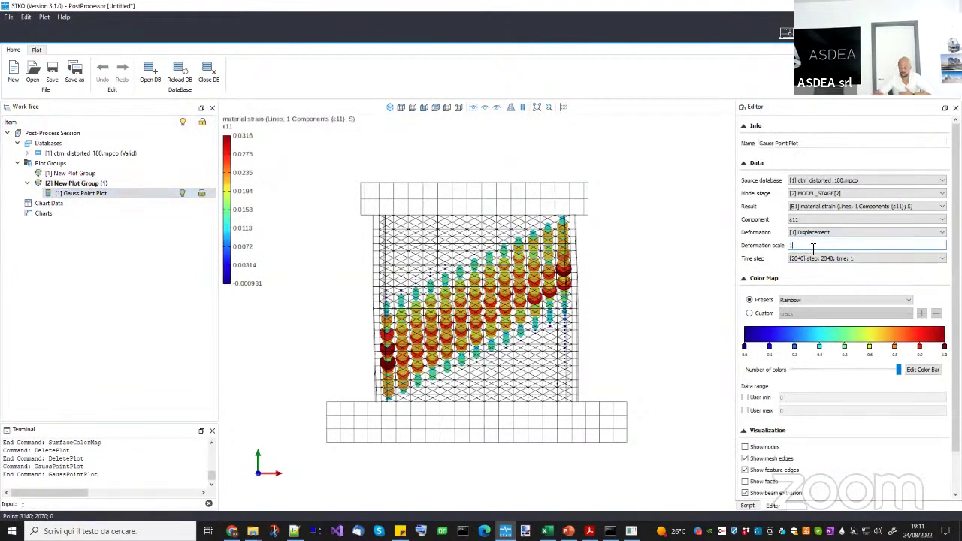
type("0")
key("Return")
Examine the truss strain pattern of the second plot group at animation frames 508 and 770.
left_click(121, 184)
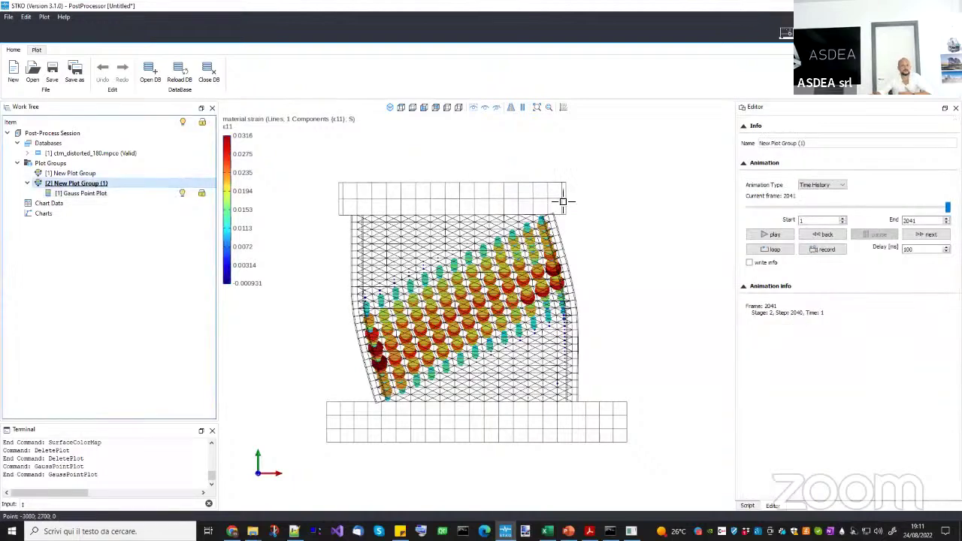
left_click_drag(947, 207, 798, 206)
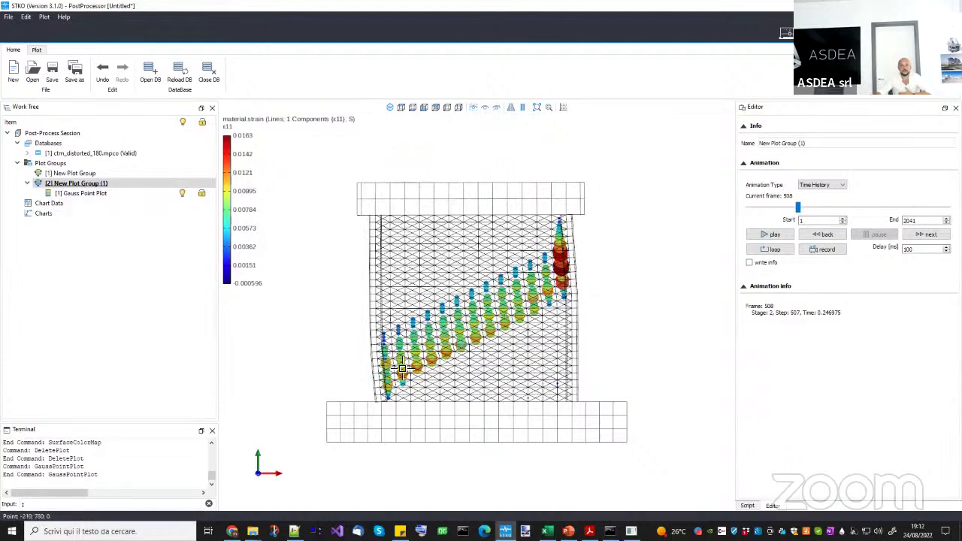
scroll(480, 343, "up", 3)
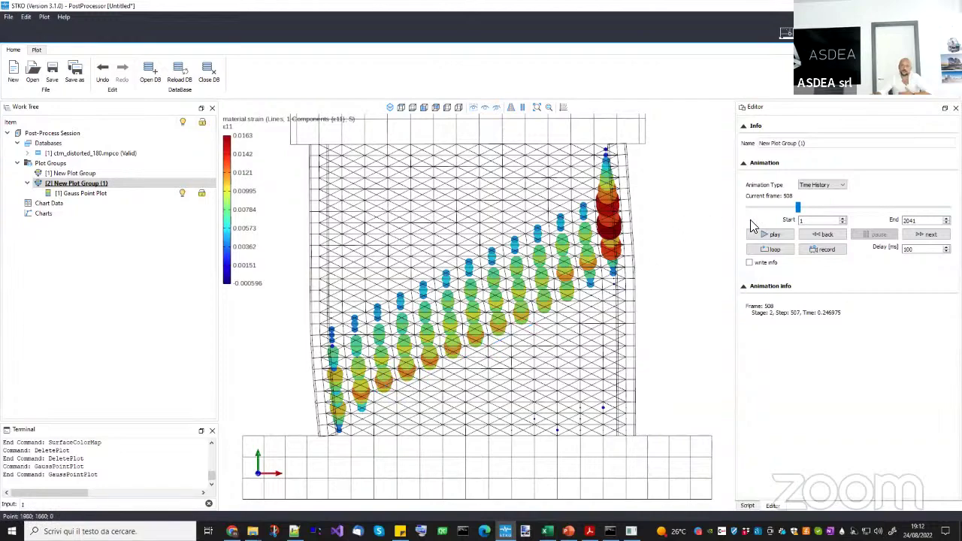
left_click_drag(798, 211, 823, 212)
scroll(427, 281, "down", 5)
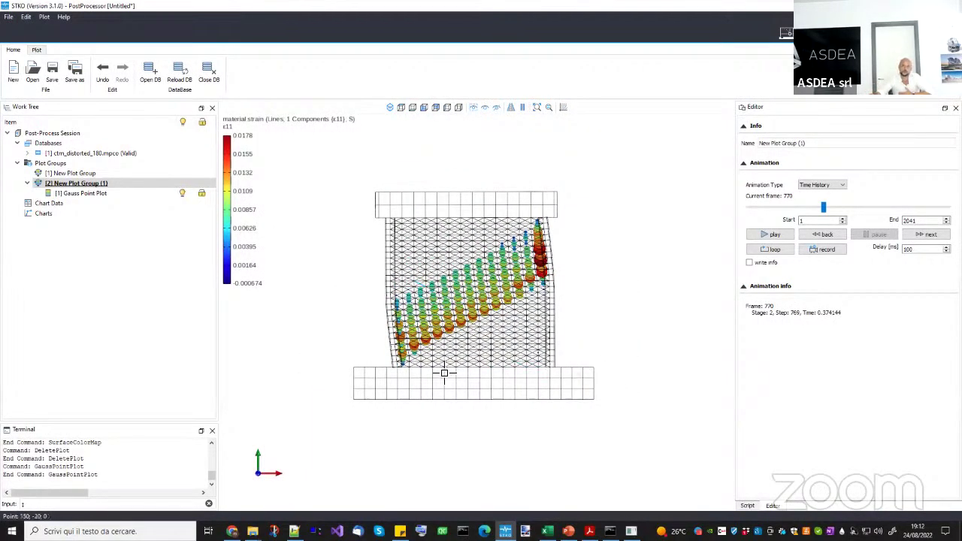
Close the ctm_distorted_180.mpco database and open ctm_distorted_2_180.mpco from the 03_ctm folder.
right_click(97, 155)
left_click(124, 153)
right_click(75, 142)
left_click(120, 150)
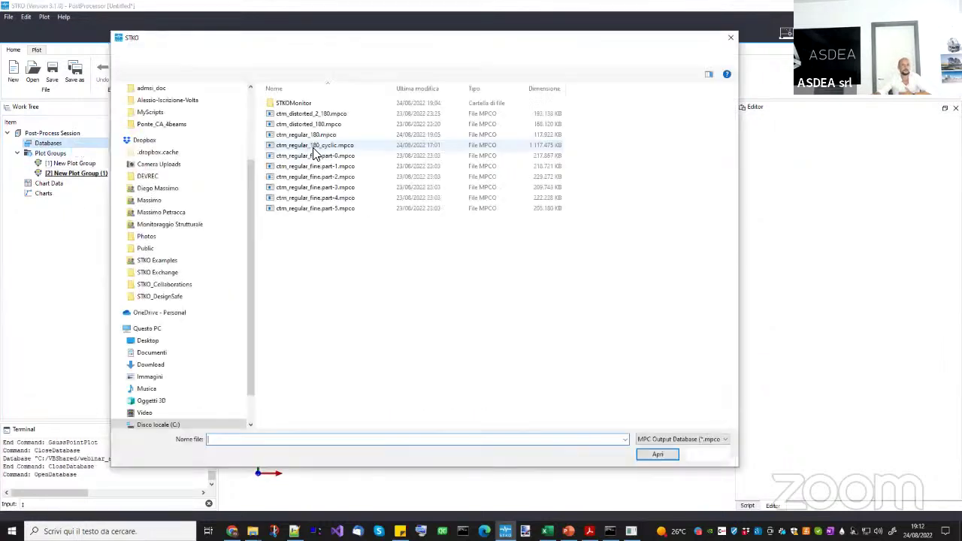
left_click(326, 115)
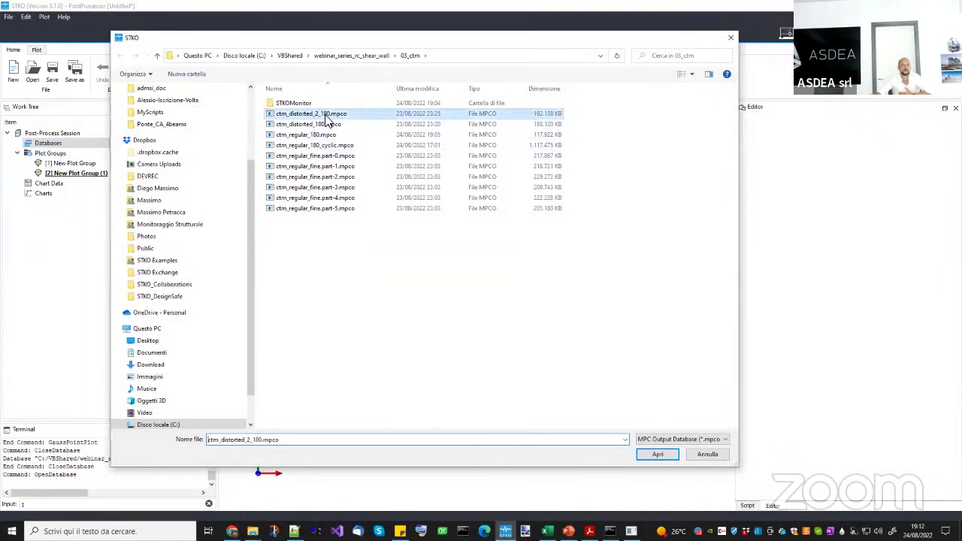
double_click(325, 115)
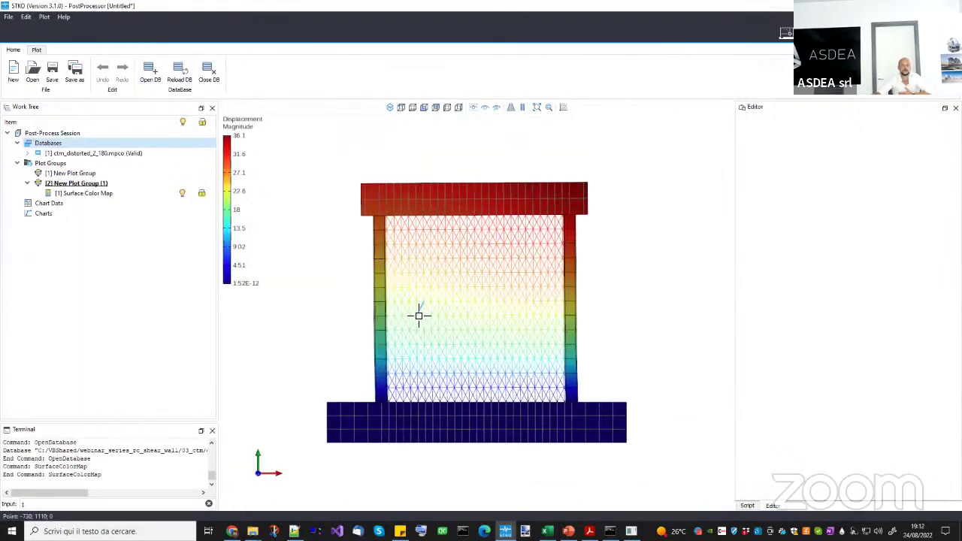
Set the deformation scale of the second distorted model's Surface Color Map to 10.
left_click(113, 194)
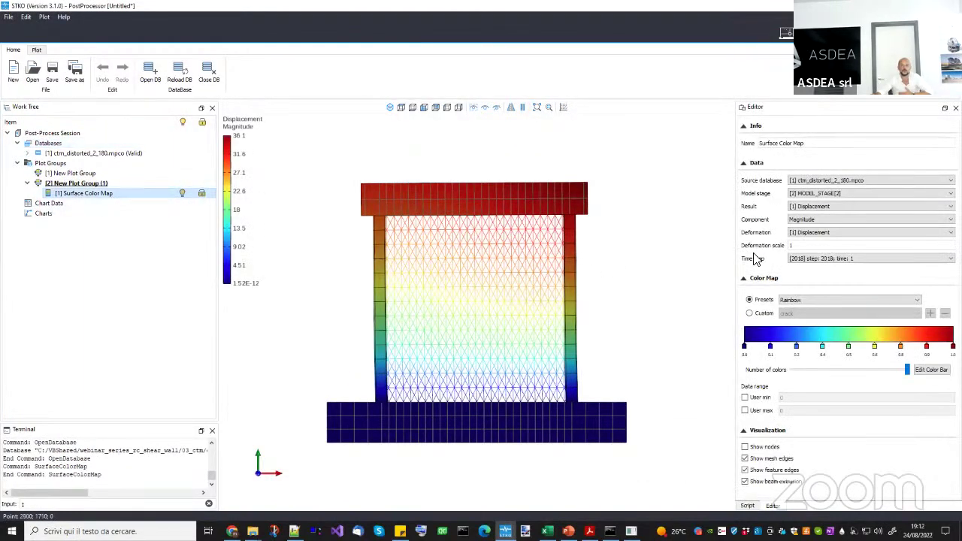
left_click(808, 245)
type("0")
key("Return")
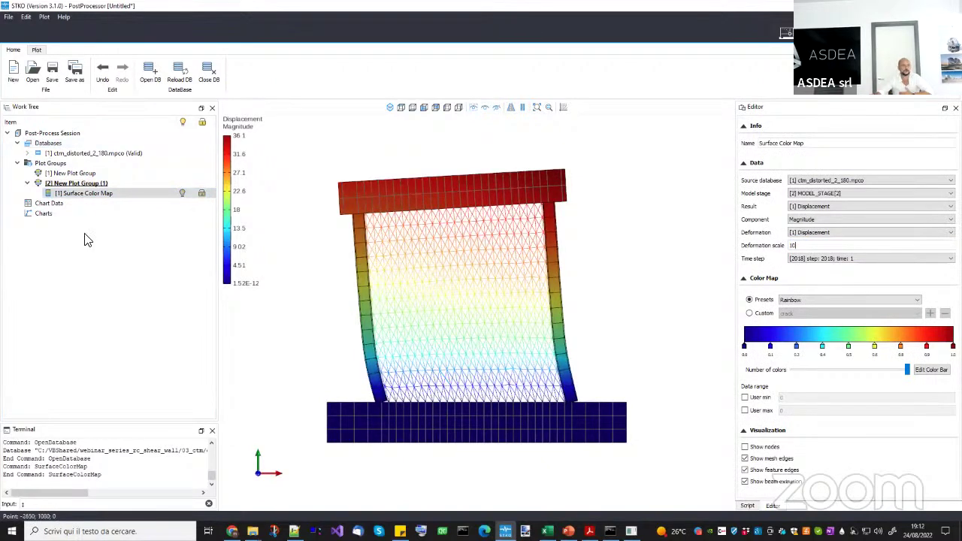
Replace the second distorted model's Surface Color Map with a Gauss Point Plot in the second plot group.
right_click(91, 193)
left_click(121, 202)
right_click(95, 186)
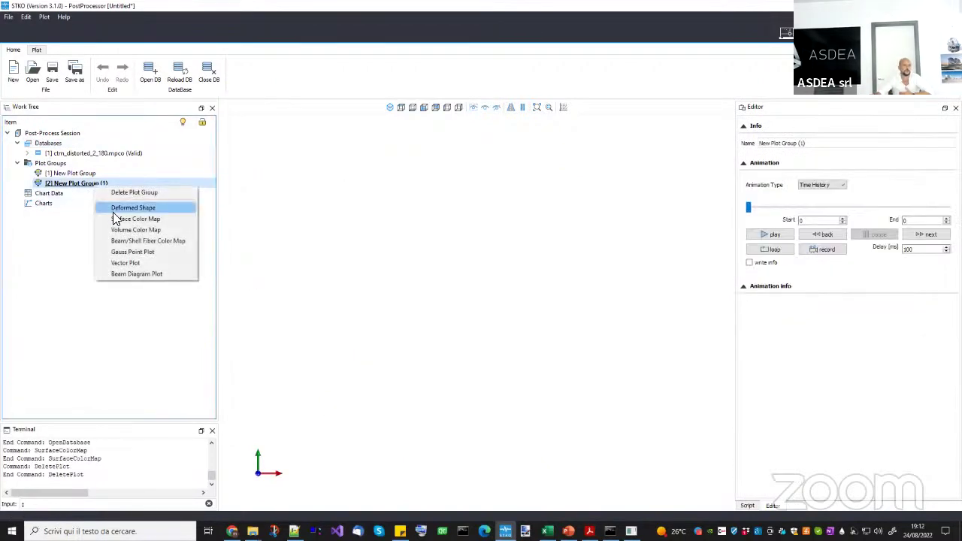
left_click(129, 251)
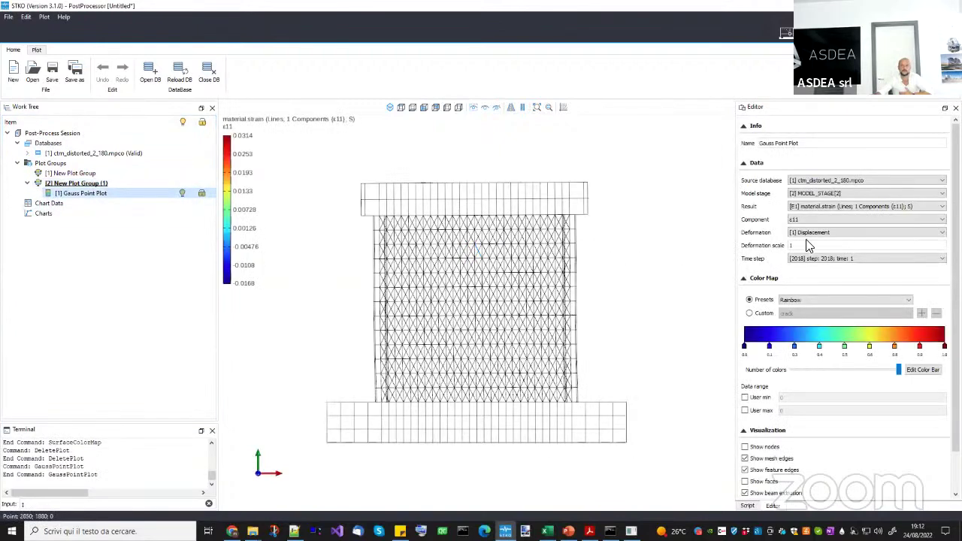
Give the second distorted model's Gauss Point Plot a deformation scale of 10 and a particle size scale factor of 10.
left_click(811, 245)
type("0")
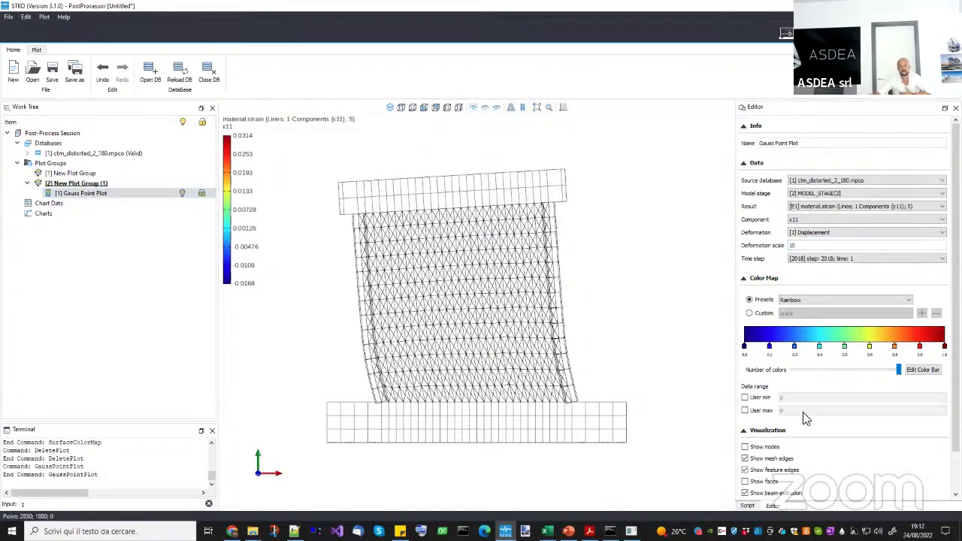
scroll(902, 436, "down", 1)
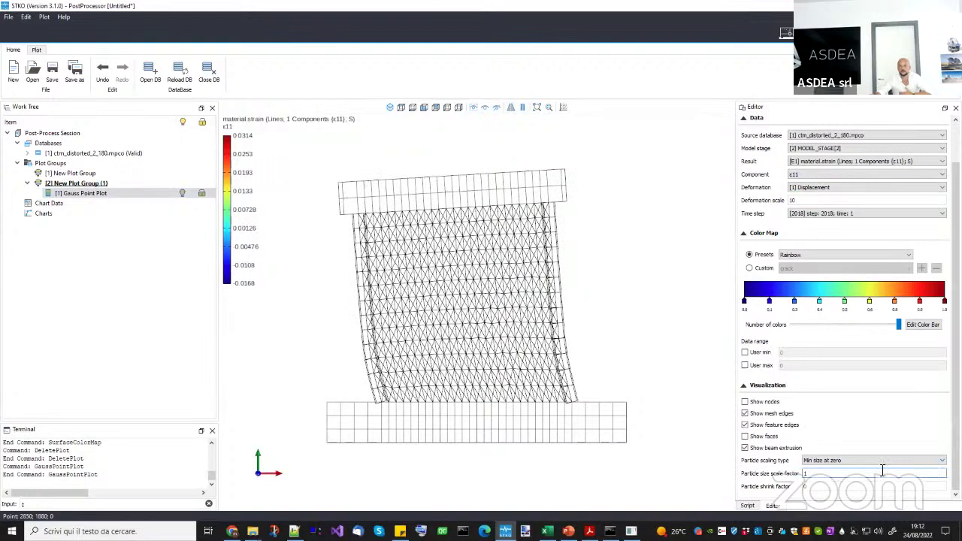
left_click(822, 473)
type("0")
key("Return")
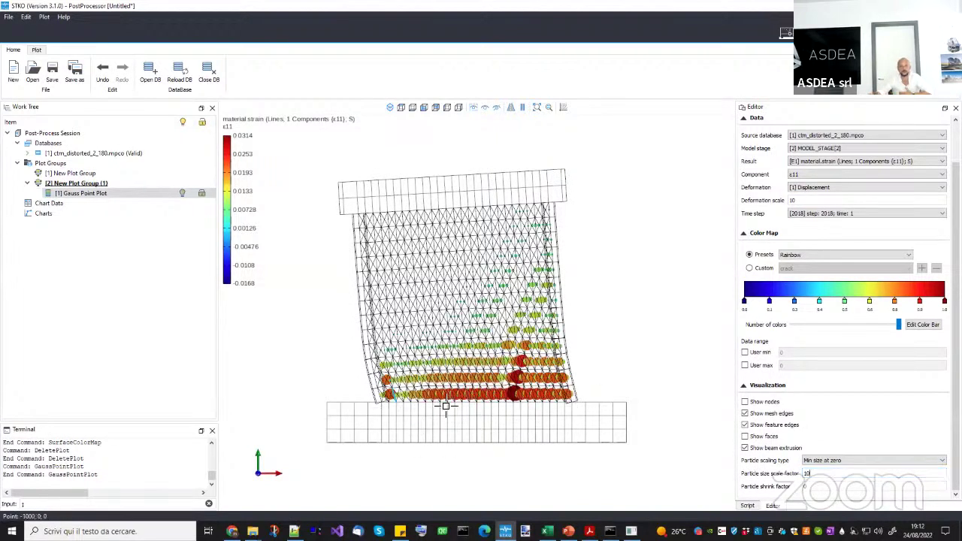
scroll(542, 385, "down", 2)
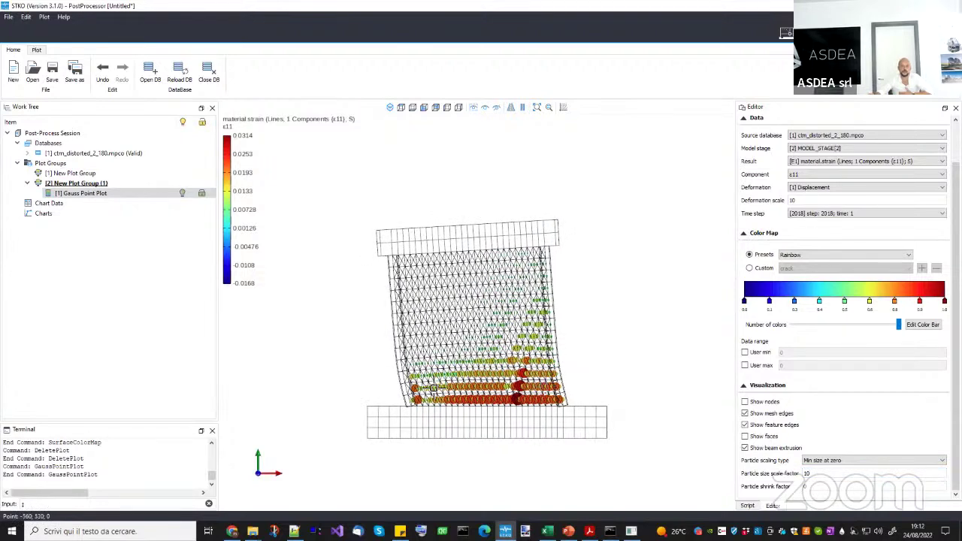
scroll(434, 387, "up", 3)
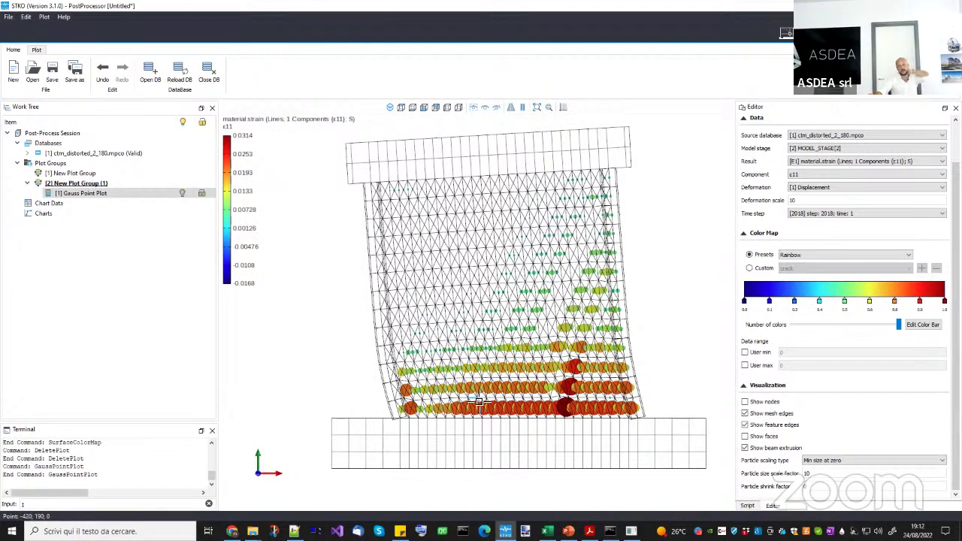
scroll(441, 348, "up", 3)
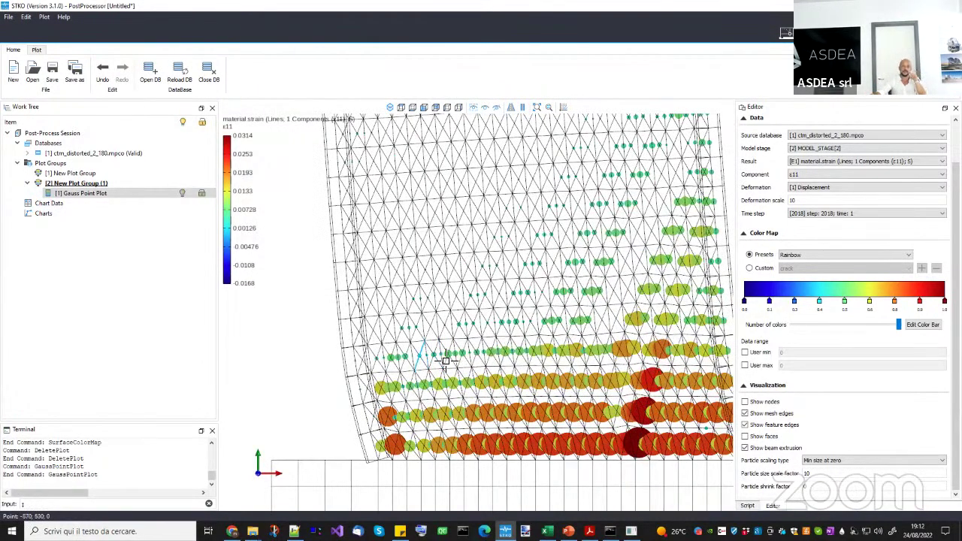
scroll(444, 350, "down", 4)
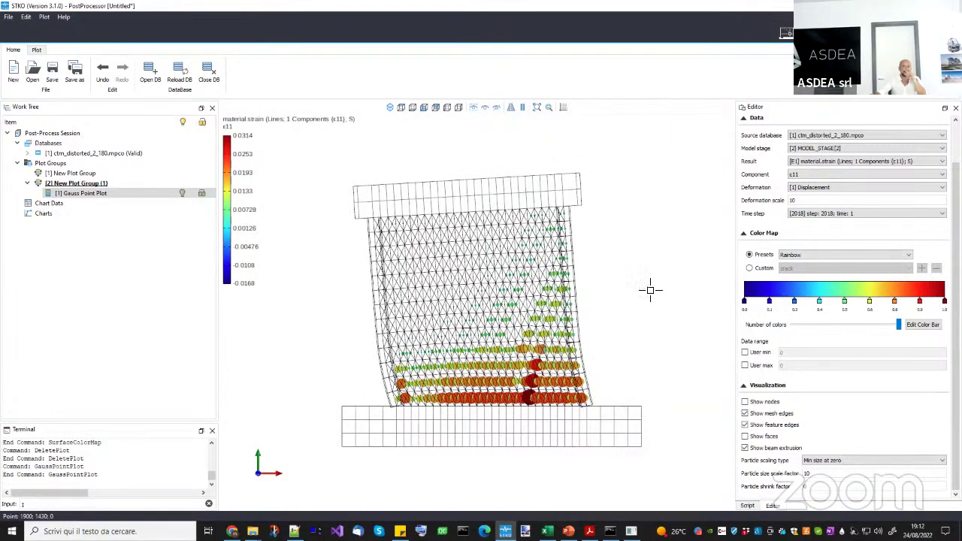
Close the ctm_distorted_2_180.mpco database and delete both plot groups from the session.
right_click(137, 162)
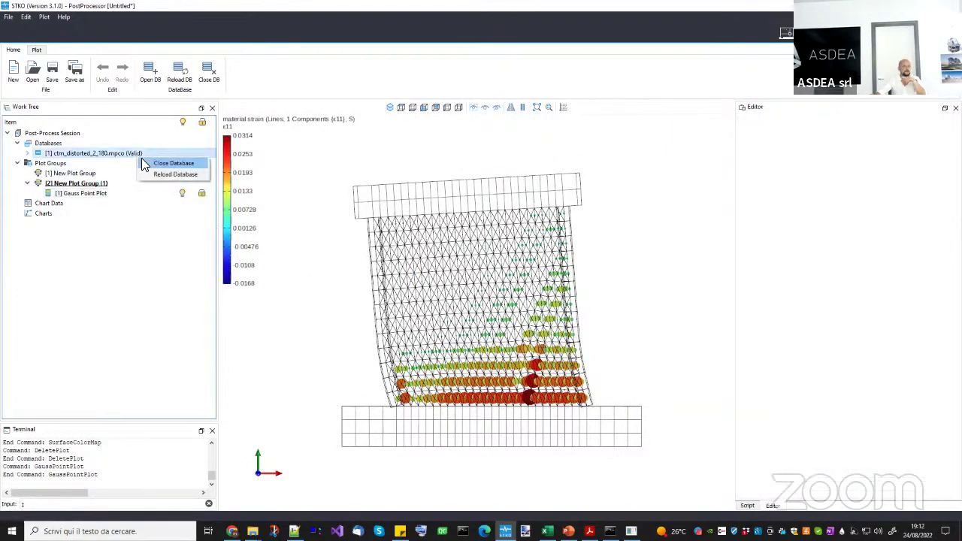
left_click(143, 159)
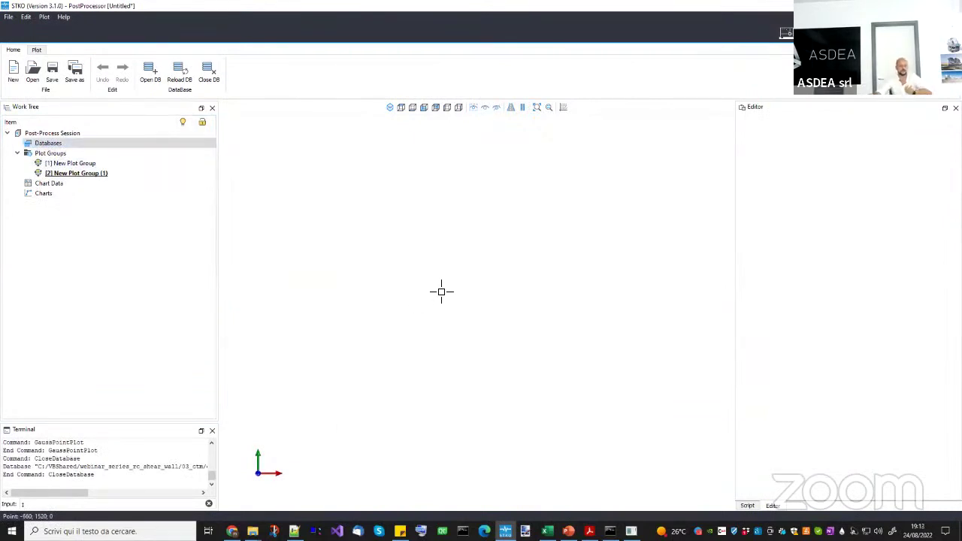
right_click(115, 174)
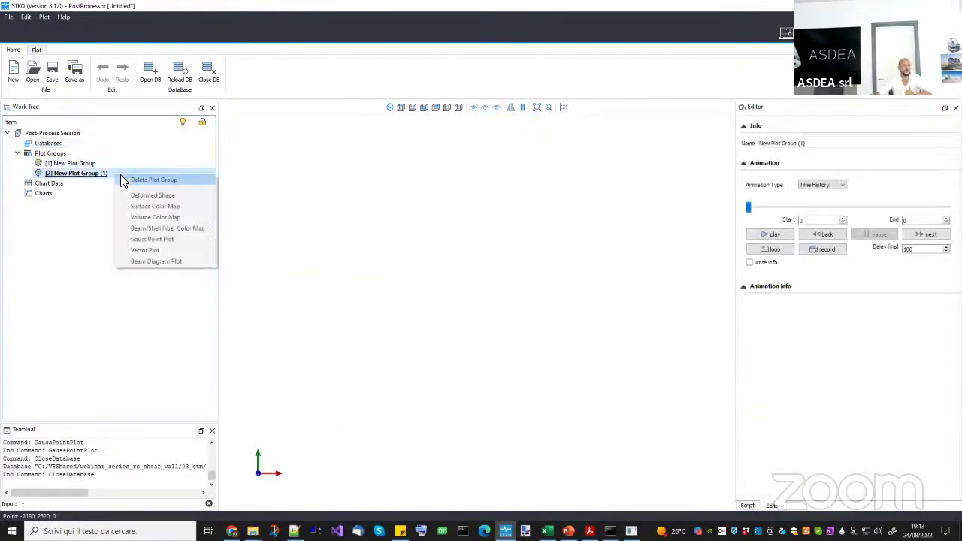
left_click(143, 180)
right_click(95, 167)
left_click(106, 173)
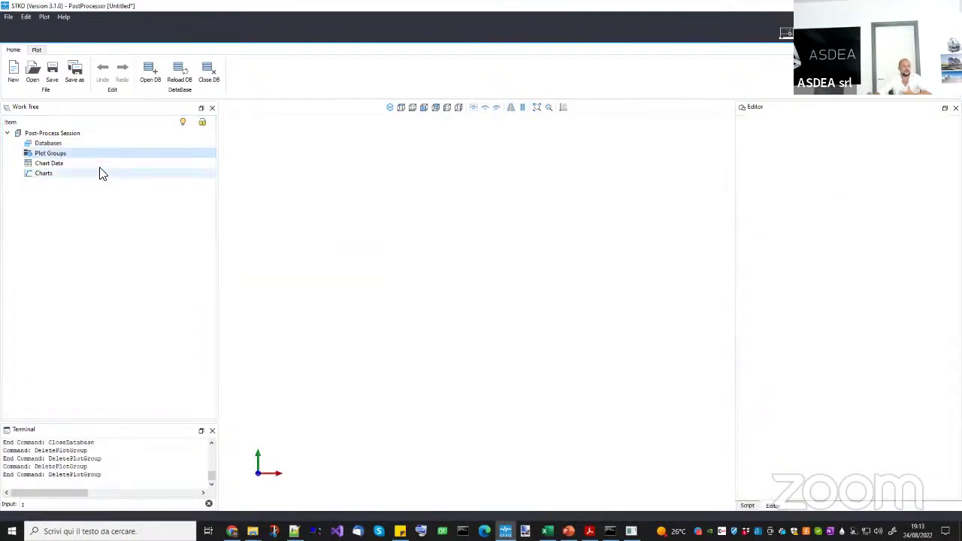
Open the 05_shell_smeared_coarse.mpco database from the 05_shell_comparison folder.
left_click(150, 71)
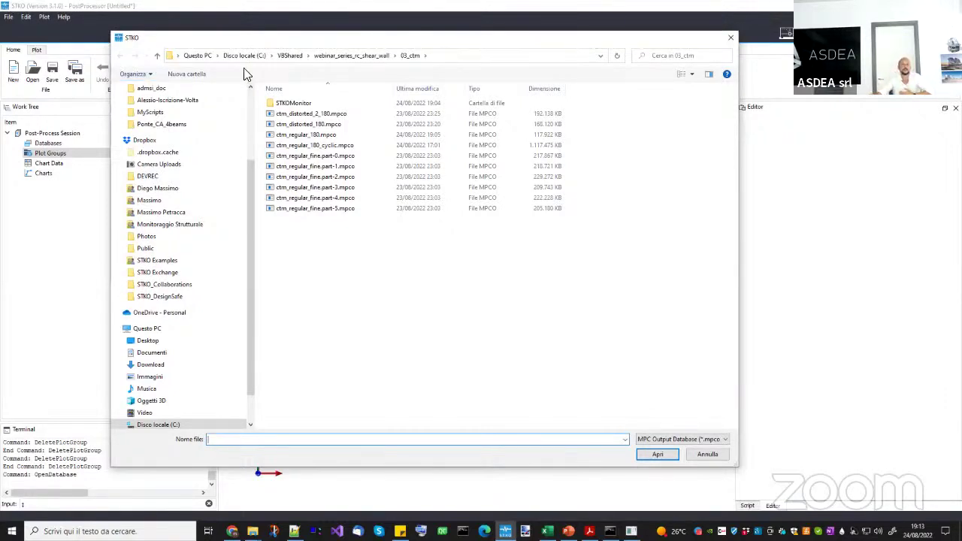
left_click(330, 56)
double_click(343, 155)
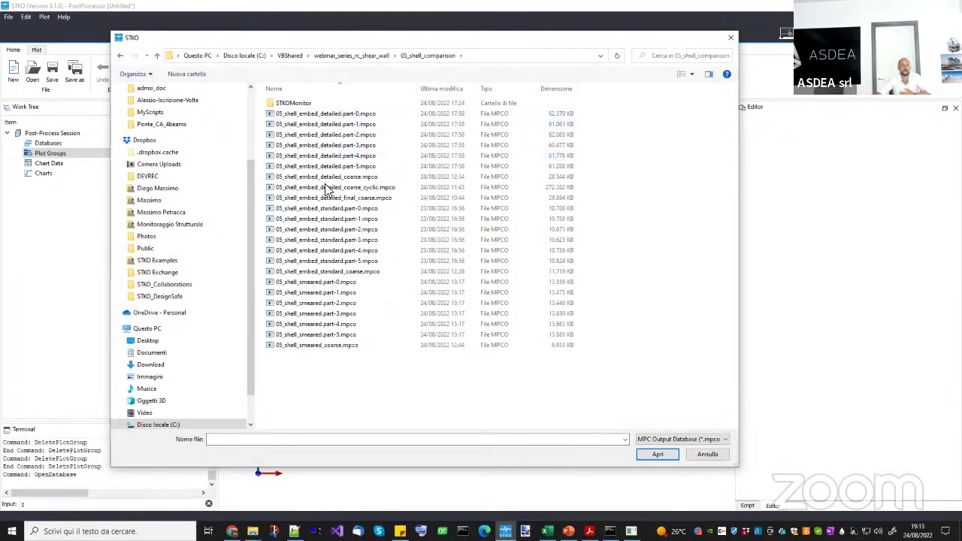
double_click(297, 345)
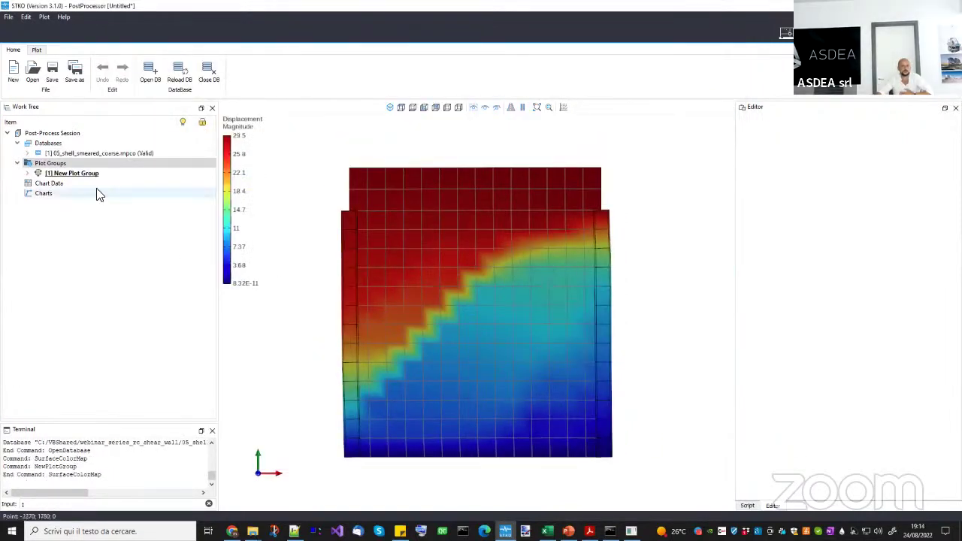
Set the Surface Color Map's result to the eight-component section.deformation on surfaces.
double_click(71, 173)
left_click(83, 184)
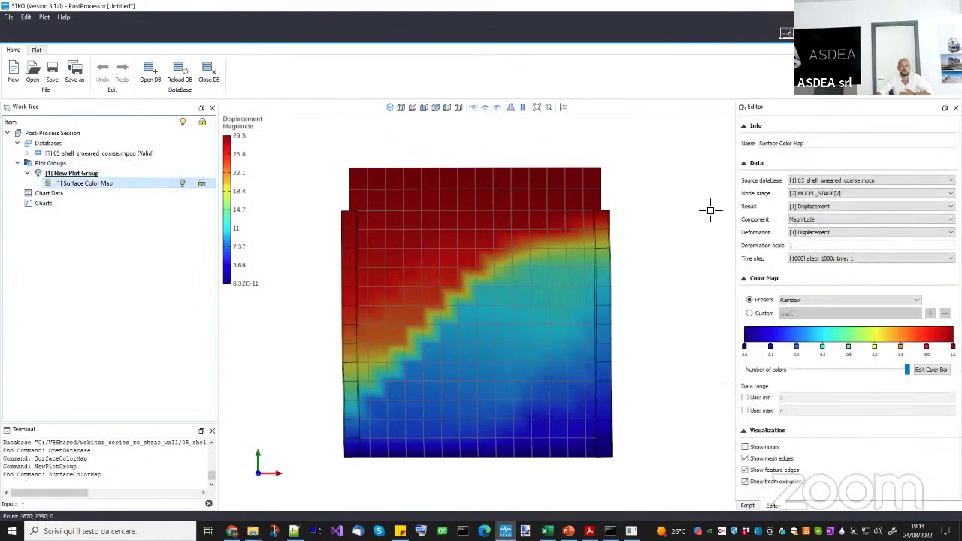
left_click(801, 208)
left_click(825, 225)
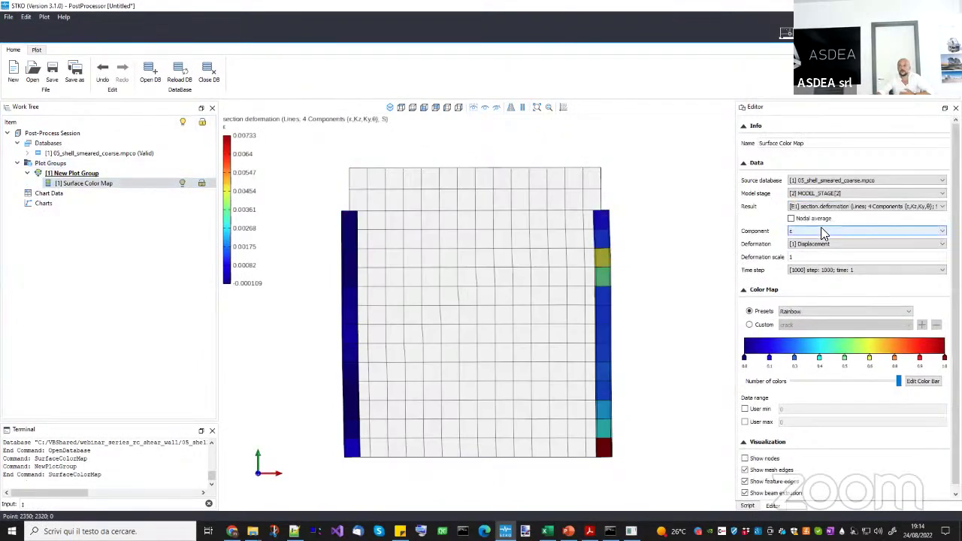
left_click(821, 231)
left_click(820, 206)
left_click(823, 228)
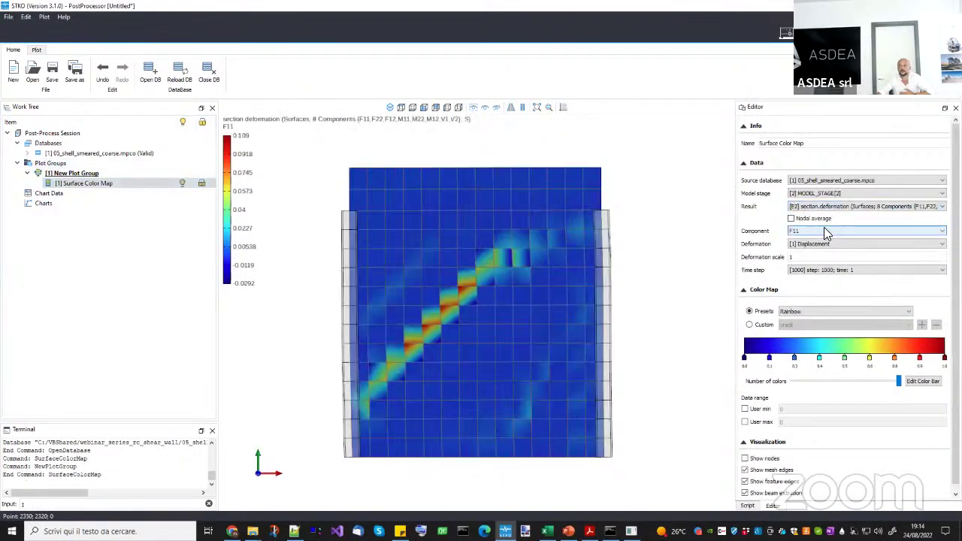
Plot the Force Principal Max component of the section deformation with the custom crack color map.
left_click(824, 231)
left_click(834, 292)
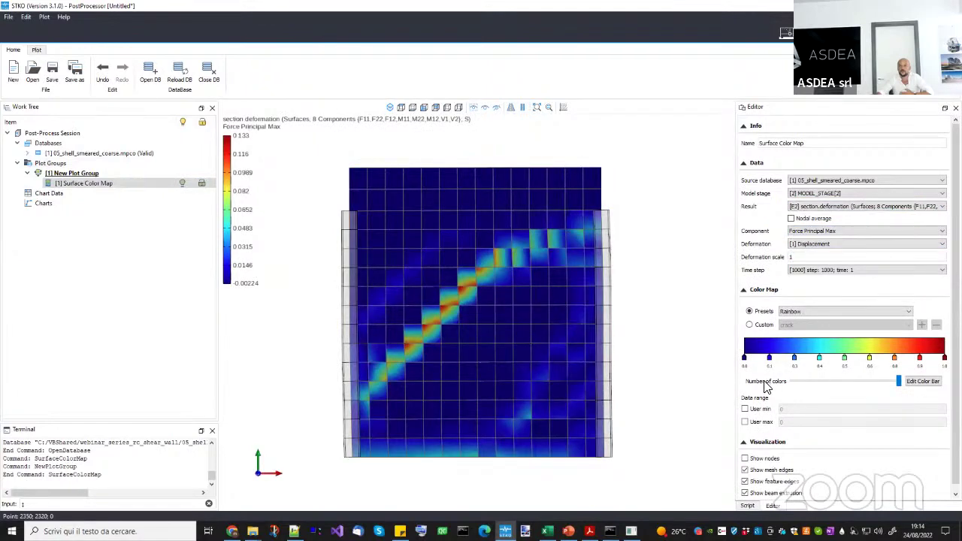
left_click(750, 325)
scroll(636, 326, "down", 1)
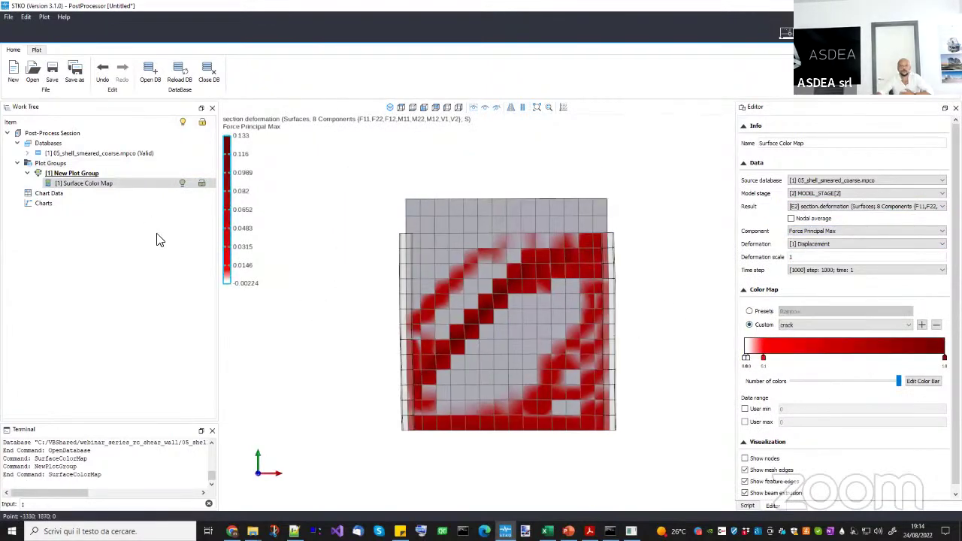
Scrub the plot group's time history to frame 58 to examine the coarse smeared shell's crack pattern.
left_click(71, 173)
left_click(853, 207)
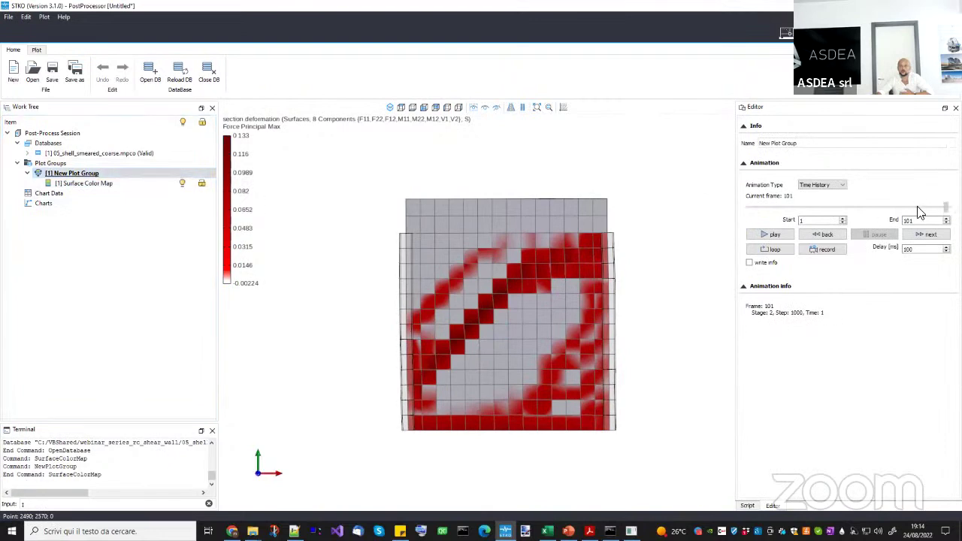
left_click_drag(816, 208, 862, 208)
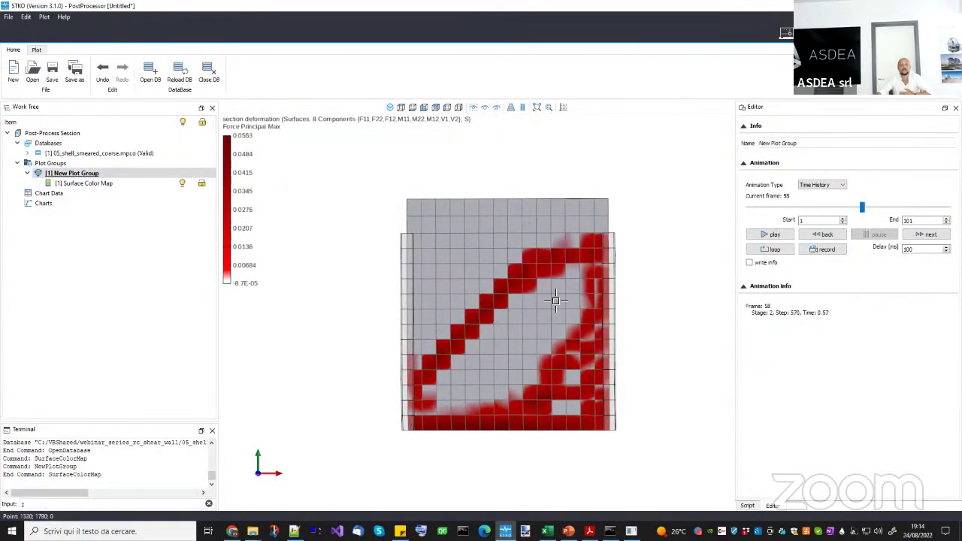
middle_click_drag(541, 301, 516, 305)
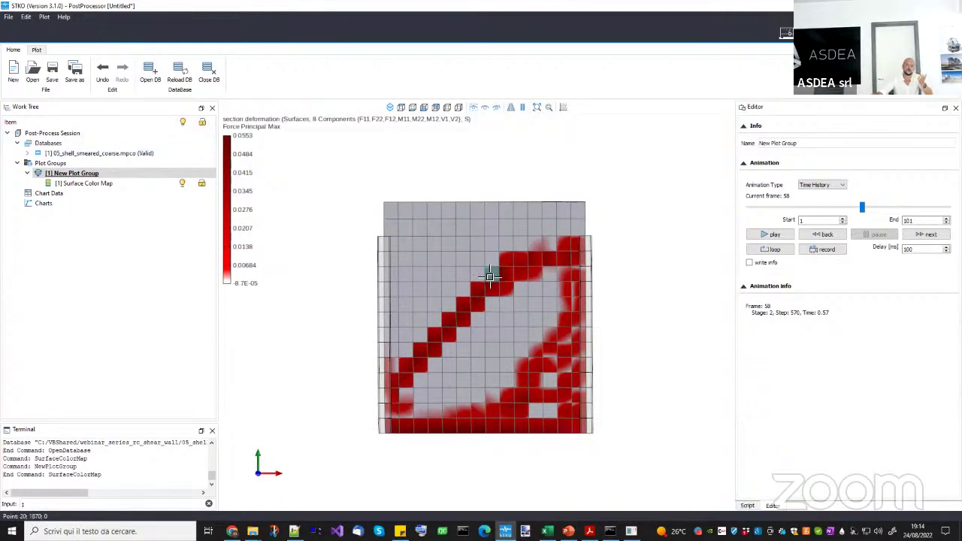
Close the 05_shell_smeared_coarse.mpco database and open 05_shell_smeared.part-0.mpco from the 05_shell_comparison folder.
right_click(152, 154)
left_click(170, 159)
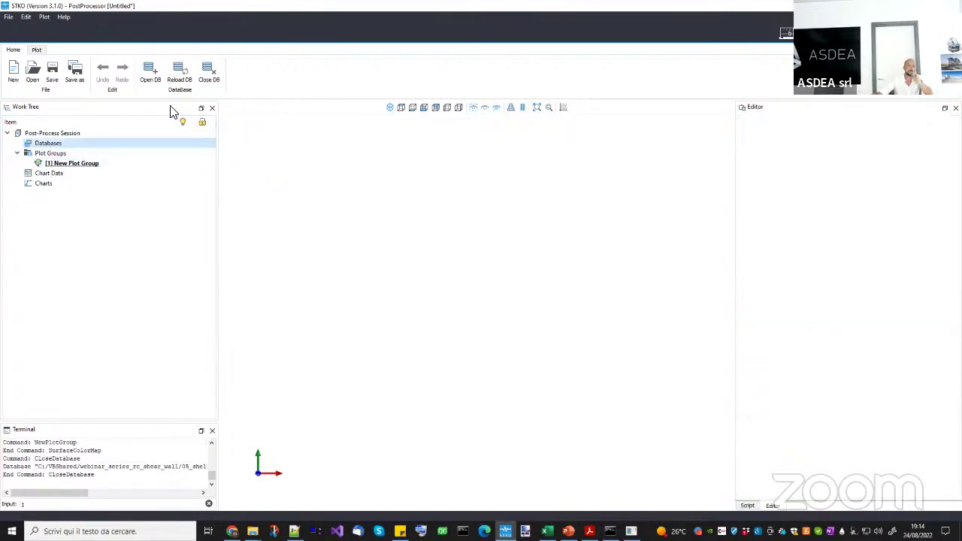
left_click(142, 75)
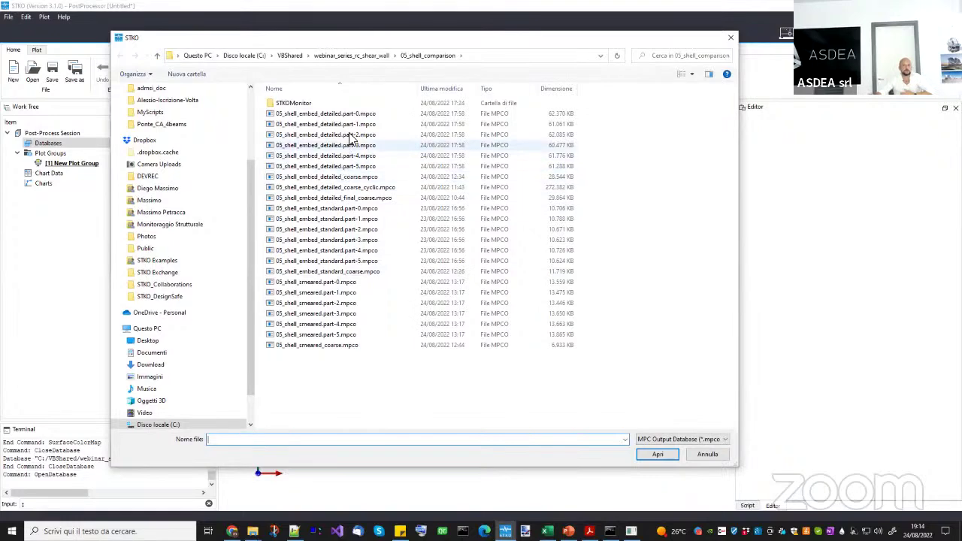
double_click(338, 282)
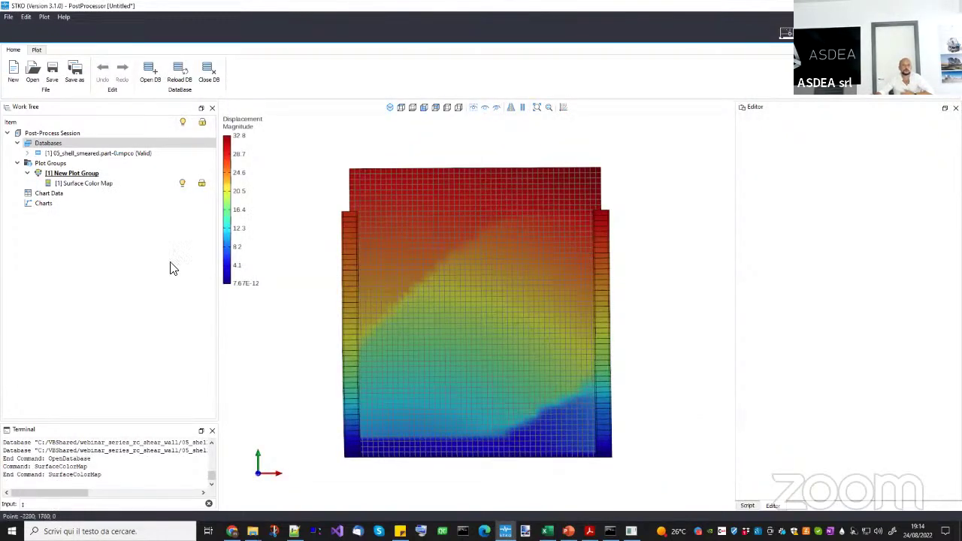
Set the Surface Color Map's deformation scale to 10 for the fine smeared shell model.
left_click(92, 184)
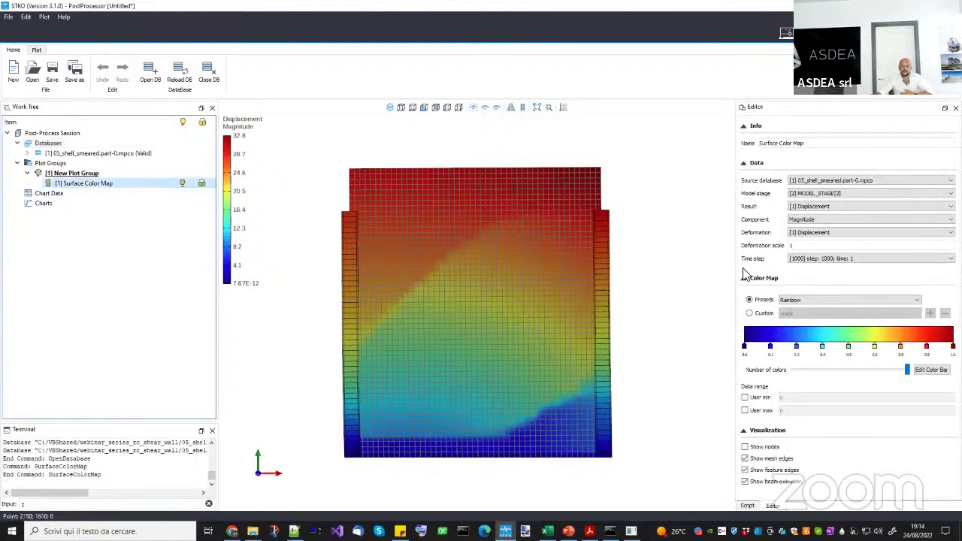
left_click(824, 246)
type("0")
key("Return")
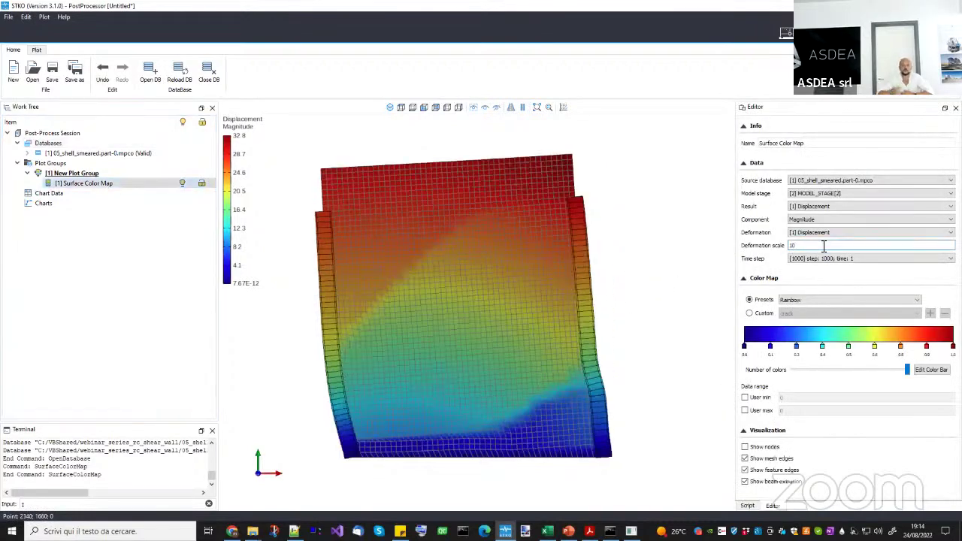
Plot the surface section deformation's Force Principal Max with a user minimum of 0 and the custom crack color map.
left_click(839, 206)
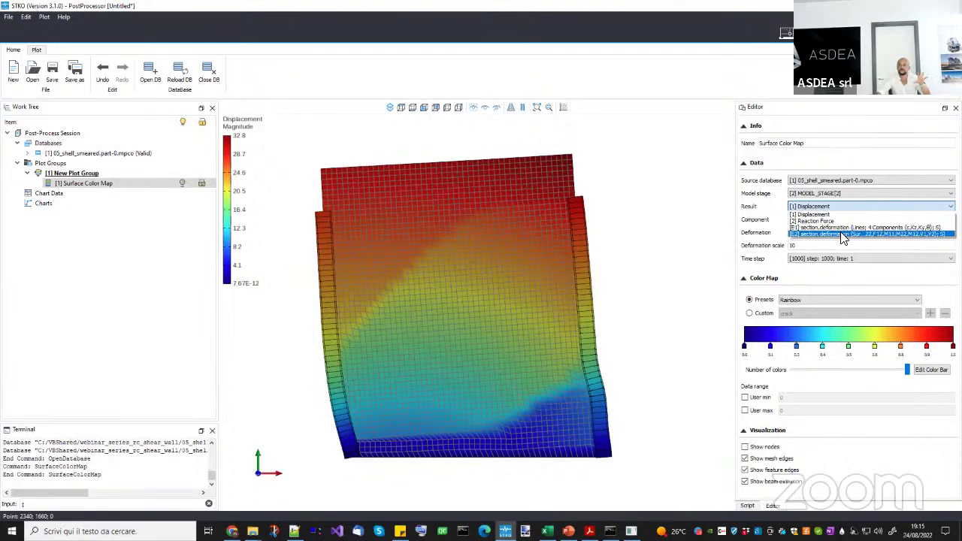
left_click(841, 233)
left_click(816, 231)
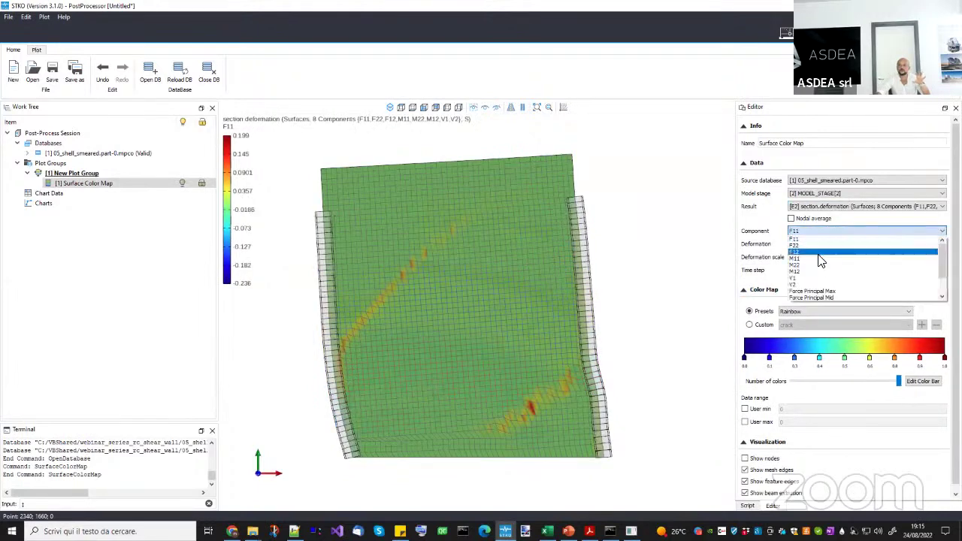
left_click(813, 291)
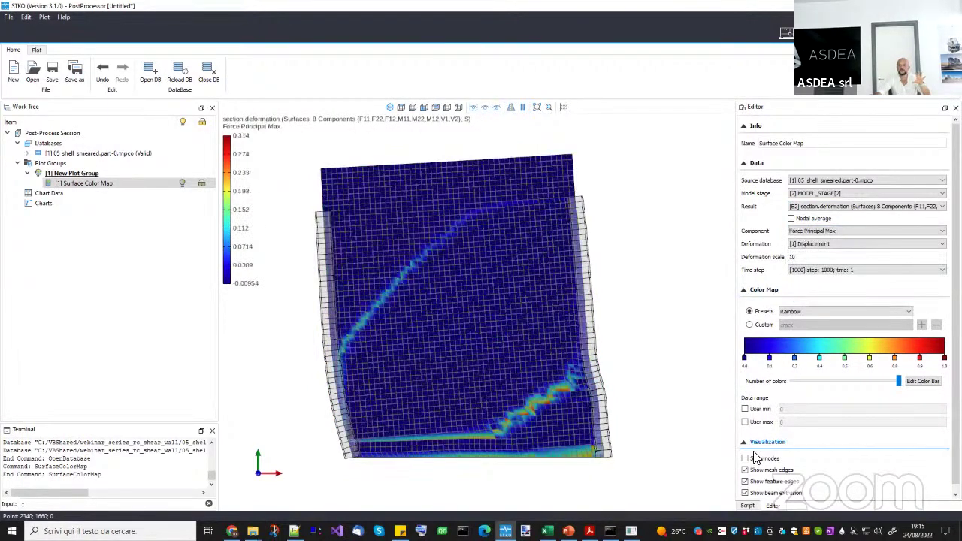
left_click(745, 409)
left_click(744, 324)
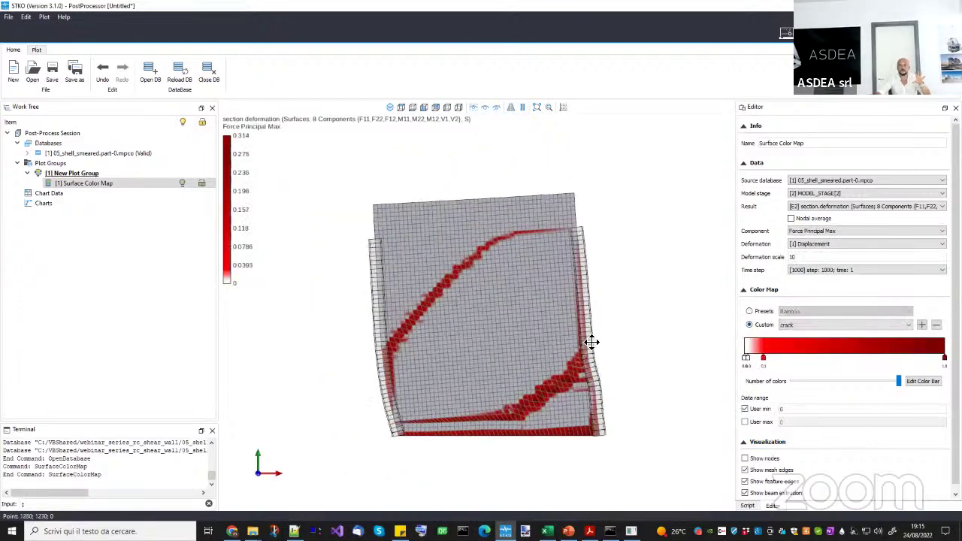
Scrub the time history through frames 36 and 56 to final frame 101 to examine the fine smeared shell's crack development.
left_click(75, 174)
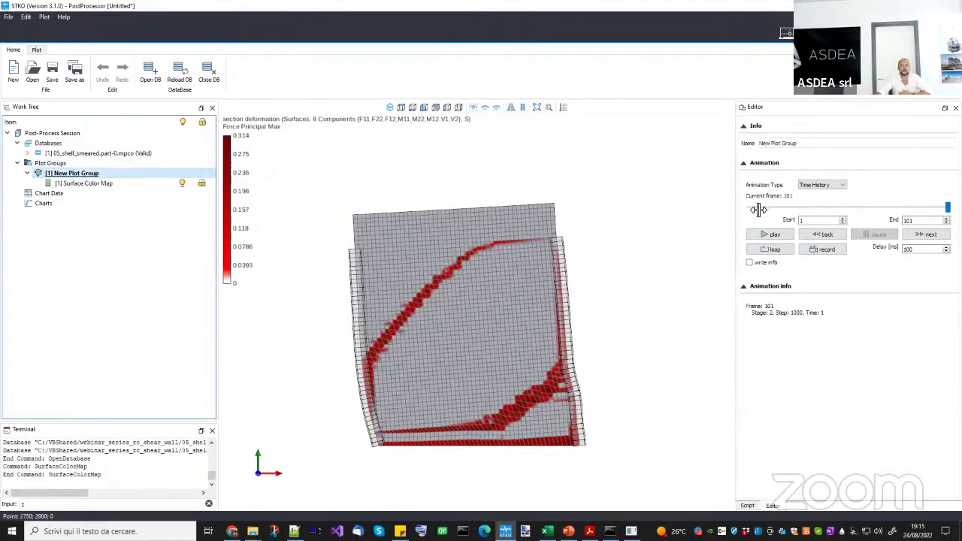
left_click_drag(947, 208, 818, 217)
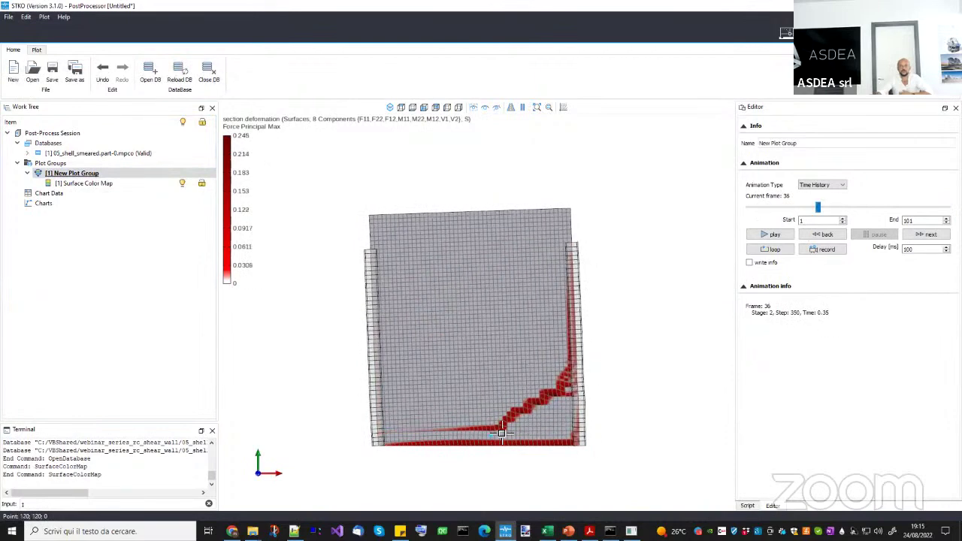
left_click_drag(819, 213, 850, 214)
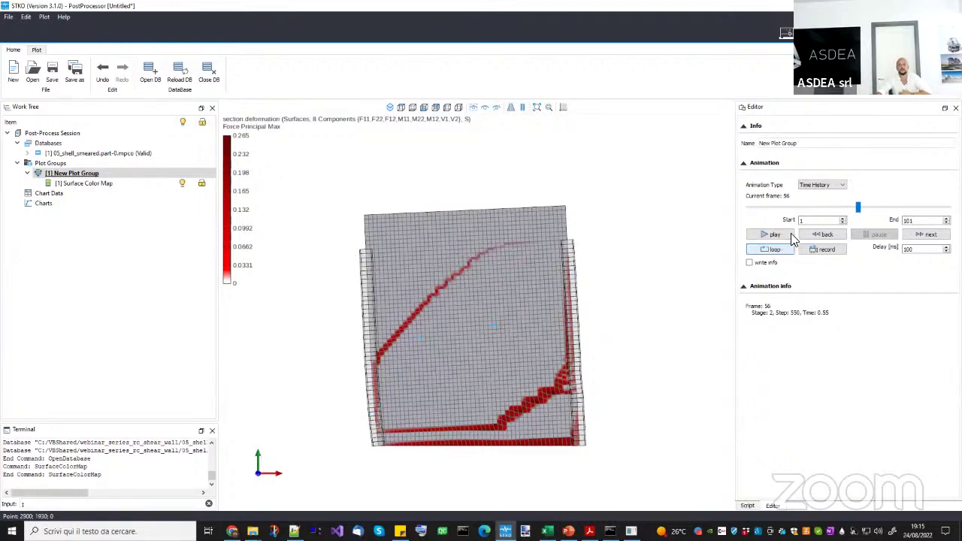
left_click_drag(856, 212, 948, 215)
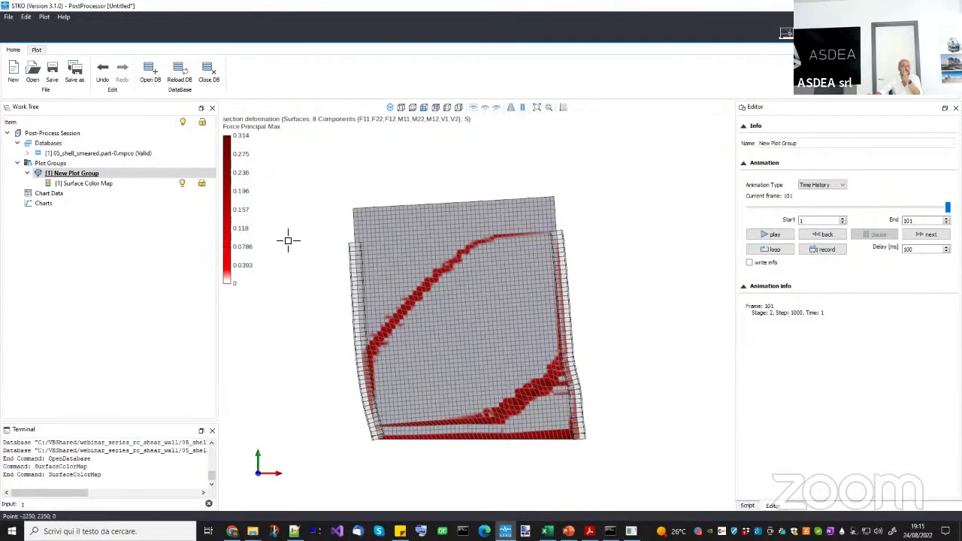
Close the 05_shell_smeared.part-0.mpco database and open 05_shell_embed_standard_coarse.mpco.
right_click(125, 154)
left_click(154, 159)
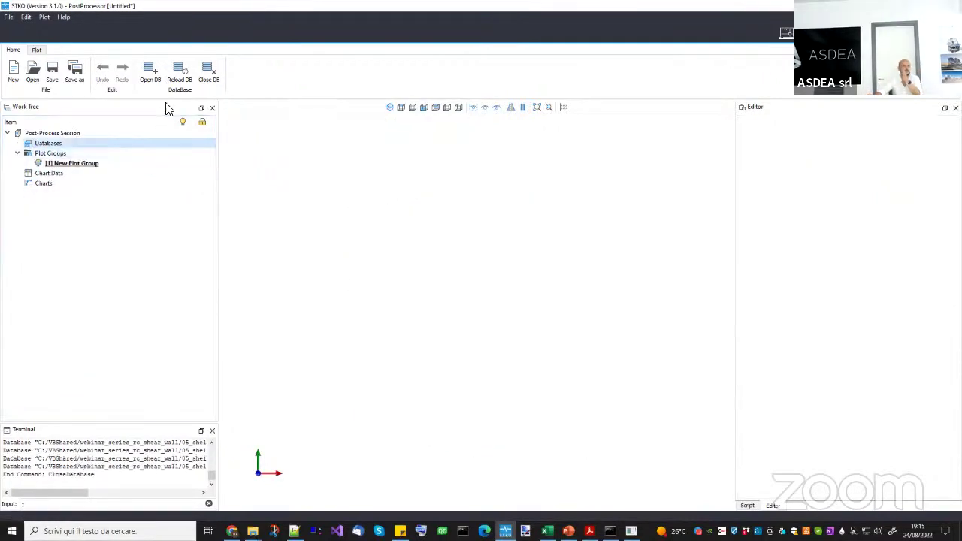
left_click(150, 75)
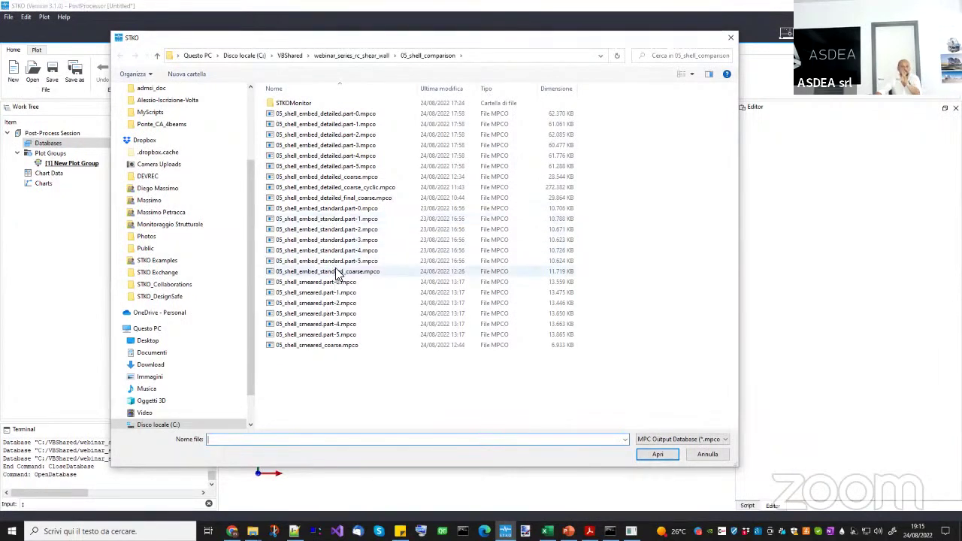
double_click(338, 271)
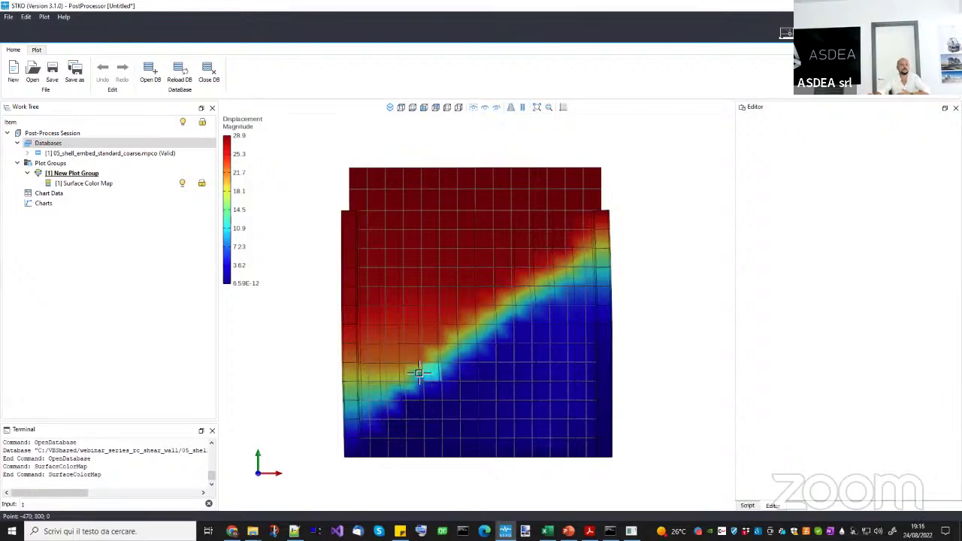
Replace the coarse embedded shell database with 05_shell_embed_standard.part-0.mpco from the same folder.
left_click(209, 71)
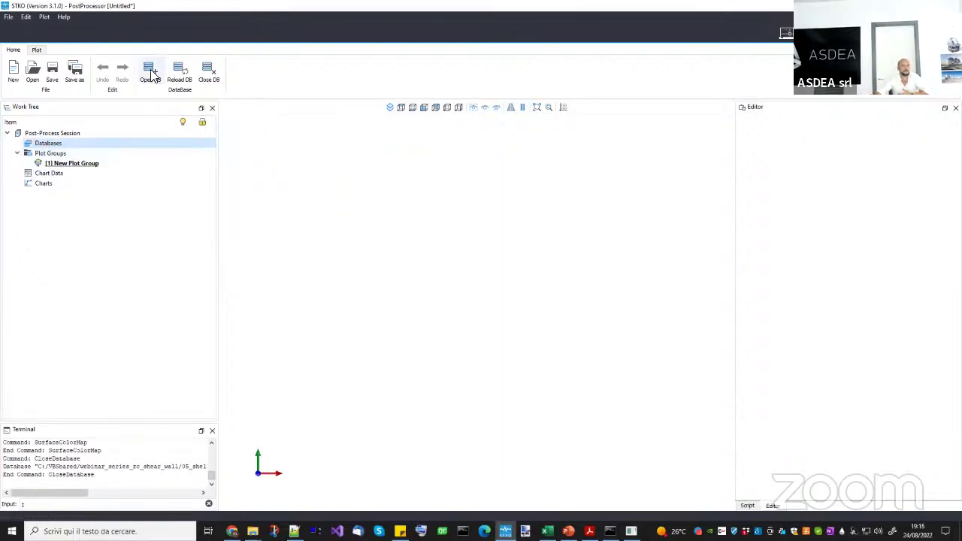
left_click(150, 71)
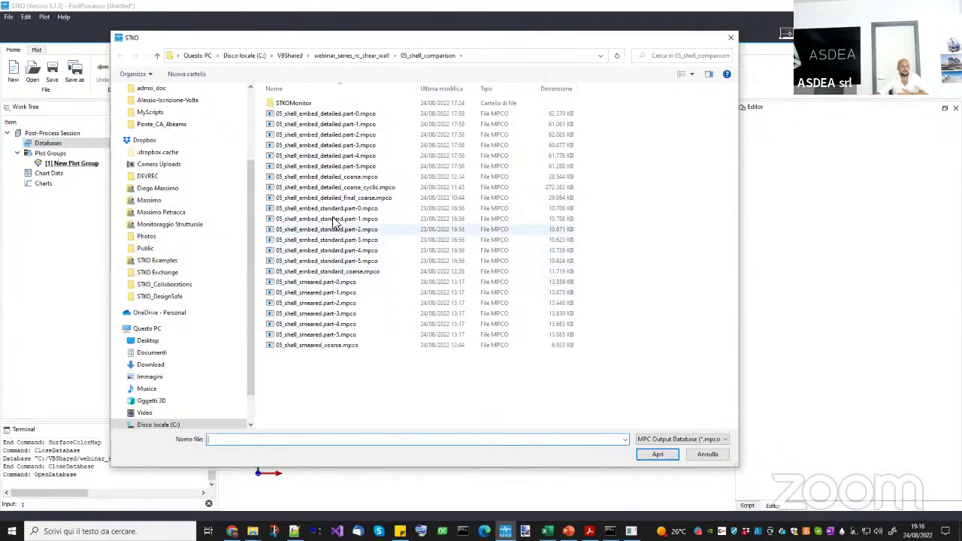
left_click(324, 271)
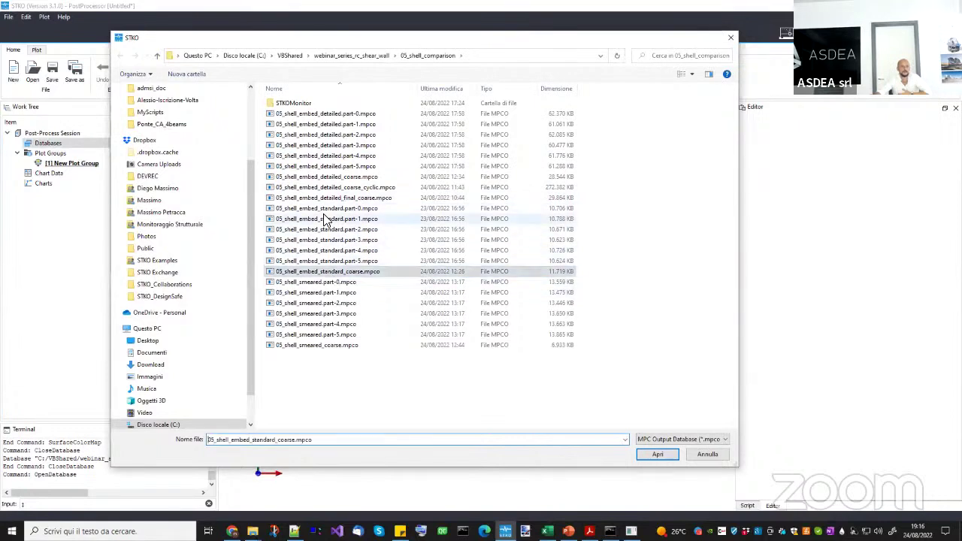
double_click(326, 210)
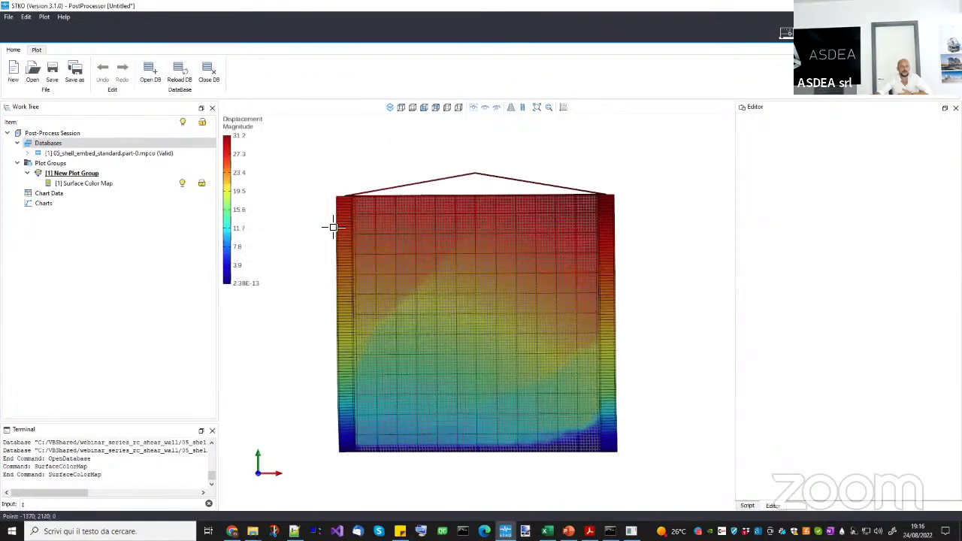
Plot the embedded shell's surface section deformation as Force Principal Max with user minimum 0 and the custom crack color map.
left_click(83, 185)
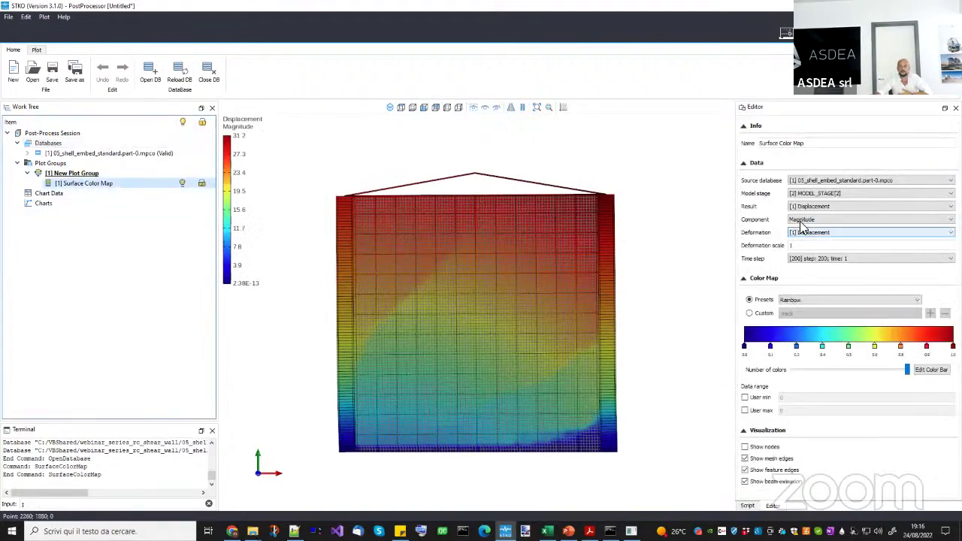
left_click(816, 206)
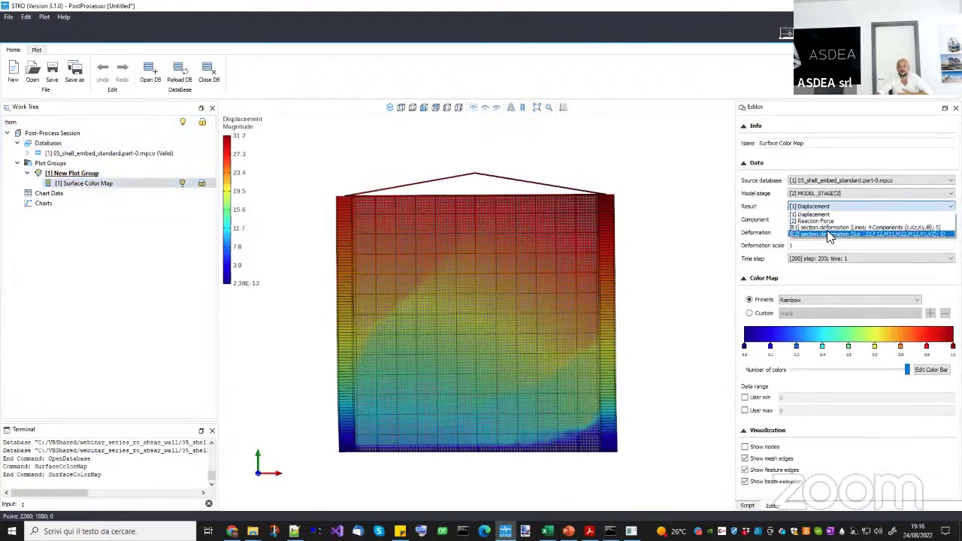
left_click(829, 235)
left_click(816, 230)
left_click(831, 288)
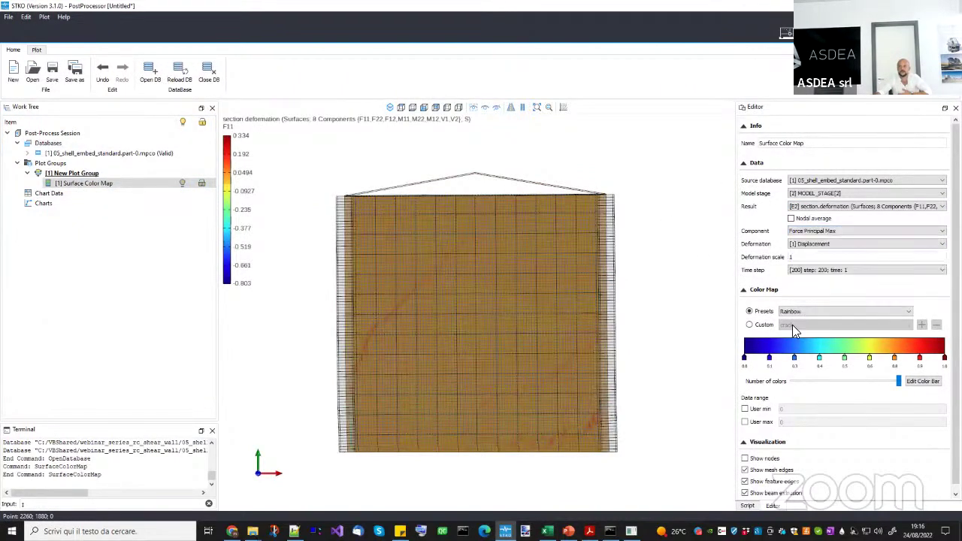
left_click(759, 408)
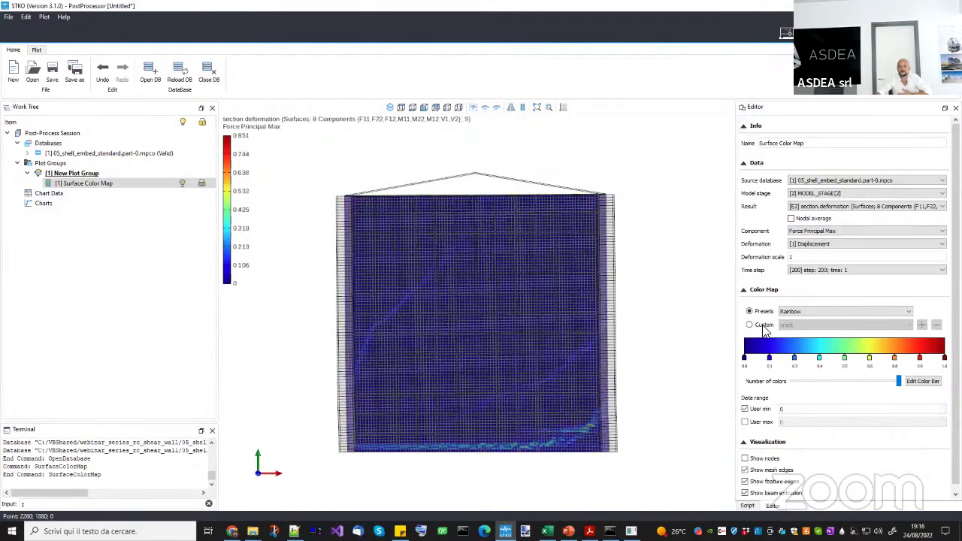
left_click(762, 325)
Move the plot group's time history back to frame 20 to examine the embedded shell's cracks.
left_click(83, 173)
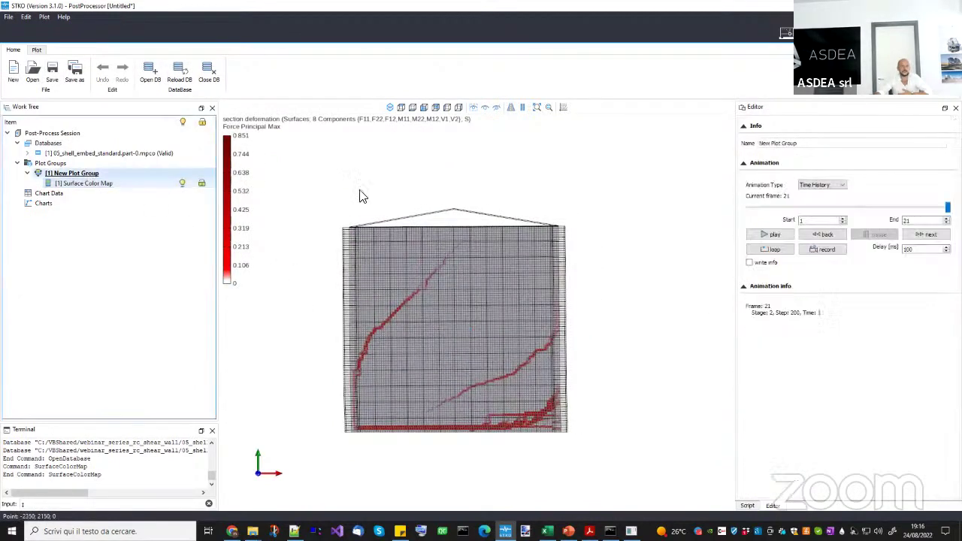
mouse_move(947, 207)
left_mouse_down()
mouse_move(791, 218)
mouse_move(937, 217)
left_mouse_up()
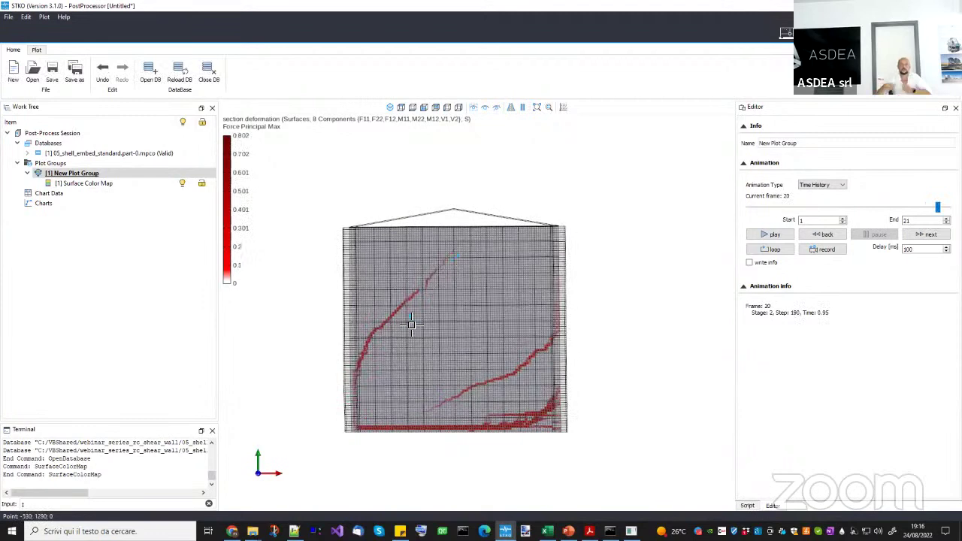
Close the 05_shell_embed_standard.part-0.mpco database and open ctm_regular_fine.part-0.mpco from the 03_ctm folder.
right_click(154, 161)
left_click(162, 162)
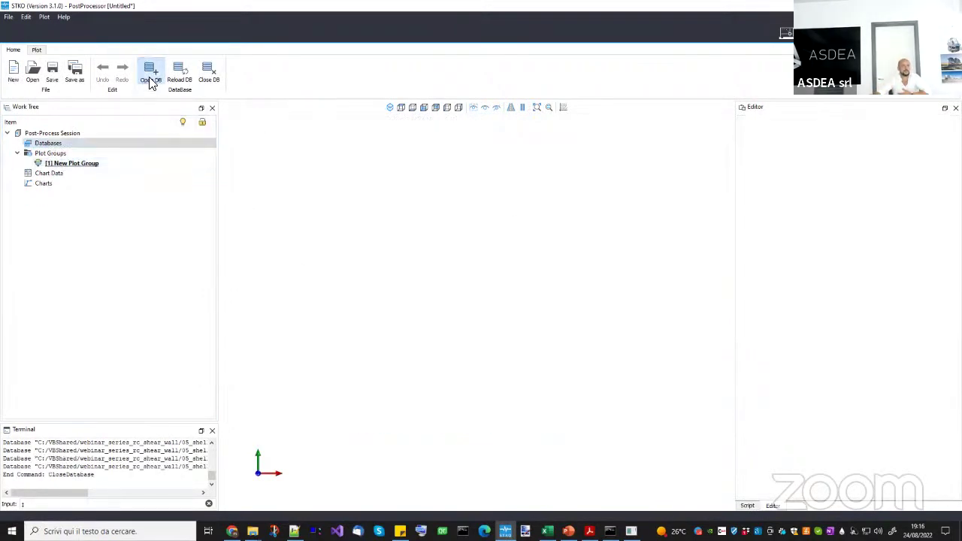
left_click(150, 82)
left_click(364, 57)
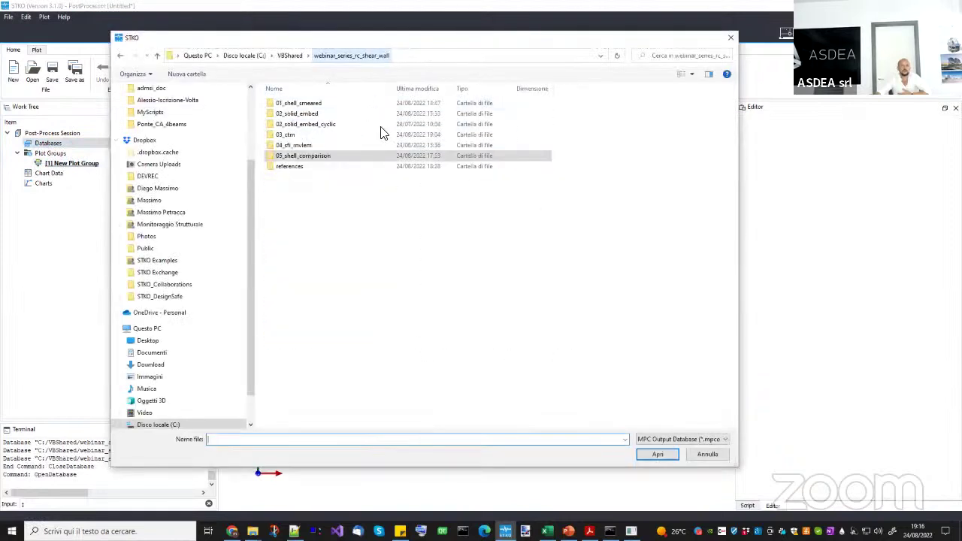
double_click(289, 135)
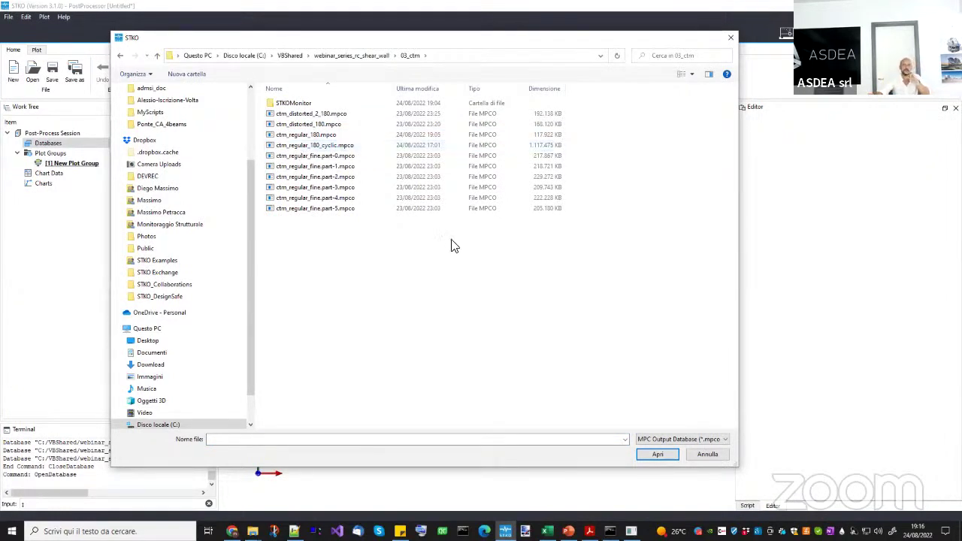
double_click(334, 166)
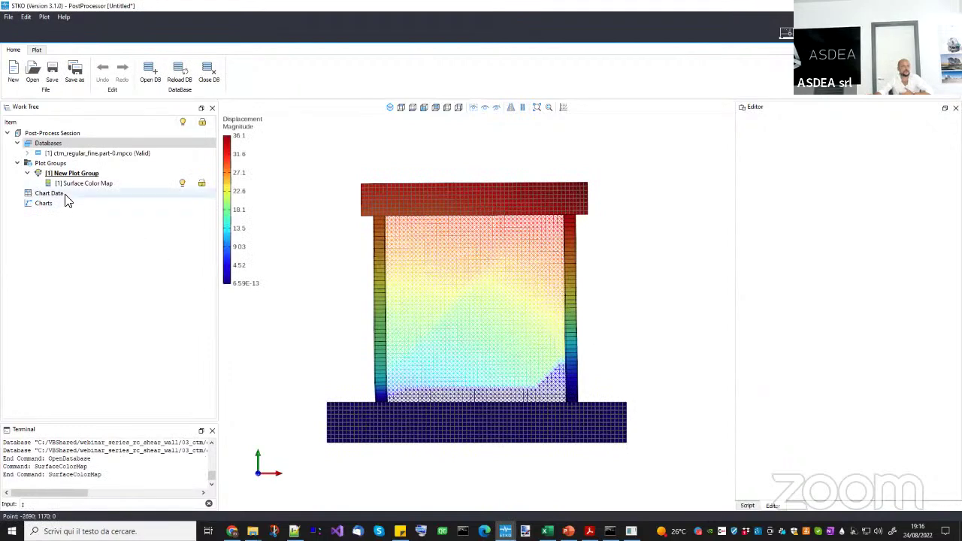
Set the Surface Color Map's deformation scale to 10 for the fine regular CTM model.
left_click(75, 185)
left_click(819, 249)
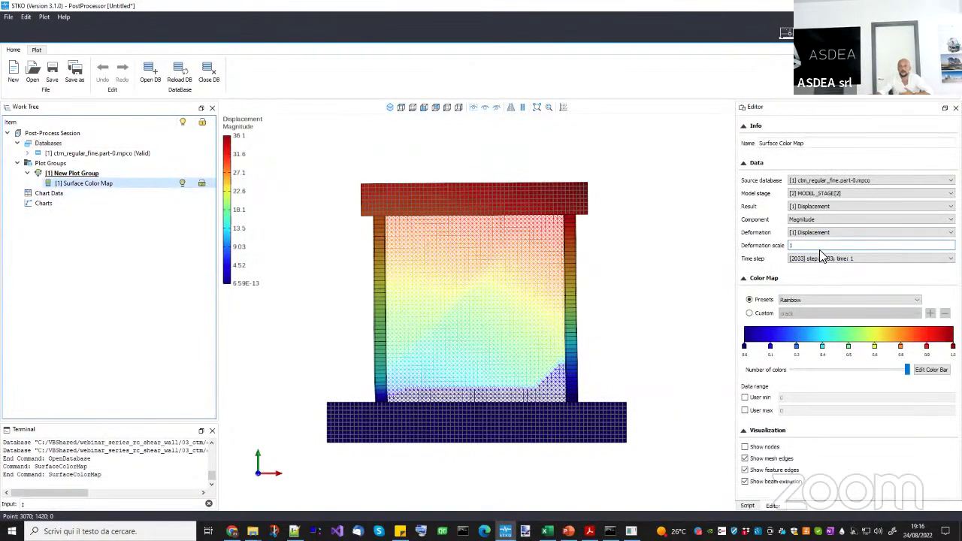
type("0")
key("Return")
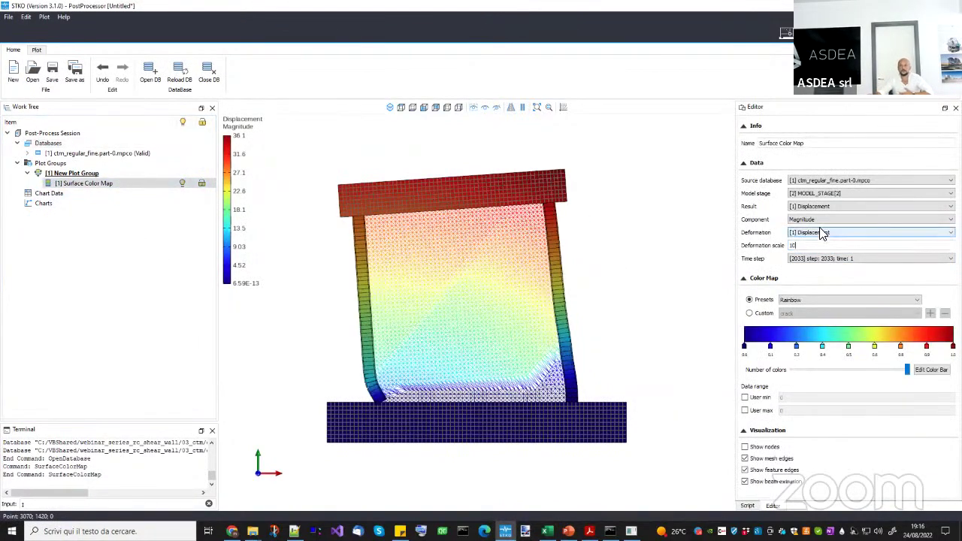
Delete the Surface Color Map from the plot group and add a Gauss Point Plot of the fine CTM model.
right_click(72, 169)
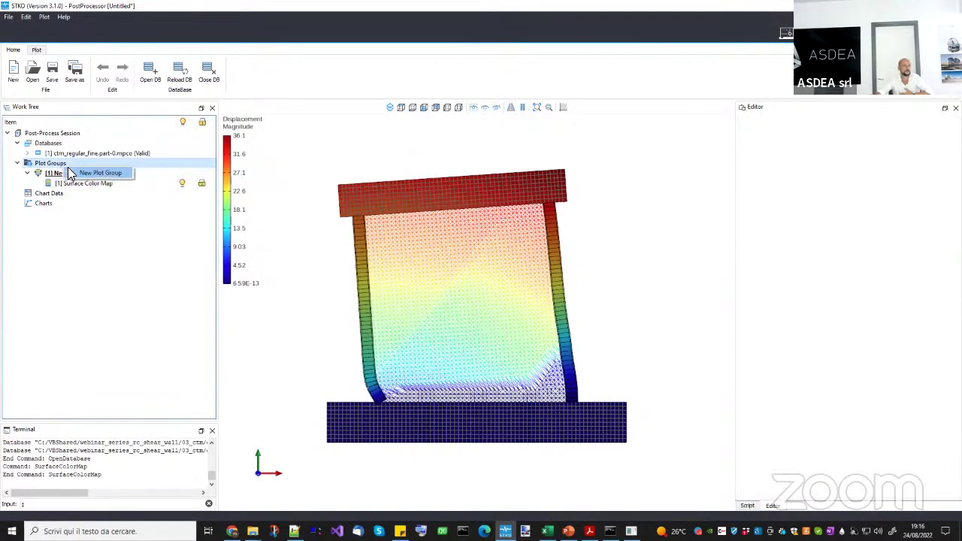
right_click(68, 188)
left_click(89, 189)
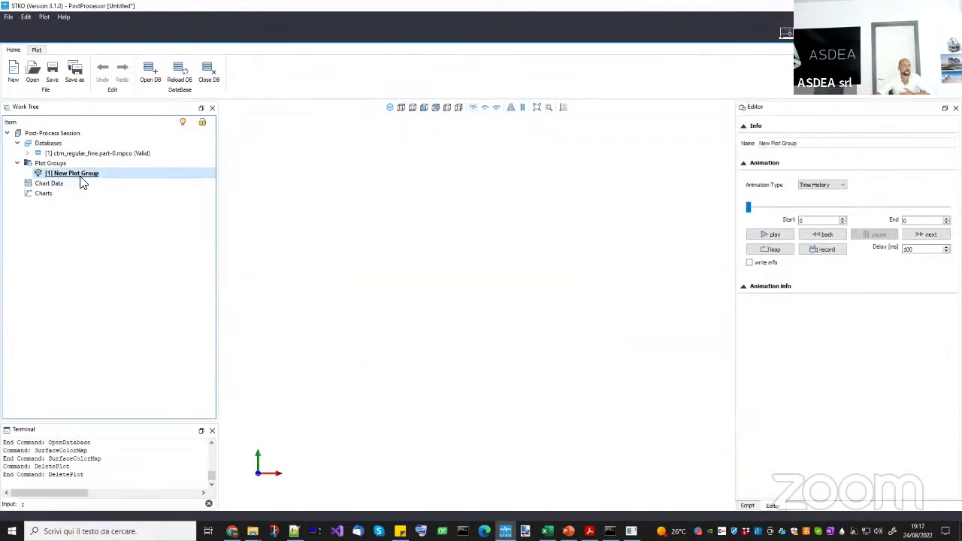
right_click(79, 176)
left_click(111, 232)
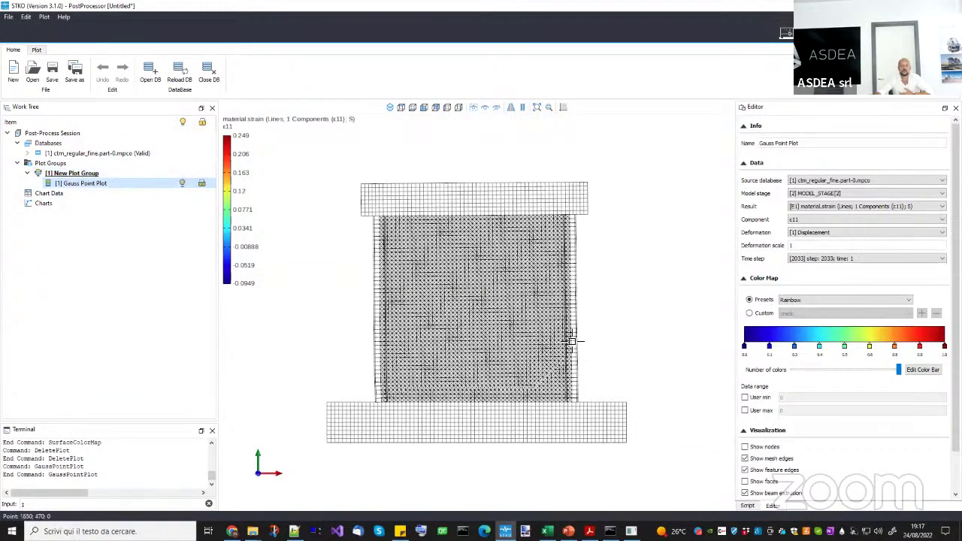
Locate 03_ctm_fine.scd in the 03_ctm folder and return to the post-processor.
mouse_move(252, 531)
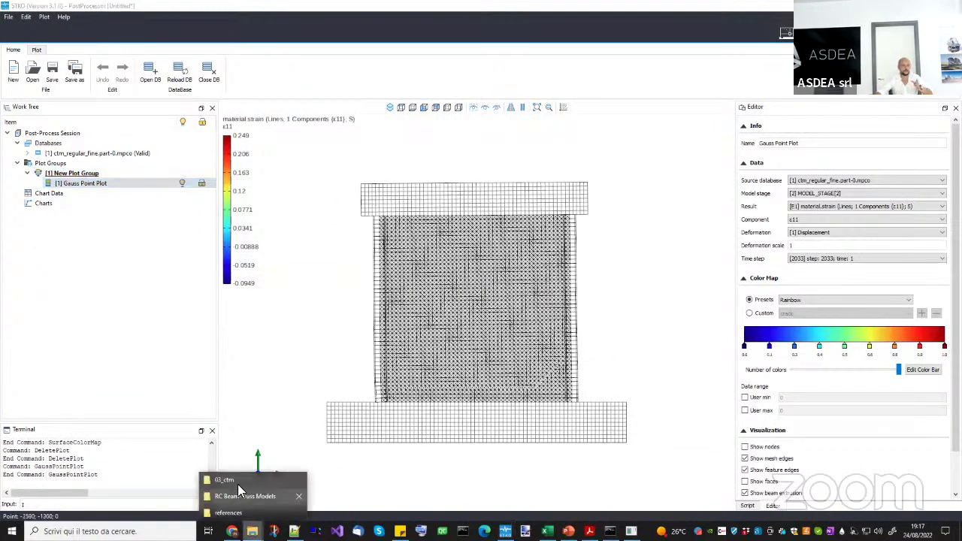
left_click(263, 474)
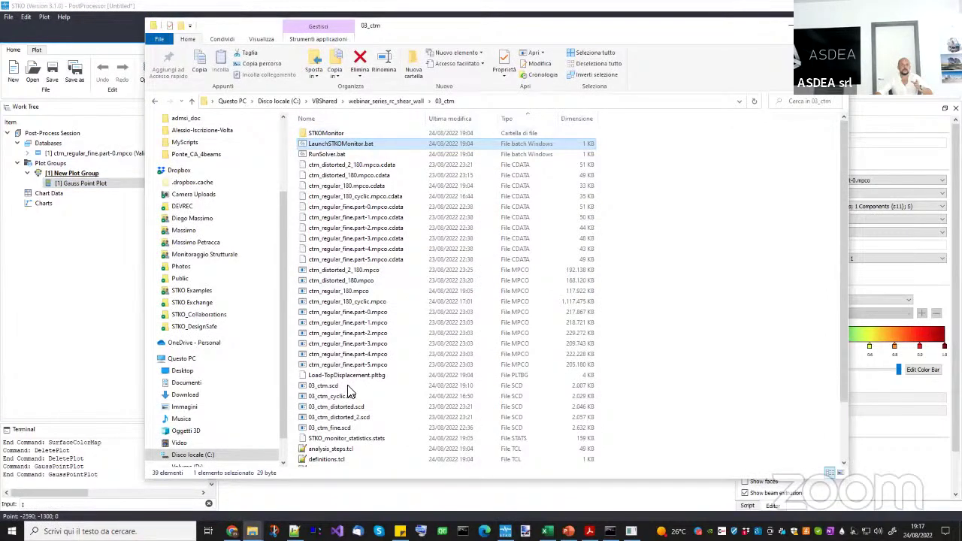
left_click(335, 432)
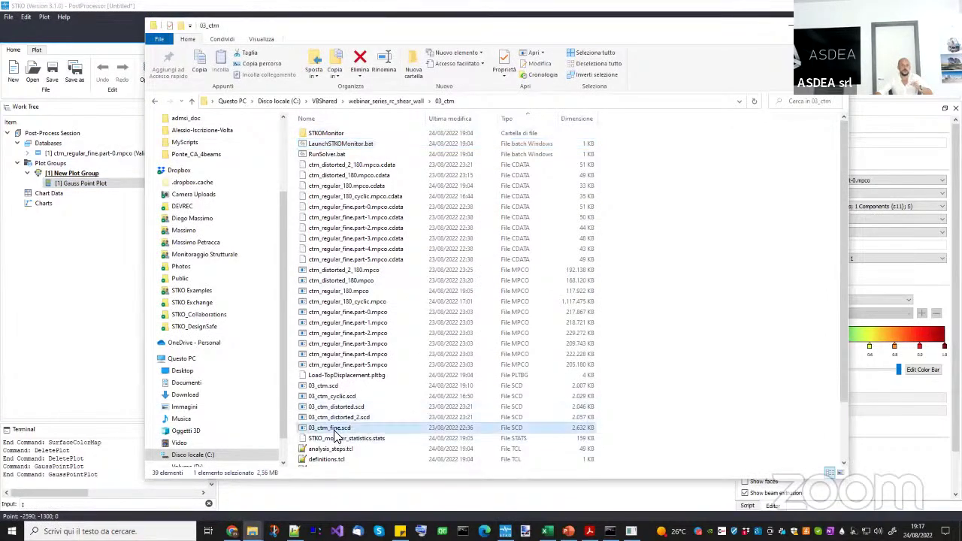
left_click(129, 360)
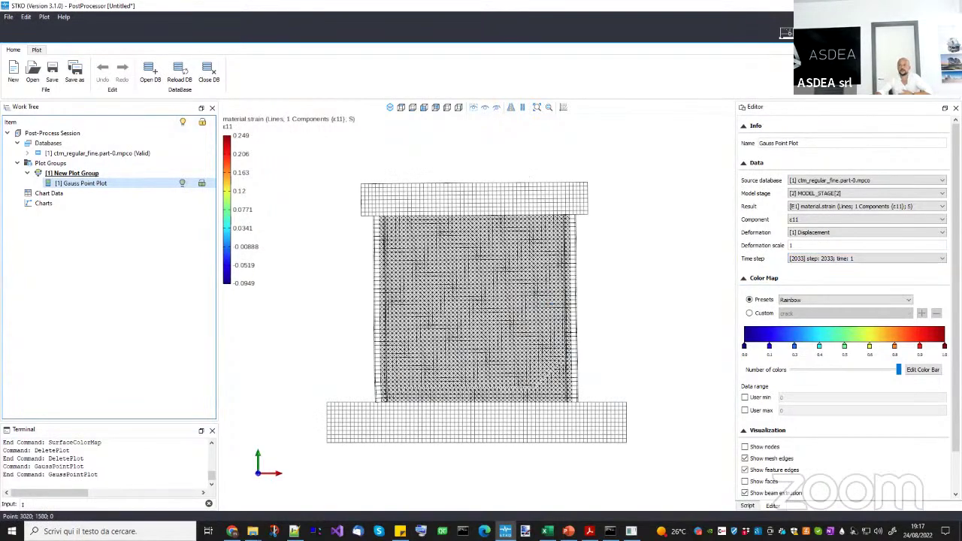
Set the Gauss Point Plot's deformation scale to 10 and its particle size scale factor to 10.
scroll(880, 383, "down", 2)
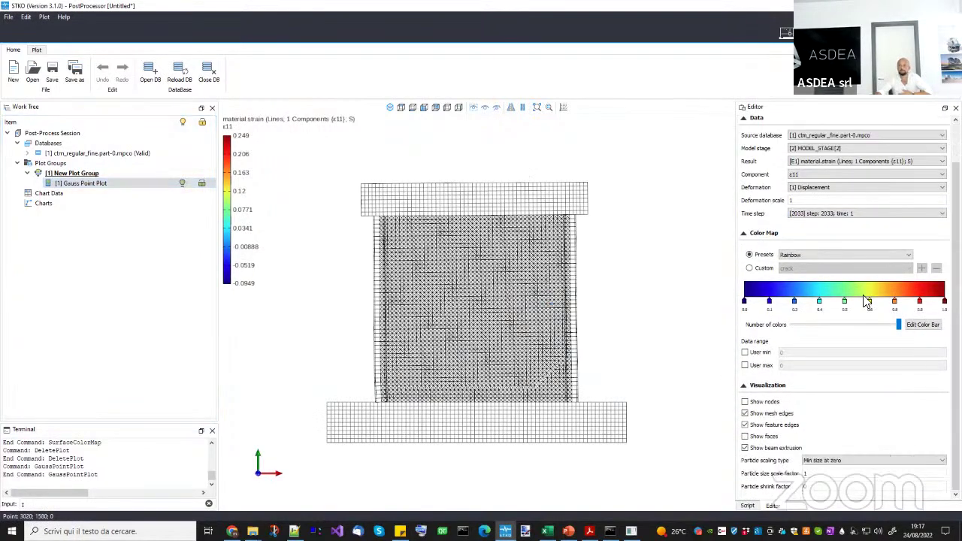
left_click(807, 200)
type("0")
key("Return")
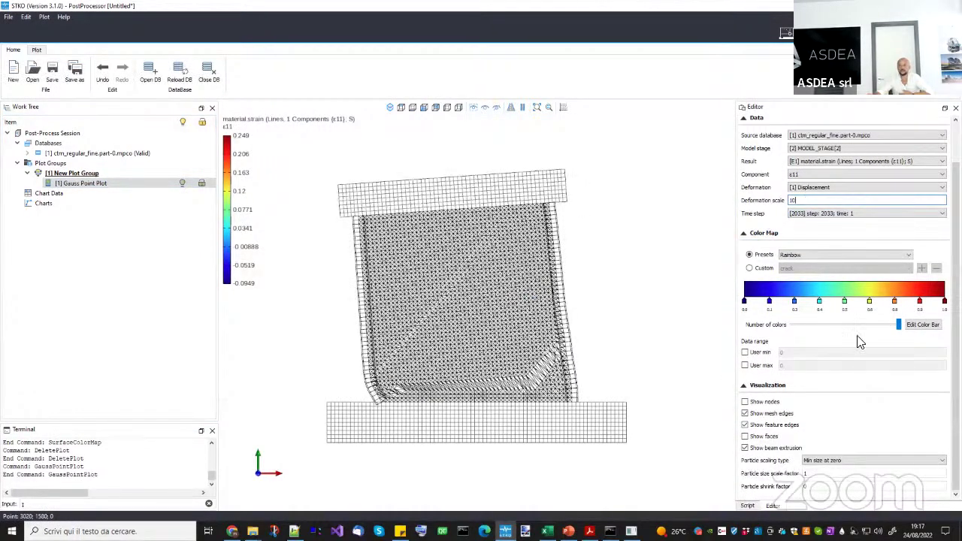
left_click(846, 474)
type("0")
key("Return")
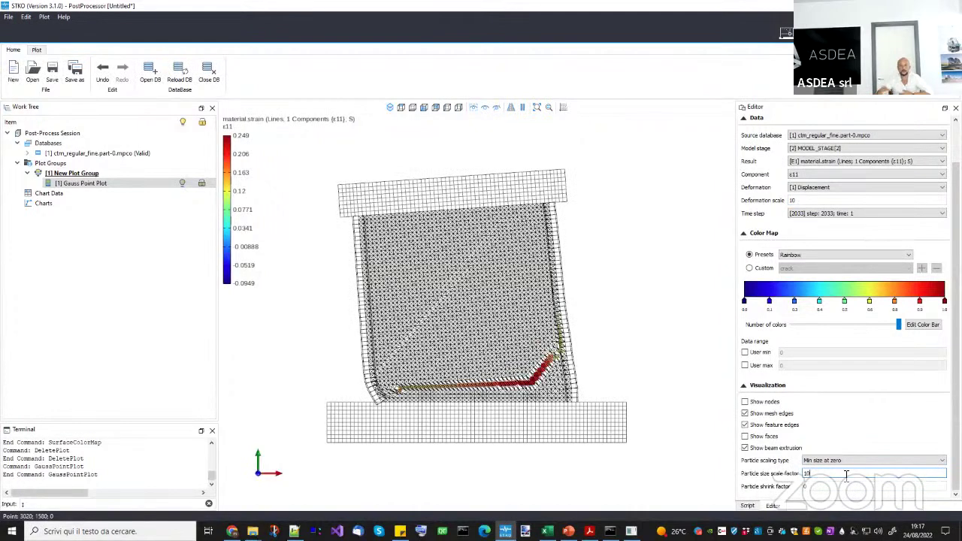
Raise the Gauss Point Plot's particle size scale factor to 30 to make the cracks more visible.
scroll(451, 286, "up", 3)
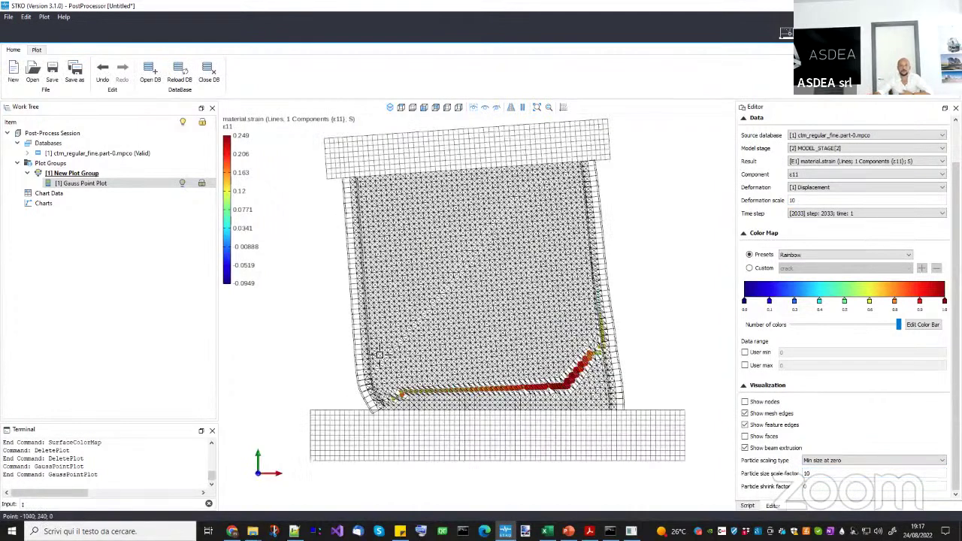
scroll(493, 304, "down", 3)
double_click(815, 473)
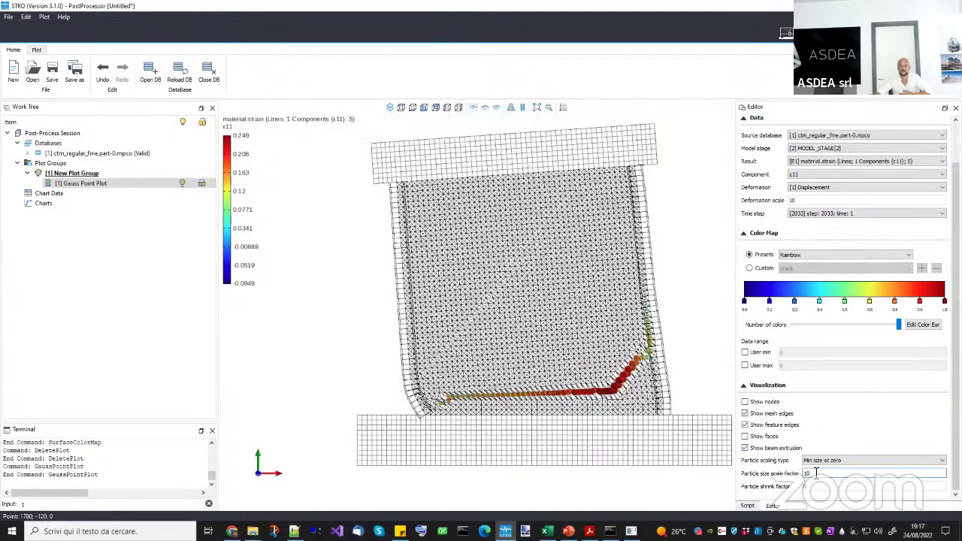
type("30")
key("Return")
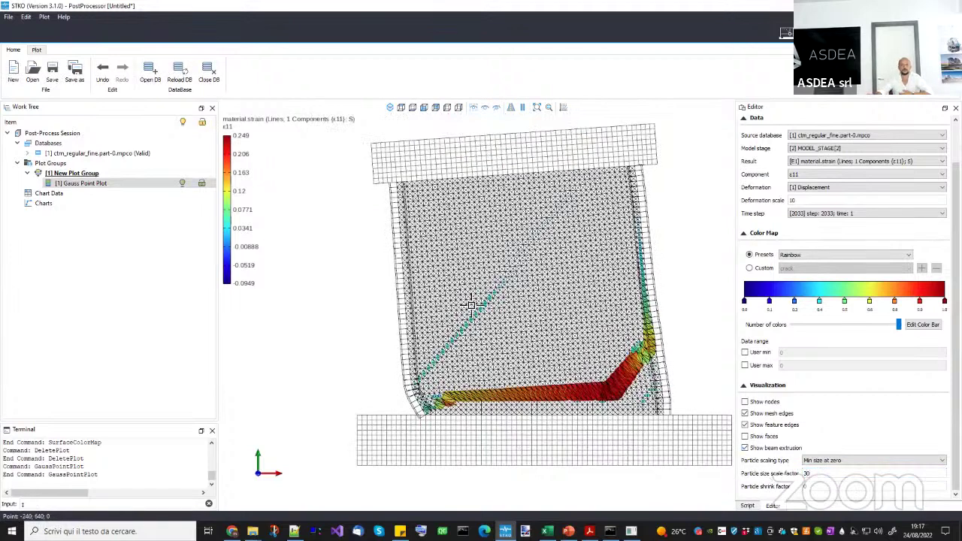
Examine the material strain plot along the wall base, the diagonal and the compressed lower corner of the fine CTM model.
scroll(583, 230, "down", 2)
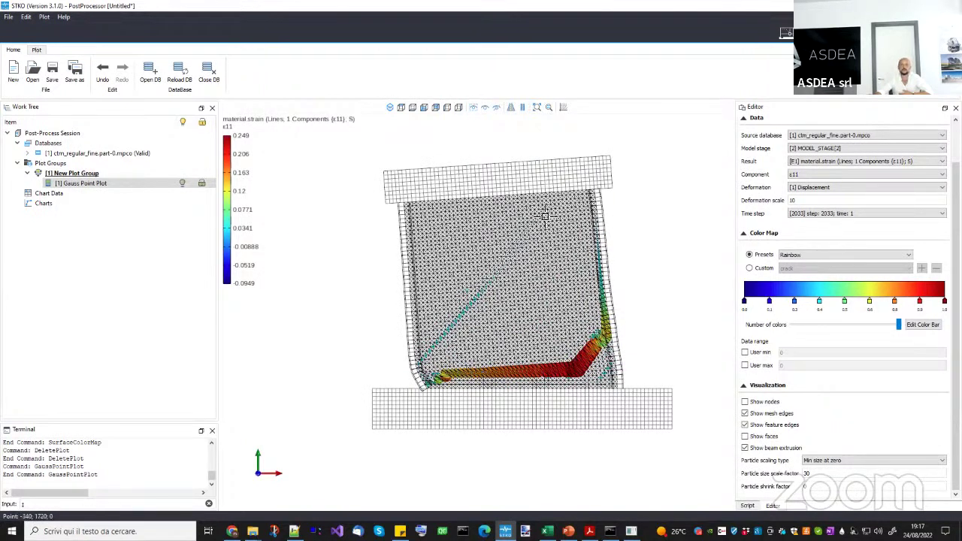
middle_click_drag(580, 197, 562, 230)
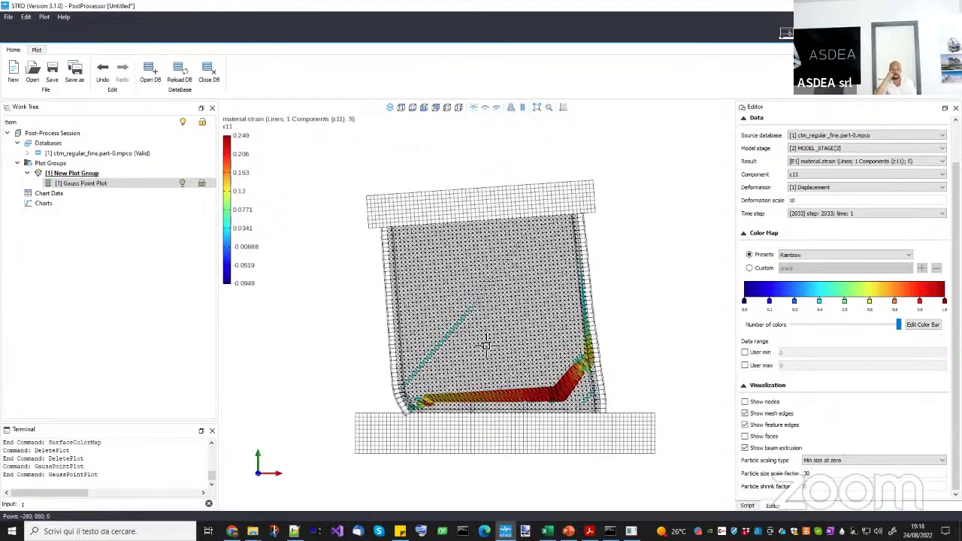
middle_click_drag(563, 364, 559, 379)
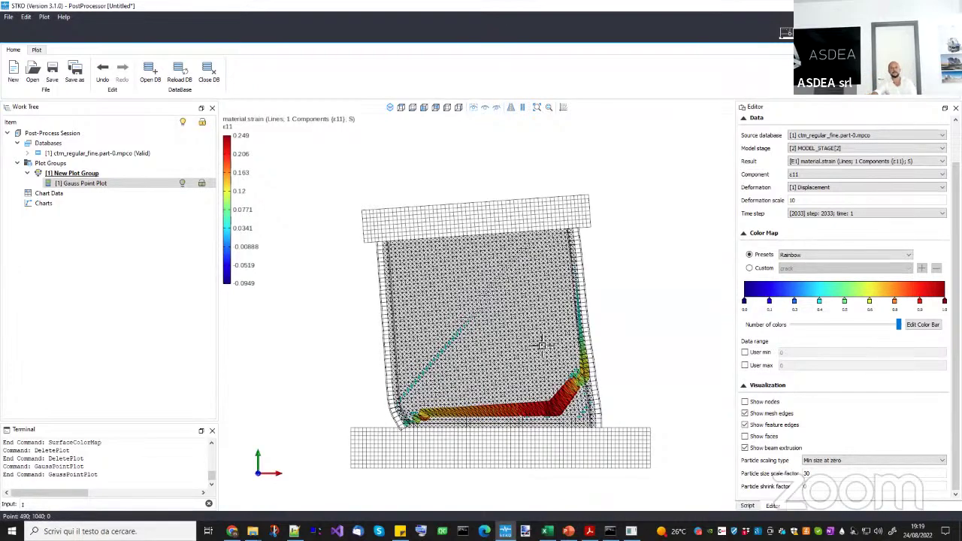
scroll(541, 347, "up", 2)
scroll(610, 382, "up", 4)
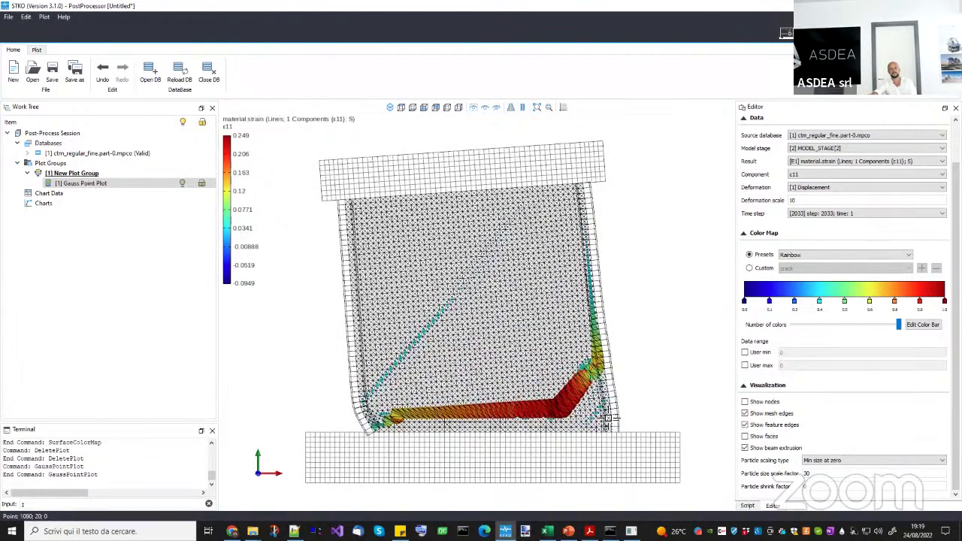
scroll(601, 421, "down", 4)
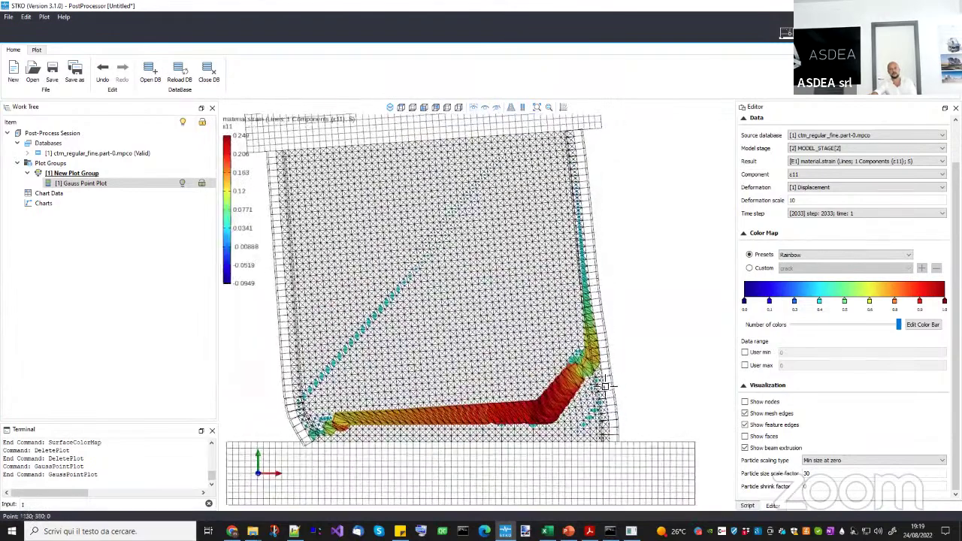
scroll(597, 438, "up", 3)
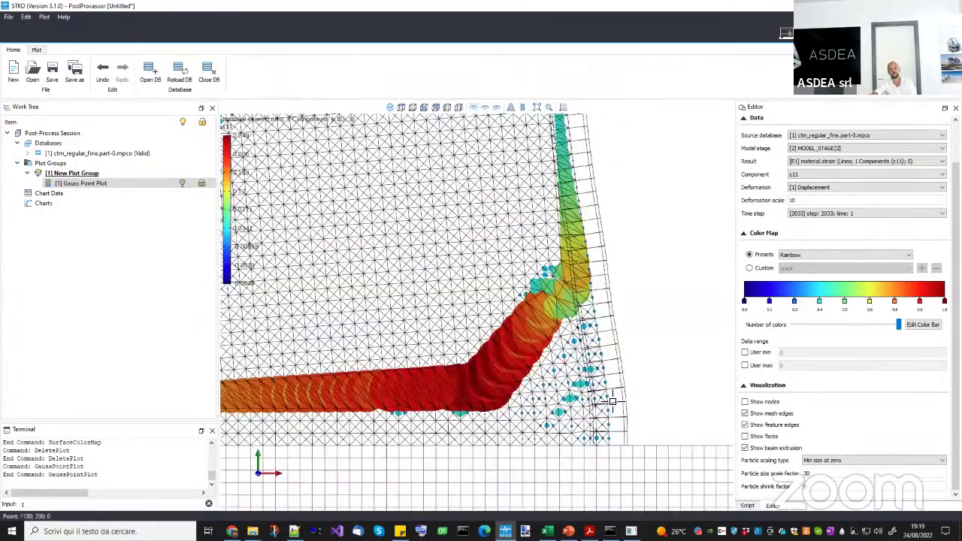
scroll(603, 437, "down", 3)
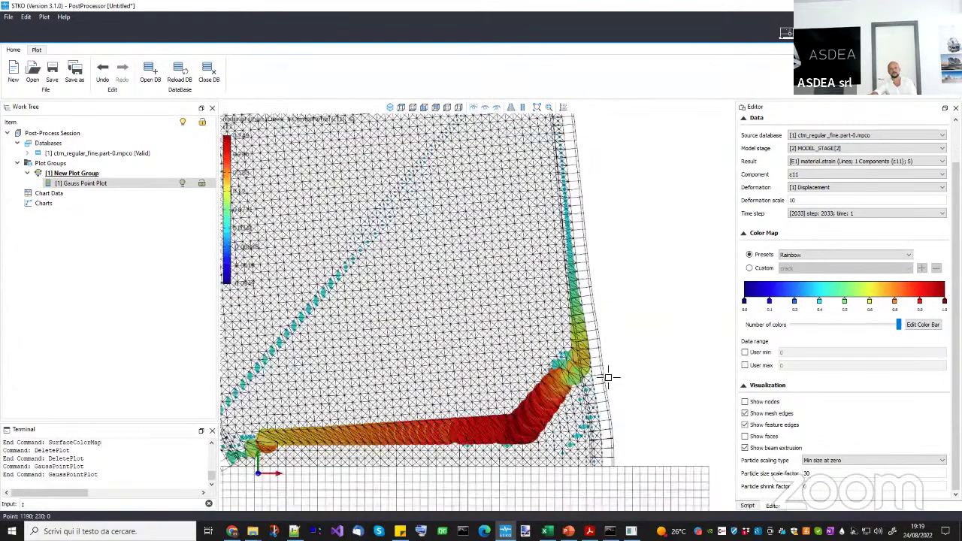
scroll(585, 414, "down", 2)
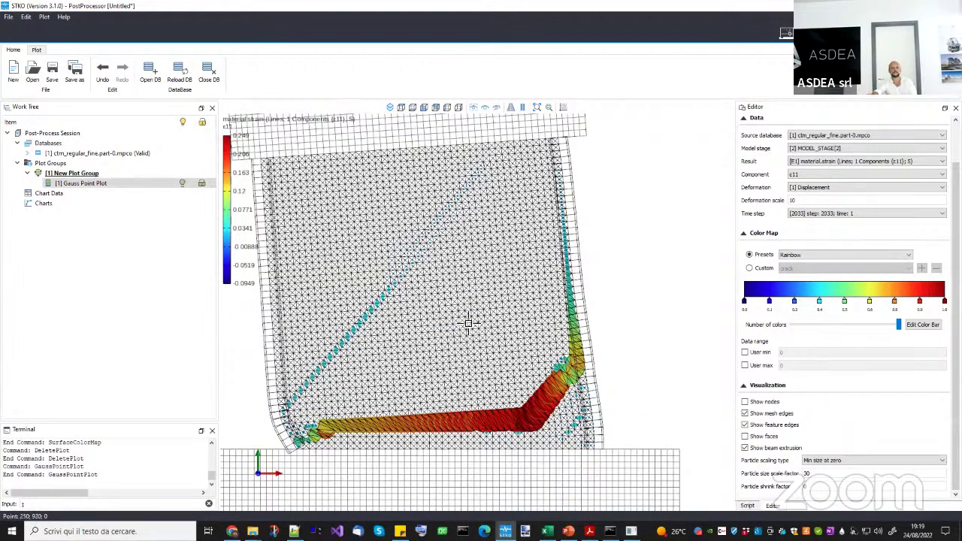
scroll(467, 329, "down", 5)
scroll(481, 357, "up", 2)
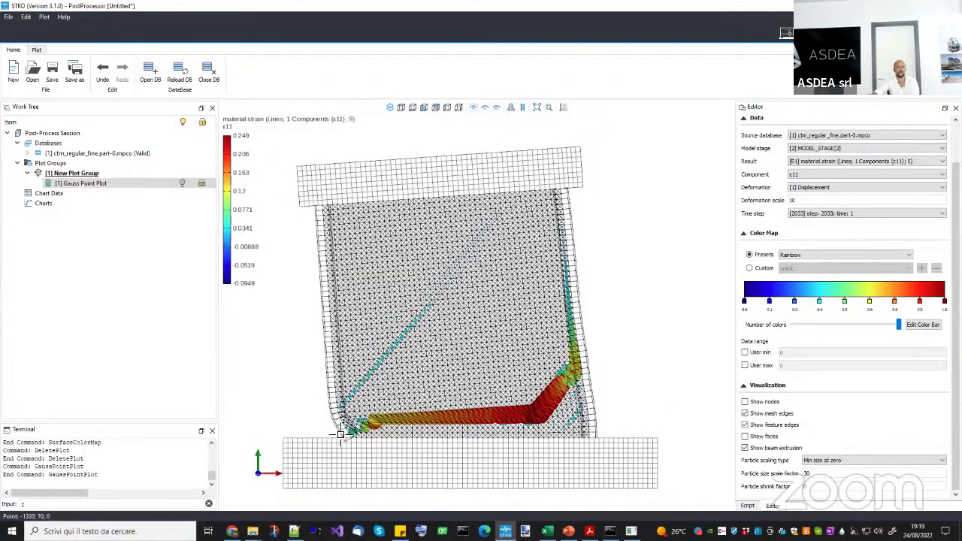
middle_click_drag(618, 401, 624, 372)
scroll(624, 381, "down", 2)
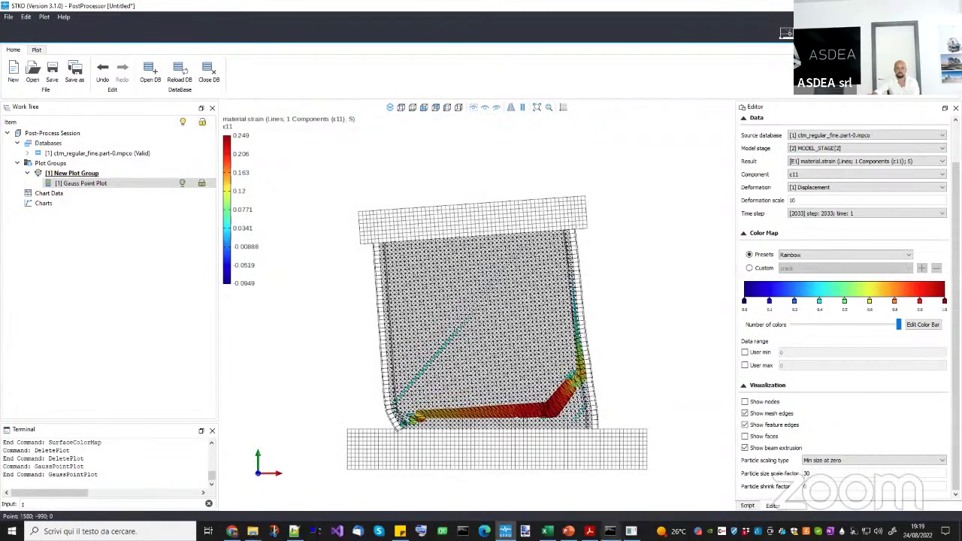
Bring up the STKO Monitor of the finished analysis and close it.
left_click(610, 532)
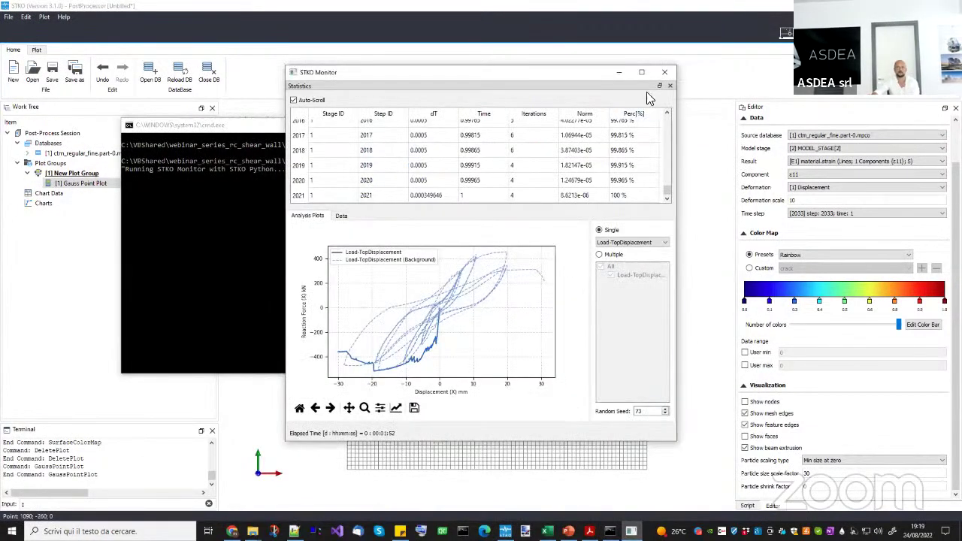
left_click(663, 72)
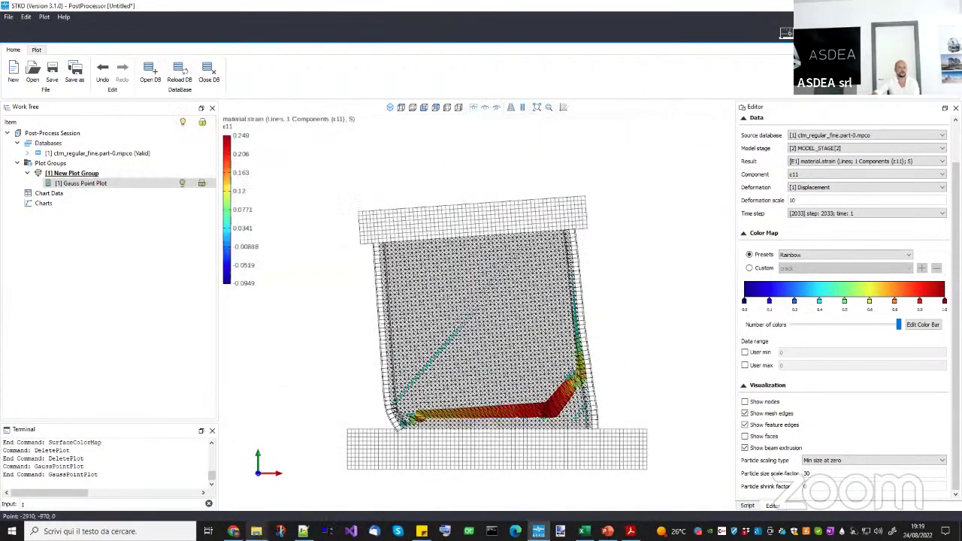
Review the regular, distorted, cyclic and fine model and result files in the 03_ctm folder.
mouse_move(256, 532)
left_click(282, 481)
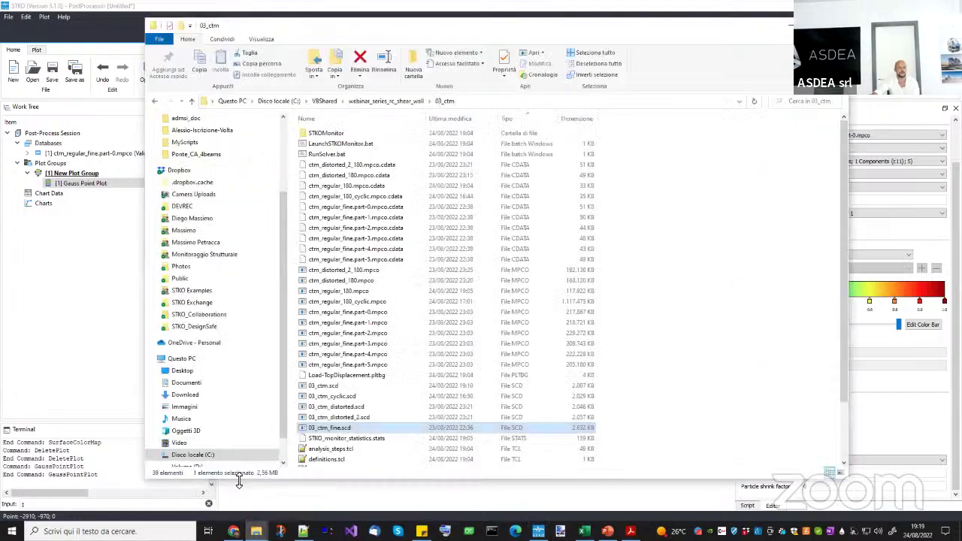
left_click(301, 293)
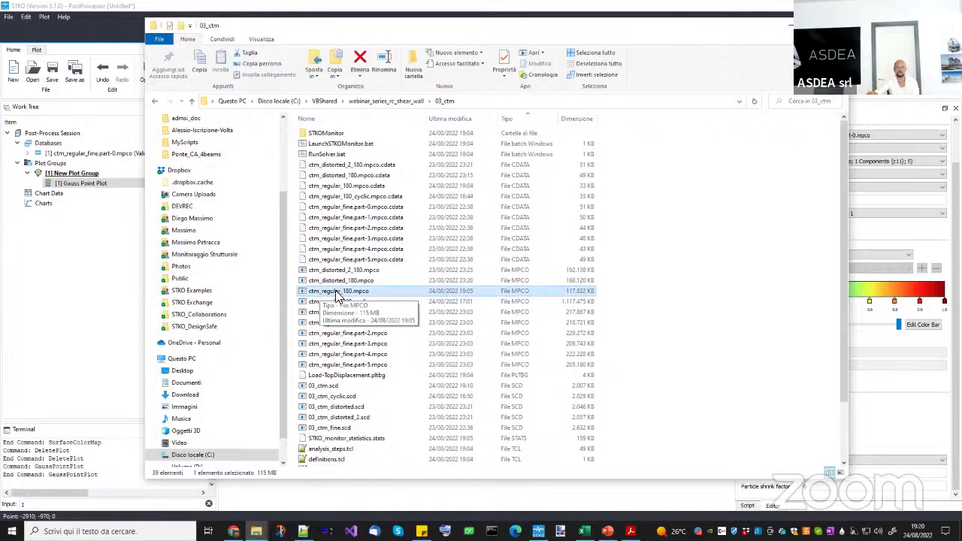
left_click(347, 274)
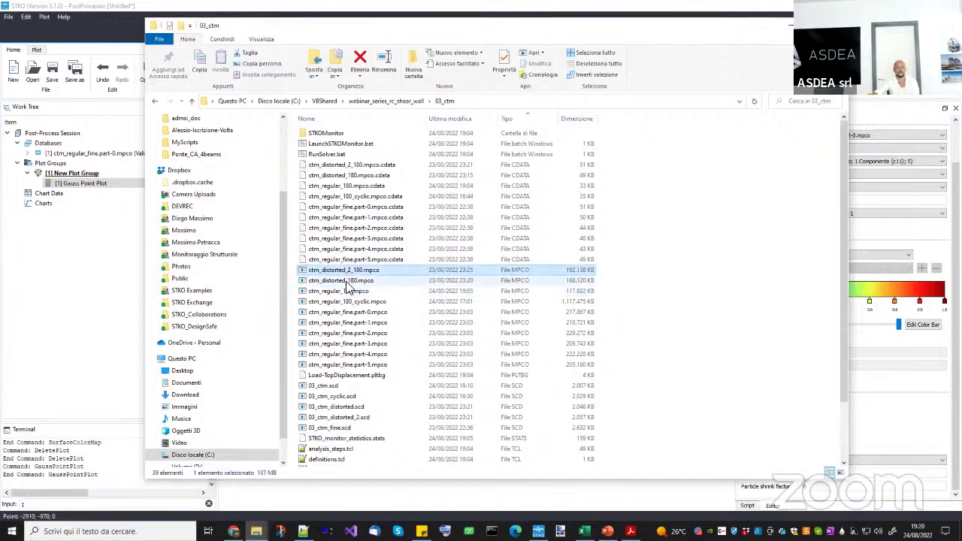
left_click(347, 281)
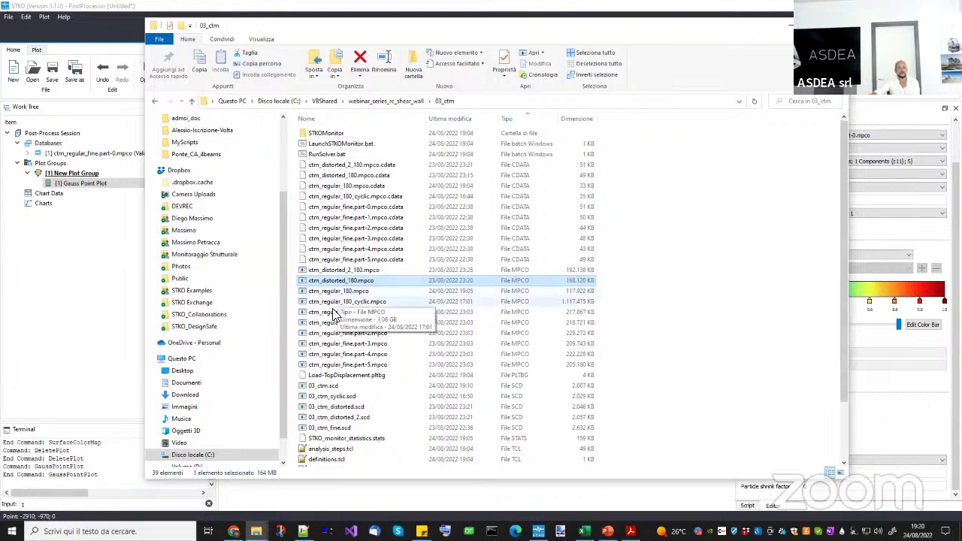
left_click(326, 428)
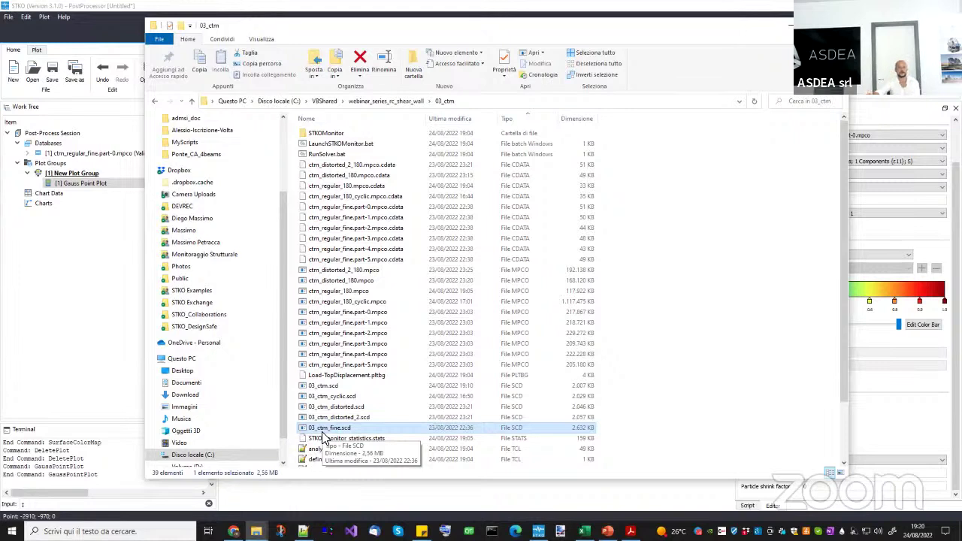
left_click(328, 389)
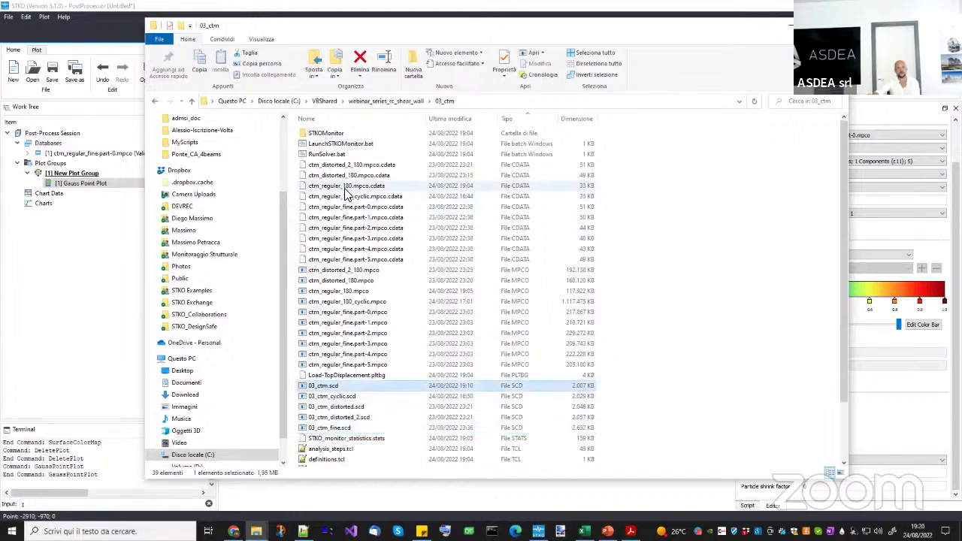
left_click(314, 396)
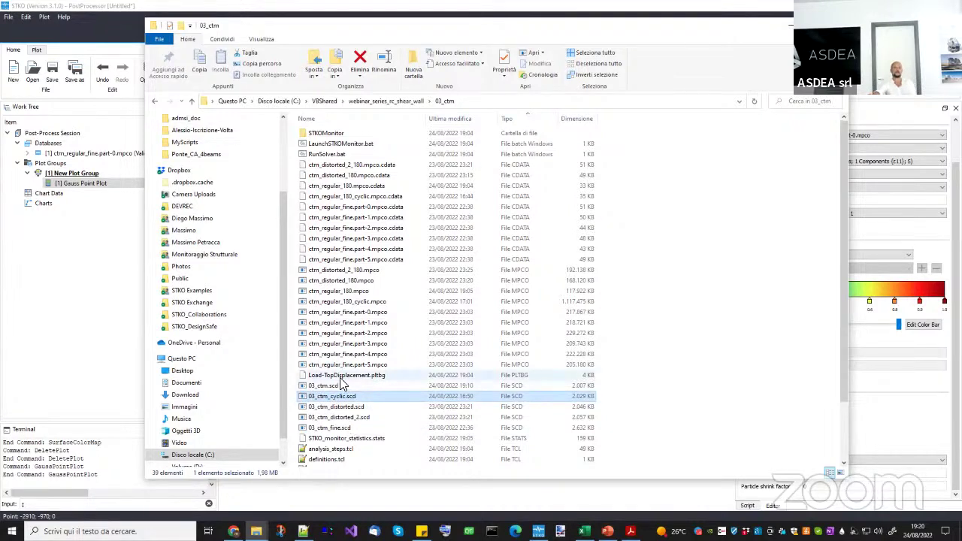
scroll(472, 335, "down", 3)
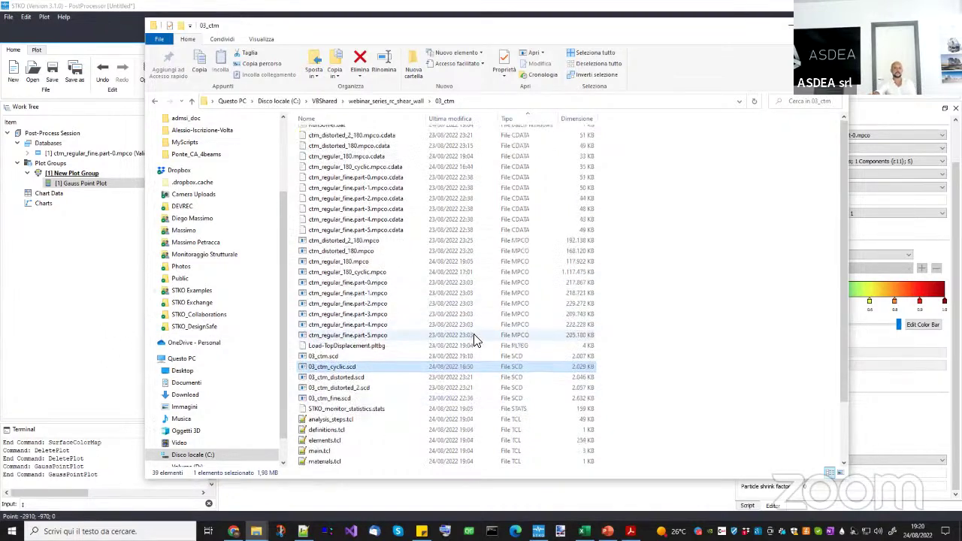
Return to the post-processor and take the Remote Desktop session out of full screen.
left_click(103, 364)
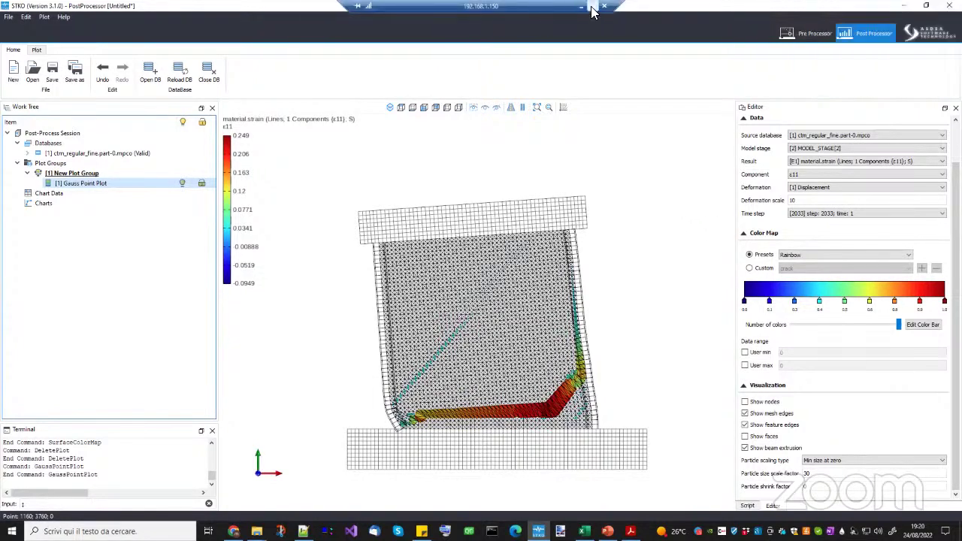
left_click(592, 7)
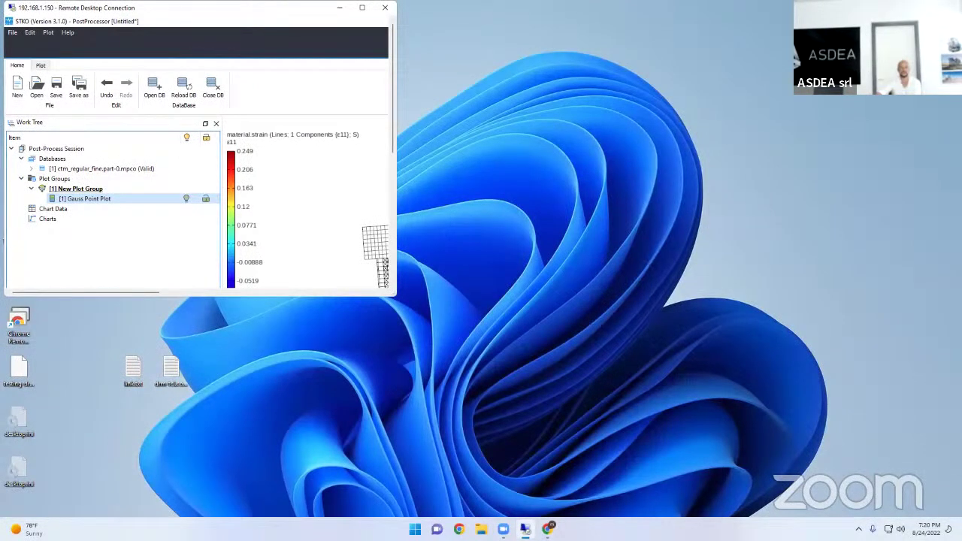
Return the Remote Desktop session to full screen and view the fine CTM model's material strain plot.
mouse_move(503, 529)
left_click(534, 496)
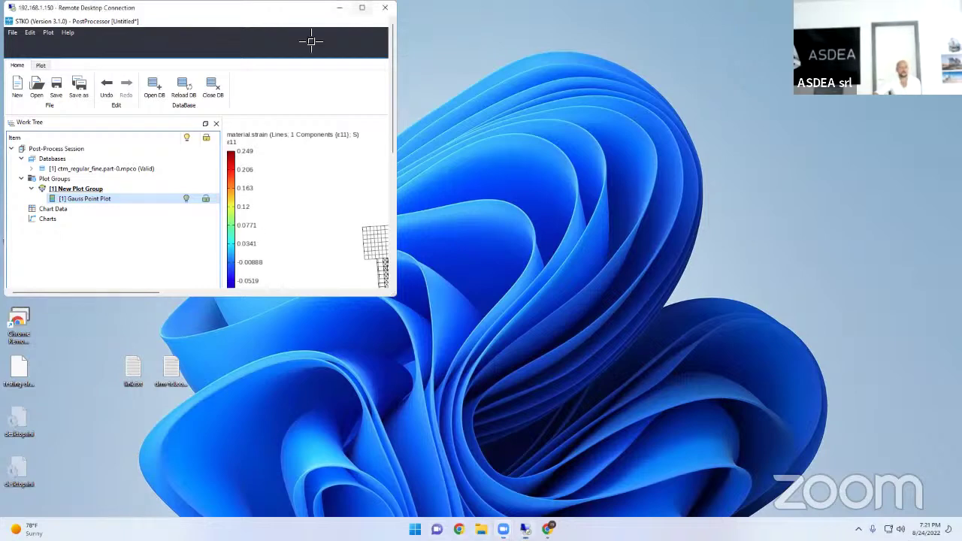
left_click(361, 8)
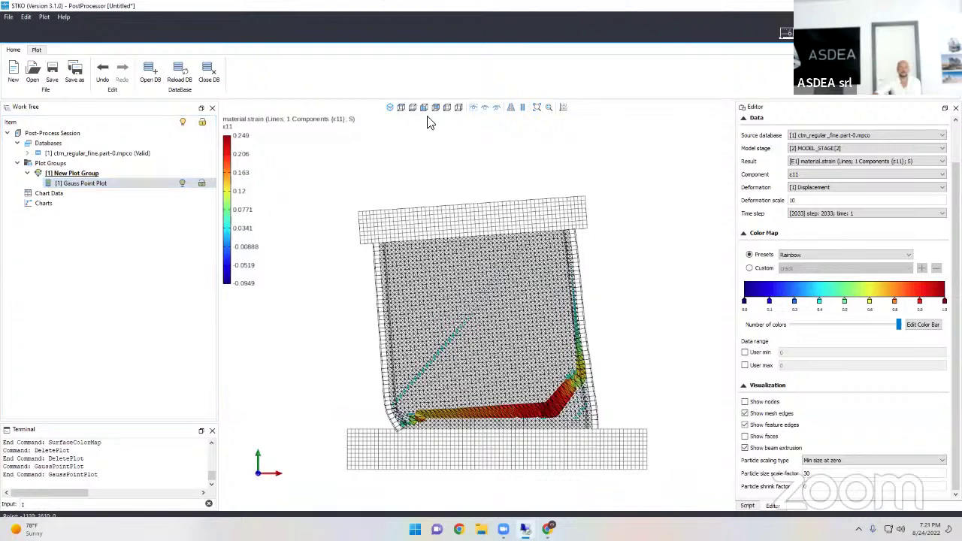
middle_click_drag(333, 330, 333, 320)
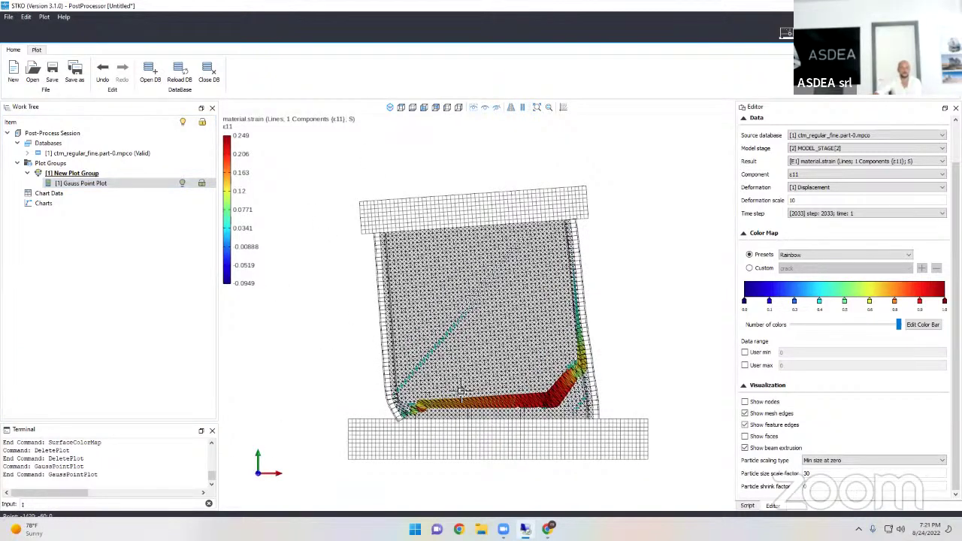
Bring the 03_ctm folder window to the front of the remote desktop and display the session in full screen.
mouse_move(460, 6)
key("ctrl+alt+Break")
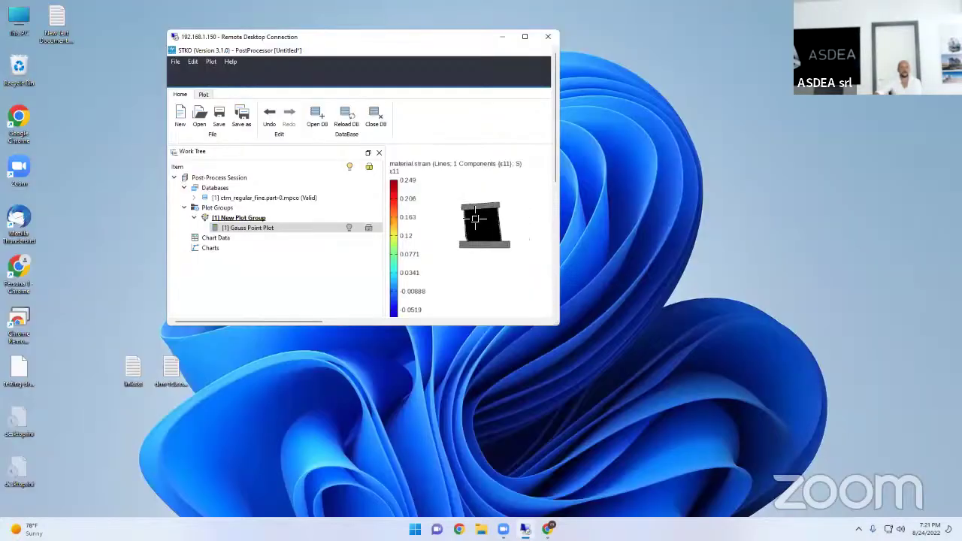
scroll(476, 219, "up", 3)
left_click_drag(554, 178, 552, 312)
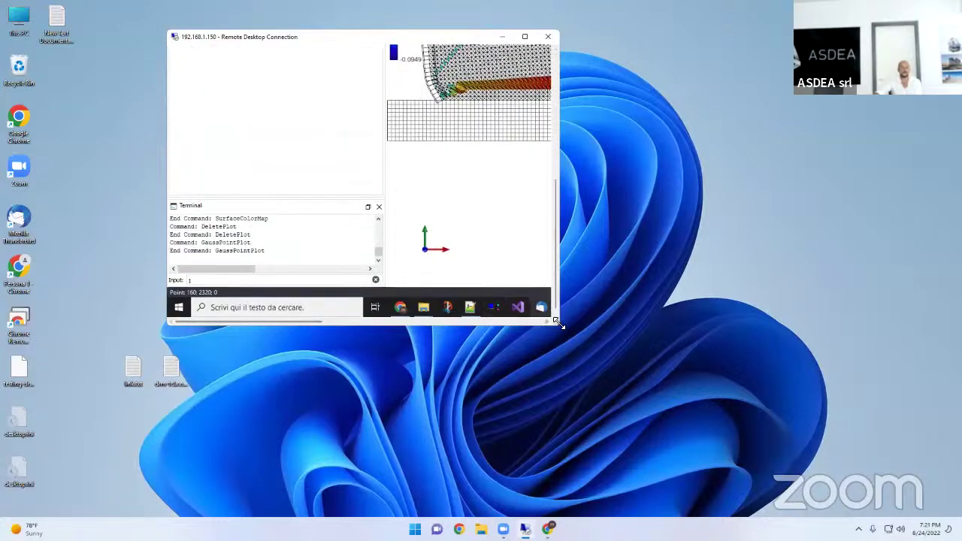
right_click(423, 374)
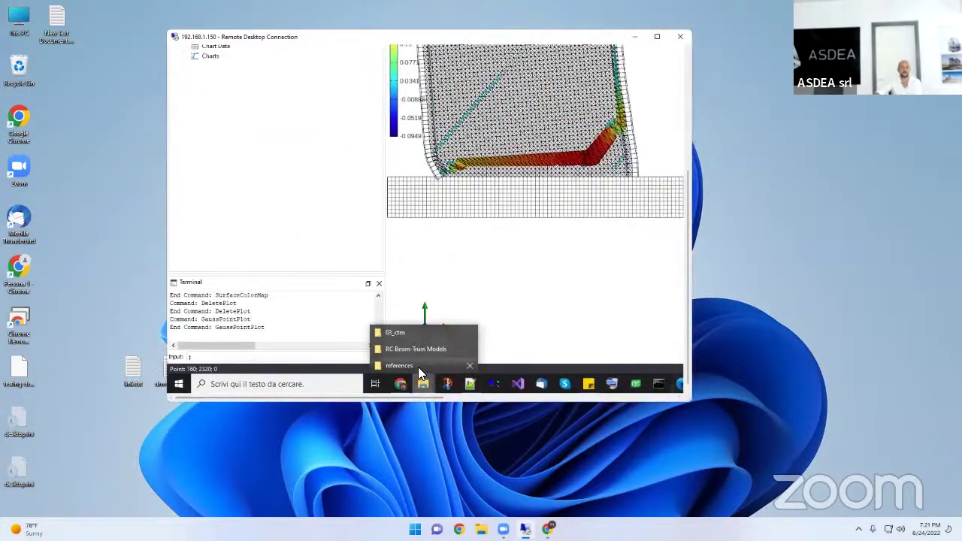
left_click(405, 333)
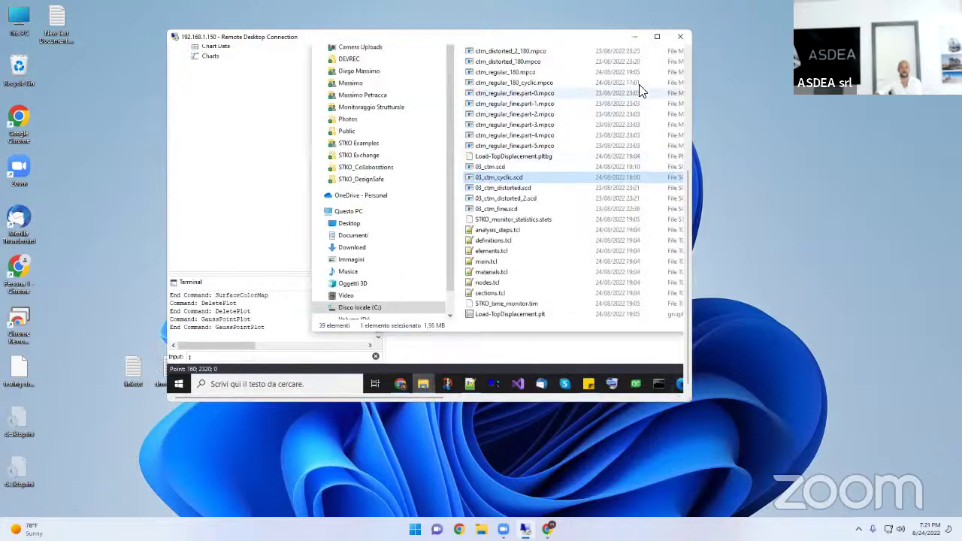
left_click(657, 36)
scroll(353, 278, "up", 4)
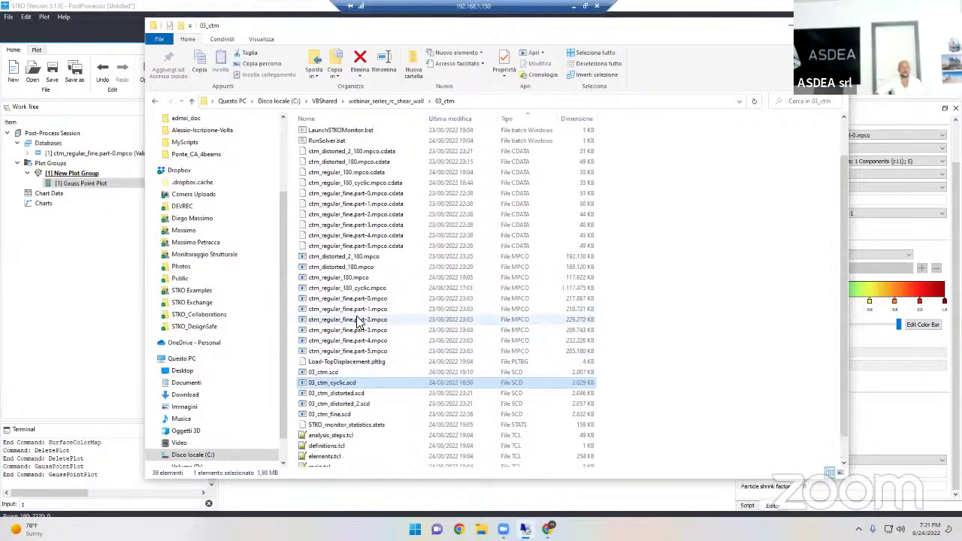
Launch the STKO Monitor from the 03_ctm folder, then move and enlarge its window to show the Load-TopDisplacement plot.
double_click(339, 143)
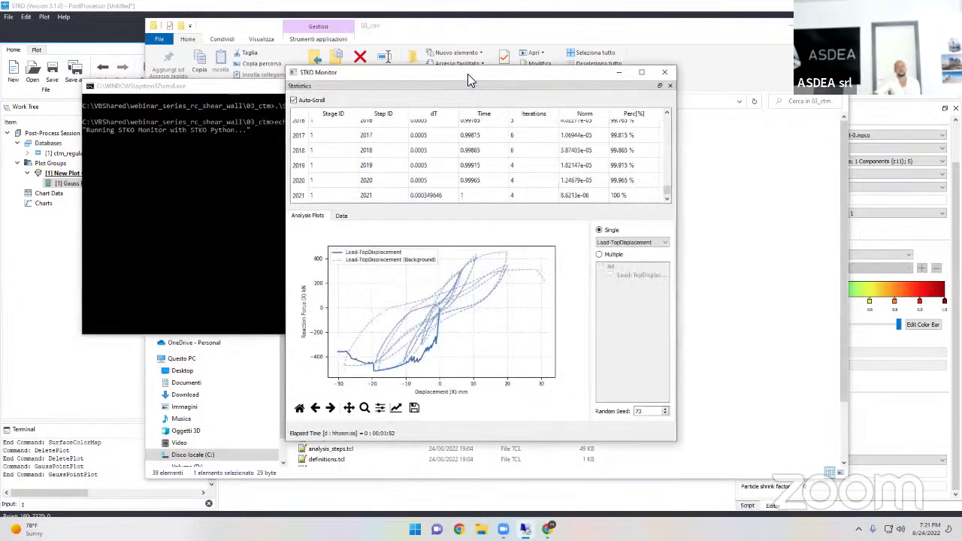
left_click_drag(468, 74, 308, 79)
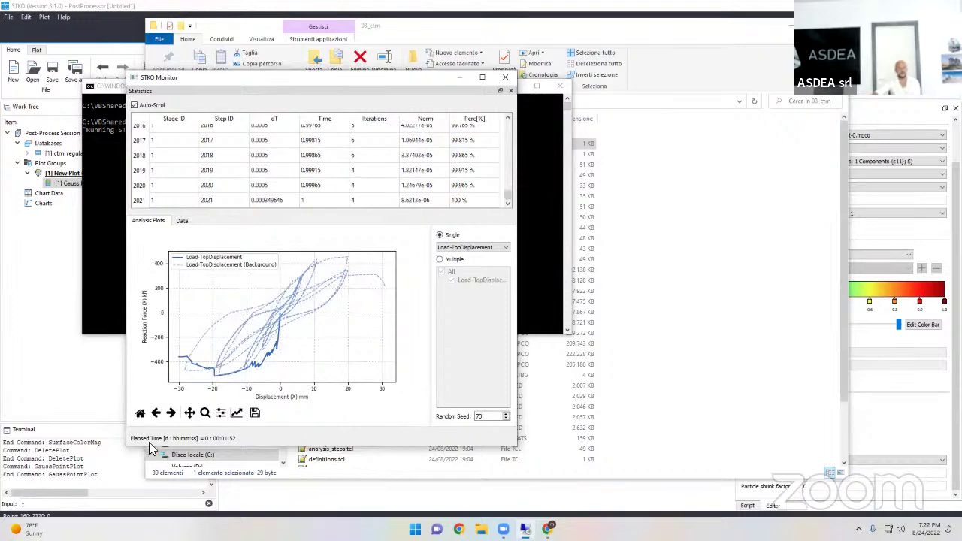
left_click_drag(122, 449, 46, 496)
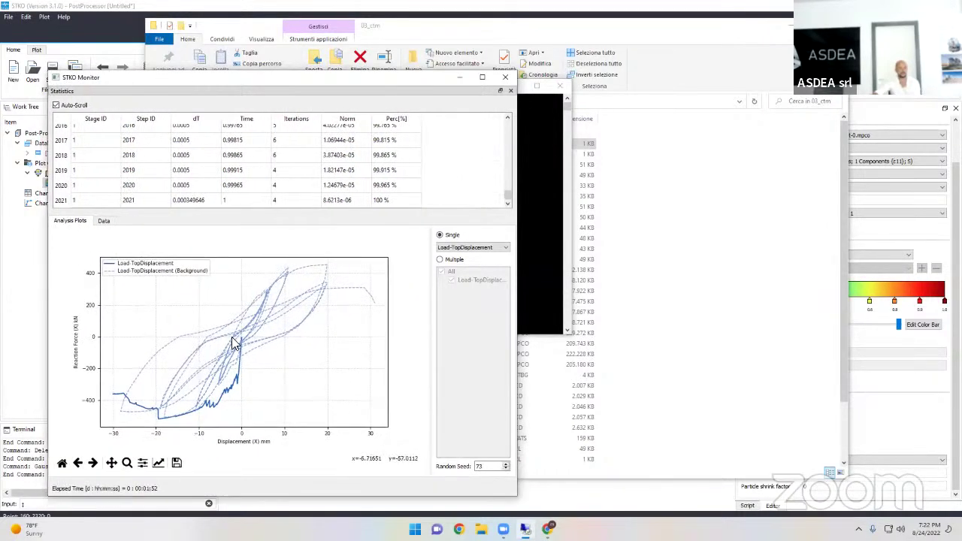